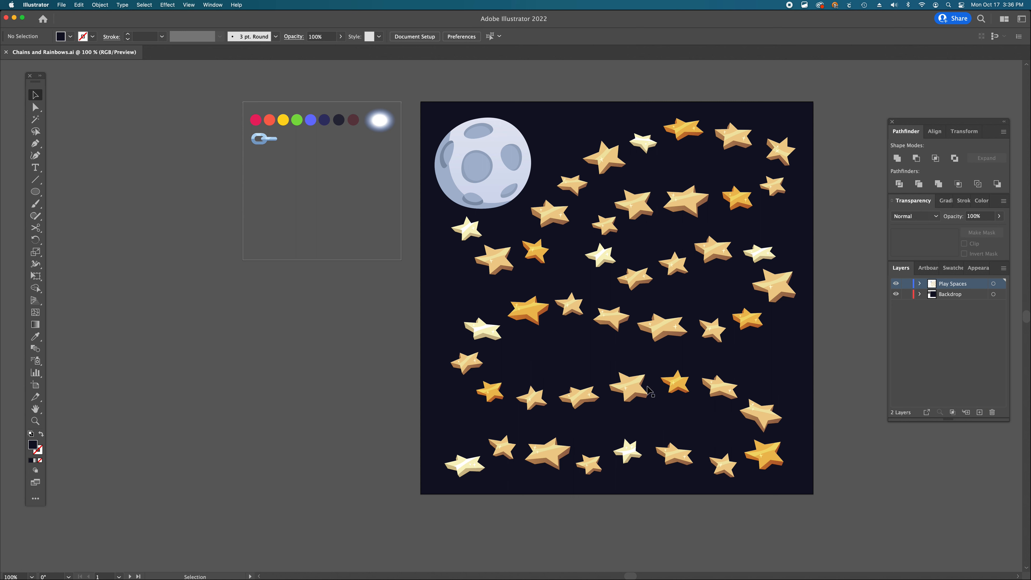
- Inspect the layers and the star and moon groups on the artboard
{"action": "left_click", "coordinate": [979, 298]}
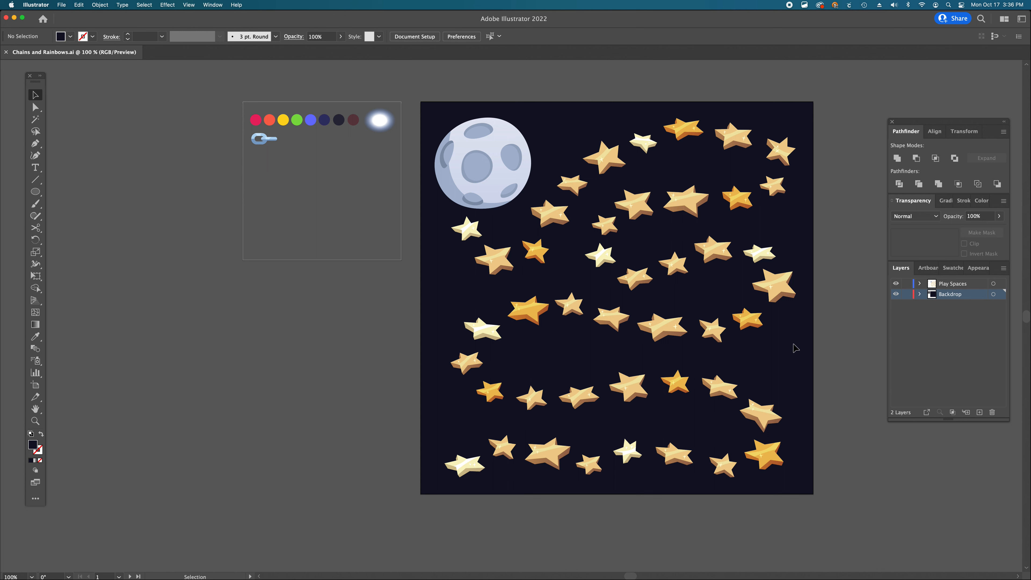
{"action": "left_click", "coordinate": [979, 287]}
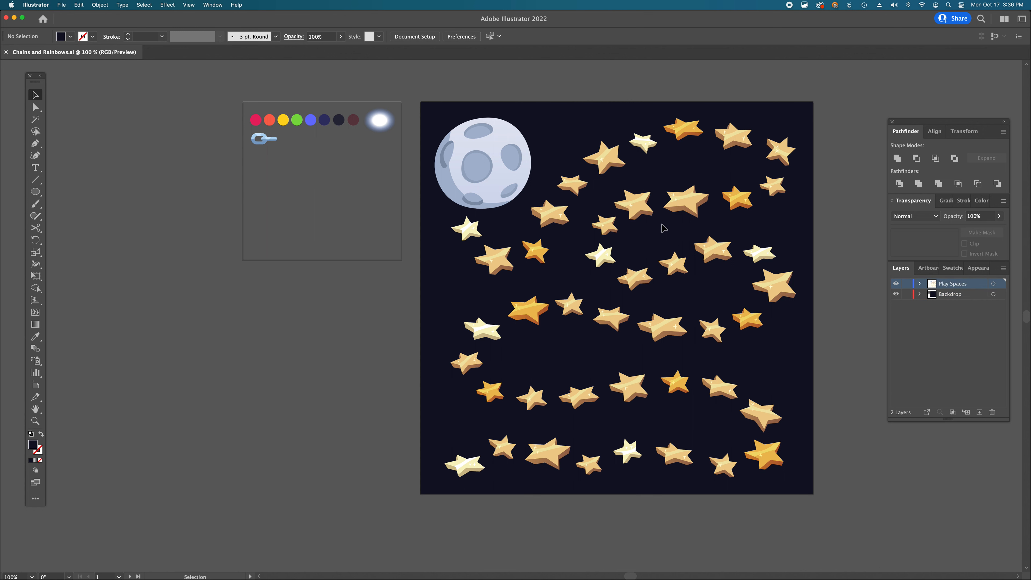
{"action": "left_click", "coordinate": [628, 210]}
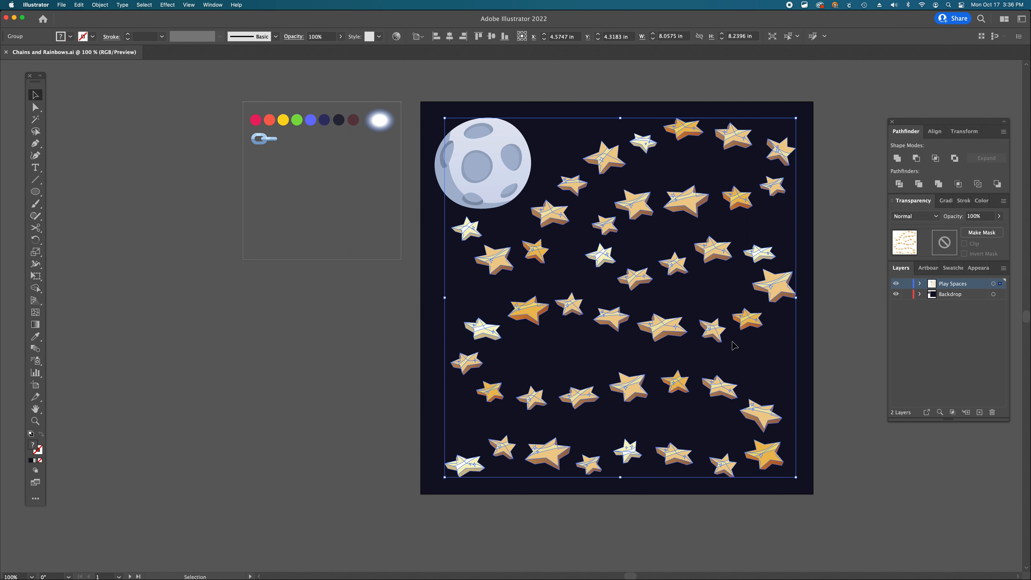
{"action": "left_click", "coordinate": [485, 156]}
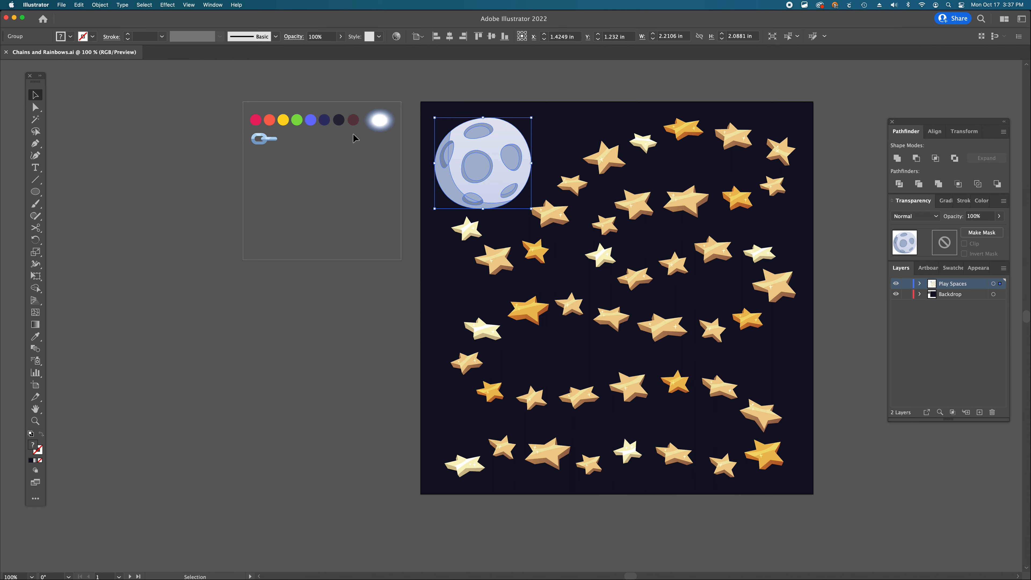
{"action": "left_click", "coordinate": [938, 356]}
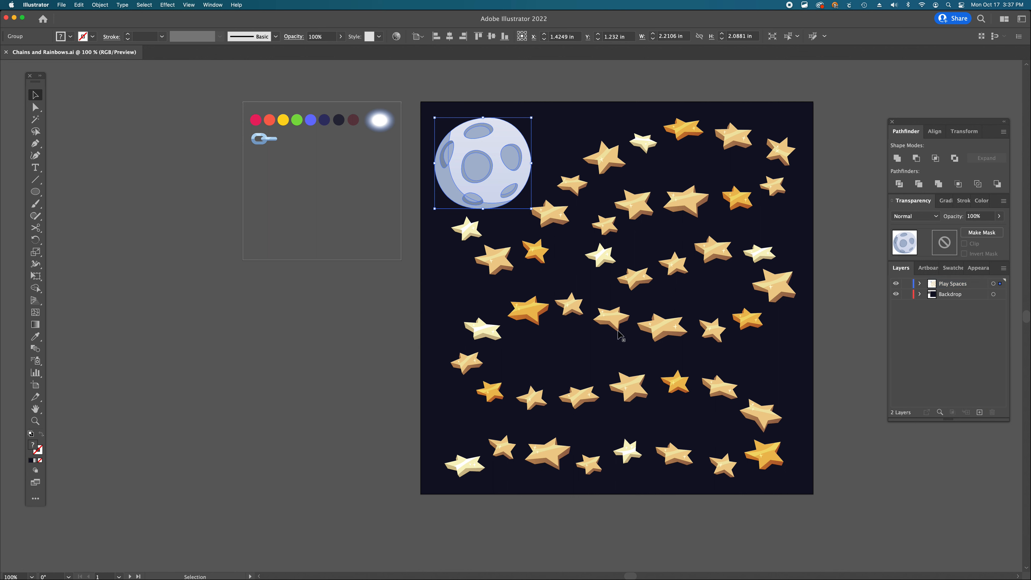
{"action": "left_click", "coordinate": [315, 315]}
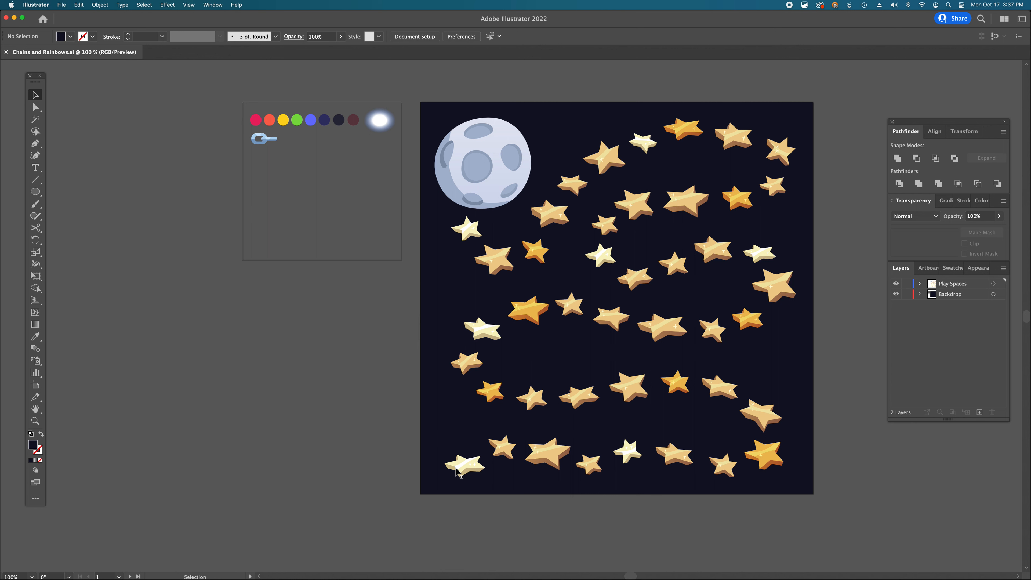
- Sample the dark navy swatch as the stroke and start a Pen path from the lower-left corner through the bottom two star rows
{"action": "key", "text": "i"}
{"action": "left_click", "coordinate": [327, 117]}
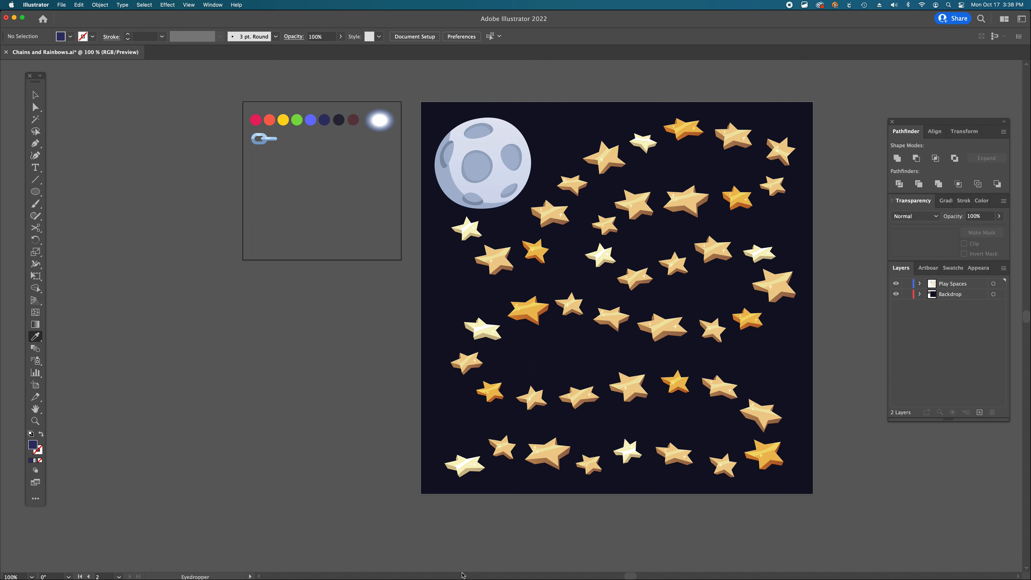
{"action": "key", "text": "shift+x"}
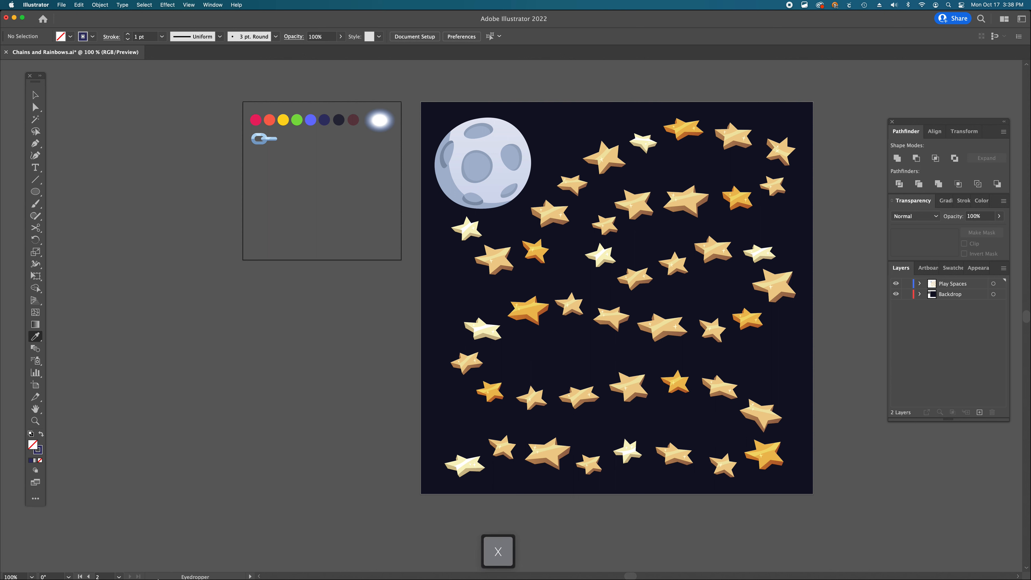
{"action": "key", "text": "p"}
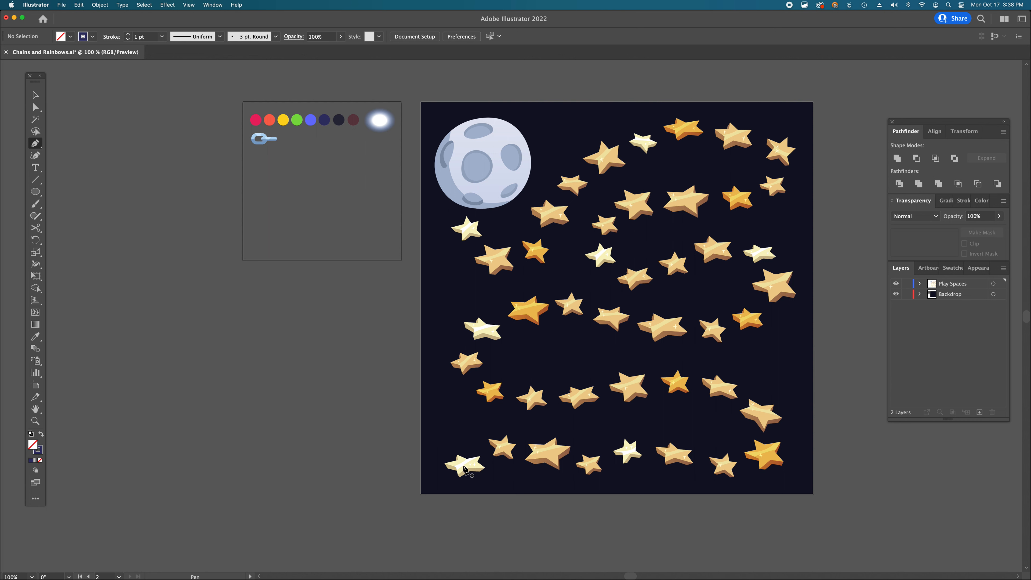
{"action": "left_click_drag", "start_coordinate": [422, 505], "coordinate": [464, 448]}
{"action": "left_click_drag", "start_coordinate": [554, 453], "coordinate": [613, 471]}
{"action": "left_click_drag", "start_coordinate": [674, 453], "coordinate": [723, 470]}
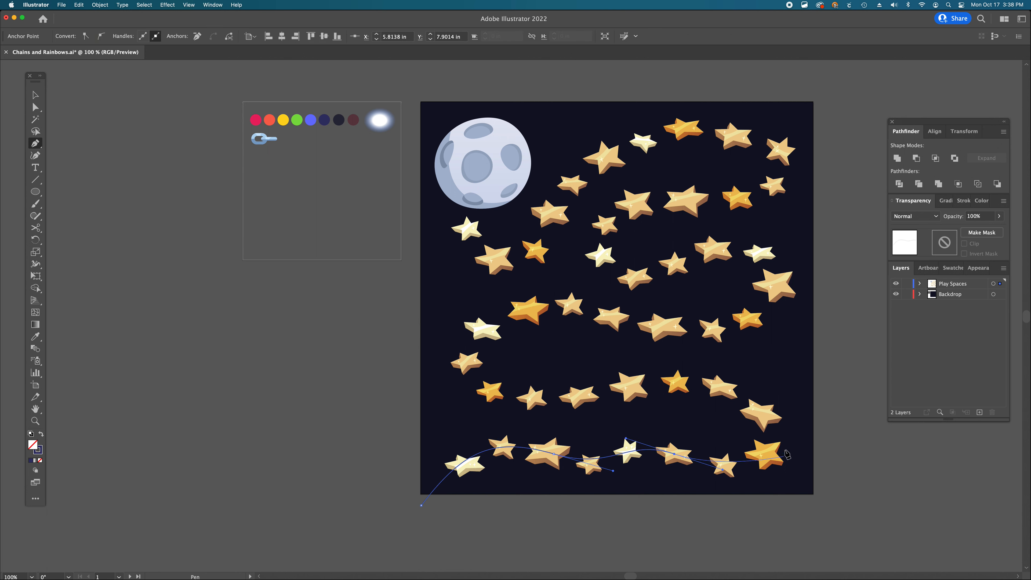
{"action": "left_click_drag", "start_coordinate": [773, 439], "coordinate": [775, 407]}
{"action": "left_click_drag", "start_coordinate": [674, 382], "coordinate": [620, 388]}
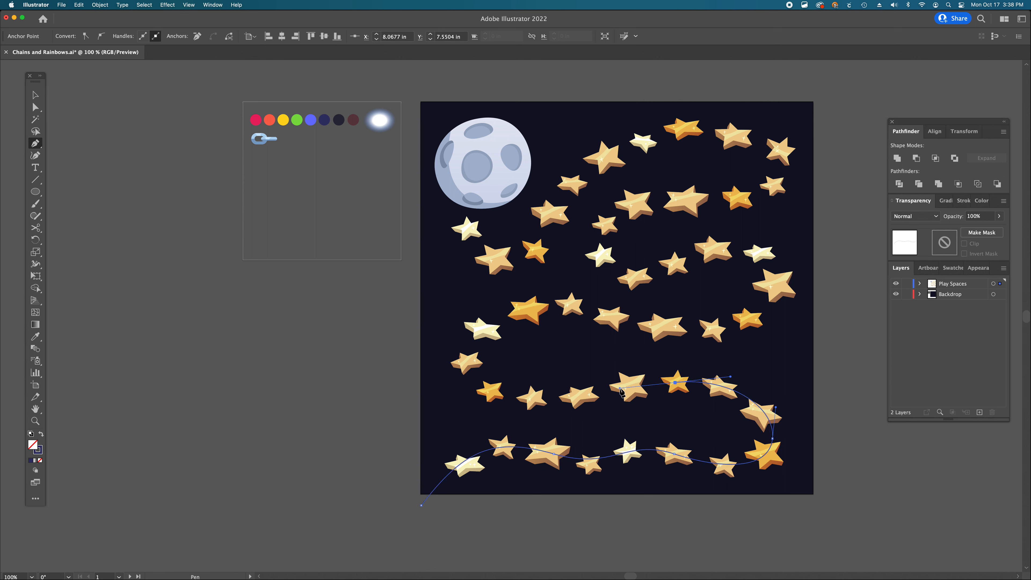
{"action": "left_click_drag", "start_coordinate": [489, 392], "coordinate": [443, 373]}
{"action": "left_click_drag", "start_coordinate": [530, 309], "coordinate": [592, 307]}
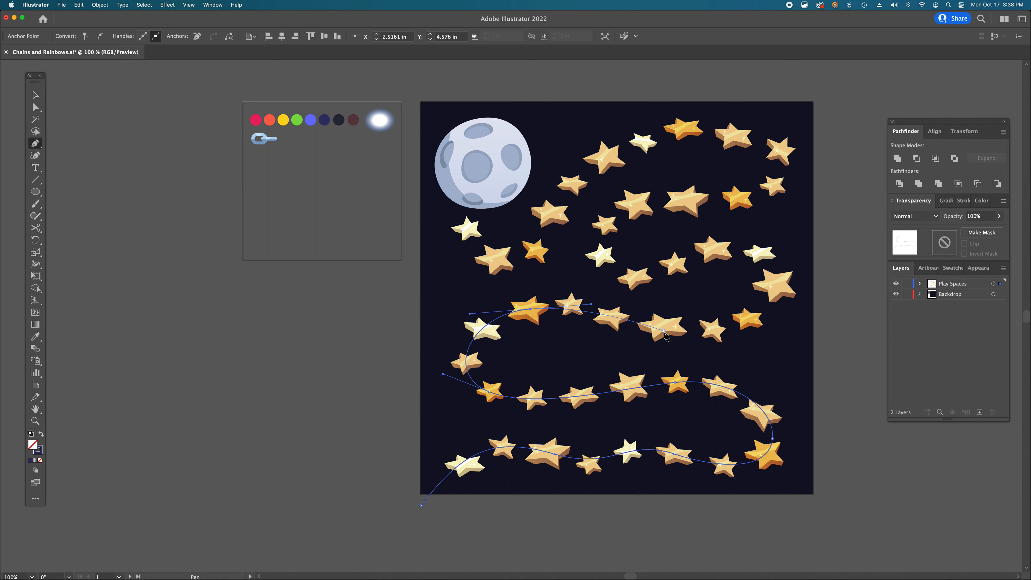
- Continue the Pen path zigzagging up through the remaining star rows, undoing one misplaced anchor, and end it on the moon
{"action": "left_click_drag", "start_coordinate": [667, 330], "coordinate": [741, 331]}
{"action": "left_click_drag", "start_coordinate": [780, 285], "coordinate": [790, 258]}
{"action": "left_click_drag", "start_coordinate": [675, 261], "coordinate": [611, 297]}
{"action": "left_click_drag", "start_coordinate": [608, 221], "coordinate": [635, 195]}
{"action": "left_click_drag", "start_coordinate": [739, 197], "coordinate": [774, 197]}
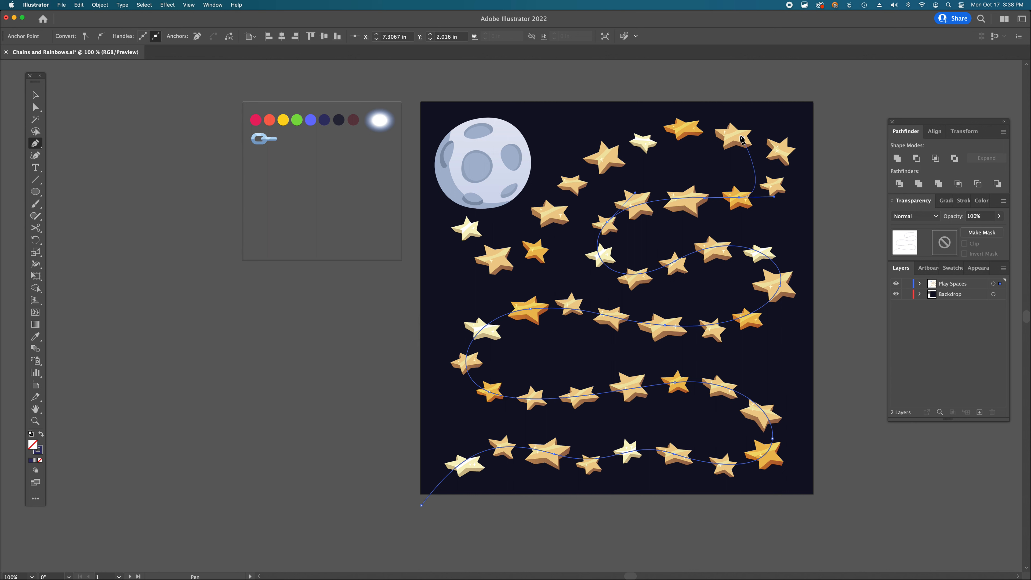
{"action": "left_click_drag", "start_coordinate": [784, 151], "coordinate": [778, 130]}
{"action": "left_click_drag", "start_coordinate": [595, 164], "coordinate": [515, 224]}
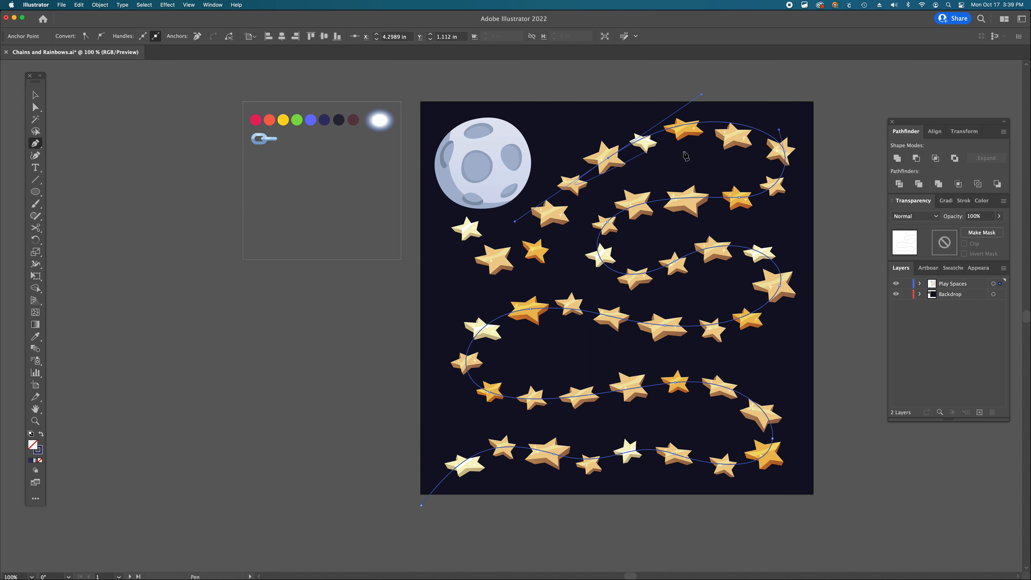
{"action": "key", "text": "cmd+z"}
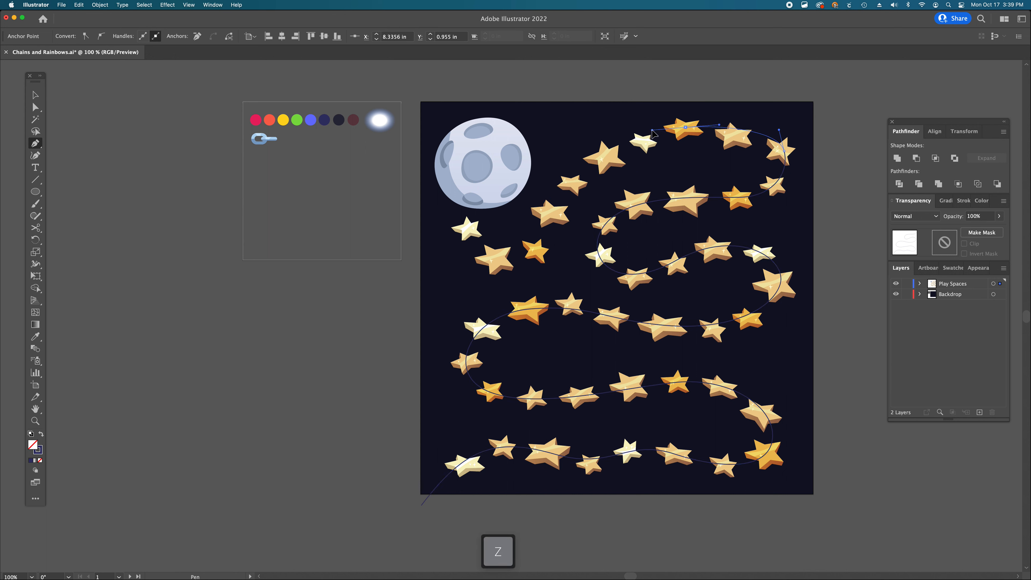
{"action": "left_click_drag", "start_coordinate": [556, 213], "coordinate": [530, 264]}
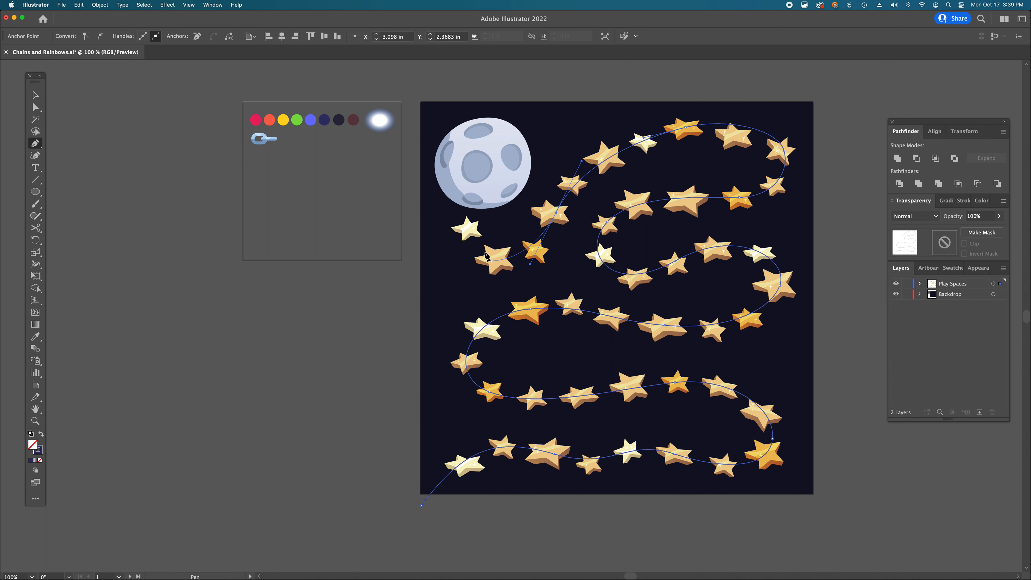
{"action": "left_click_drag", "start_coordinate": [468, 230], "coordinate": [464, 184]}
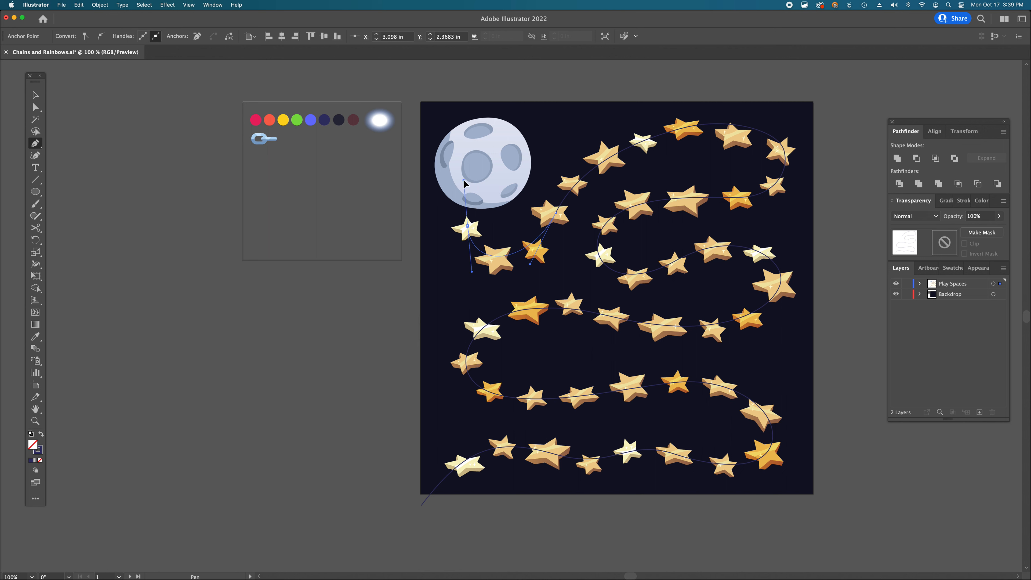
{"action": "left_click", "coordinate": [492, 143]}
- Adjust anchors and handles of the path with Direct Selection so its curves run through the stars
{"action": "key", "text": "a"}
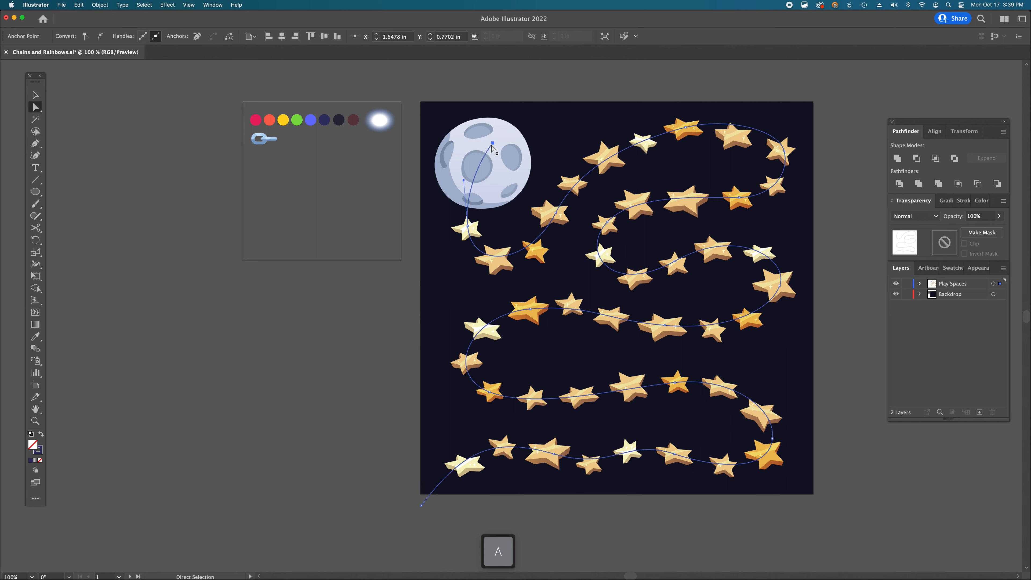
{"action": "left_click", "coordinate": [556, 214]}
{"action": "left_click_drag", "start_coordinate": [557, 216], "coordinate": [556, 223]}
{"action": "left_click_drag", "start_coordinate": [580, 169], "coordinate": [588, 156]}
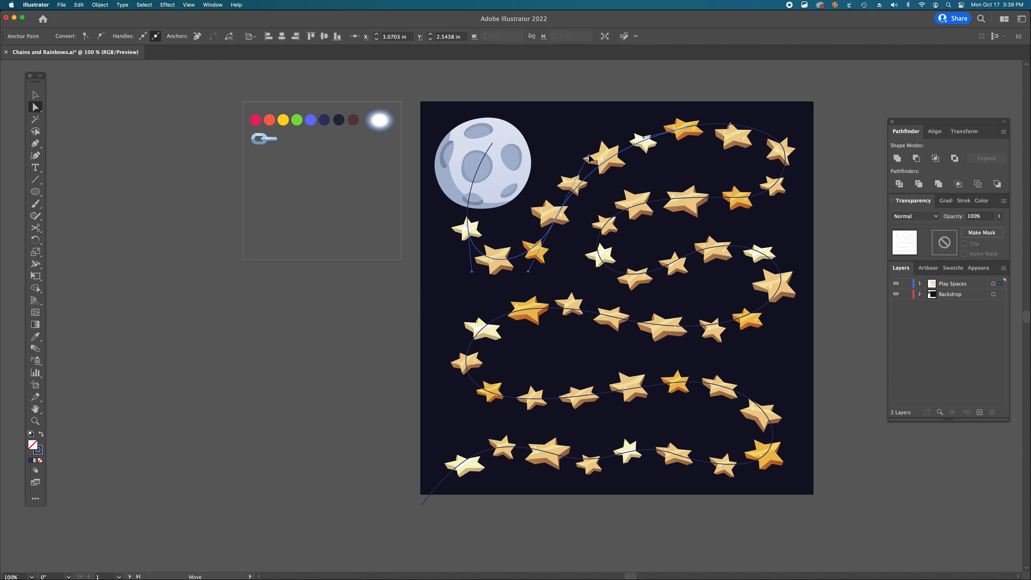
{"action": "left_click", "coordinate": [687, 130]}
{"action": "left_click", "coordinate": [690, 128]}
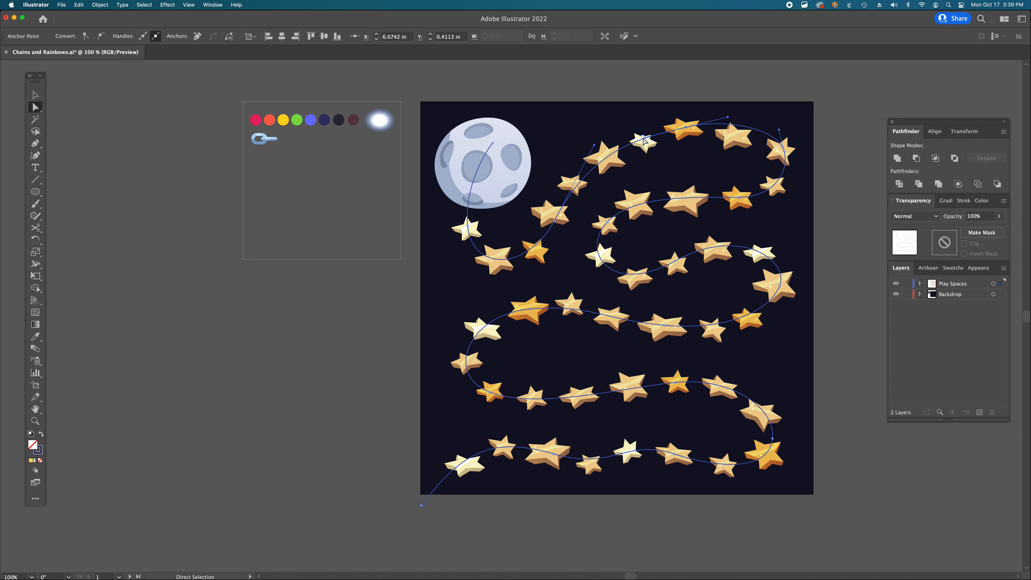
{"action": "key", "text": "a"}
{"action": "left_click", "coordinate": [685, 127]}
{"action": "left_click", "coordinate": [780, 139]}
{"action": "left_click_drag", "start_coordinate": [775, 134], "coordinate": [782, 158]}
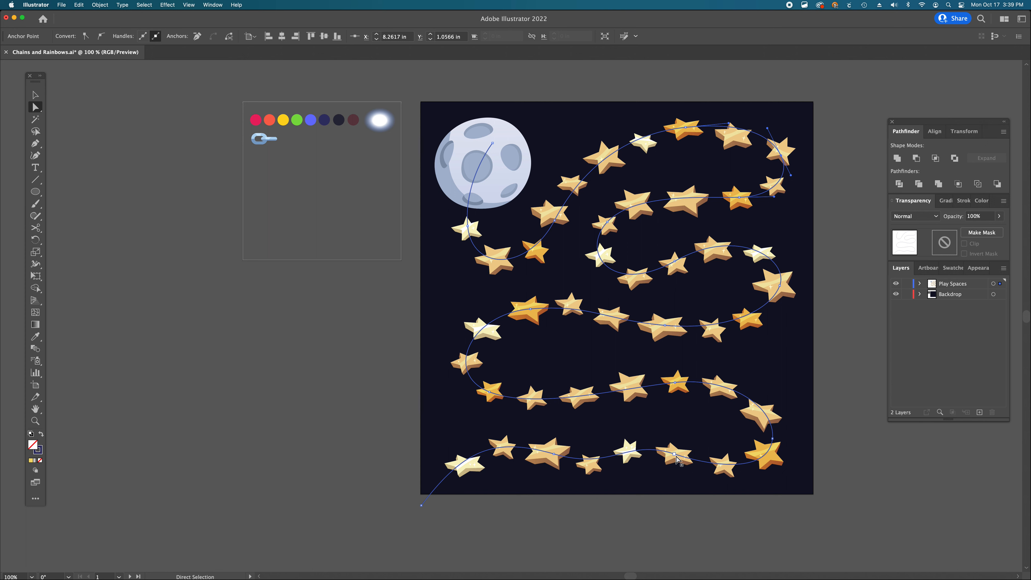
{"action": "left_click_drag", "start_coordinate": [680, 462], "coordinate": [680, 460]}
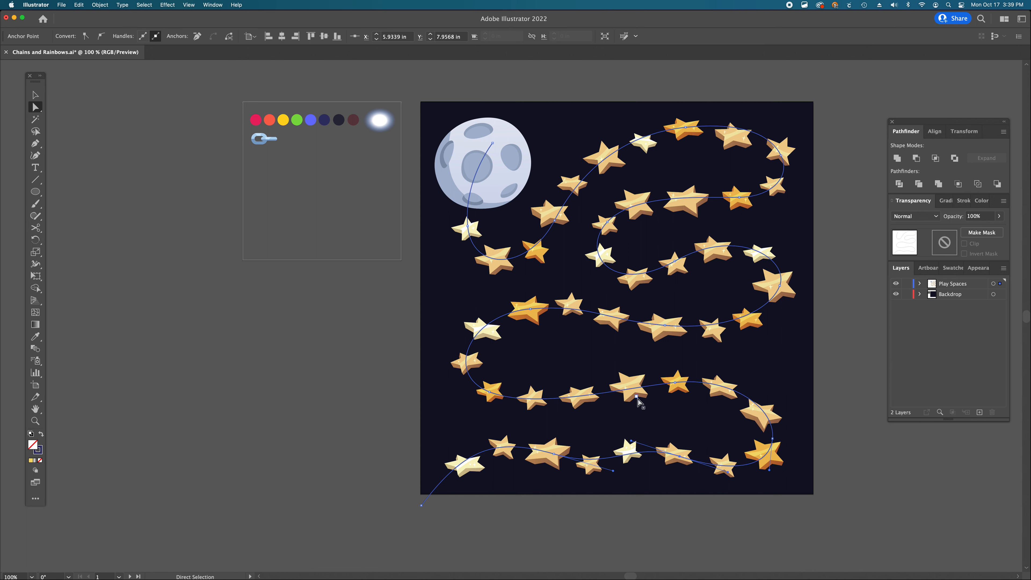
{"action": "left_click", "coordinate": [491, 394]}
{"action": "left_click_drag", "start_coordinate": [490, 392], "coordinate": [442, 367]}
{"action": "left_click_drag", "start_coordinate": [538, 411], "coordinate": [542, 412]}
- Select the whole path and set its stroke weight to 50 pt
{"action": "scroll", "coordinate": [812, 328], "scroll_direction": "down", "scroll_amount": 3}
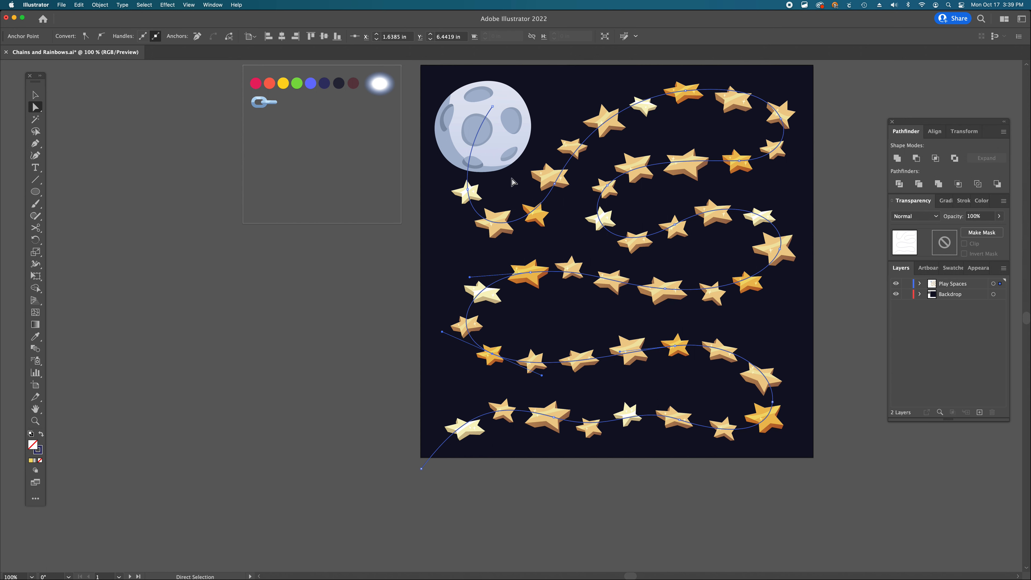
{"action": "scroll", "coordinate": [513, 182], "scroll_direction": "right", "scroll_amount": 3}
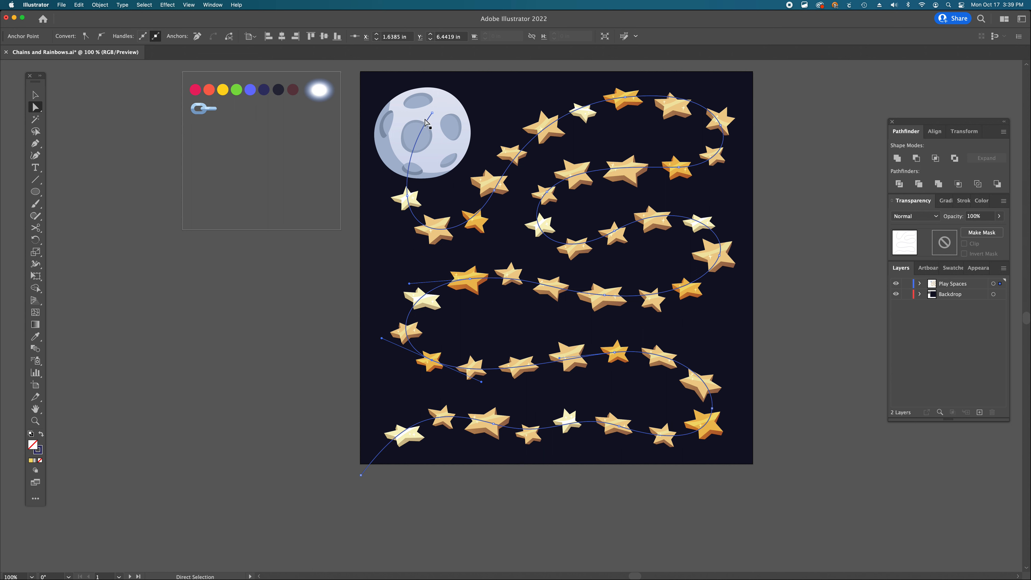
{"action": "key", "text": "v"}
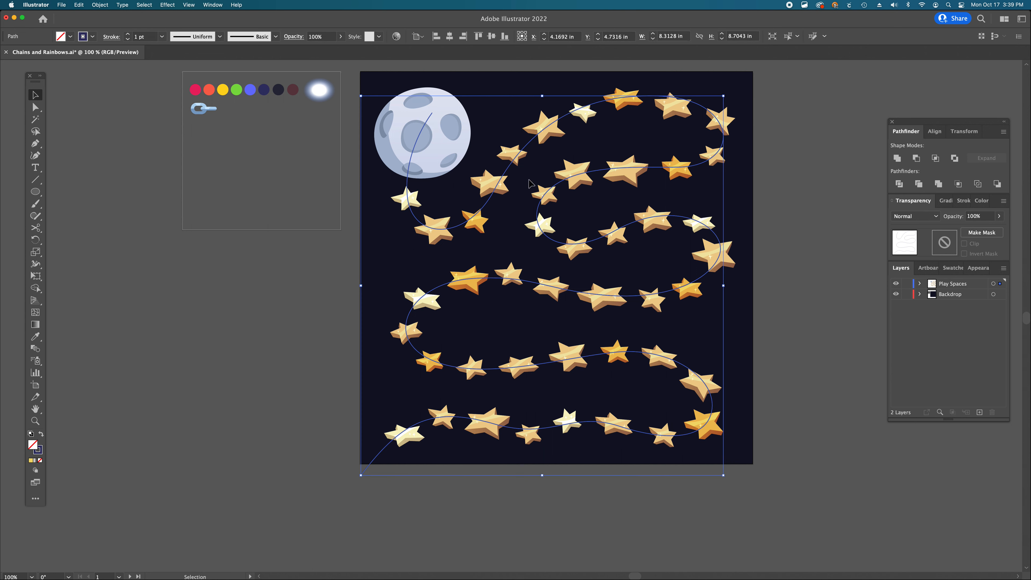
{"action": "left_click", "coordinate": [146, 36]}
{"action": "type", "text": "50"}
{"action": "key", "text": "Return"}
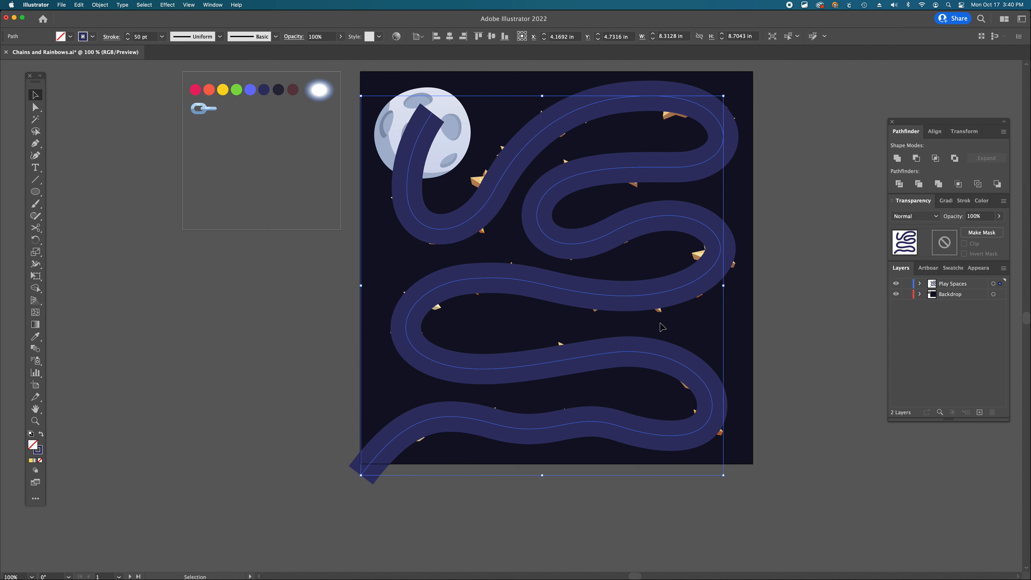
- Move the path onto the Backdrop layer by cutting it and pasting it in front there
{"action": "left_click", "coordinate": [920, 284]}
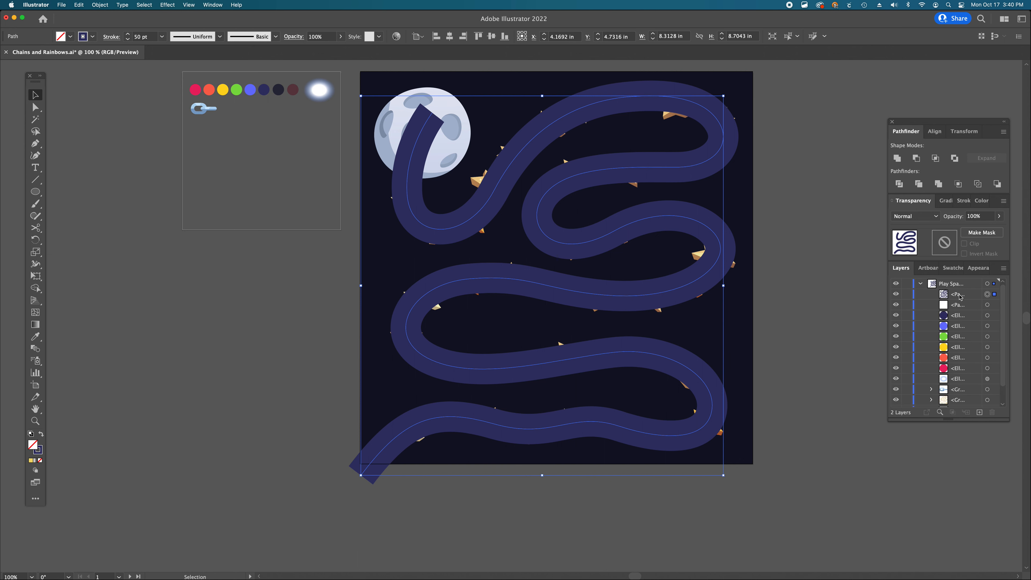
{"action": "left_click", "coordinate": [920, 284]}
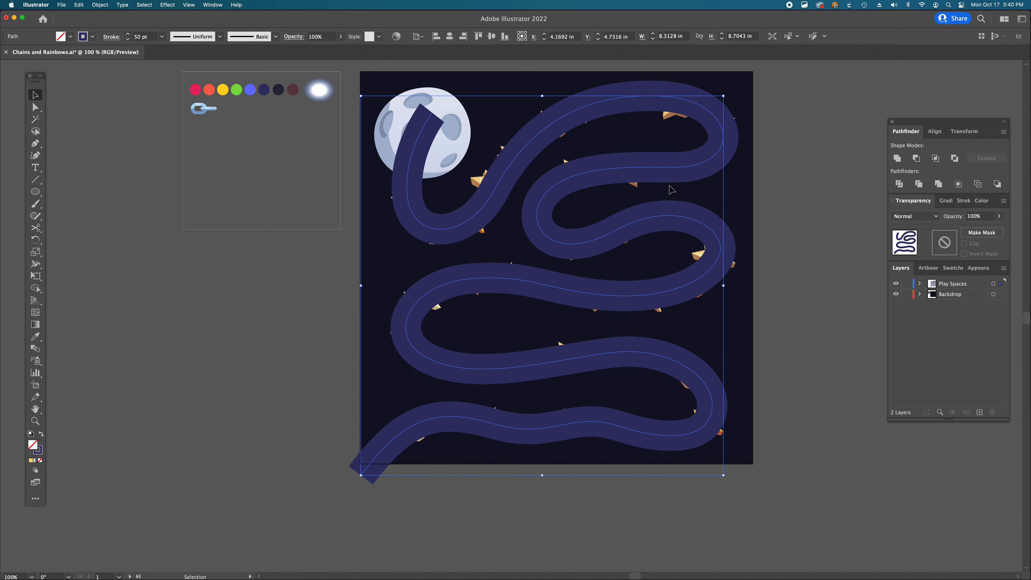
{"action": "key", "text": "super+x"}
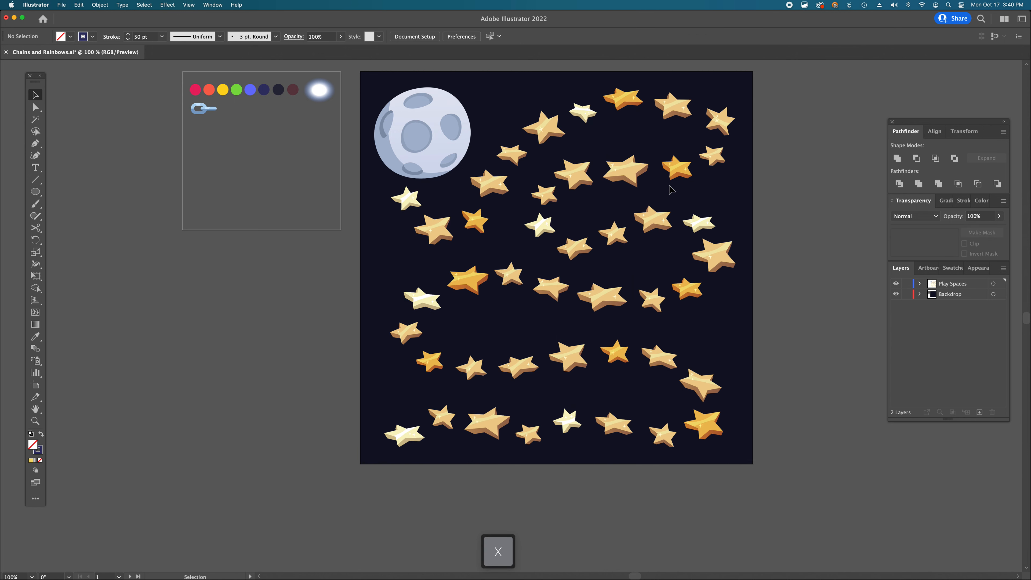
{"action": "left_click", "coordinate": [972, 297]}
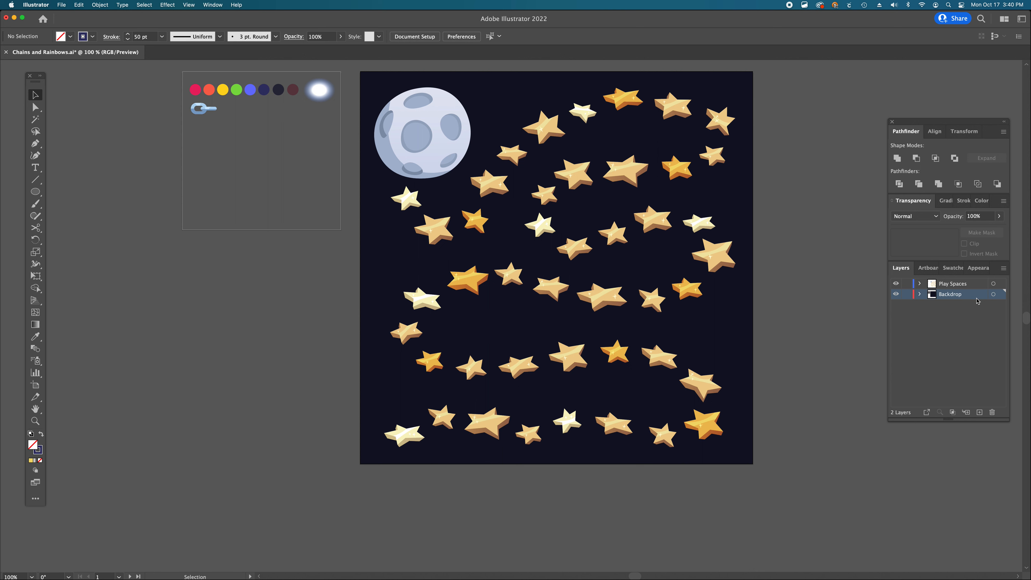
{"action": "key", "text": "super+f"}
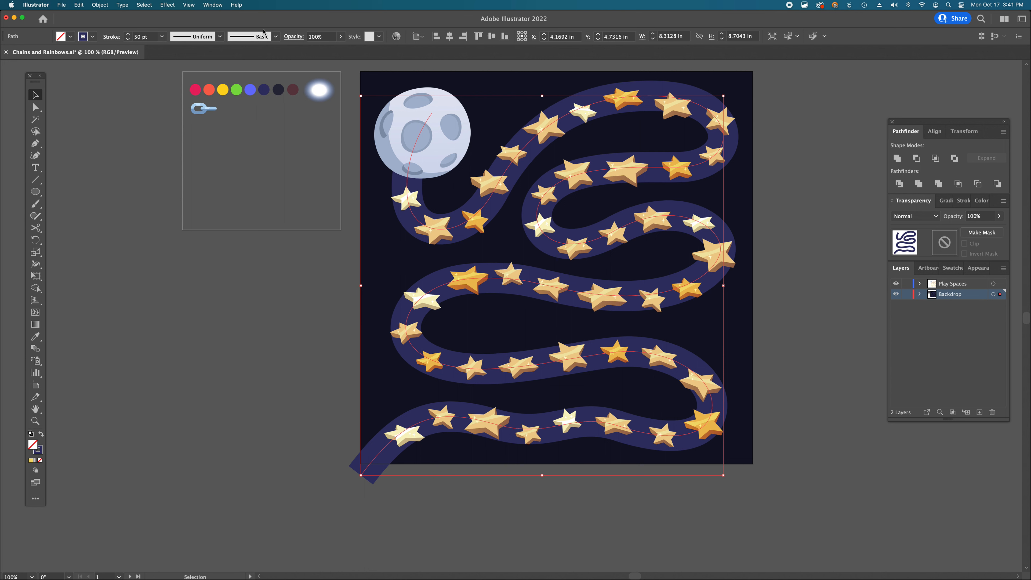
- Apply a Feather effect with a 0.25 in radius to the navy path
{"action": "left_click", "coordinate": [168, 5]}
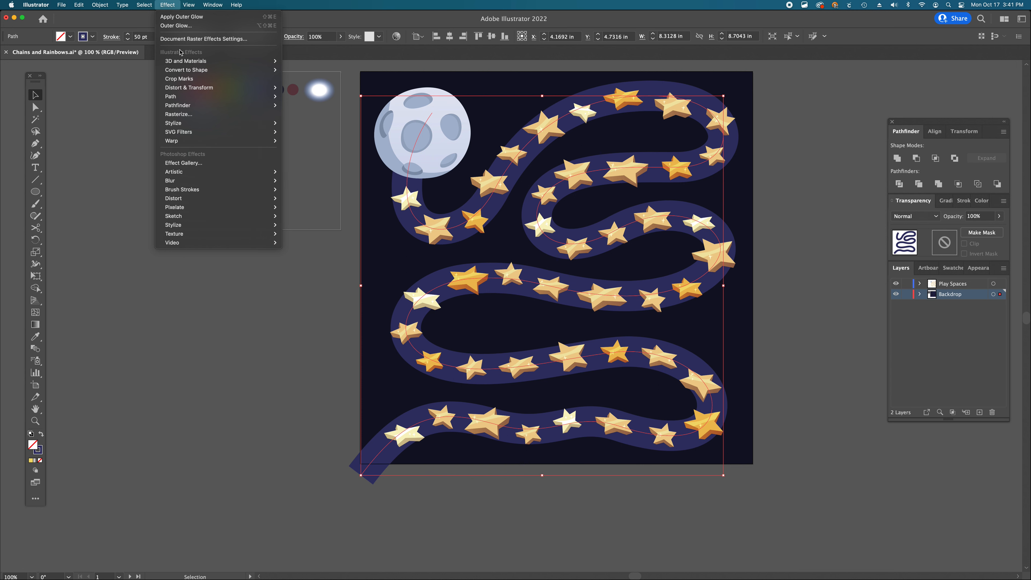
{"action": "mouse_move", "coordinate": [178, 123]}
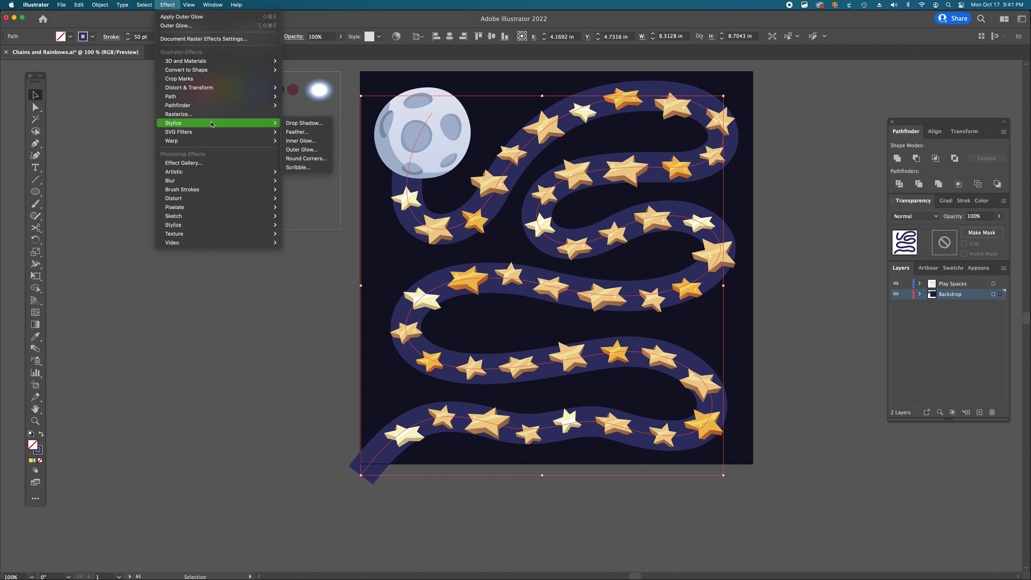
{"action": "left_click", "coordinate": [300, 132]}
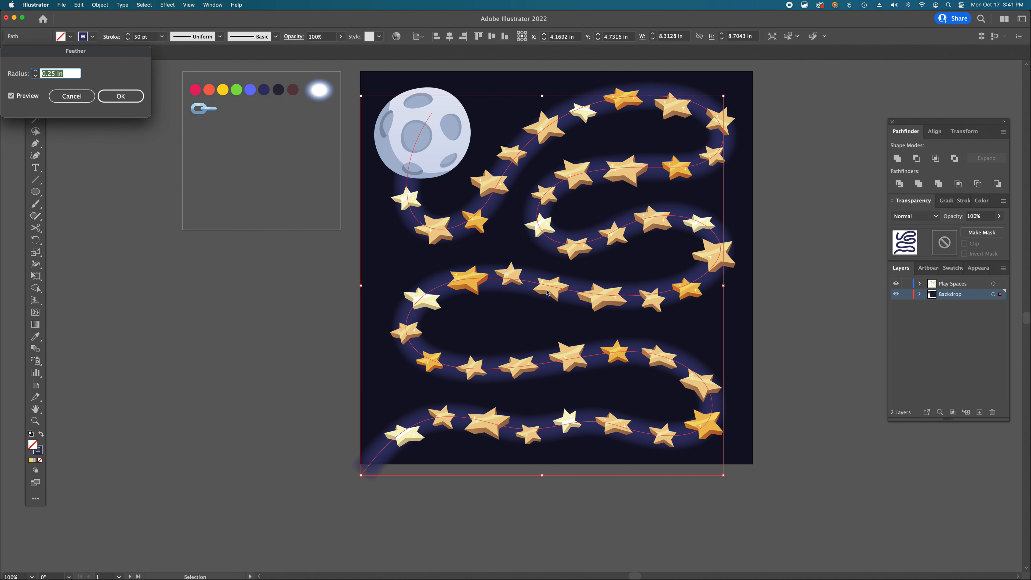
{"action": "left_click_drag", "start_coordinate": [86, 53], "coordinate": [829, 142]}
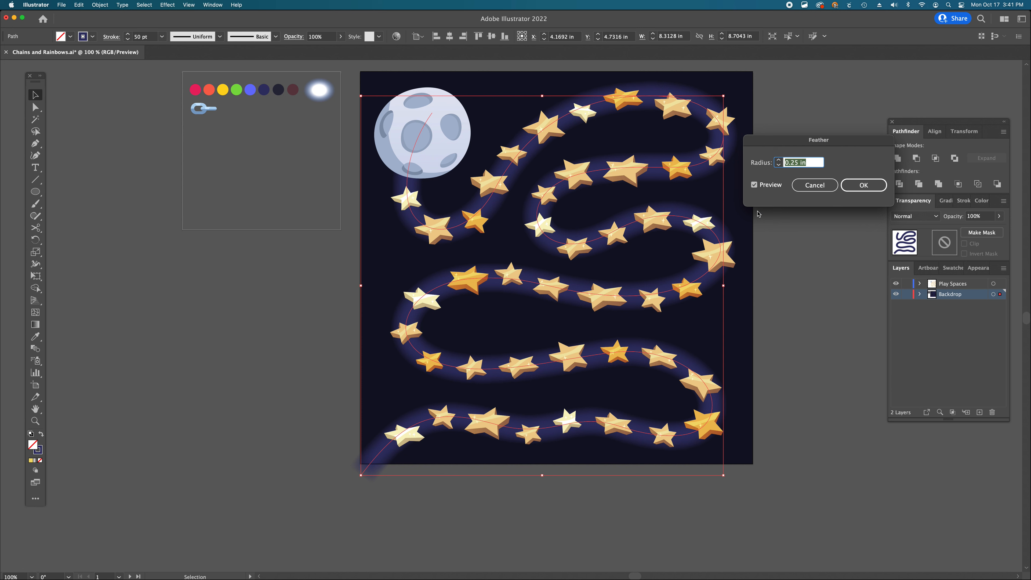
{"action": "left_click", "coordinate": [863, 185]}
{"action": "left_click", "coordinate": [826, 224]}
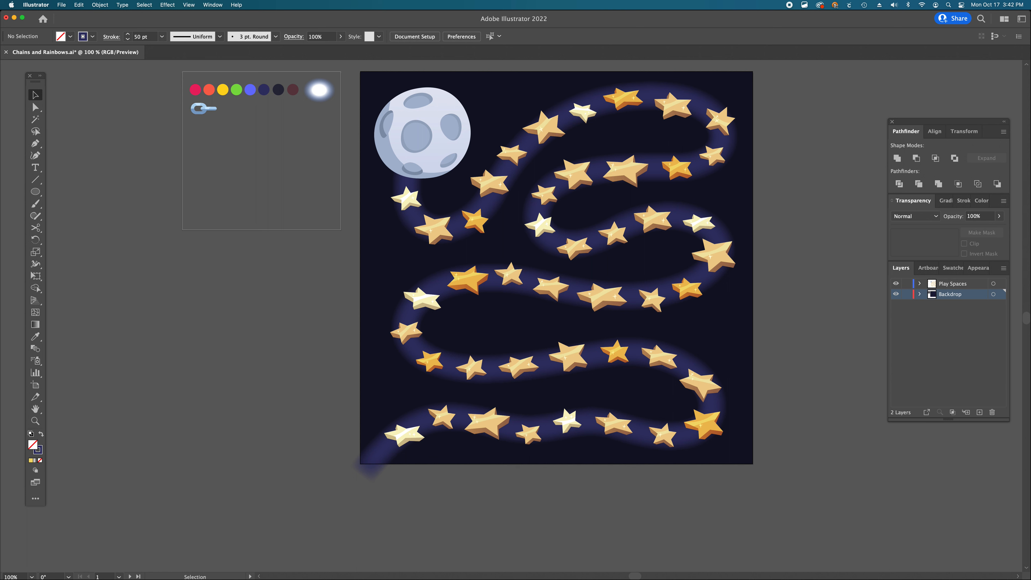
- Draw a circle about 2.36 in wide centered on the moon with the Ellipse tool
{"action": "key", "text": "Tab"}
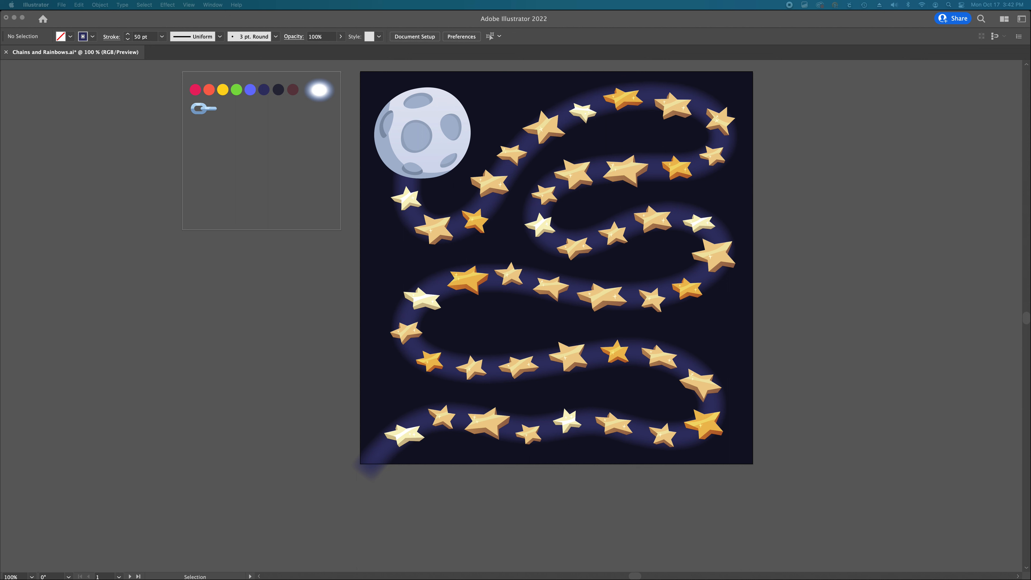
{"action": "key", "text": "Tab"}
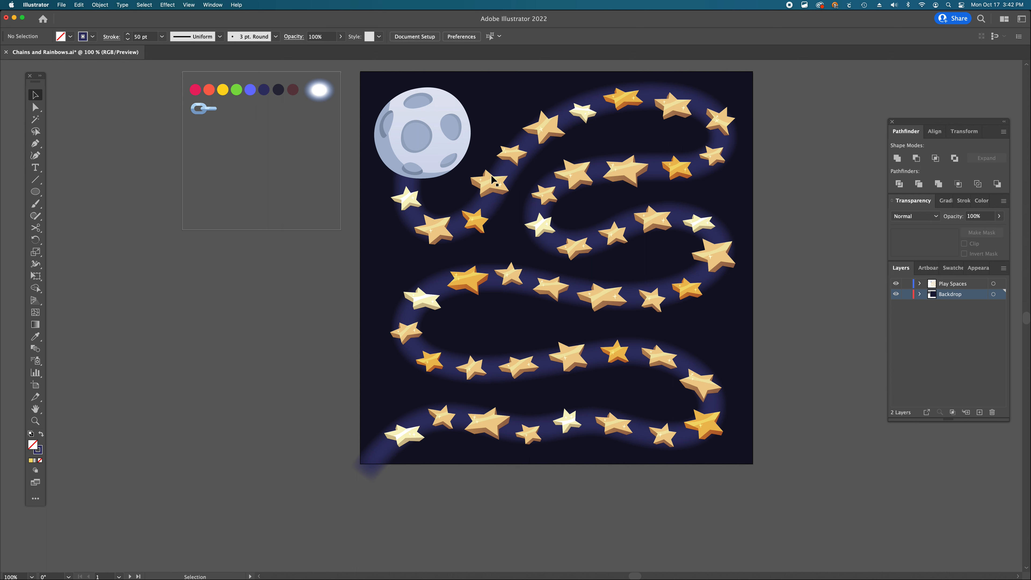
{"action": "key", "text": "l"}
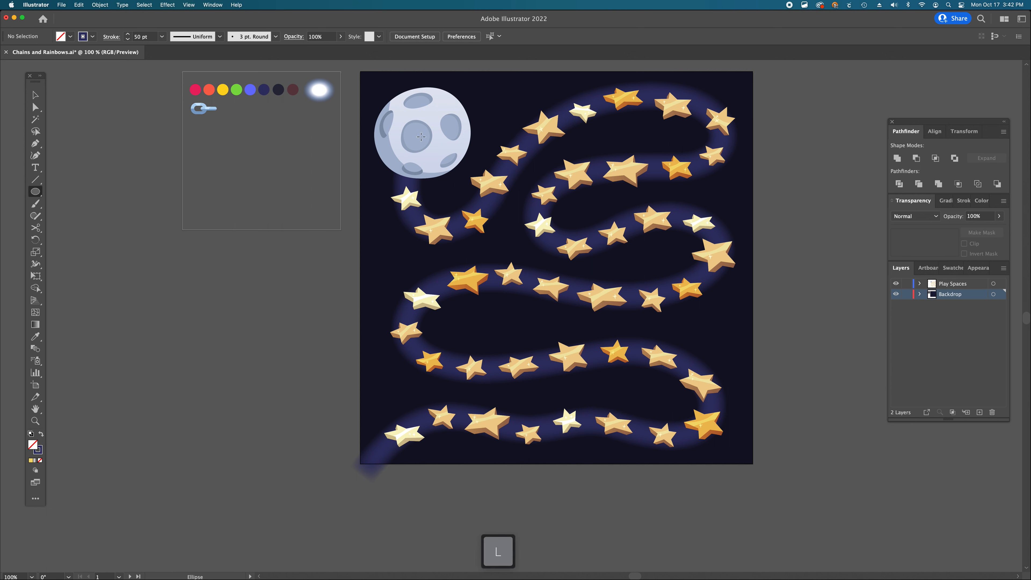
{"action": "mouse_move", "coordinate": [418, 134]}
{"action": "left_mouse_down"}
{"action": "mouse_move", "coordinate": [455, 183]}
{"action": "mouse_move", "coordinate": [434, 186]}
{"action": "left_mouse_up"}
{"action": "key", "text": "v"}
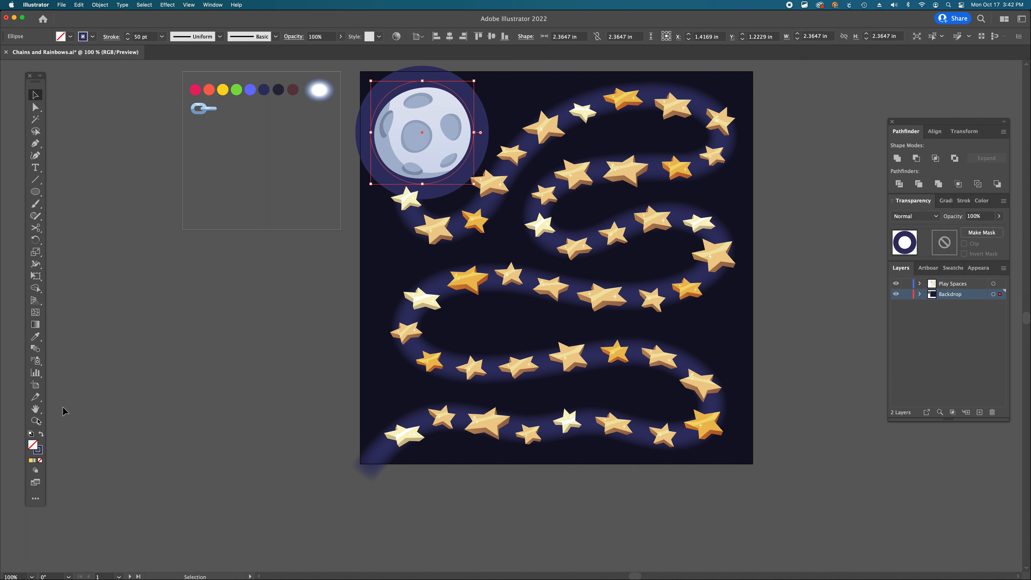
- Swap the circle's navy stroke to a fill and enlarge it to about 3 in around the moon
{"action": "left_click", "coordinate": [39, 449]}
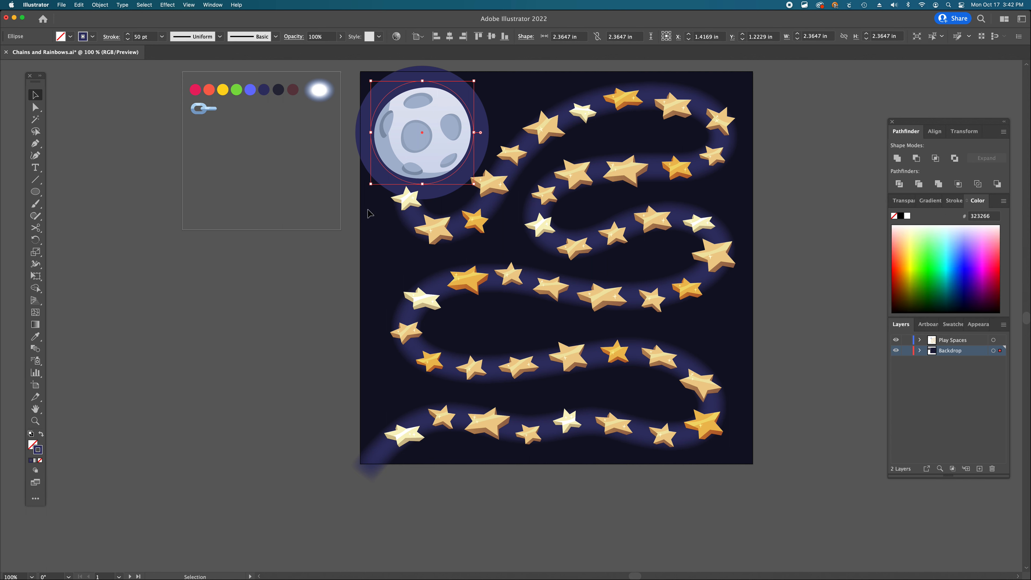
{"action": "key", "text": "shift+x"}
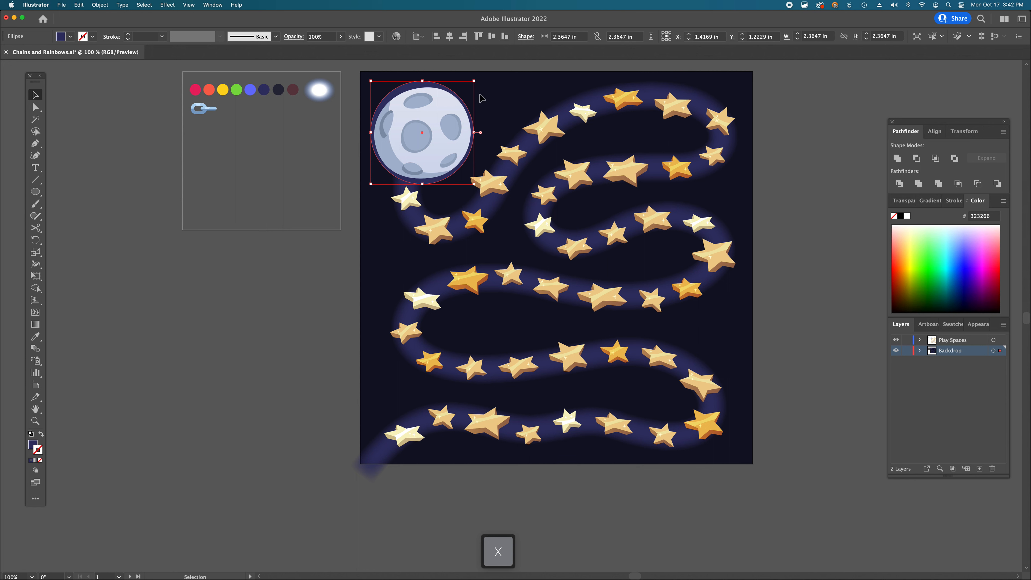
{"action": "left_click_drag", "start_coordinate": [473, 187], "coordinate": [488, 198]}
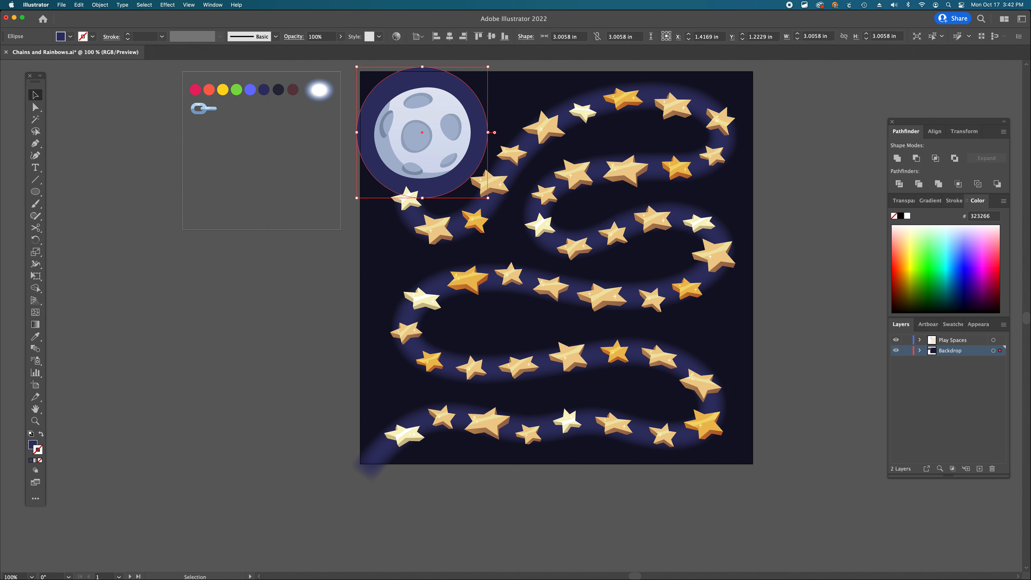
- Fill the circle with a radial gradient from fully opaque navy to transparent, placing the navy stop at about 72%
{"action": "left_click", "coordinate": [930, 205]}
{"action": "left_click", "coordinate": [896, 234]}
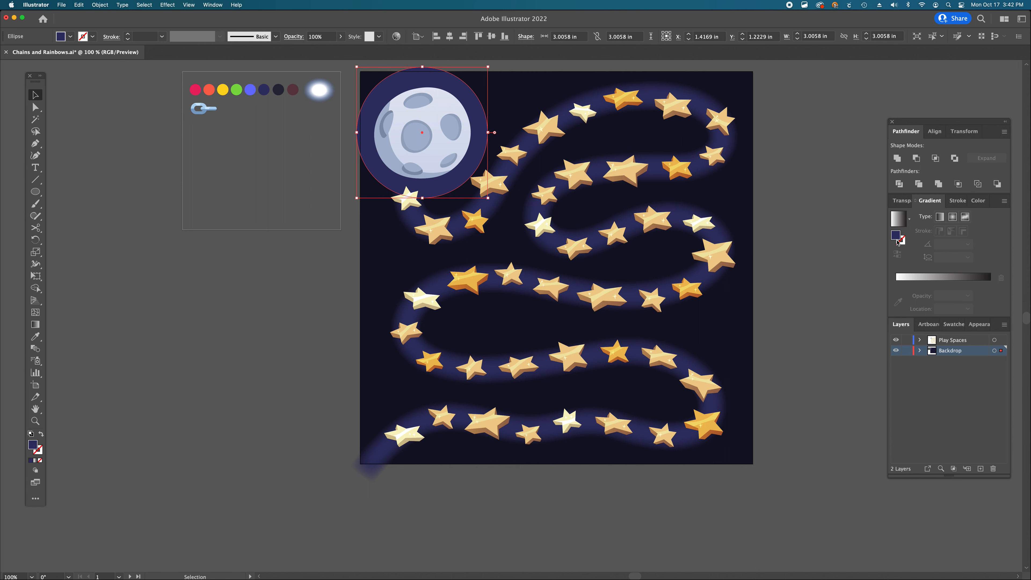
{"action": "left_click", "coordinate": [911, 277]}
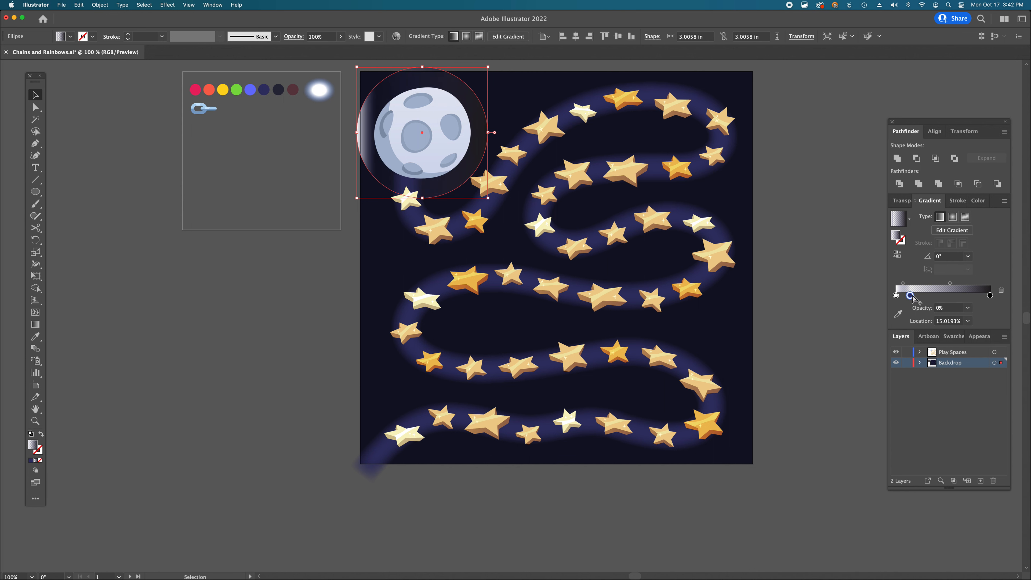
{"action": "key", "text": "alt"}
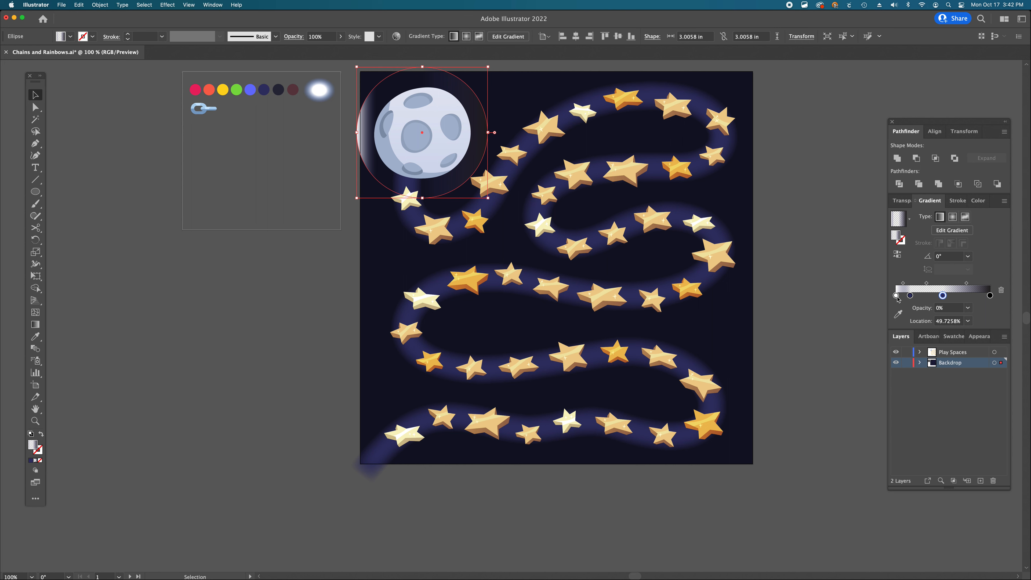
{"action": "left_click", "coordinate": [910, 295]}
{"action": "left_click", "coordinate": [967, 308]}
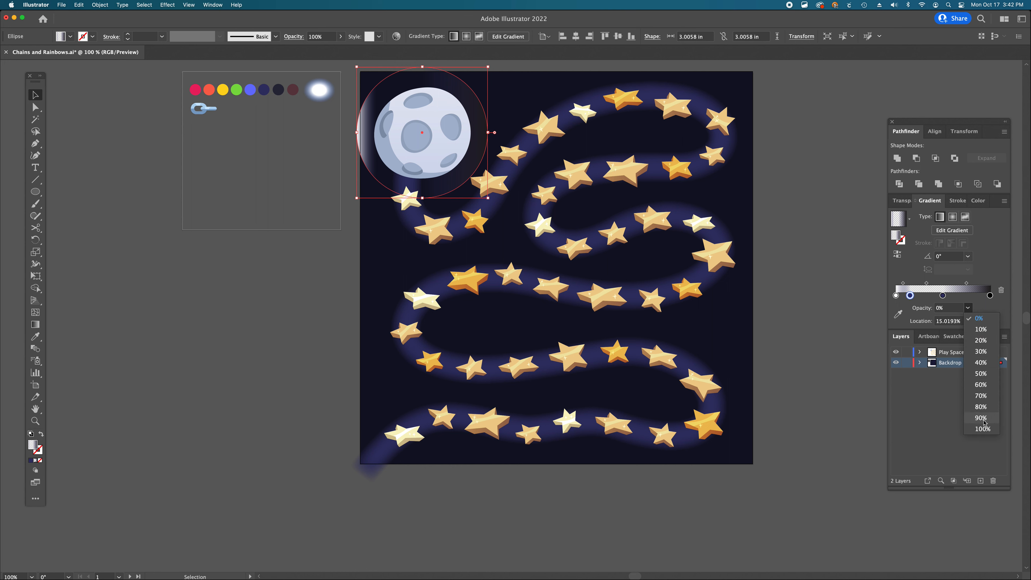
{"action": "left_click", "coordinate": [982, 429]}
{"action": "left_click_drag", "start_coordinate": [895, 296], "coordinate": [990, 295]}
{"action": "left_click_drag", "start_coordinate": [909, 296], "coordinate": [891, 297]}
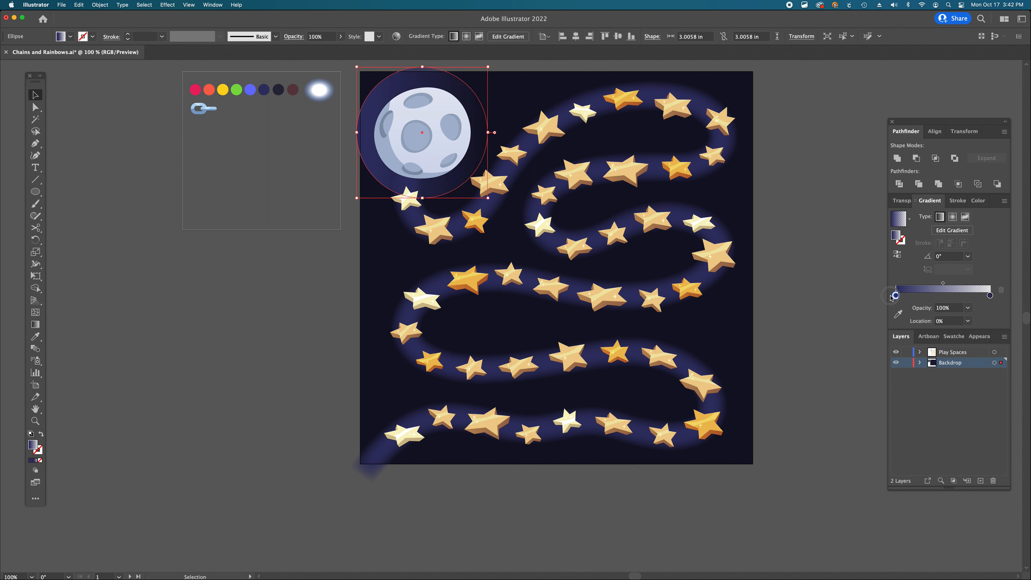
{"action": "left_click", "coordinate": [990, 295]}
{"action": "left_click", "coordinate": [952, 217]}
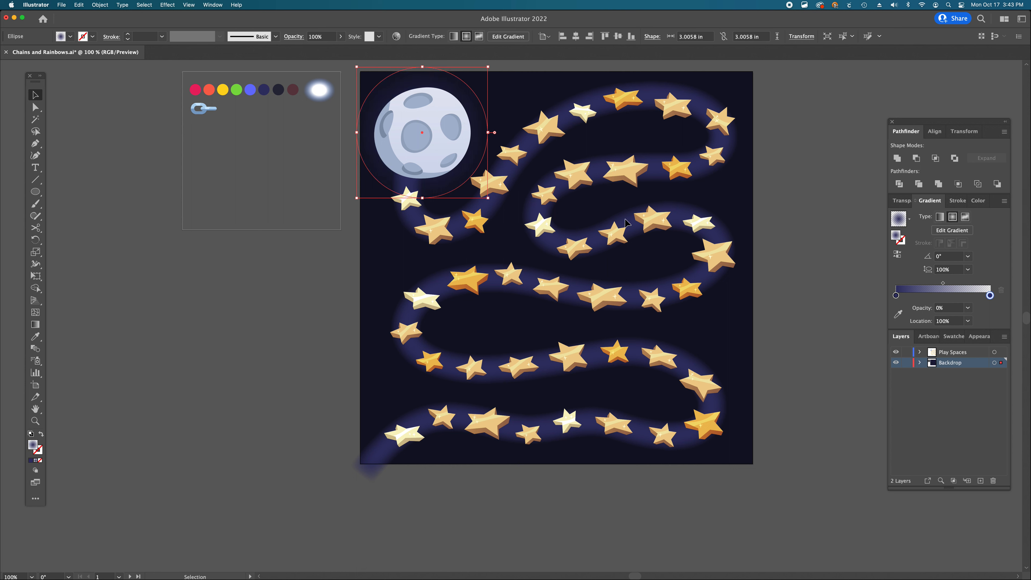
{"action": "left_click_drag", "start_coordinate": [896, 297], "coordinate": [965, 296]}
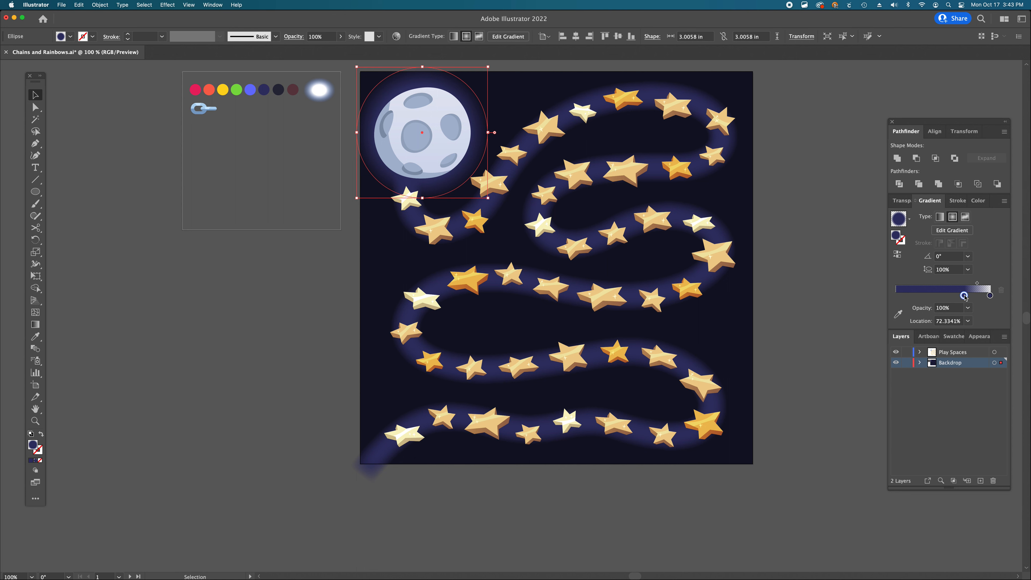
- Nudge the gradient's navy stop slightly outward on the circle with the Gradient tool
{"action": "left_click", "coordinate": [468, 224], "text": "super"}
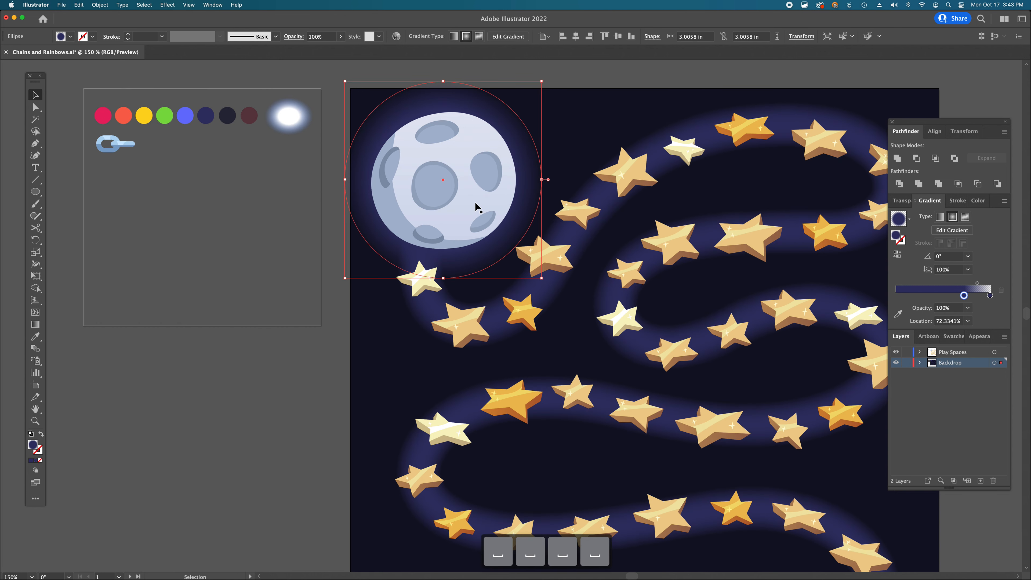
{"action": "key", "text": "g"}
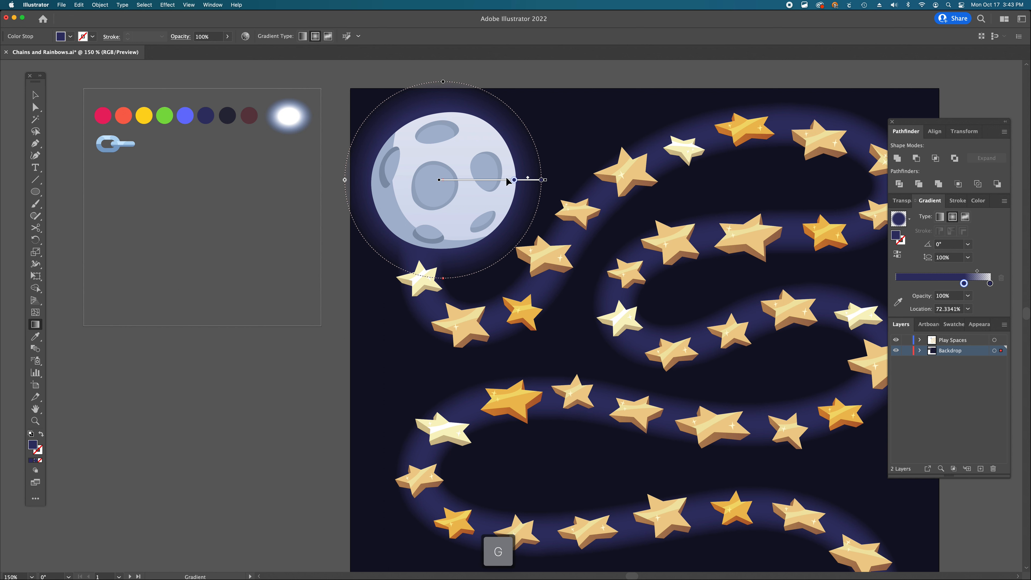
{"action": "left_click", "coordinate": [514, 180]}
{"action": "left_click_drag", "start_coordinate": [523, 180], "coordinate": [531, 180]}
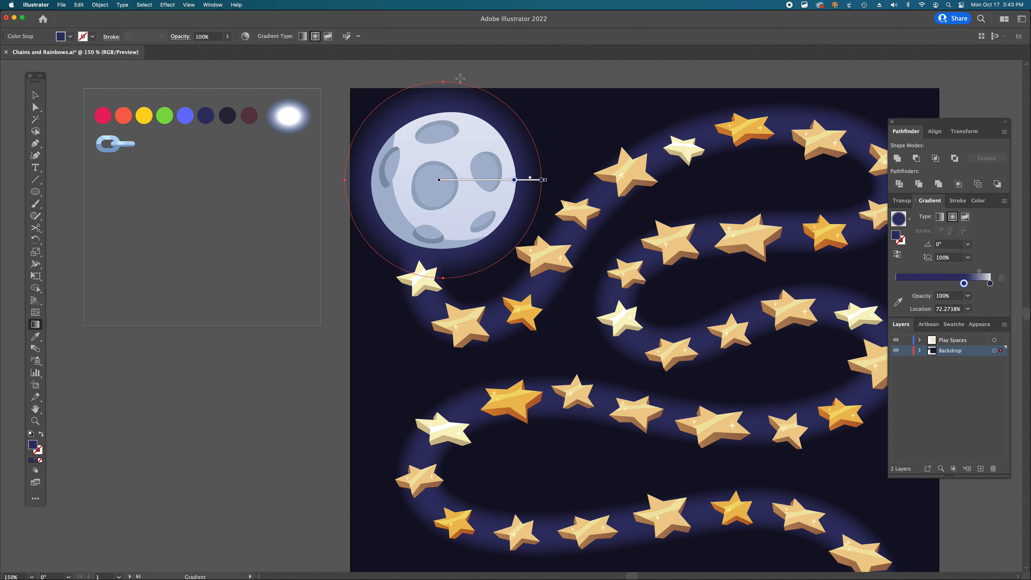
{"action": "key", "text": "a"}
{"action": "left_click", "coordinate": [508, 76]}
{"action": "key", "text": "a"}
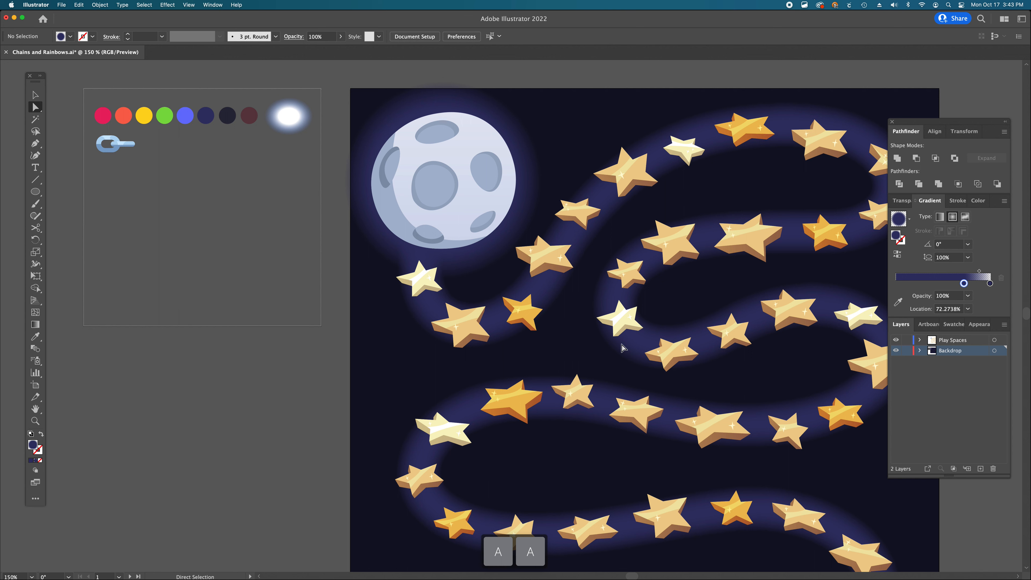
- Group the glowing moon circle together with the feathered navy path
{"action": "key", "text": "alt+super+space"}
{"action": "left_click", "coordinate": [594, 342], "text": "alt+super"}
{"action": "left_click", "coordinate": [595, 343], "text": "alt+super"}
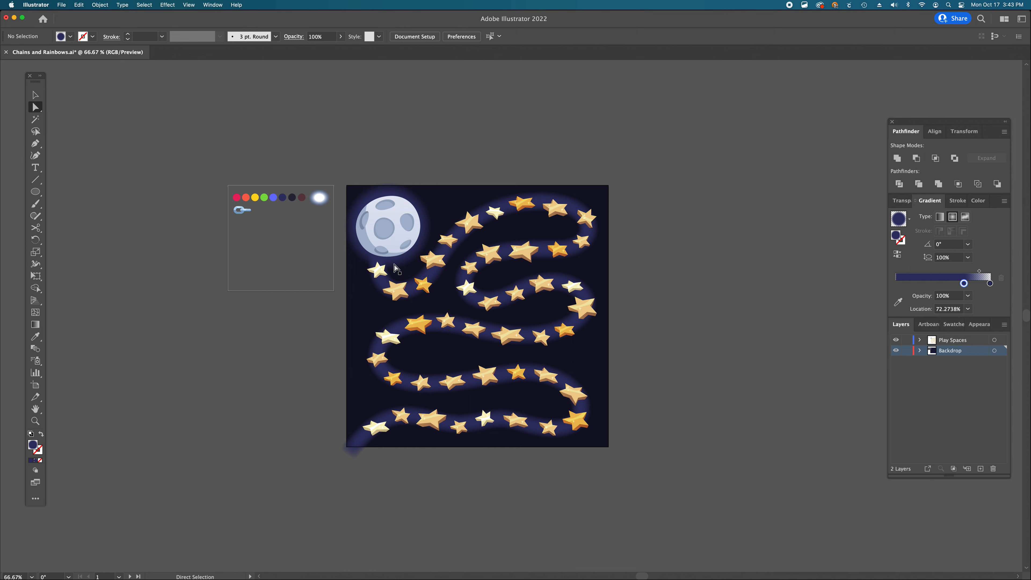
{"action": "scroll", "coordinate": [396, 268], "scroll_direction": "down", "scroll_amount": 3}
{"action": "scroll", "coordinate": [396, 268], "scroll_direction": "left", "scroll_amount": 3}
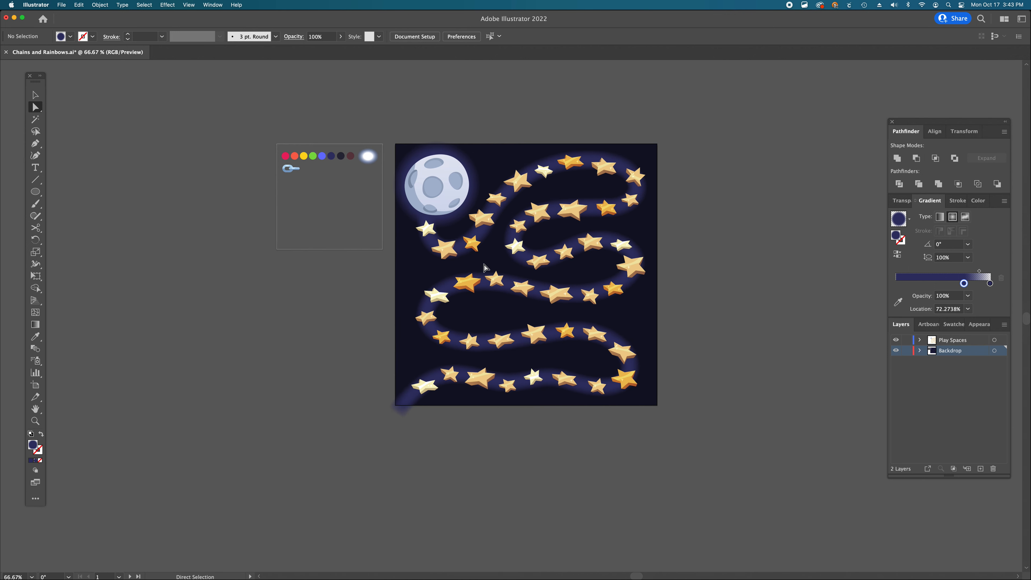
{"action": "left_click", "coordinate": [484, 265]}
{"action": "left_click", "coordinate": [484, 262]}
{"action": "key", "text": "shift+v"}
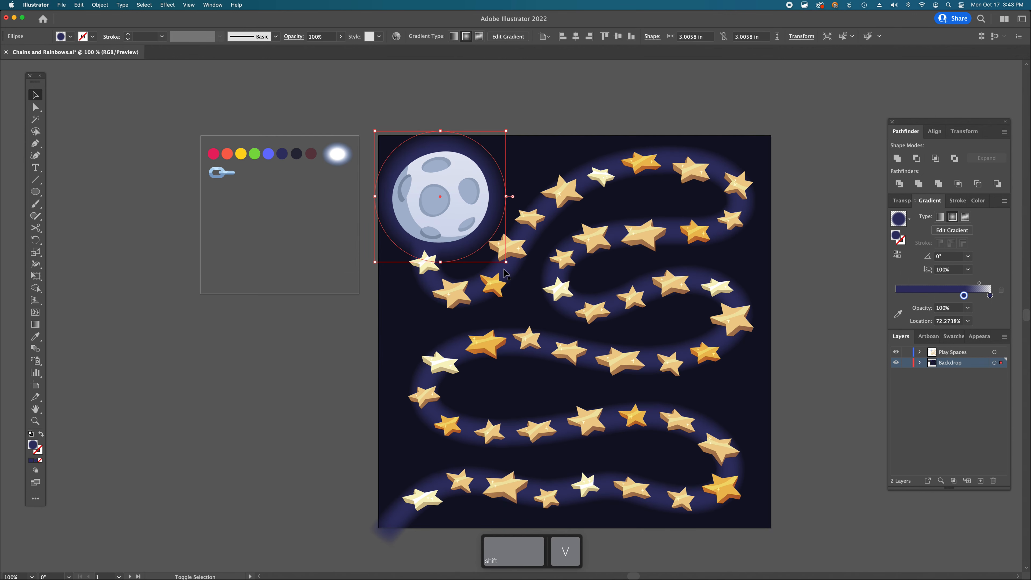
{"action": "left_click", "coordinate": [506, 273], "text": "shift"}
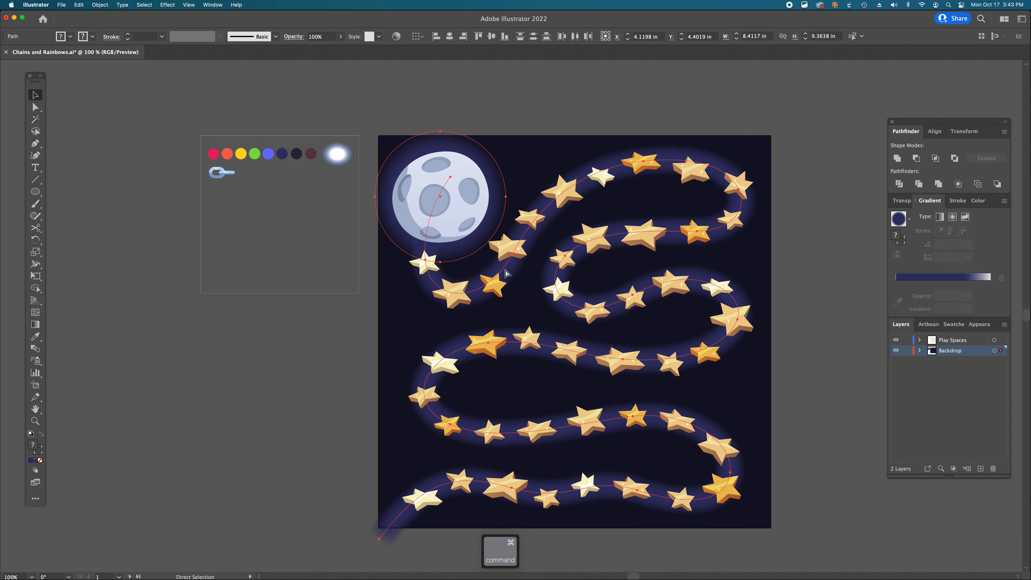
{"action": "key", "text": "super+g"}
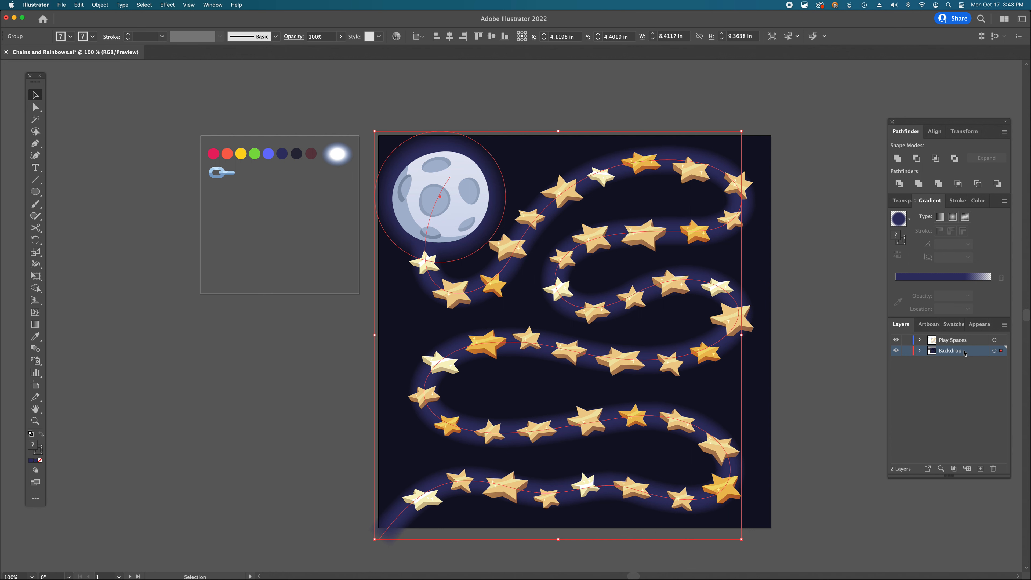
{"action": "left_click", "coordinate": [839, 293]}
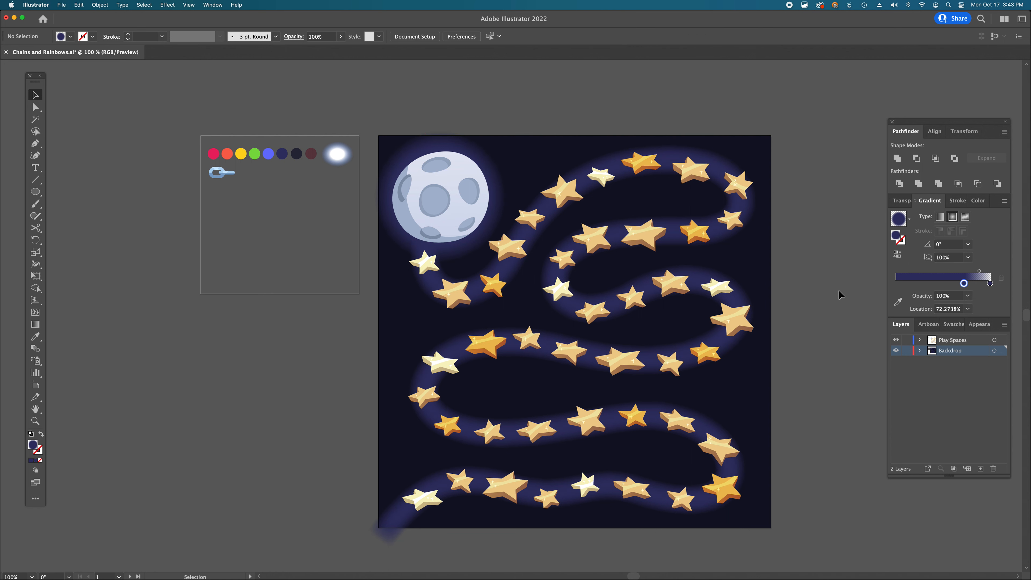
- Move the two darkest color swatch circles onto the artboard near its top edge
{"action": "scroll", "coordinate": [840, 295], "scroll_direction": "down", "scroll_amount": 3}
{"action": "scroll", "coordinate": [840, 295], "scroll_direction": "left", "scroll_amount": 4}
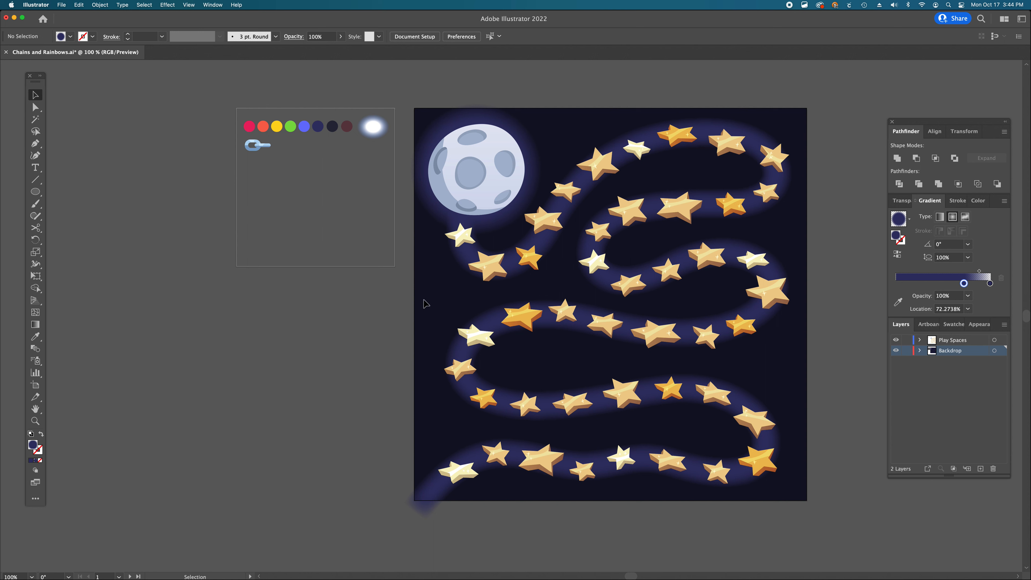
{"action": "left_click", "coordinate": [332, 126]}
{"action": "left_click", "coordinate": [347, 127], "text": "shift"}
{"action": "left_click_drag", "start_coordinate": [348, 132], "coordinate": [591, 132]}
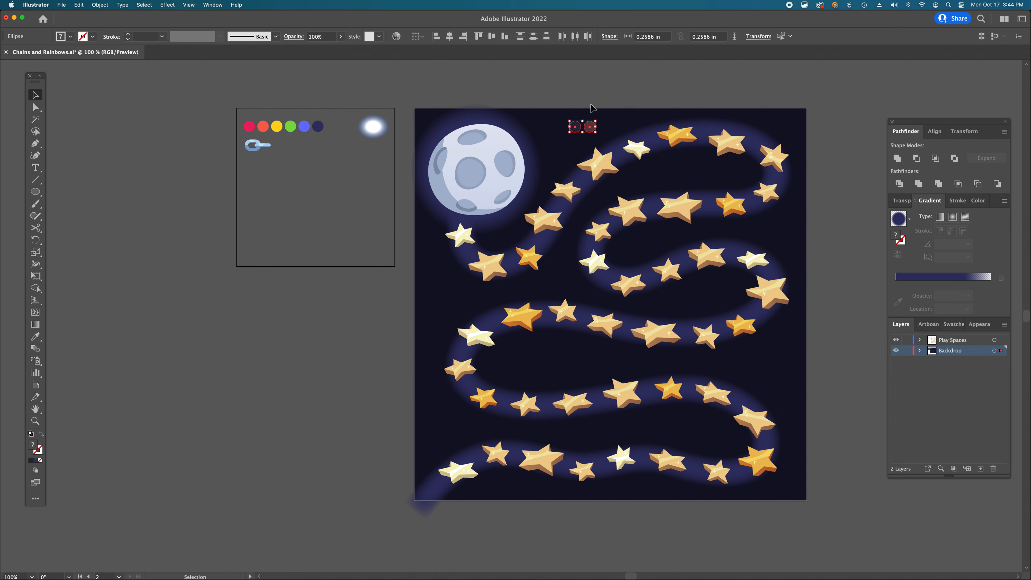
{"action": "left_click", "coordinate": [591, 135]}
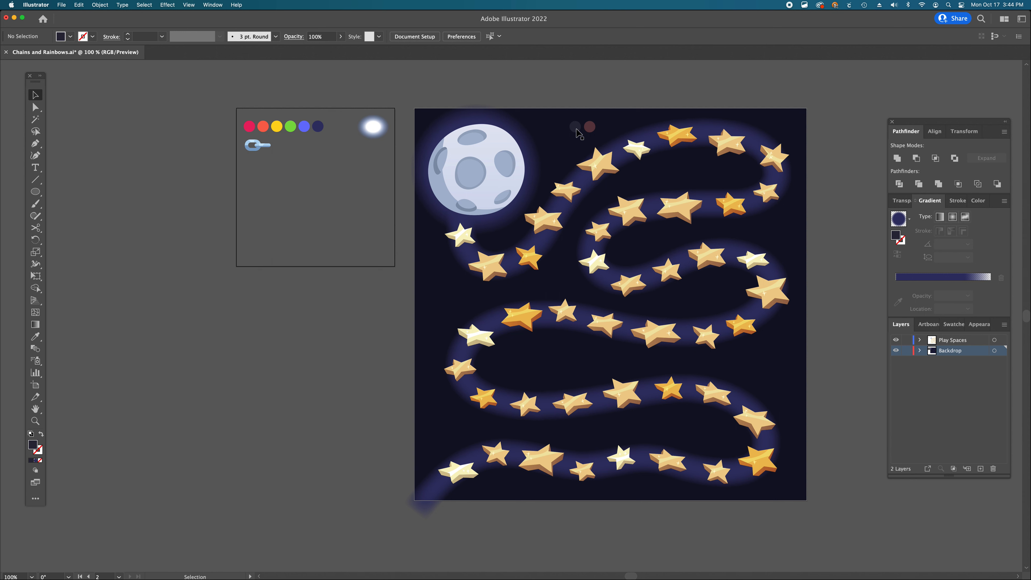
- Zoom in and pan across the artwork to inspect the feathered navy path around the stars and moon
{"action": "key", "text": "z"}
{"action": "left_click", "coordinate": [365, 205]}
{"action": "left_click", "coordinate": [455, 290]}
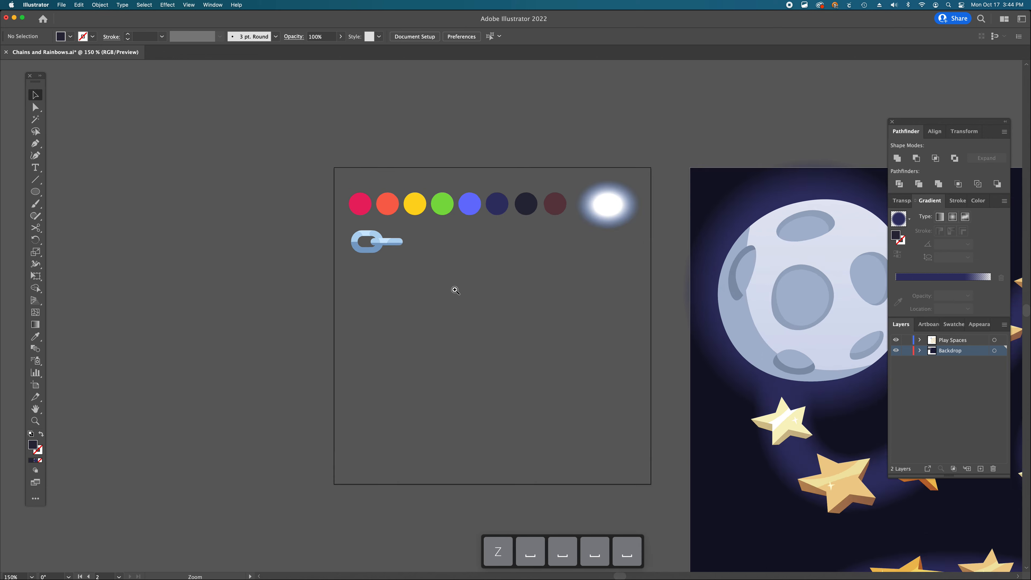
{"action": "scroll", "coordinate": [454, 289], "scroll_direction": "down", "scroll_amount": 5}
{"action": "scroll", "coordinate": [454, 289], "scroll_direction": "right", "scroll_amount": 2}
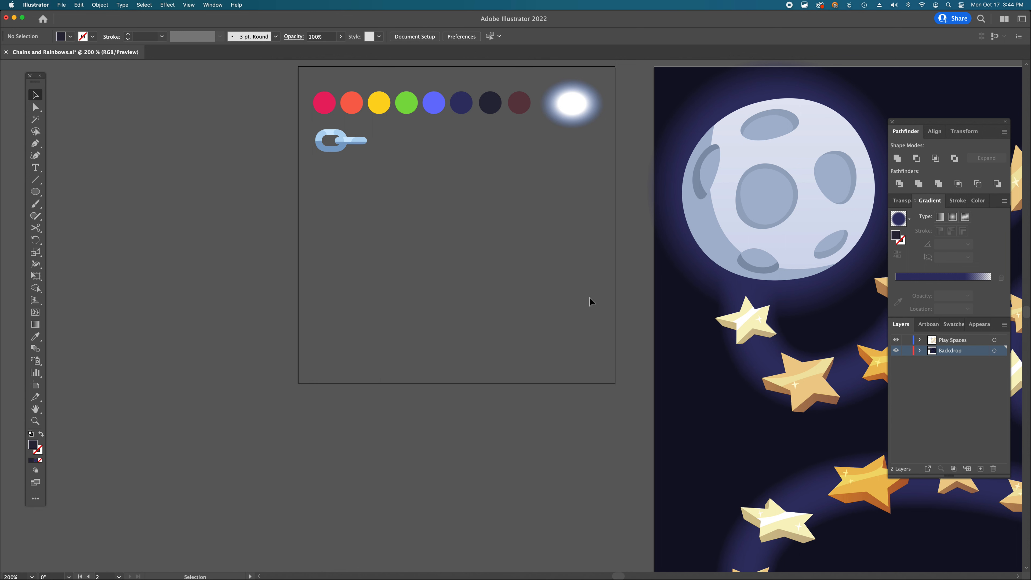
{"action": "scroll", "coordinate": [591, 302], "scroll_direction": "right", "scroll_amount": 10}
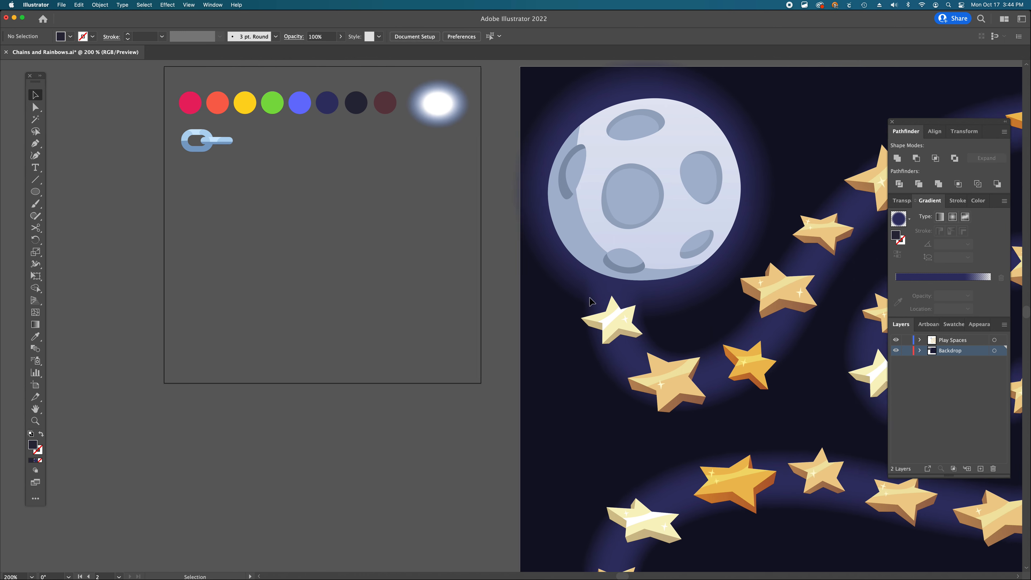
{"action": "left_click", "coordinate": [601, 366], "text": "super"}
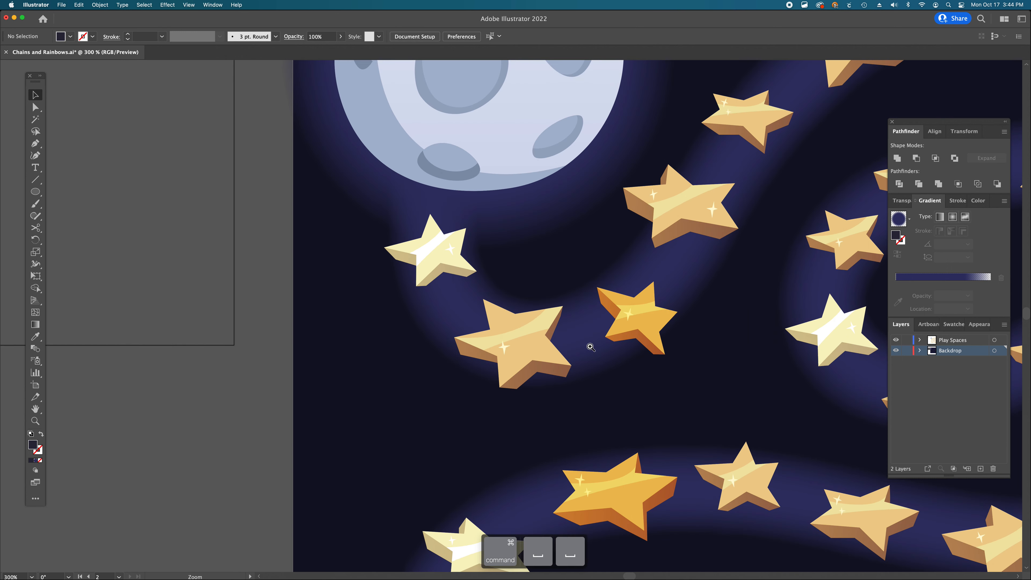
{"action": "left_click", "coordinate": [589, 343], "text": "super"}
{"action": "key", "text": "a"}
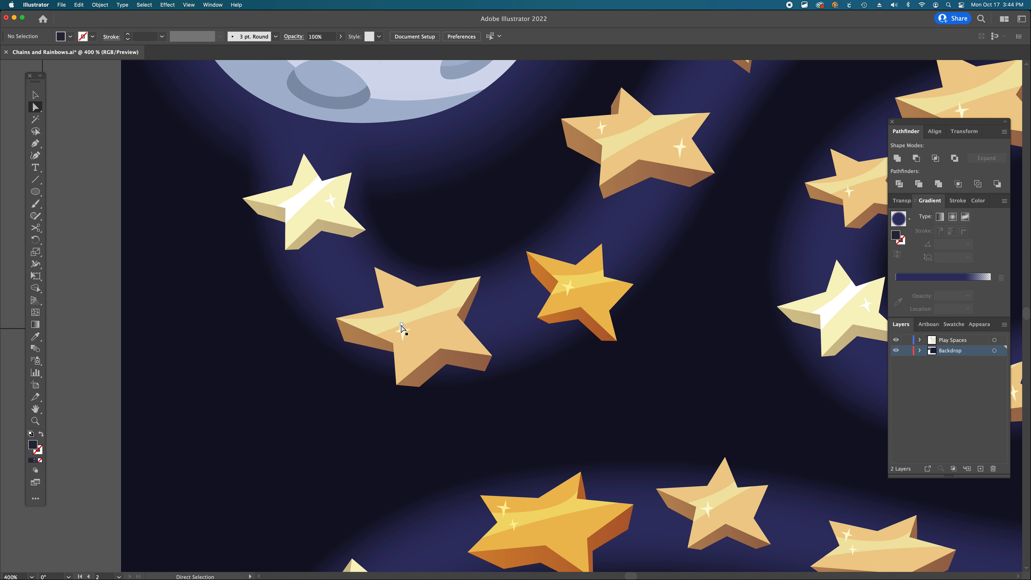
{"action": "scroll", "coordinate": [592, 331], "scroll_direction": "right", "scroll_amount": 1}
{"action": "scroll", "coordinate": [592, 336], "scroll_direction": "right", "scroll_amount": 10}
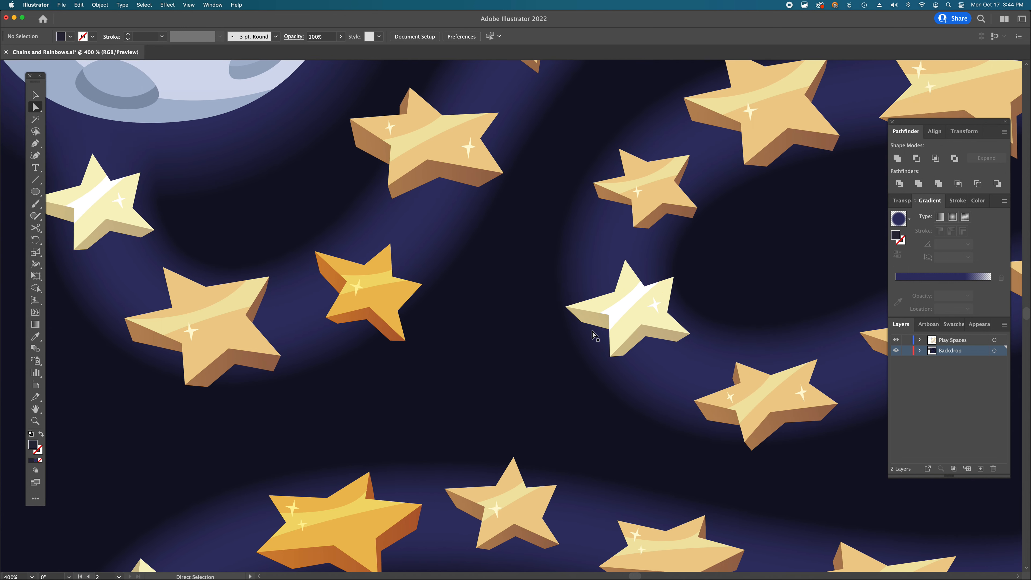
{"action": "scroll", "coordinate": [592, 336], "scroll_direction": "left", "scroll_amount": 9}
{"action": "scroll", "coordinate": [592, 335], "scroll_direction": "down", "scroll_amount": 7}
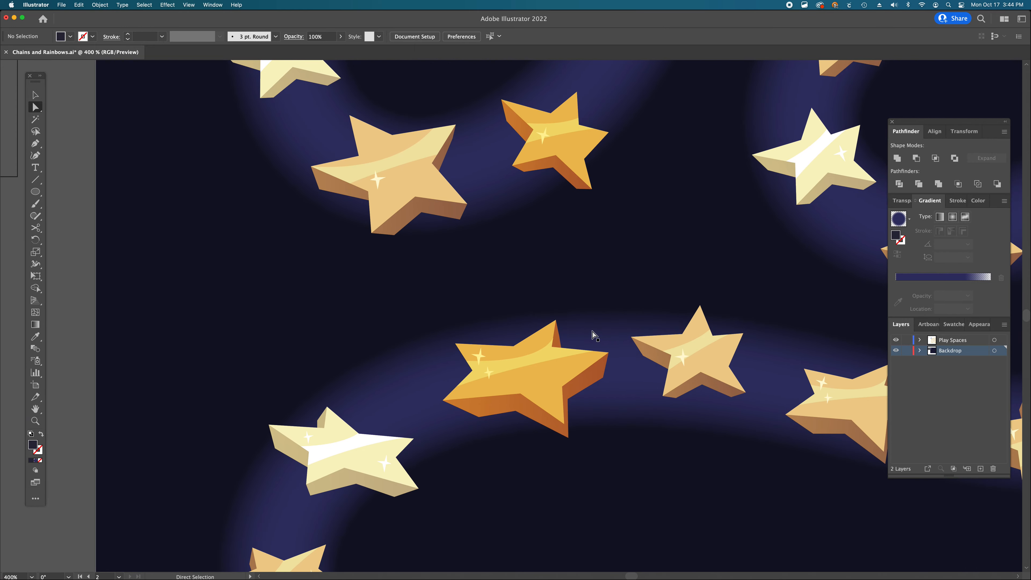
{"action": "scroll", "coordinate": [593, 335], "scroll_direction": "left", "scroll_amount": 9}
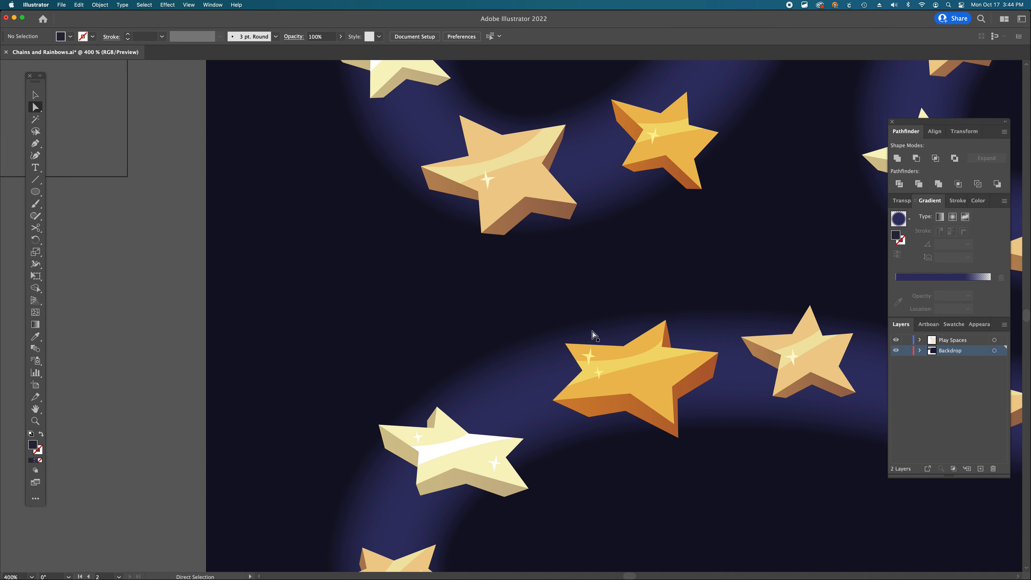
{"action": "scroll", "coordinate": [592, 335], "scroll_direction": "down", "scroll_amount": 5}
{"action": "scroll", "coordinate": [481, 311], "scroll_direction": "up", "scroll_amount": 15}
{"action": "scroll", "coordinate": [481, 311], "scroll_direction": "left", "scroll_amount": 6}
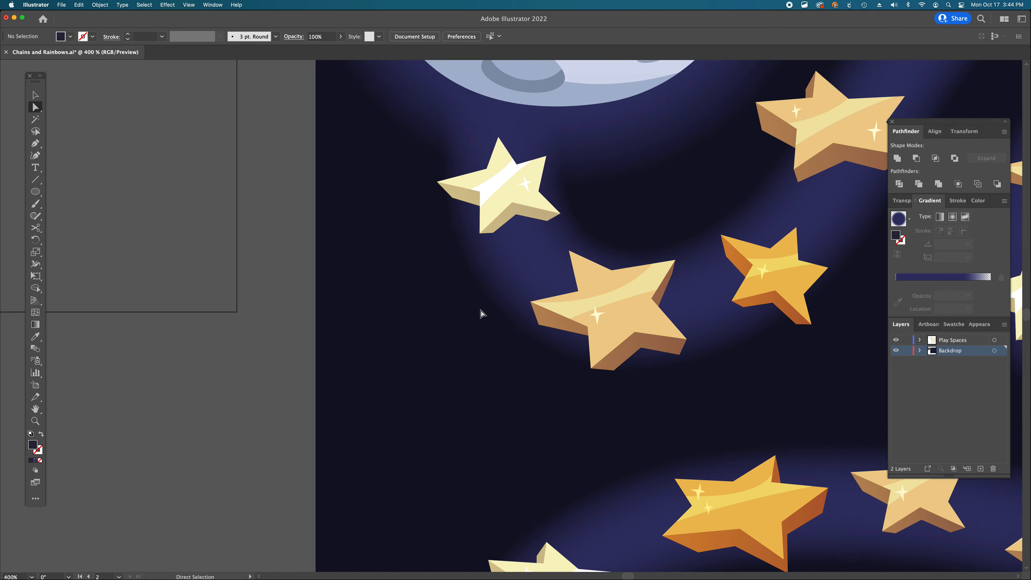
{"action": "scroll", "coordinate": [481, 311], "scroll_direction": "left", "scroll_amount": 4}
{"action": "scroll", "coordinate": [481, 311], "scroll_direction": "up", "scroll_amount": 3}
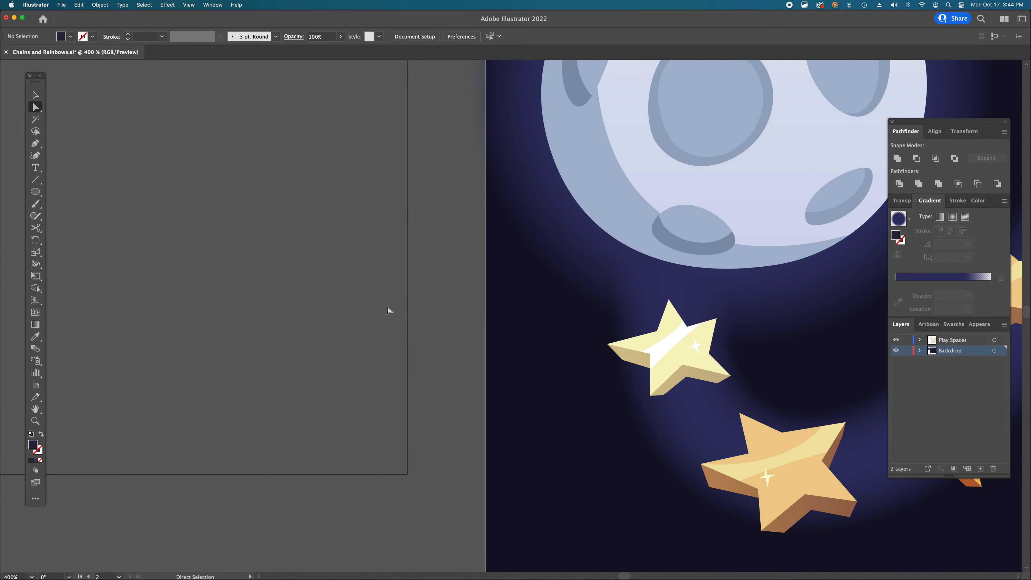
{"action": "scroll", "coordinate": [302, 281], "scroll_direction": "left", "scroll_amount": 5}
{"action": "scroll", "coordinate": [301, 282], "scroll_direction": "up", "scroll_amount": 2}
{"action": "scroll", "coordinate": [301, 281], "scroll_direction": "left", "scroll_amount": 2}
{"action": "scroll", "coordinate": [301, 281], "scroll_direction": "up", "scroll_amount": 1}
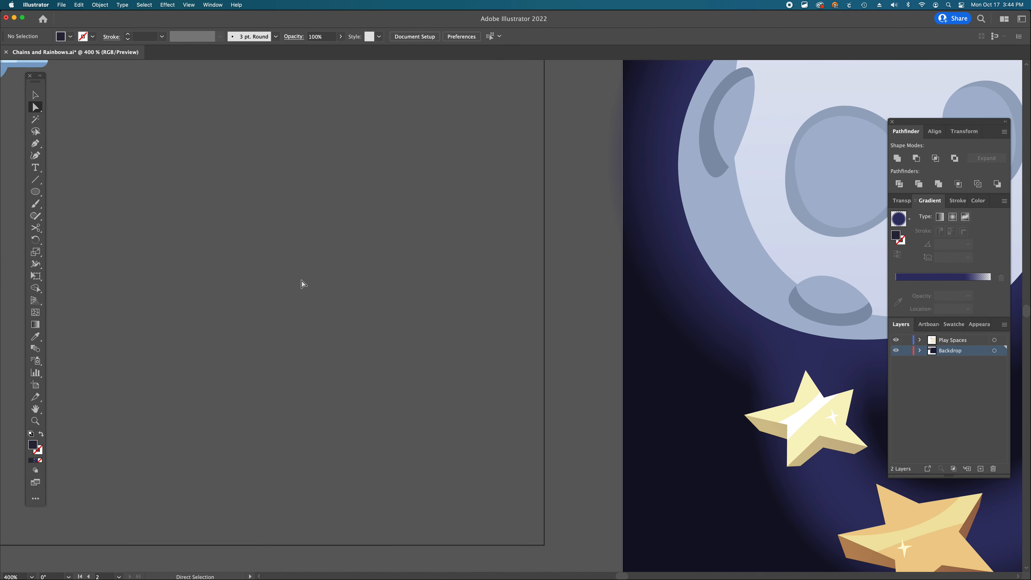
{"action": "scroll", "coordinate": [301, 282], "scroll_direction": "right", "scroll_amount": 6}
{"action": "scroll", "coordinate": [301, 282], "scroll_direction": "down", "scroll_amount": 3}
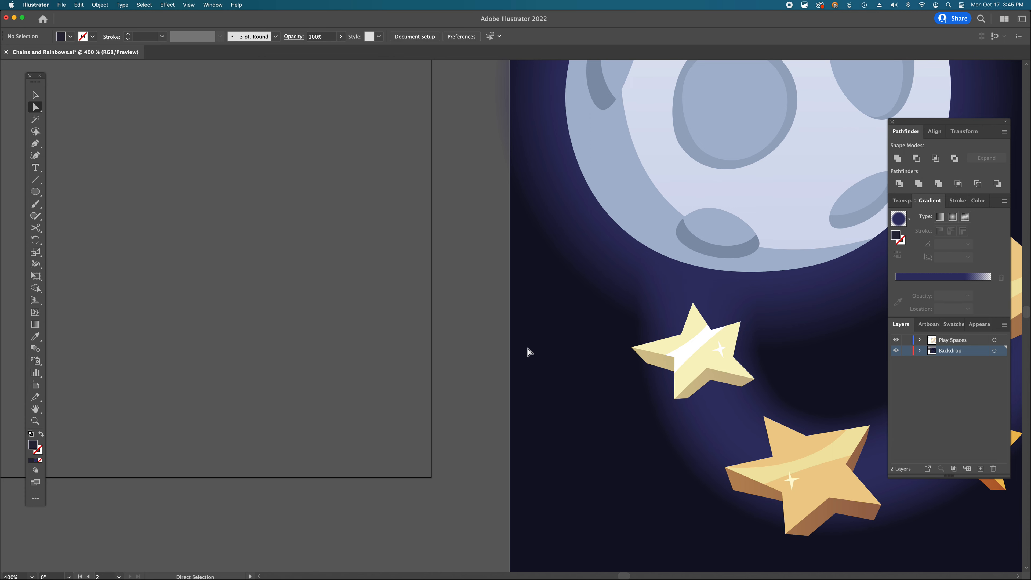
{"action": "scroll", "coordinate": [529, 351], "scroll_direction": "left", "scroll_amount": 10}
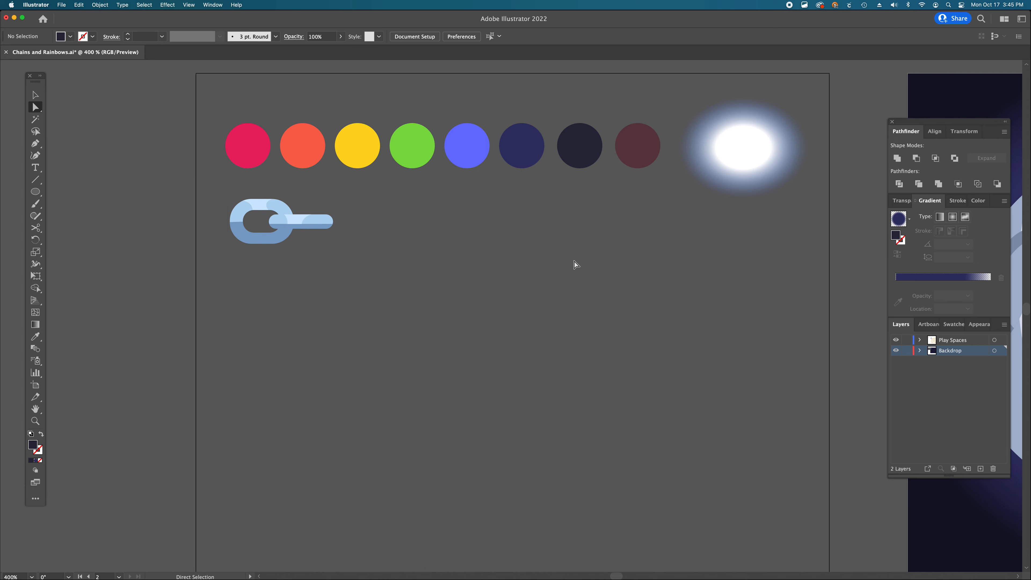
- Take the near-black swatch color and draw a small five-pointed star with the Pen tool below the swatches, moving it right
{"action": "key", "text": "i"}
{"action": "key", "text": "v"}
{"action": "left_click", "coordinate": [584, 154]}
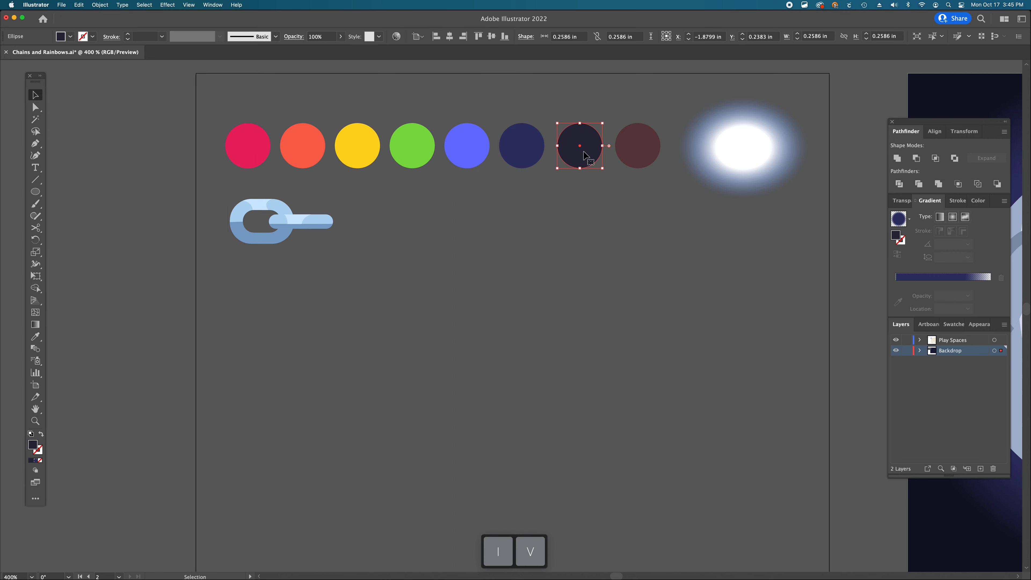
{"action": "scroll", "coordinate": [584, 155], "scroll_direction": "left", "scroll_amount": 2}
{"action": "scroll", "coordinate": [584, 155], "scroll_direction": "down", "scroll_amount": 1}
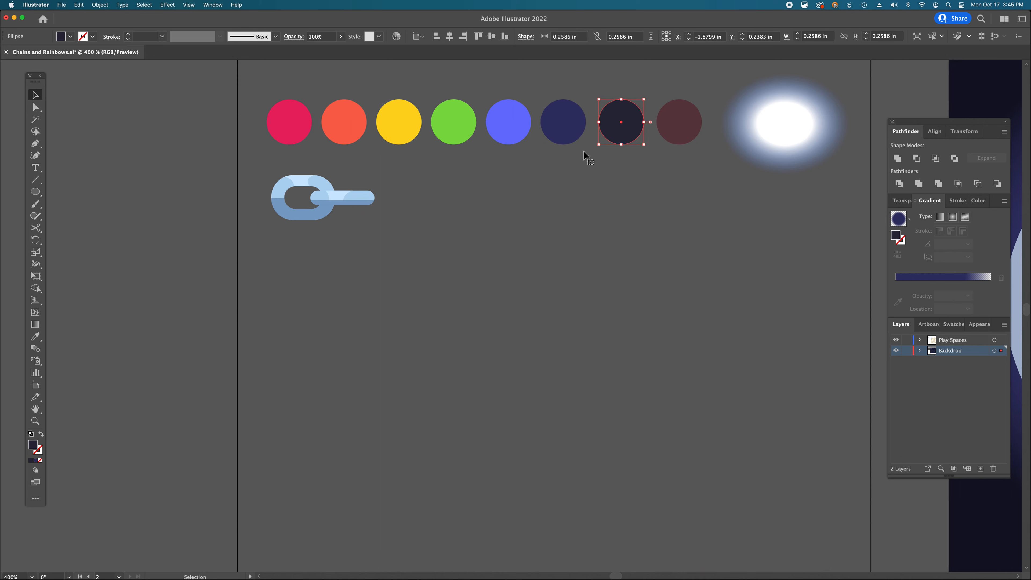
{"action": "key", "text": "p"}
{"action": "left_click", "coordinate": [405, 283]}
{"action": "left_click", "coordinate": [408, 268]}
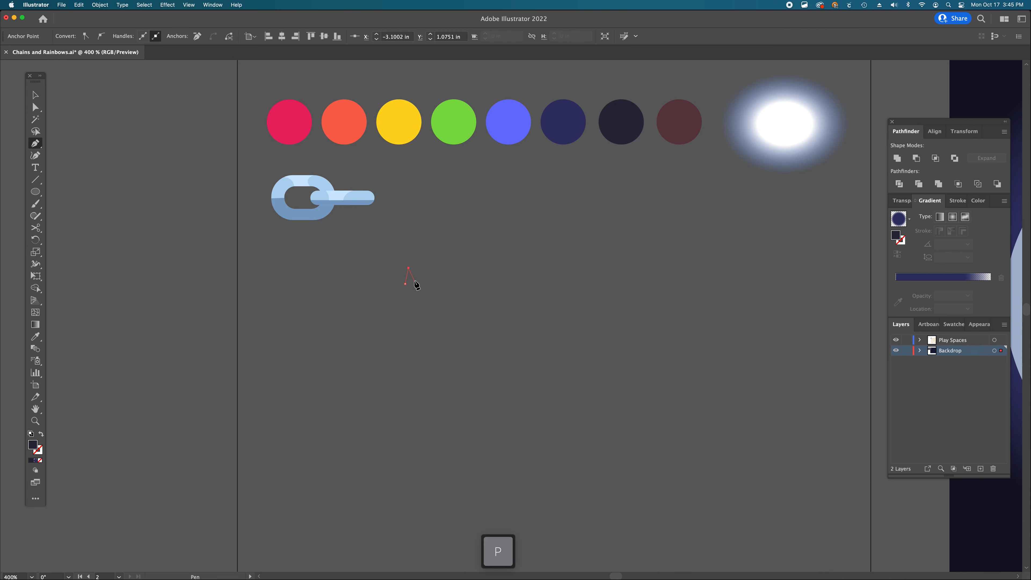
{"action": "left_click", "coordinate": [418, 280]}
{"action": "left_click", "coordinate": [430, 278]}
{"action": "left_click", "coordinate": [424, 290]}
{"action": "left_click", "coordinate": [432, 300]}
{"action": "left_click", "coordinate": [417, 297]}
{"action": "left_click", "coordinate": [409, 308]}
{"action": "left_click", "coordinate": [404, 293]}
{"action": "left_click", "coordinate": [393, 287]}
{"action": "left_click", "coordinate": [405, 285]}
{"action": "key", "text": "a"}
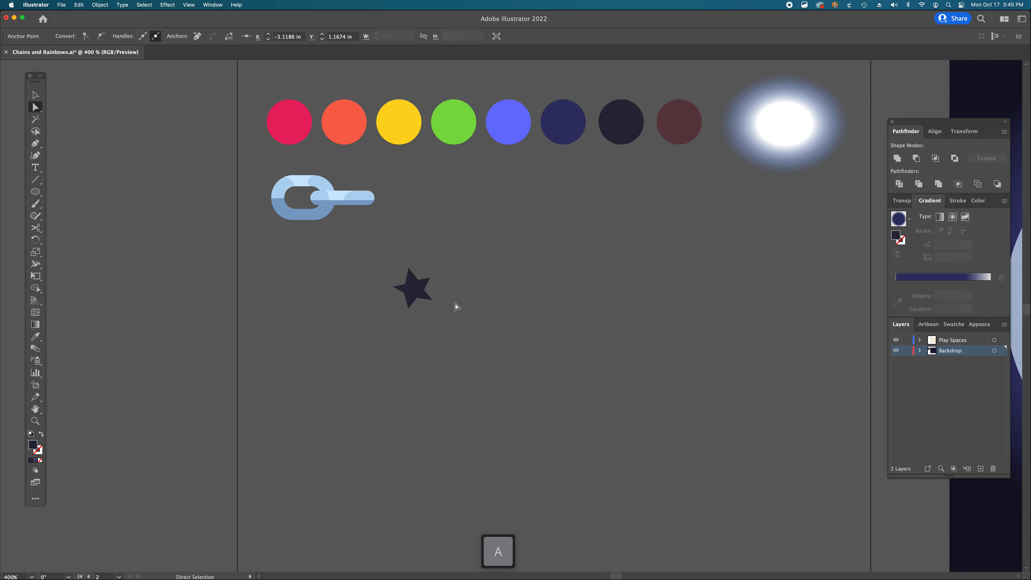
{"action": "key", "text": "v"}
{"action": "left_click_drag", "start_coordinate": [430, 292], "coordinate": [500, 282]}
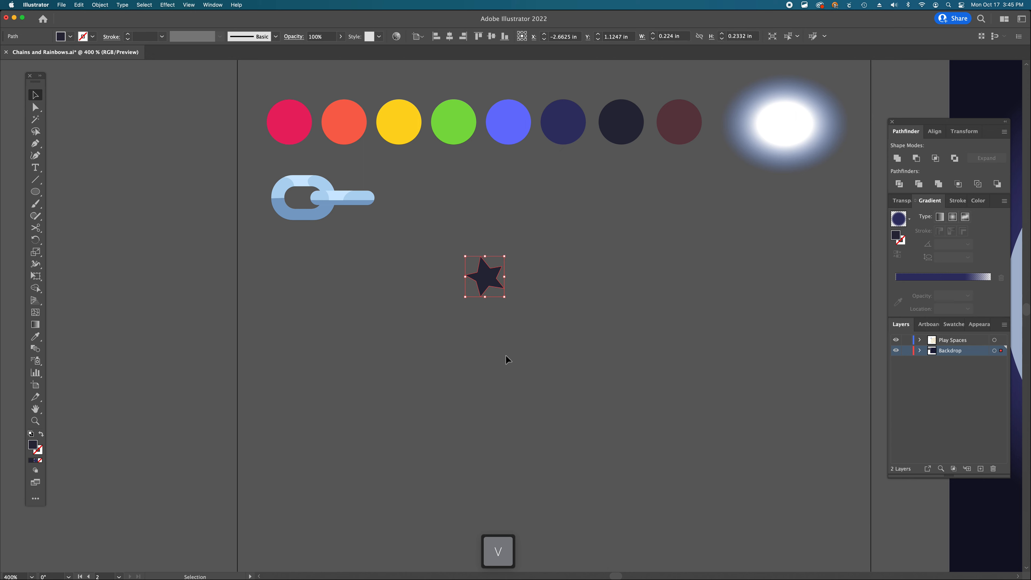
- Draw a second tilted five-pointed star beside the first with the Pen tool
{"action": "key", "text": "p"}
{"action": "left_click", "coordinate": [536, 264]}
{"action": "left_click", "coordinate": [536, 251]}
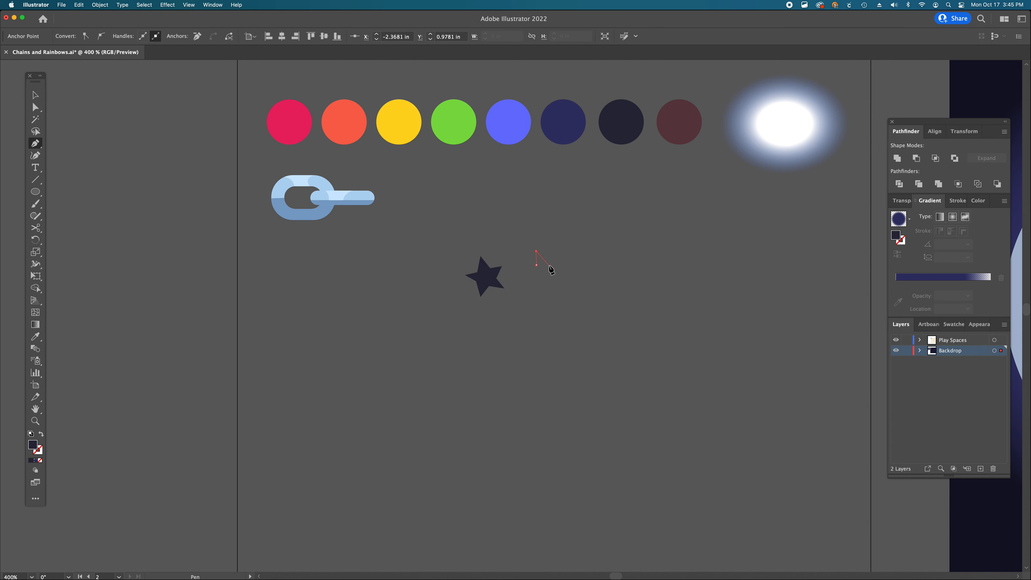
{"action": "left_click", "coordinate": [544, 259]}
{"action": "left_click", "coordinate": [562, 255]}
{"action": "left_click", "coordinate": [555, 268]}
{"action": "left_click", "coordinate": [566, 280]}
{"action": "left_click", "coordinate": [553, 280]}
{"action": "left_click", "coordinate": [551, 295]}
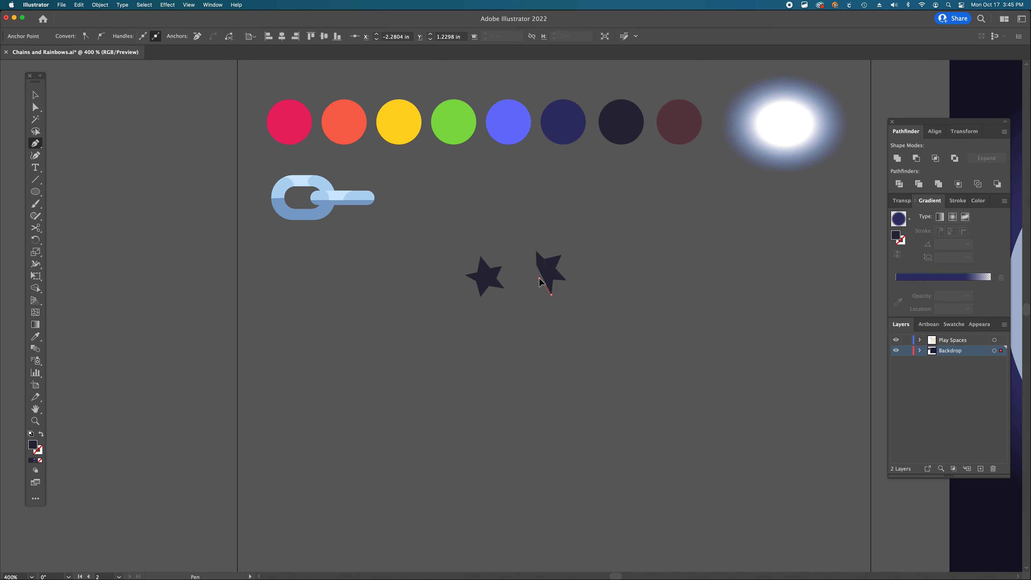
{"action": "left_click", "coordinate": [536, 265]}
{"action": "key", "text": "a"}
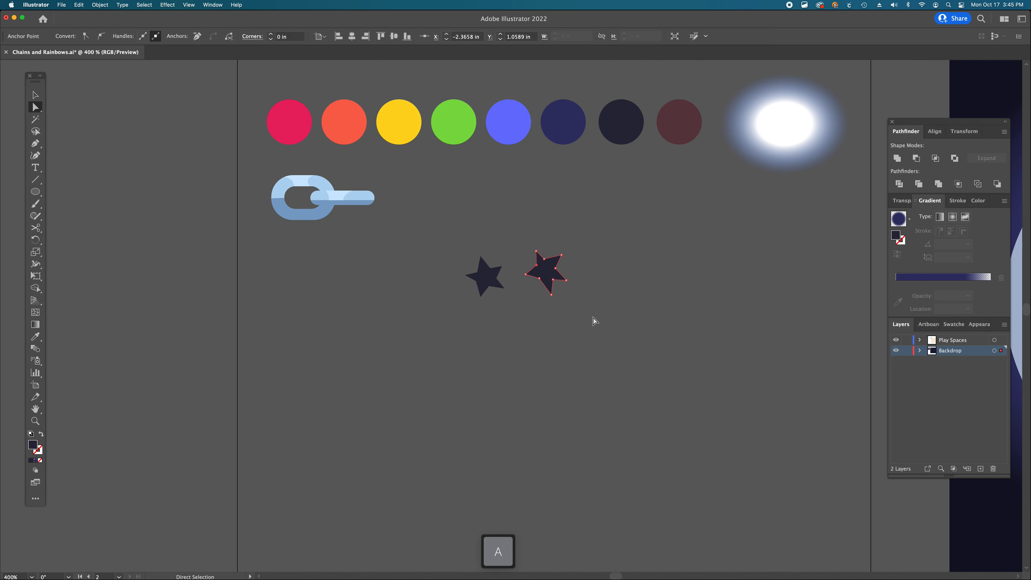
{"action": "left_click", "coordinate": [556, 295]}
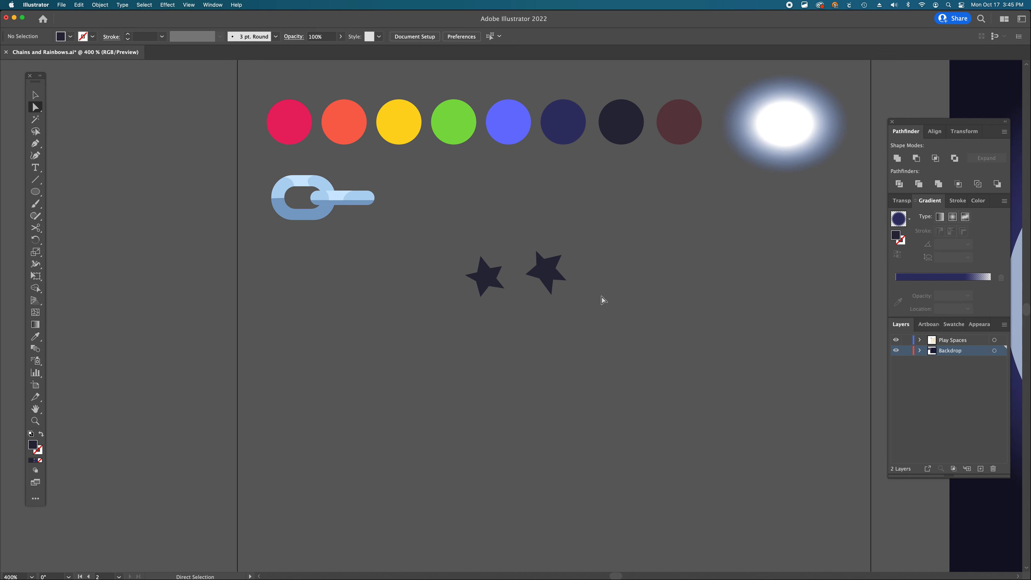
- Draw a third five-pointed star to the right of the others with the Pen tool
{"action": "key", "text": "p"}
{"action": "left_click", "coordinate": [604, 266]}
{"action": "left_click", "coordinate": [604, 254]}
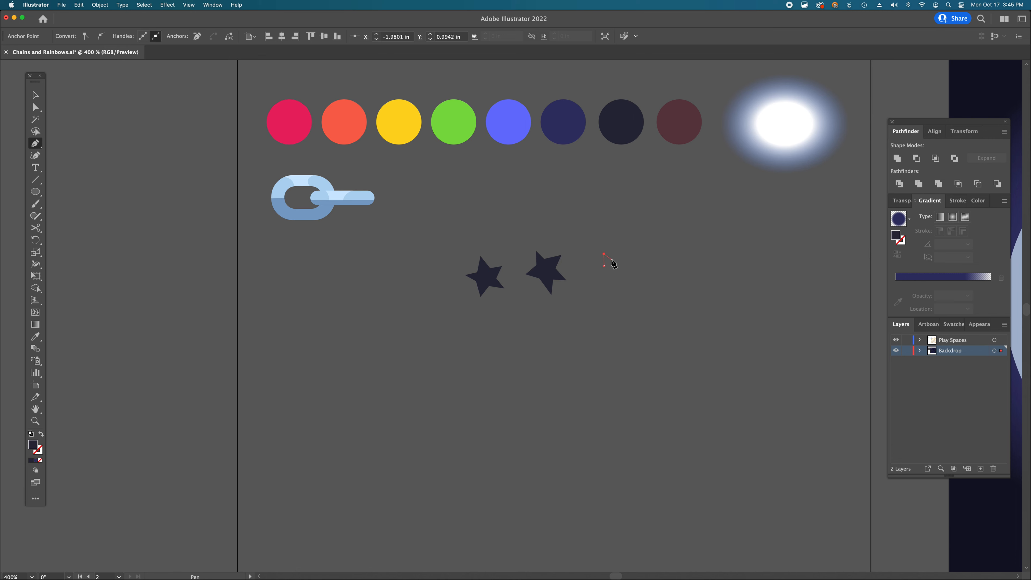
{"action": "left_click", "coordinate": [612, 260]}
{"action": "left_click", "coordinate": [624, 265]}
{"action": "left_click", "coordinate": [637, 273]}
{"action": "left_click", "coordinate": [620, 279]}
{"action": "left_click", "coordinate": [613, 296]}
{"action": "left_click", "coordinate": [605, 276]}
{"action": "left_click", "coordinate": [591, 271]}
{"action": "left_click", "coordinate": [604, 254]}
{"action": "key", "text": "a"}
{"action": "left_click", "coordinate": [612, 232]}
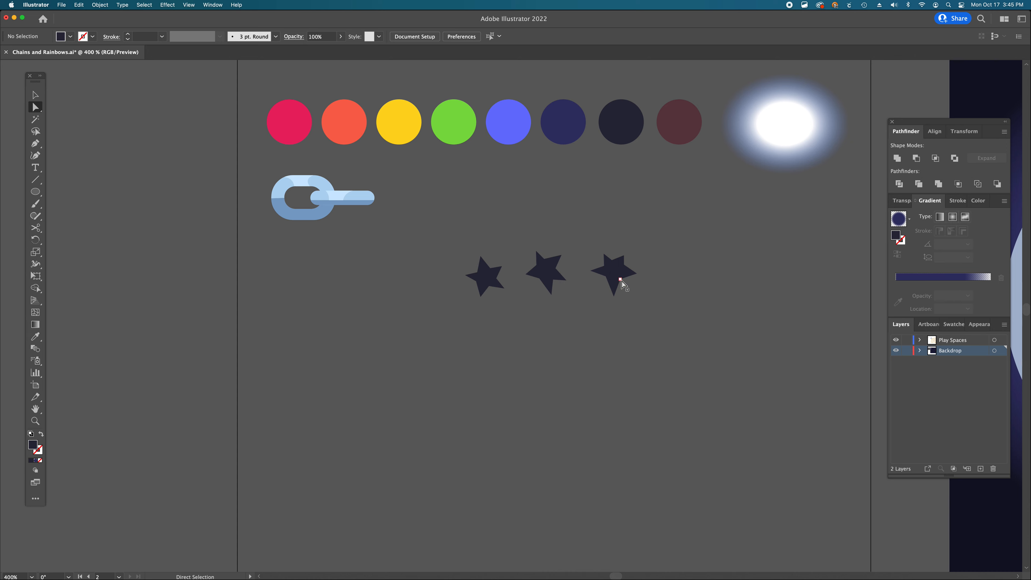
- Rearrange the three stars into a tighter, evenly spaced row
{"action": "left_click", "coordinate": [548, 269]}
{"action": "left_click", "coordinate": [590, 273], "text": "shift"}
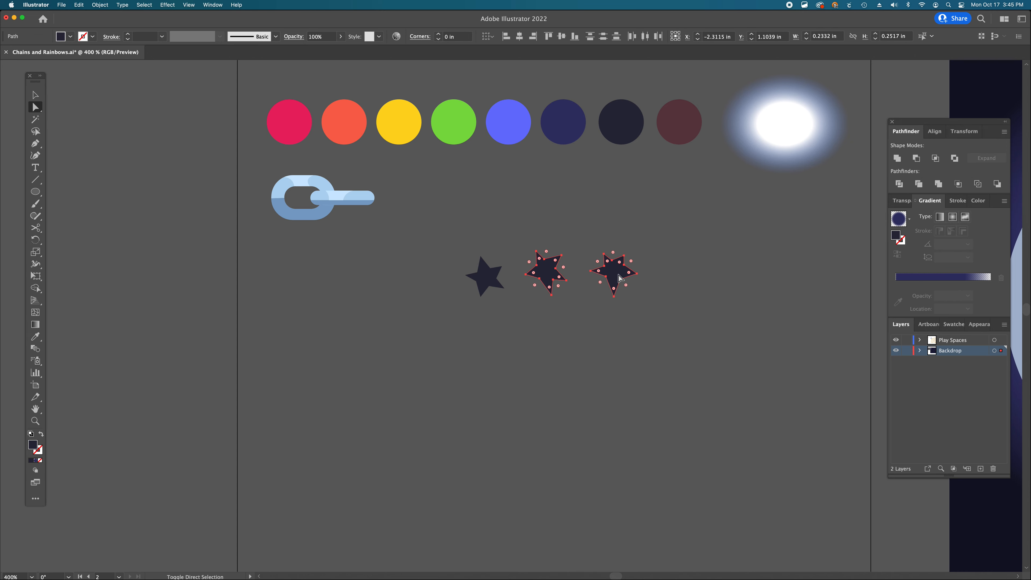
{"action": "left_click", "coordinate": [493, 284]}
{"action": "left_click_drag", "start_coordinate": [492, 281], "coordinate": [491, 281]}
{"action": "left_click", "coordinate": [546, 278]}
{"action": "left_click", "coordinate": [603, 273]}
{"action": "left_click", "coordinate": [543, 277]}
{"action": "left_click", "coordinate": [475, 276], "text": "shift"}
{"action": "left_click_drag", "start_coordinate": [475, 277], "coordinate": [464, 277]}
{"action": "left_click_drag", "start_coordinate": [610, 273], "coordinate": [585, 276]}
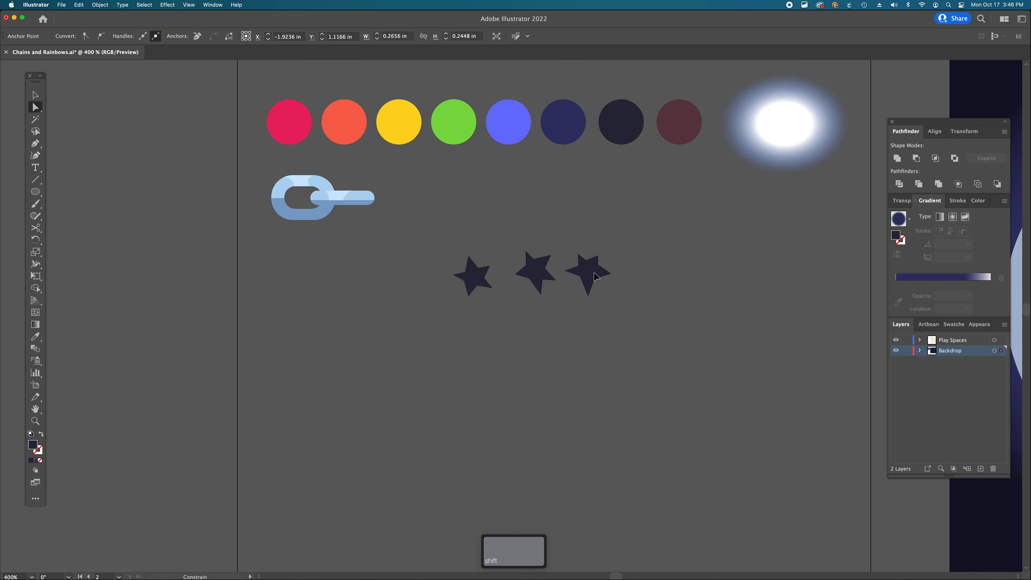
{"action": "left_click", "coordinate": [598, 327]}
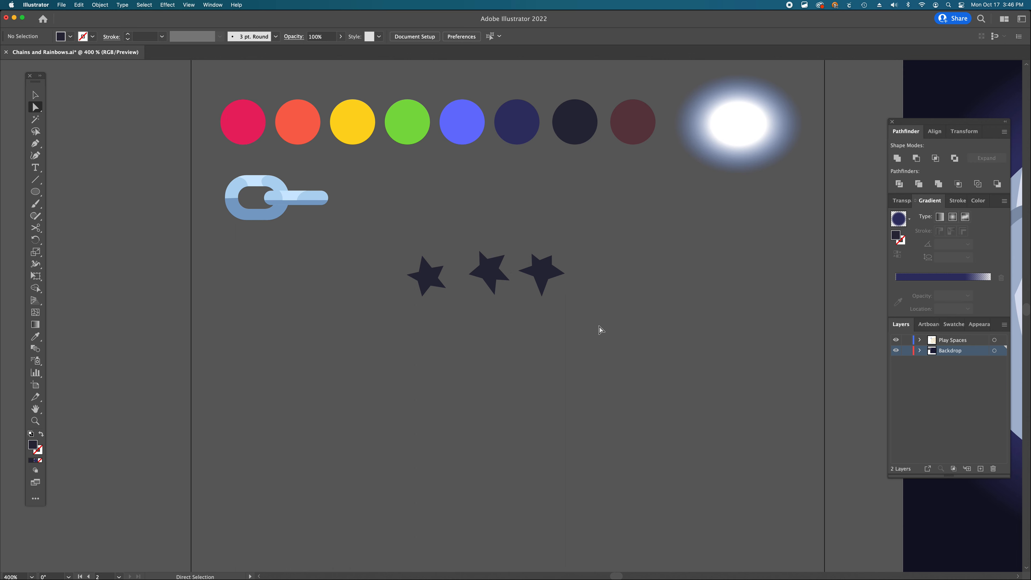
- Draw a thin four-pointed sparkle with the Pen tool to the right of the stars
{"action": "key", "text": "p"}
{"action": "left_click_drag", "start_coordinate": [597, 247], "coordinate": [616, 261]}
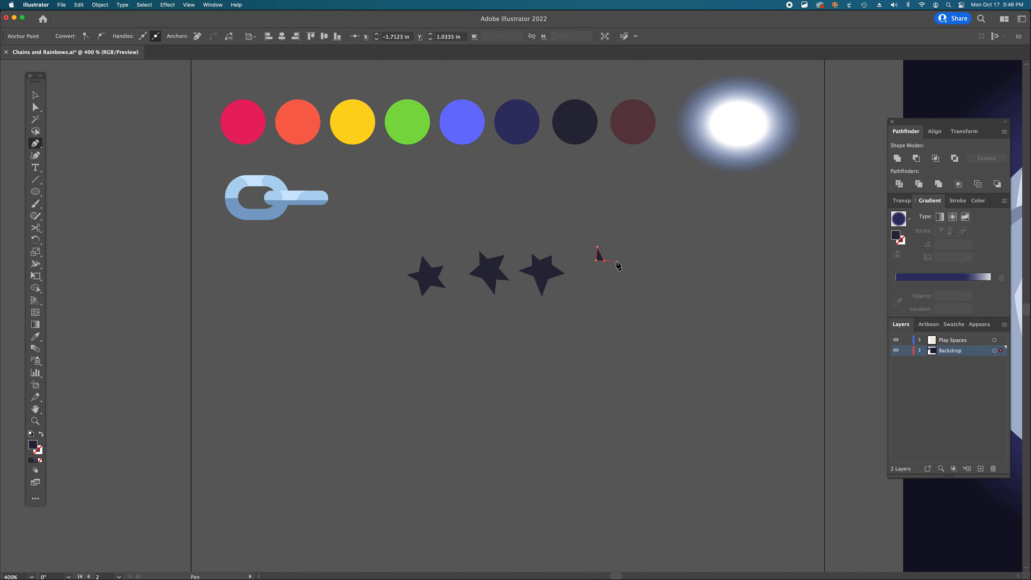
{"action": "left_click", "coordinate": [600, 273]}
{"action": "left_click", "coordinate": [597, 267]}
{"action": "left_click", "coordinate": [587, 262]}
{"action": "left_click", "coordinate": [596, 260]}
- Draw a second four-pointed sparkle beside the first and lengthen its top point
{"action": "left_click", "coordinate": [634, 245]}
{"action": "left_click", "coordinate": [633, 254]}
{"action": "left_click_drag", "start_coordinate": [625, 256], "coordinate": [628, 256]}
{"action": "key", "text": "cmd+z"}
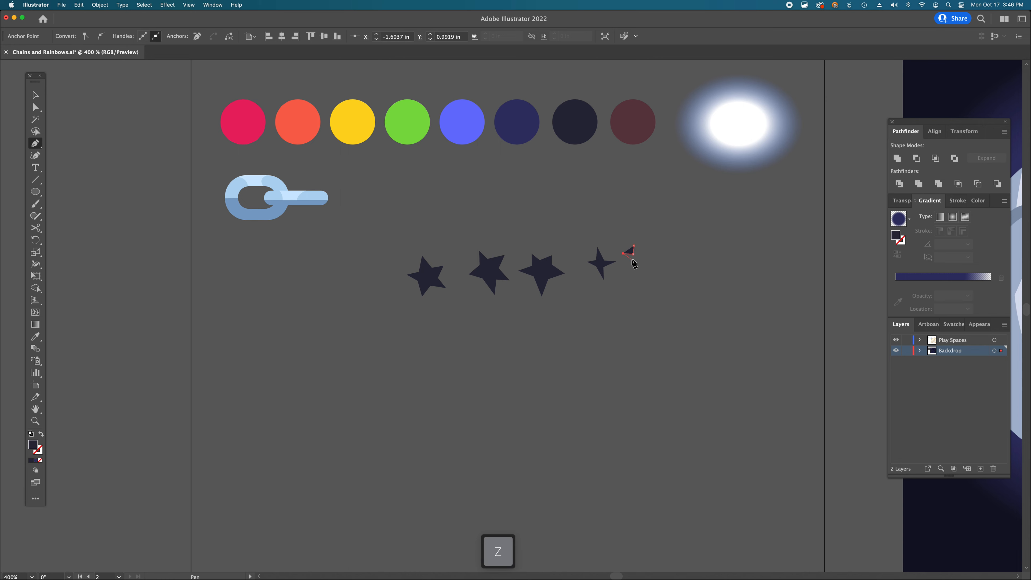
{"action": "left_click", "coordinate": [636, 272]}
{"action": "left_click", "coordinate": [640, 259]}
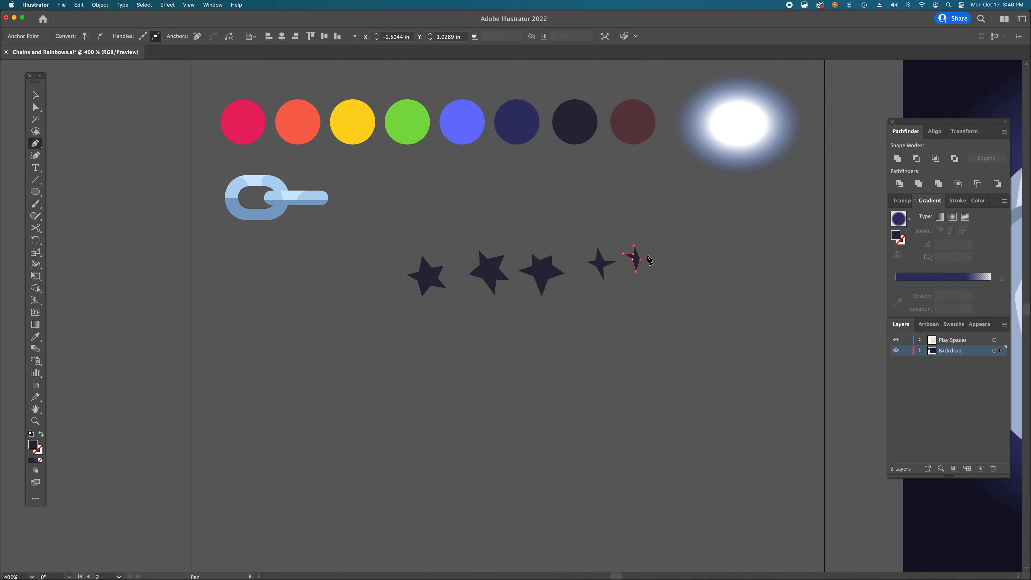
{"action": "left_click", "coordinate": [649, 258]}
{"action": "key", "text": "a"}
{"action": "key", "text": "a"}
{"action": "left_click_drag", "start_coordinate": [635, 246], "coordinate": [635, 240]}
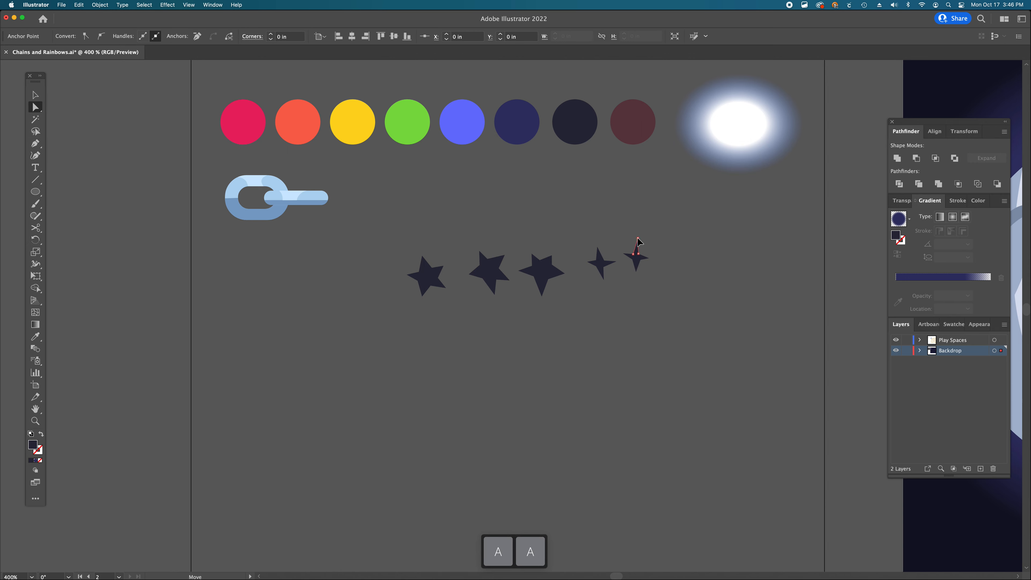
{"action": "left_click", "coordinate": [665, 252]}
{"action": "key", "text": "v"}
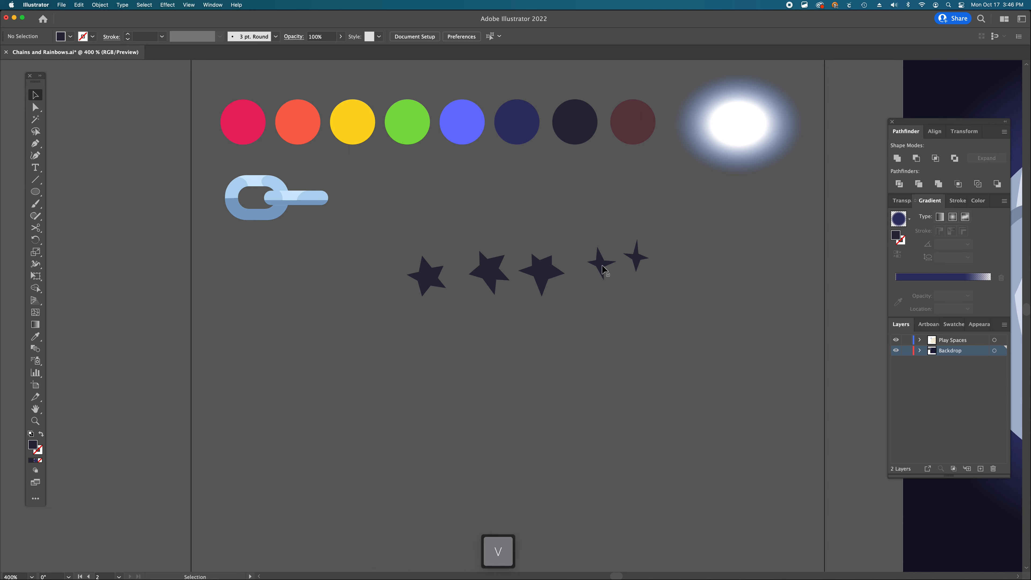
- Shift both sparkles slightly left toward the stars
{"action": "left_click", "coordinate": [599, 266]}
{"action": "left_click_drag", "start_coordinate": [638, 264], "coordinate": [626, 265]}
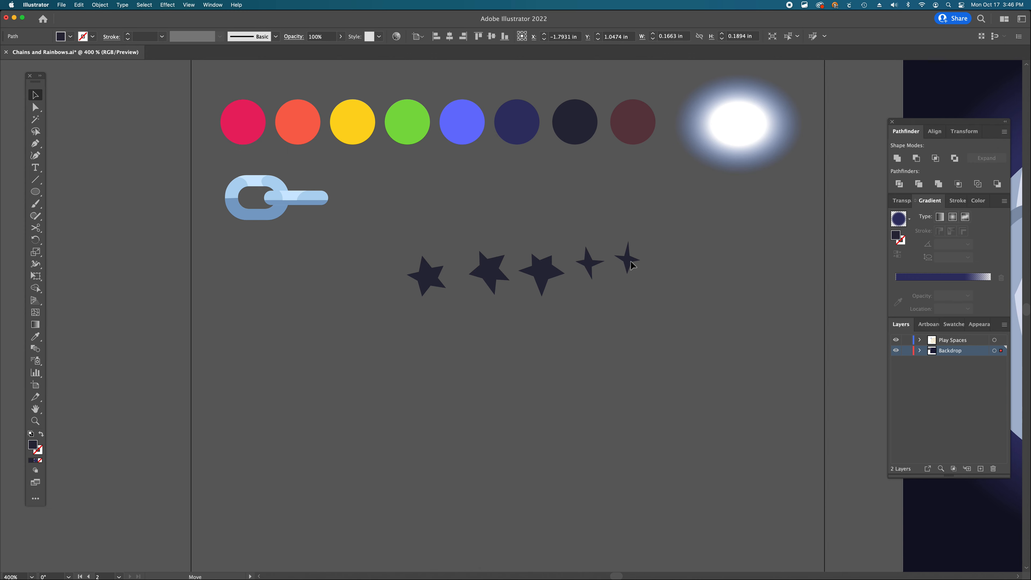
{"action": "left_click", "coordinate": [652, 294]}
- Draw a small diamond-shaped sparkle with the Pen tool to the right of the sparkles
{"action": "key", "text": "p"}
{"action": "left_click", "coordinate": [649, 255]}
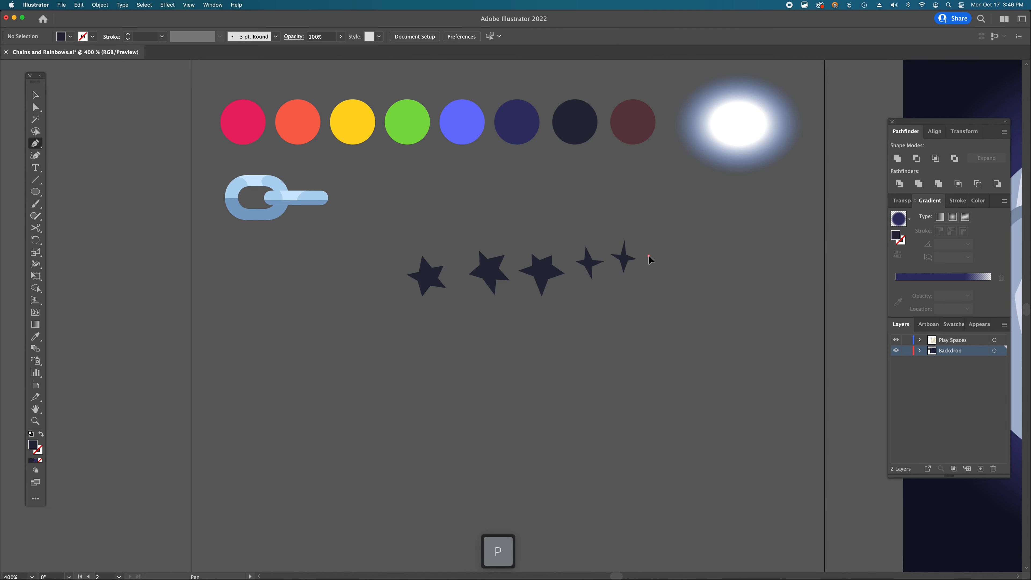
{"action": "left_click", "coordinate": [645, 263]}
{"action": "left_click", "coordinate": [649, 272]}
{"action": "left_click", "coordinate": [652, 266]}
{"action": "left_click", "coordinate": [649, 255]}
{"action": "key", "text": "a"}
{"action": "left_click", "coordinate": [664, 243]}
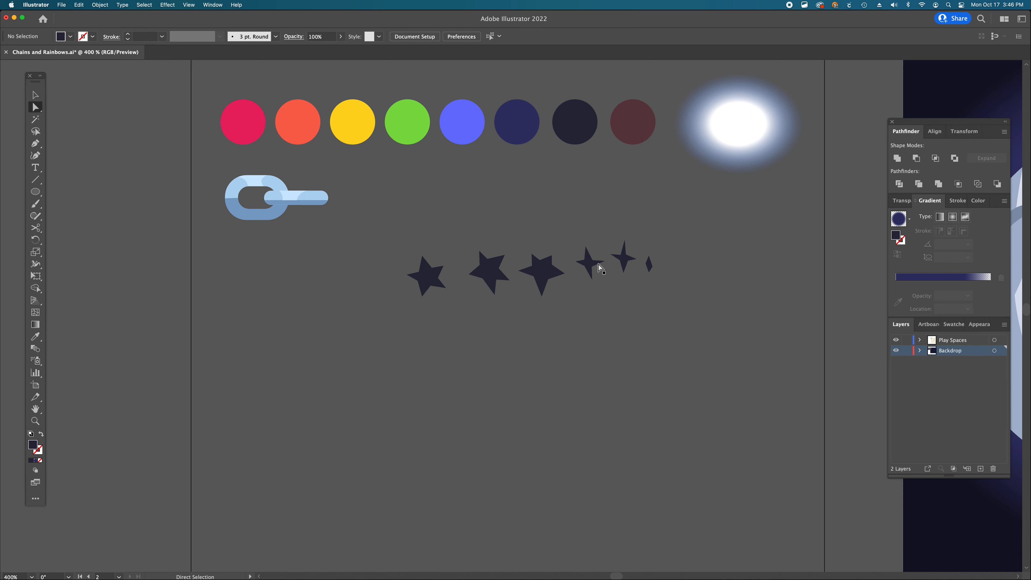
- Scale down the two leftmost stars together
{"action": "left_click", "coordinate": [433, 282]}
{"action": "left_click", "coordinate": [496, 270], "text": "shift"}
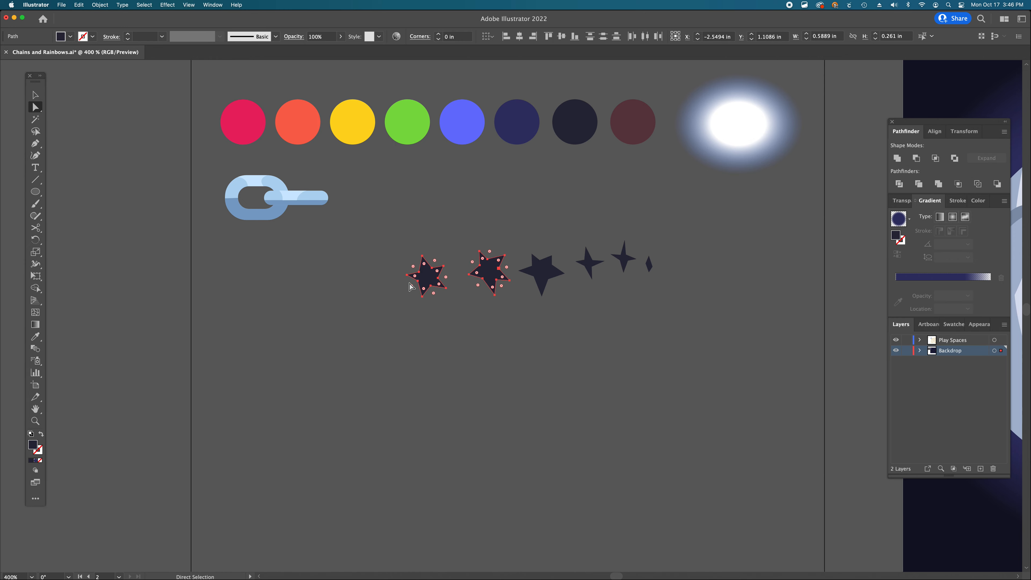
{"action": "key", "text": "v"}
{"action": "left_click_drag", "start_coordinate": [410, 273], "coordinate": [427, 273]}
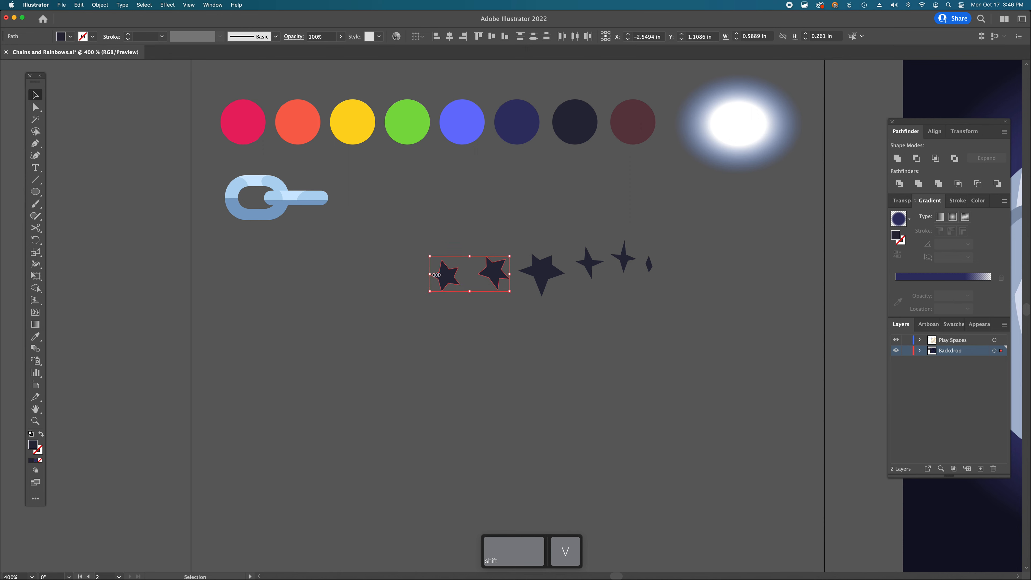
{"action": "left_click", "coordinate": [511, 324]}
- Shrink the first star further and nudge the large third star upward to vary the row
{"action": "left_click", "coordinate": [529, 272]}
{"action": "left_click", "coordinate": [433, 281]}
{"action": "left_click_drag", "start_coordinate": [431, 278], "coordinate": [489, 271]}
{"action": "left_click", "coordinate": [497, 276]}
{"action": "left_click_drag", "start_coordinate": [544, 265], "coordinate": [539, 265]}
{"action": "left_click", "coordinate": [585, 266]}
{"action": "left_click", "coordinate": [627, 259]}
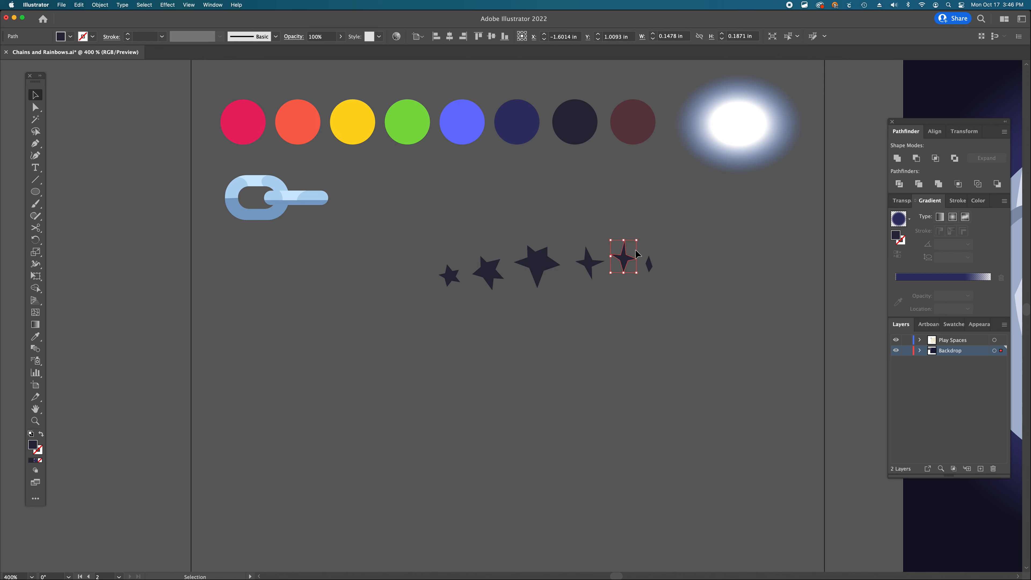
- Shrink the tall sparkle beside the diamond sparkle
{"action": "left_click_drag", "start_coordinate": [636, 240], "coordinate": [640, 266]}
{"action": "left_click", "coordinate": [670, 313]}
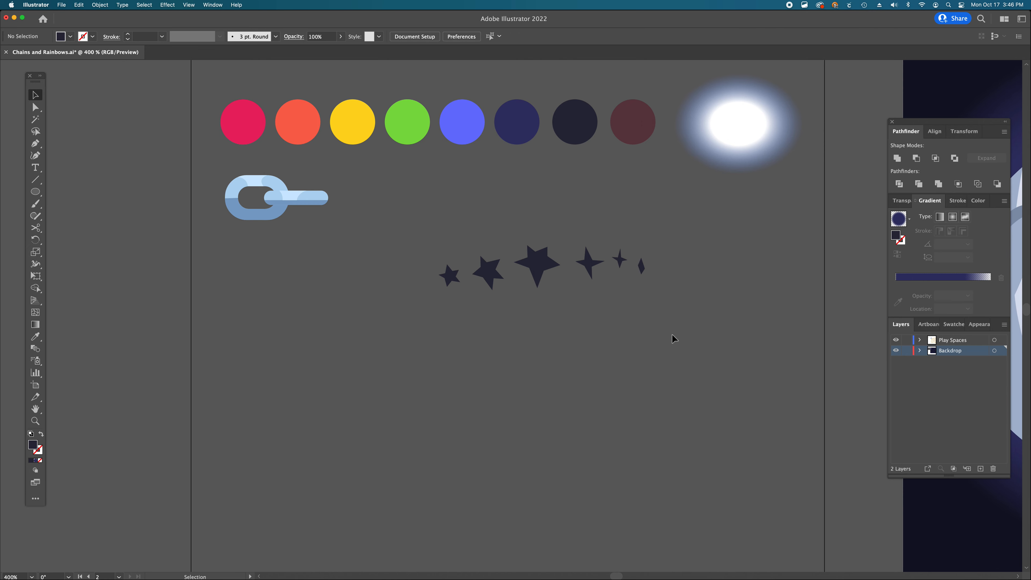
- Duplicate the whole row of stars and sparkles below and fill the copy with the maroon swatch color
{"action": "left_click", "coordinate": [550, 311], "text": "alt+super"}
{"action": "scroll", "coordinate": [570, 340], "scroll_direction": "down", "scroll_amount": 2}
{"action": "scroll", "coordinate": [570, 339], "scroll_direction": "down", "scroll_amount": 1}
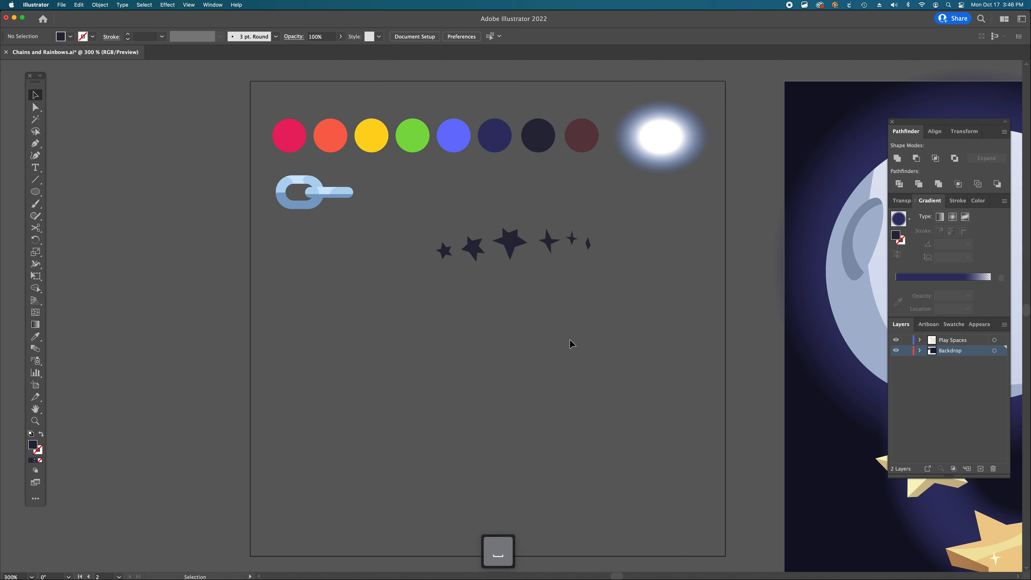
{"action": "left_click_drag", "start_coordinate": [617, 302], "coordinate": [479, 251]}
{"action": "left_click_drag", "start_coordinate": [411, 219], "coordinate": [425, 221]}
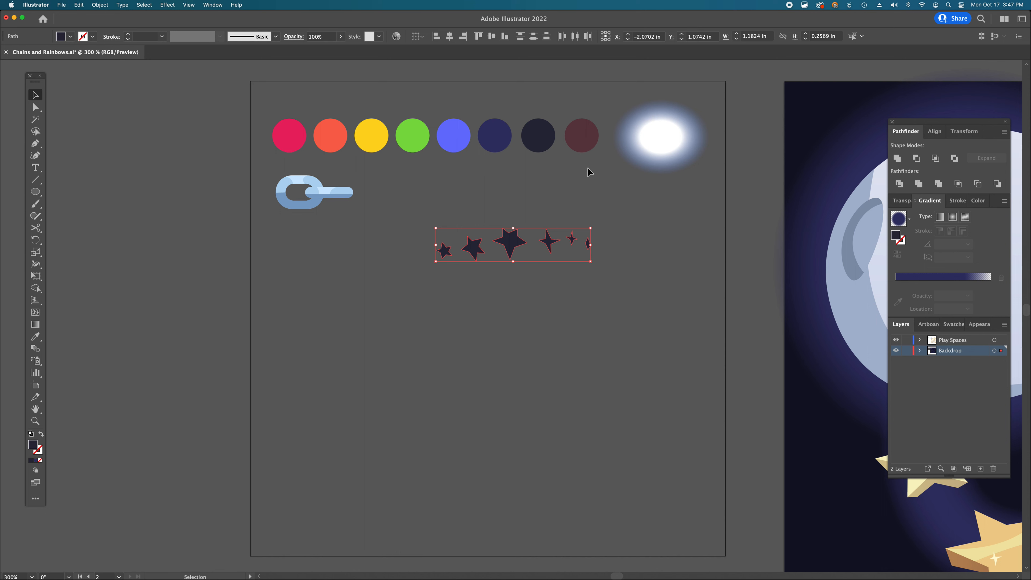
{"action": "left_click_drag", "start_coordinate": [510, 244], "coordinate": [510, 300]}
{"action": "key", "text": "i"}
{"action": "left_click", "coordinate": [595, 140]}
{"action": "key", "text": "shift+super+a"}
- Duplicate both star rows together further down the artboard
{"action": "key", "text": "a"}
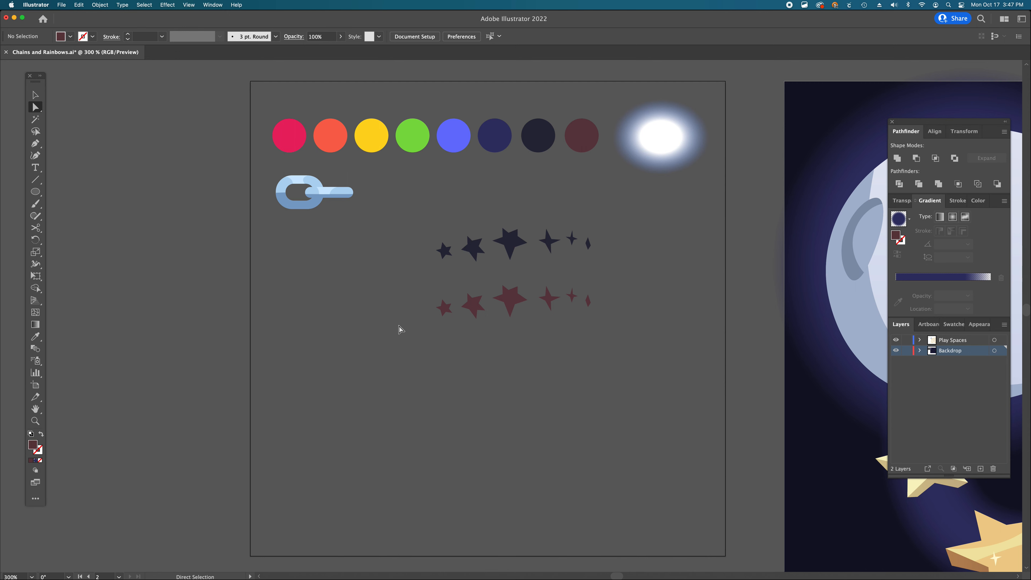
{"action": "left_click_drag", "start_coordinate": [638, 347], "coordinate": [426, 233]}
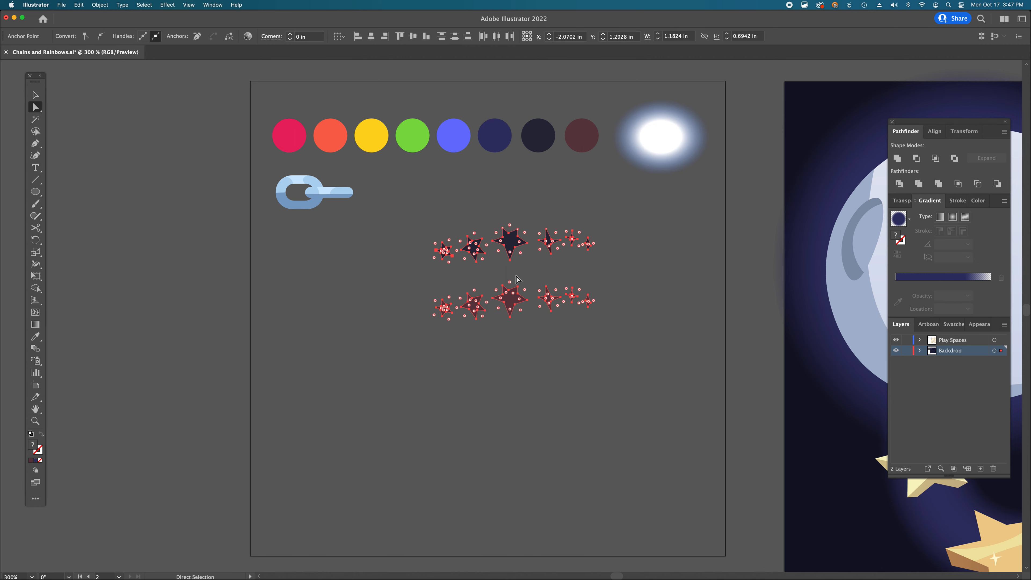
{"action": "key", "text": "v"}
{"action": "left_click_drag", "start_coordinate": [566, 306], "coordinate": [550, 407]}
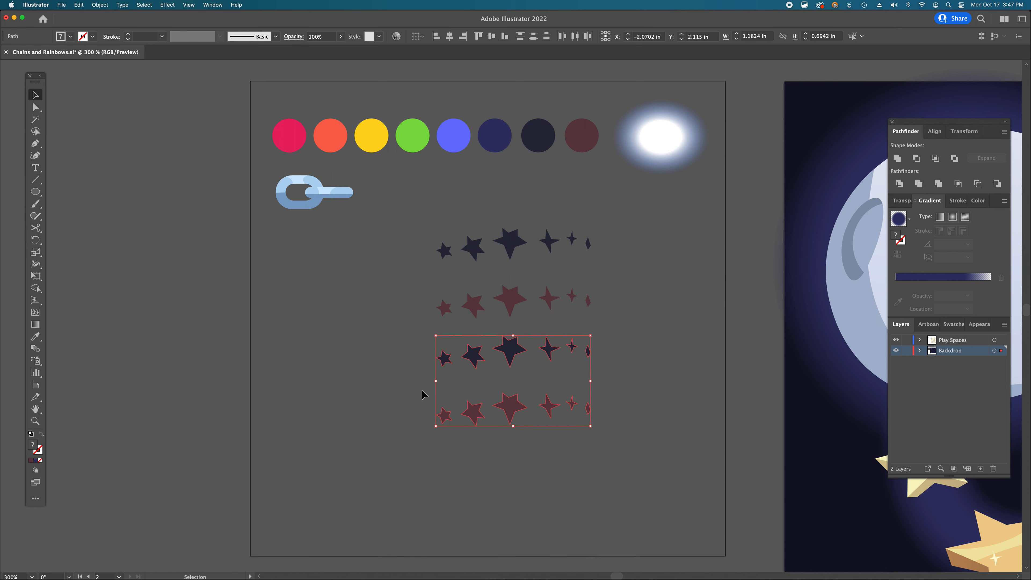
- Reflect the duplicated rows across the vertical axis with the Reflect tool
{"action": "left_click", "coordinate": [36, 241]}
{"action": "left_click", "coordinate": [81, 254]}
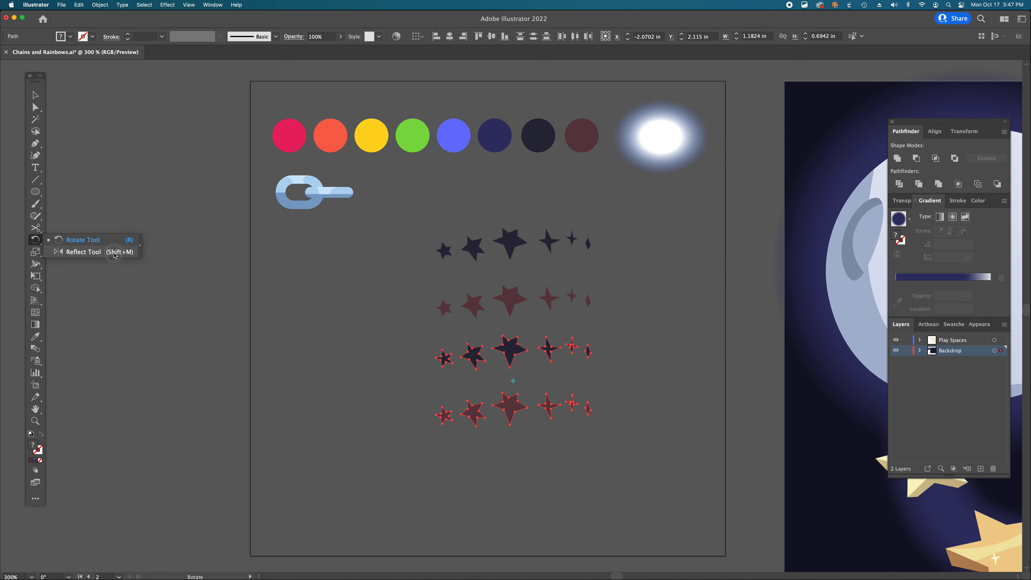
{"action": "left_click", "coordinate": [83, 251]}
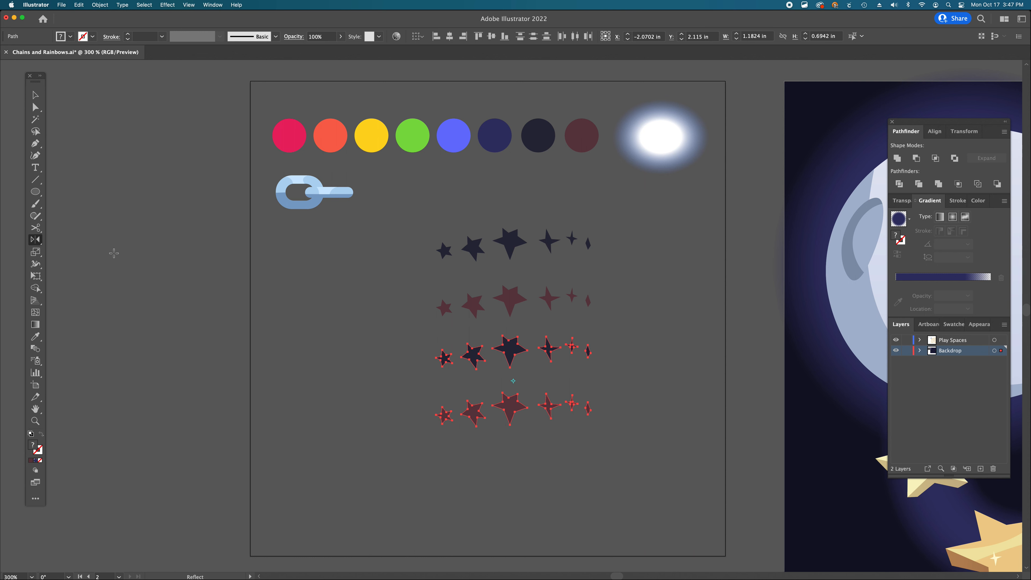
{"action": "double_click", "coordinate": [35, 239]}
{"action": "left_click_drag", "start_coordinate": [85, 60], "coordinate": [341, 244]}
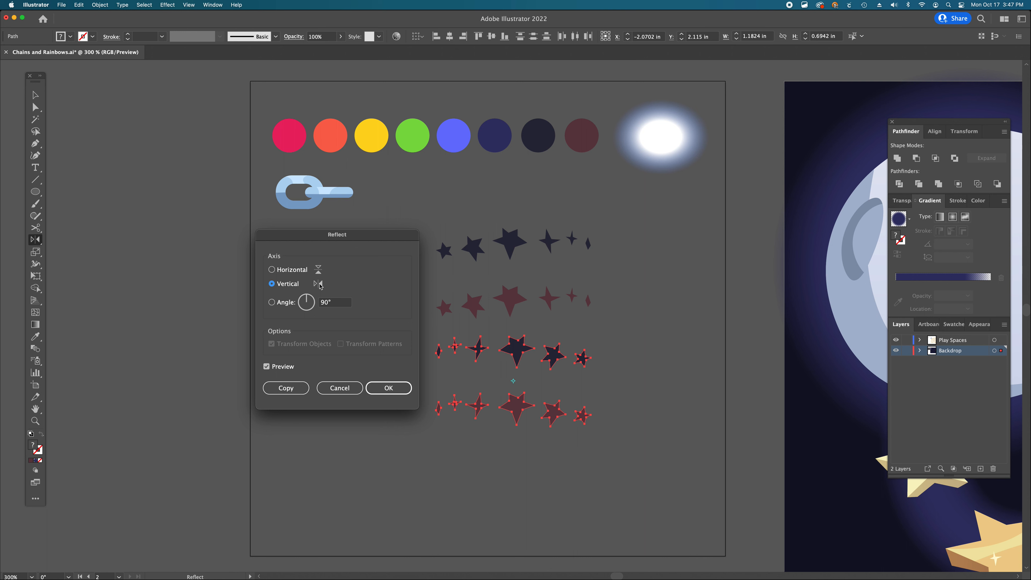
{"action": "left_click", "coordinate": [383, 392]}
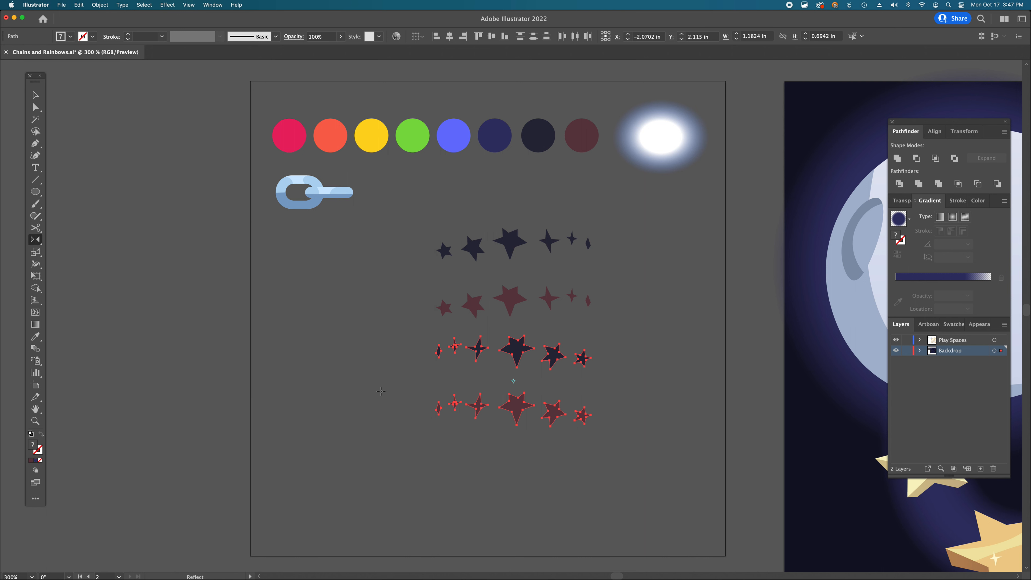
- Shift the reflected rows slightly left and scale them down
{"action": "key", "text": "v"}
{"action": "mouse_move", "coordinate": [548, 341]}
{"action": "left_mouse_down"}
{"action": "mouse_move", "coordinate": [568, 292]}
{"action": "mouse_move", "coordinate": [539, 340]}
{"action": "left_mouse_up"}
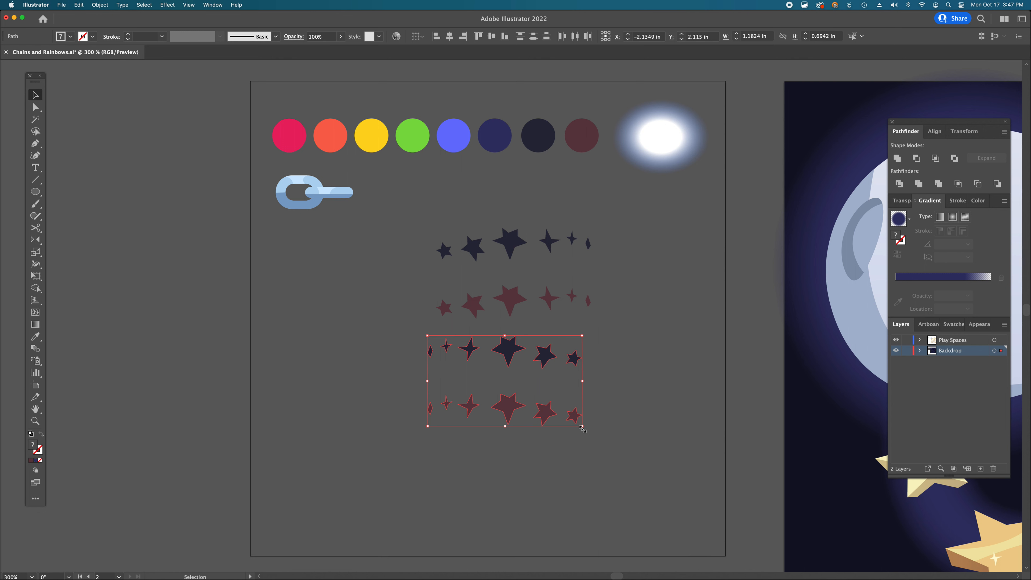
{"action": "left_click_drag", "start_coordinate": [582, 429], "coordinate": [545, 407]}
- Move the reflected dark row up under the original dark row and the reflected maroon row under the maroon row
{"action": "left_click", "coordinate": [514, 373]}
{"action": "key", "text": "v"}
{"action": "left_click_drag", "start_coordinate": [488, 353], "coordinate": [582, 274]}
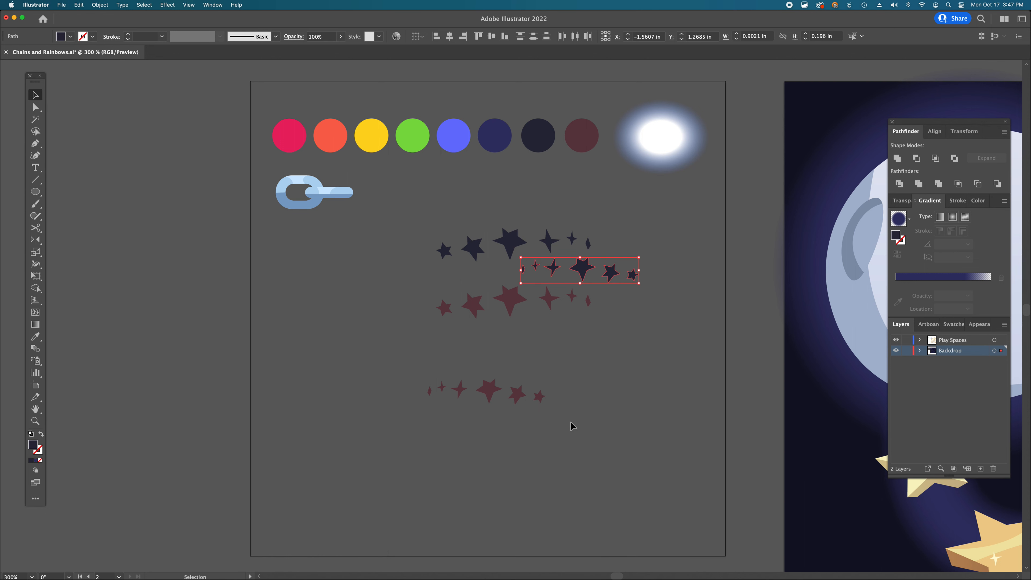
{"action": "left_click_drag", "start_coordinate": [491, 392], "coordinate": [536, 335]}
{"action": "left_click", "coordinate": [580, 374]}
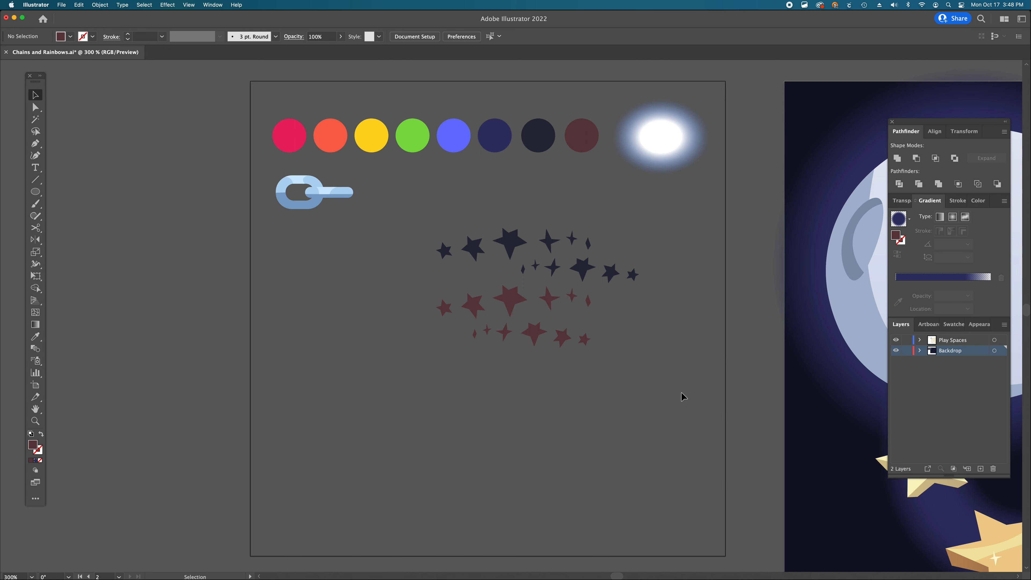
- Select all the stars and sparkles and add them to Swatches as a new pattern swatch
{"action": "key", "text": "v"}
{"action": "left_click_drag", "start_coordinate": [431, 232], "coordinate": [413, 211]}
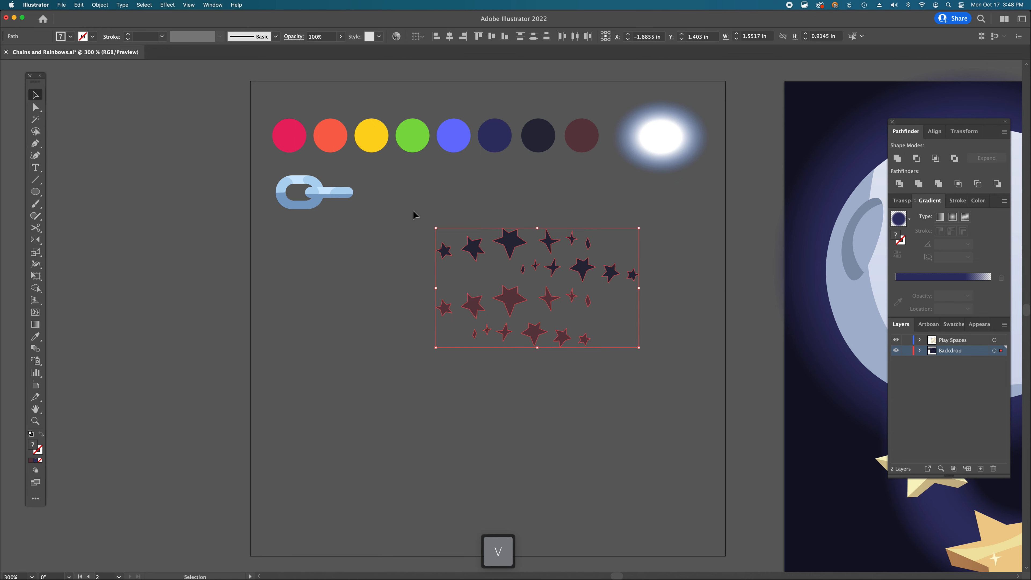
{"action": "left_click", "coordinate": [955, 327]}
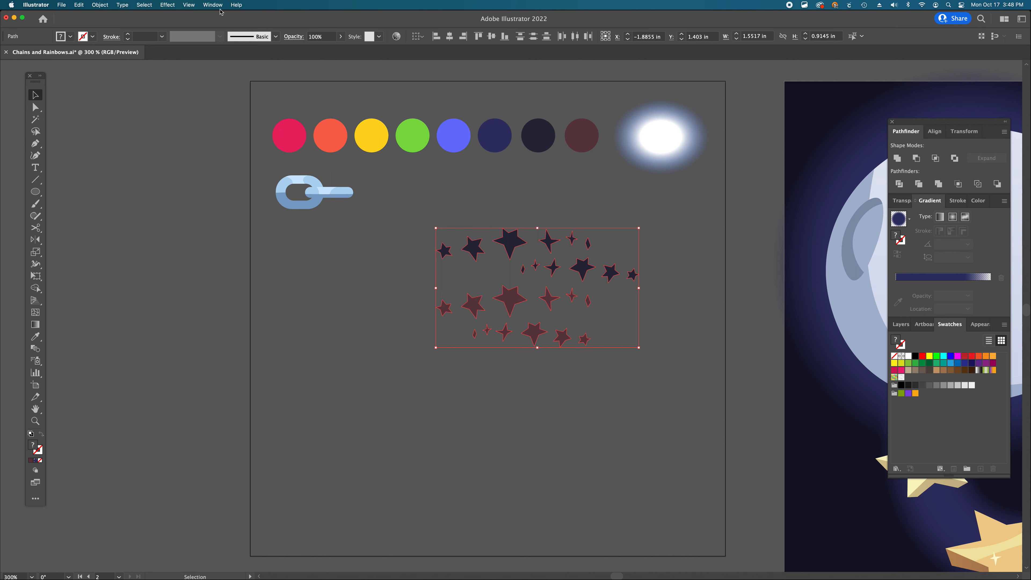
{"action": "left_click", "coordinate": [212, 5]}
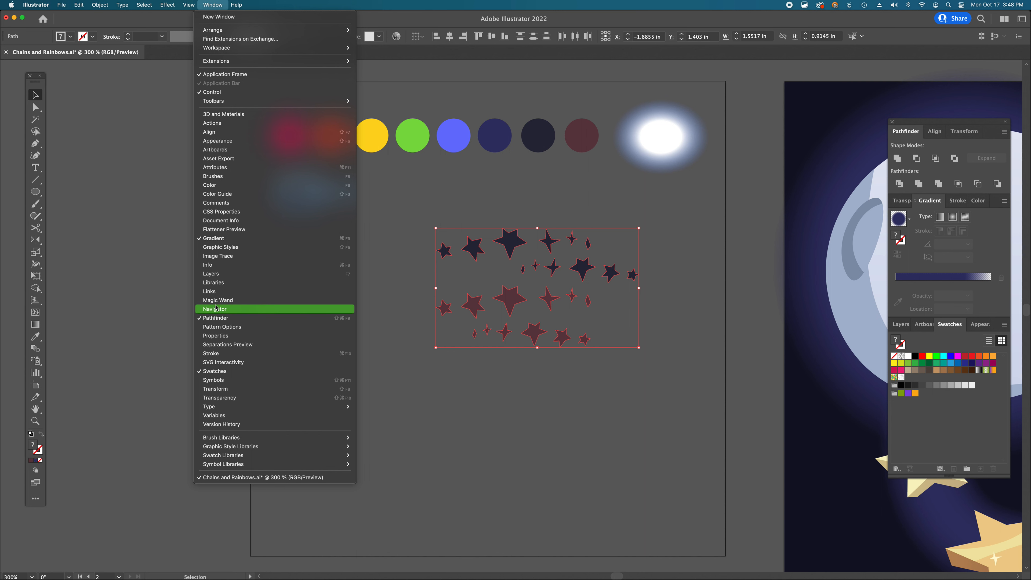
{"action": "left_click", "coordinate": [523, 245]}
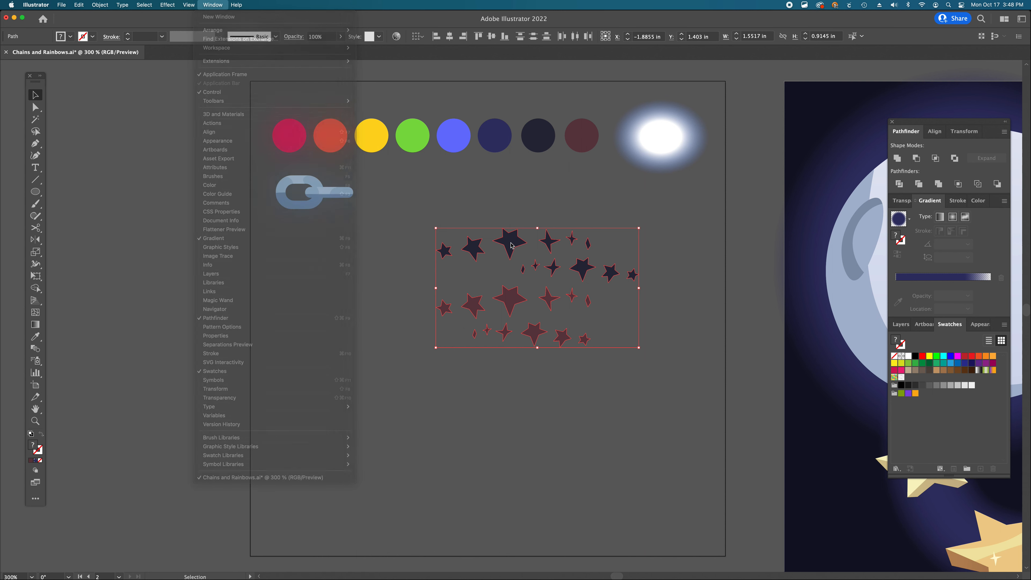
{"action": "left_click_drag", "start_coordinate": [525, 246], "coordinate": [910, 381]}
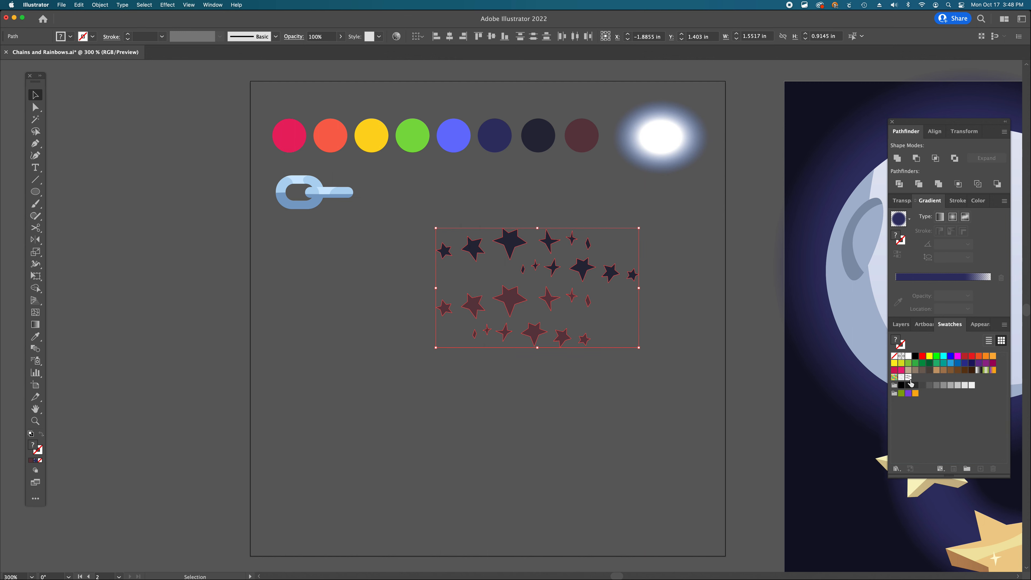
{"action": "left_click", "coordinate": [681, 404]}
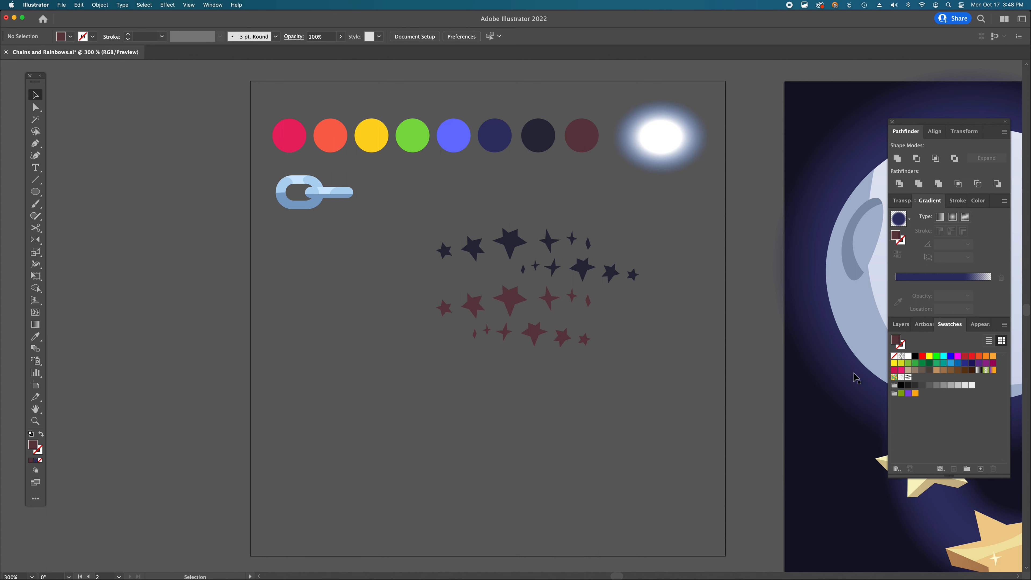
- Open the new pattern swatch for editing and set its tile type to Hex by Column
{"action": "double_click", "coordinate": [908, 378]}
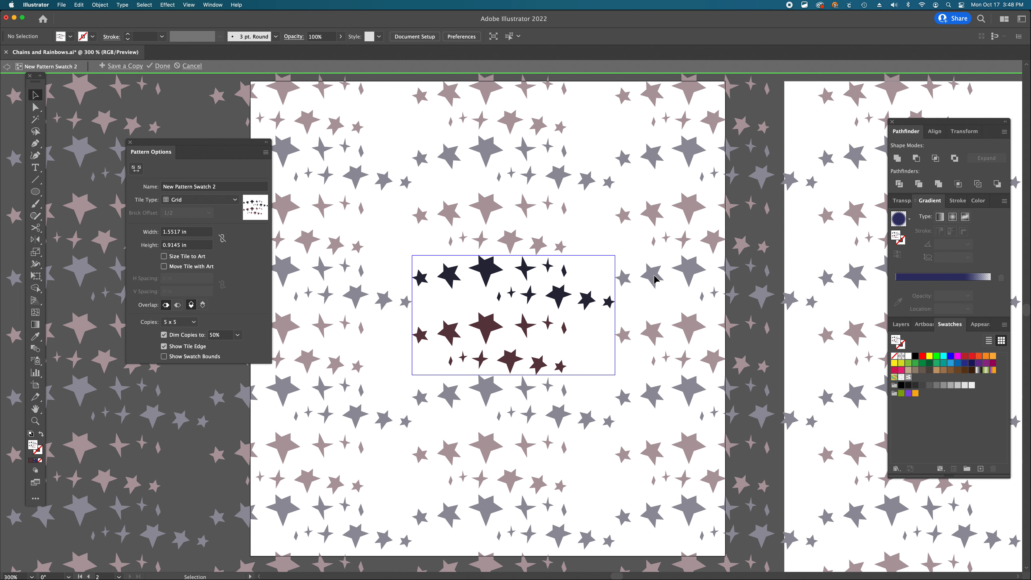
{"action": "left_click", "coordinate": [234, 199]}
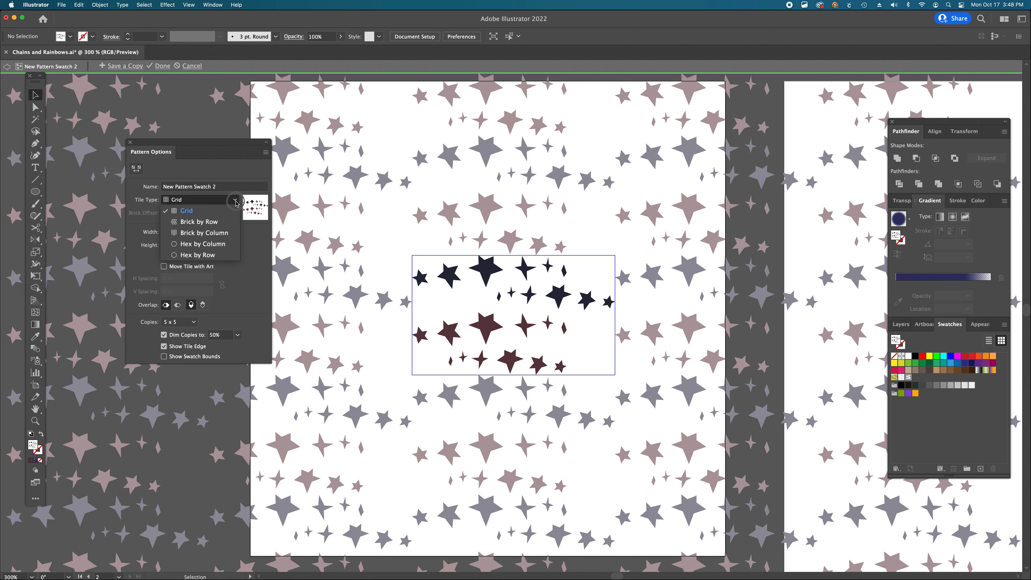
{"action": "left_click", "coordinate": [219, 244]}
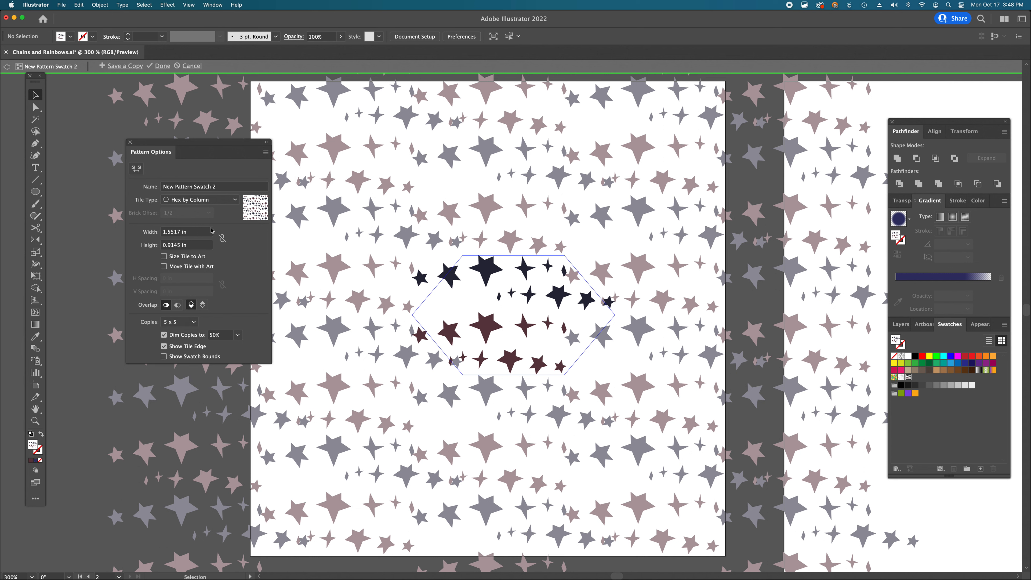
- Set the pattern tile width and height to 2 in each
{"action": "left_click", "coordinate": [172, 232]}
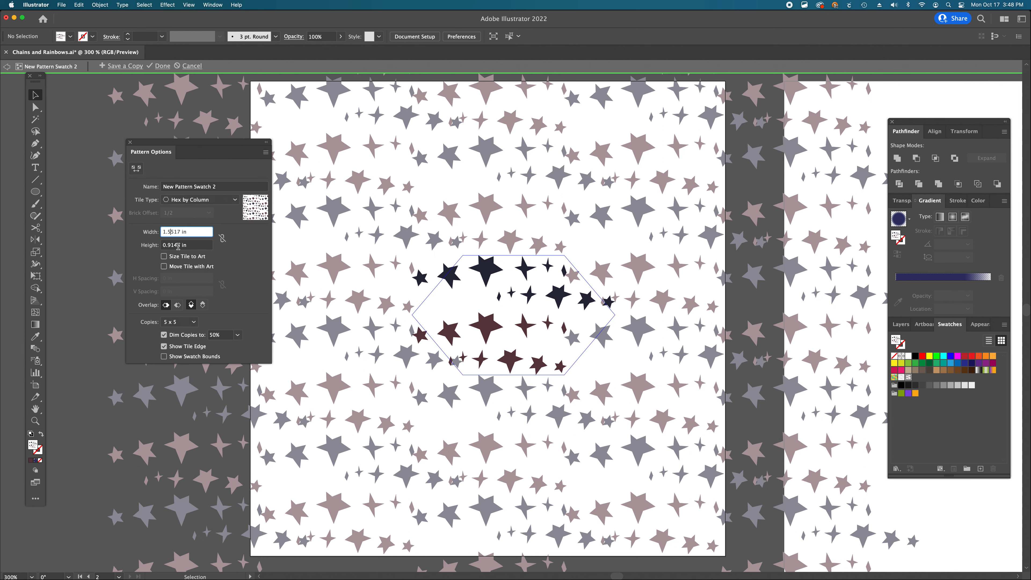
{"action": "key", "text": "Tab"}
{"action": "type", "text": "1.5"}
{"action": "key", "text": "Return"}
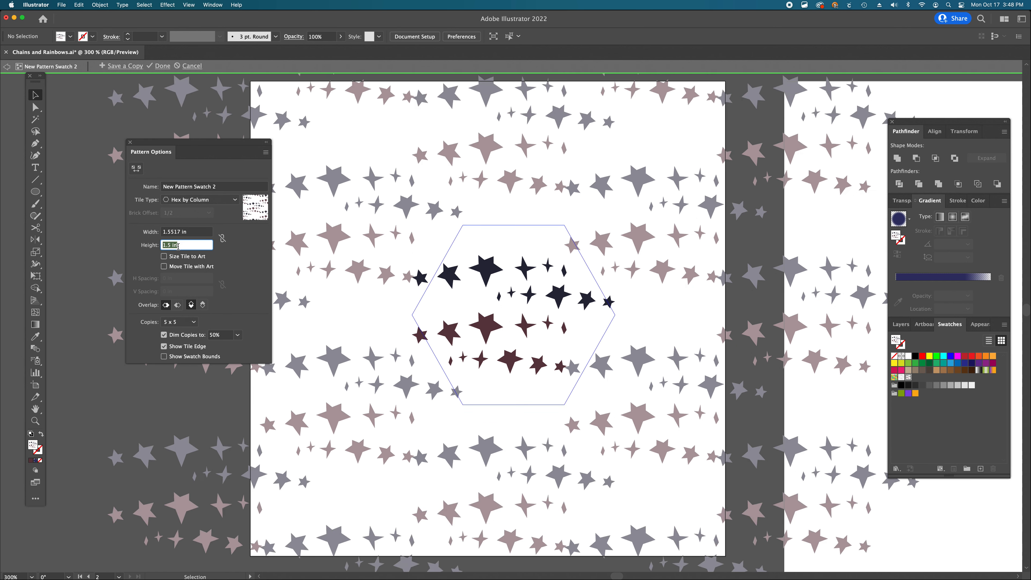
{"action": "type", "text": "1.25"}
{"action": "key", "text": "Return"}
{"action": "double_click", "coordinate": [179, 232]}
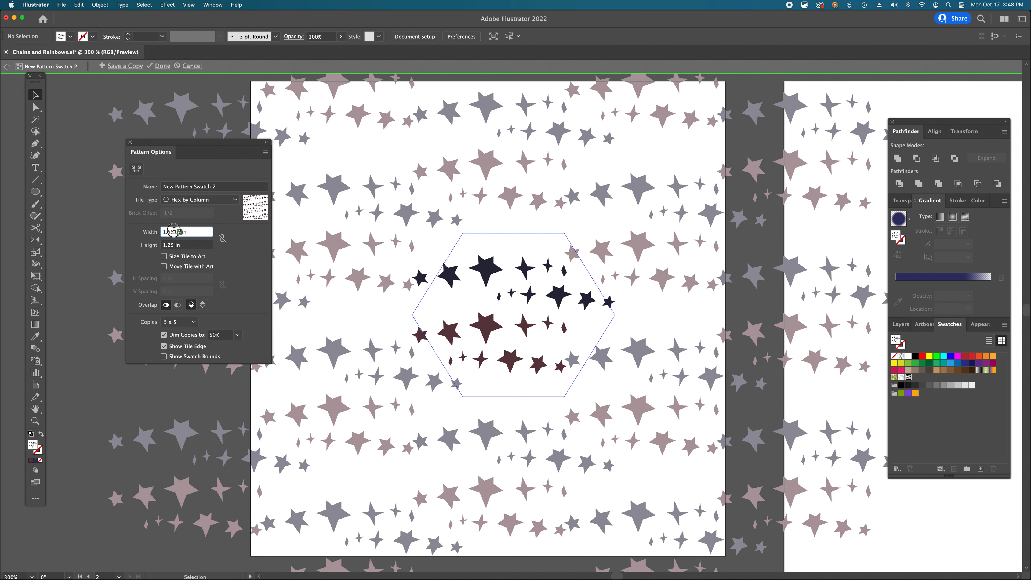
{"action": "type", "text": "2"}
{"action": "key", "text": "Tab"}
{"action": "type", "text": "2in"}
{"action": "key", "text": "Return"}
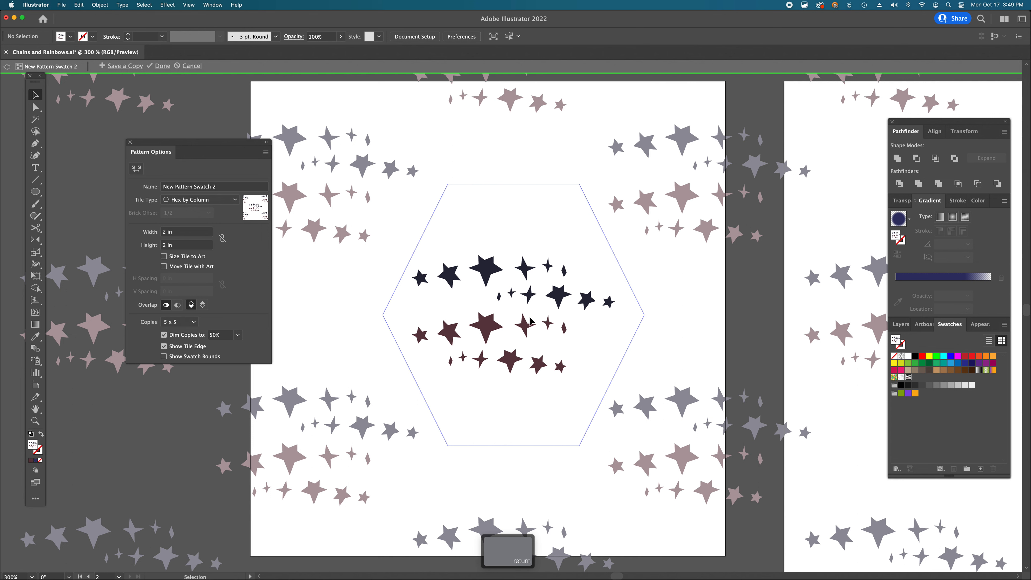
- Name the pattern Starfield
{"action": "scroll", "coordinate": [590, 349], "scroll_direction": "down", "scroll_amount": 1}
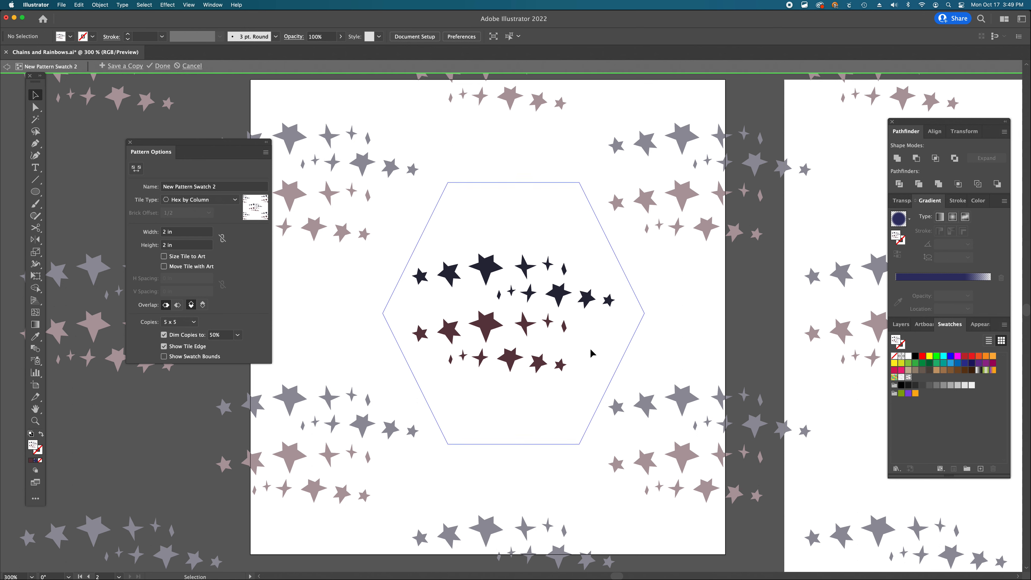
{"action": "scroll", "coordinate": [590, 350], "scroll_direction": "left", "scroll_amount": 1}
{"action": "key", "text": "v"}
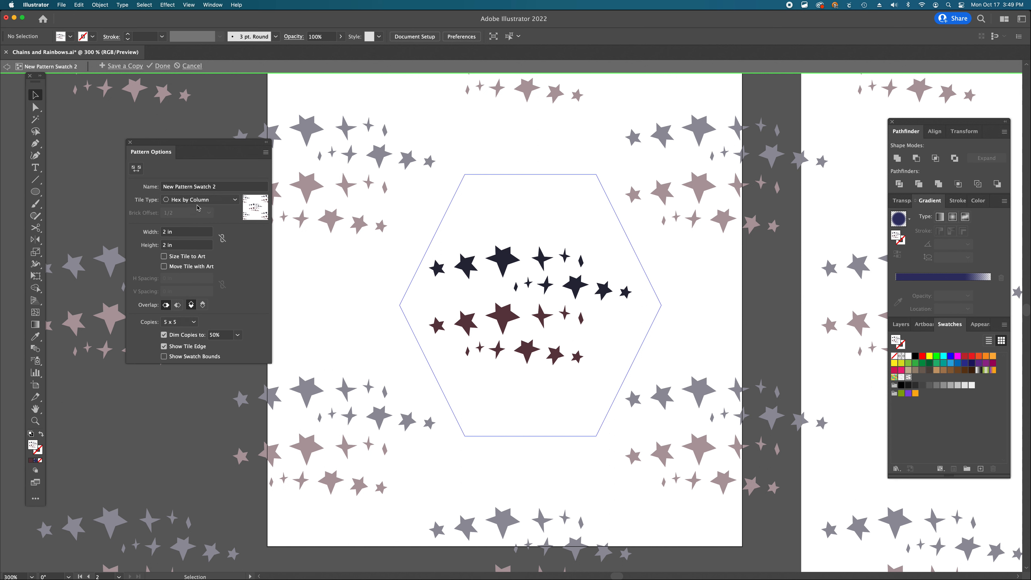
{"action": "left_click_drag", "start_coordinate": [221, 188], "coordinate": [142, 182]}
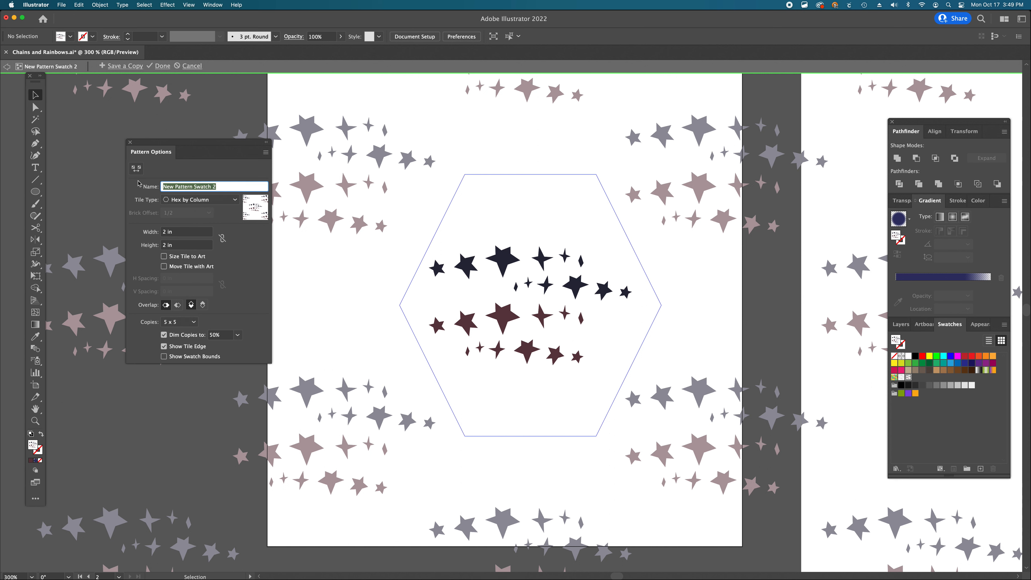
{"action": "type", "text": "Starfield"}
- Scatter the stars and sparkles across the hexagonal pattern tile by repositioning them individually
{"action": "left_click", "coordinate": [564, 256]}
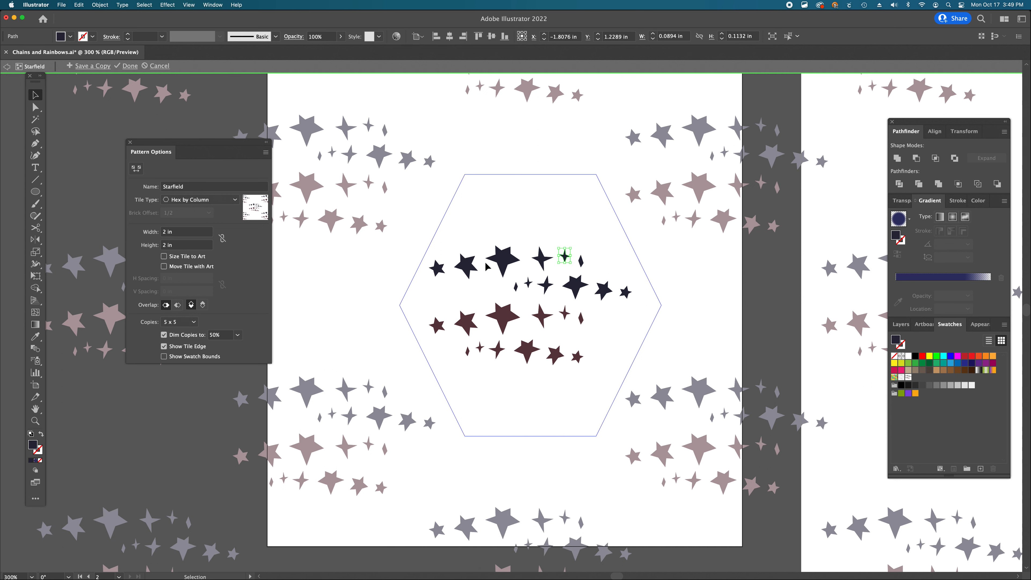
{"action": "left_click_drag", "start_coordinate": [489, 268], "coordinate": [590, 211]}
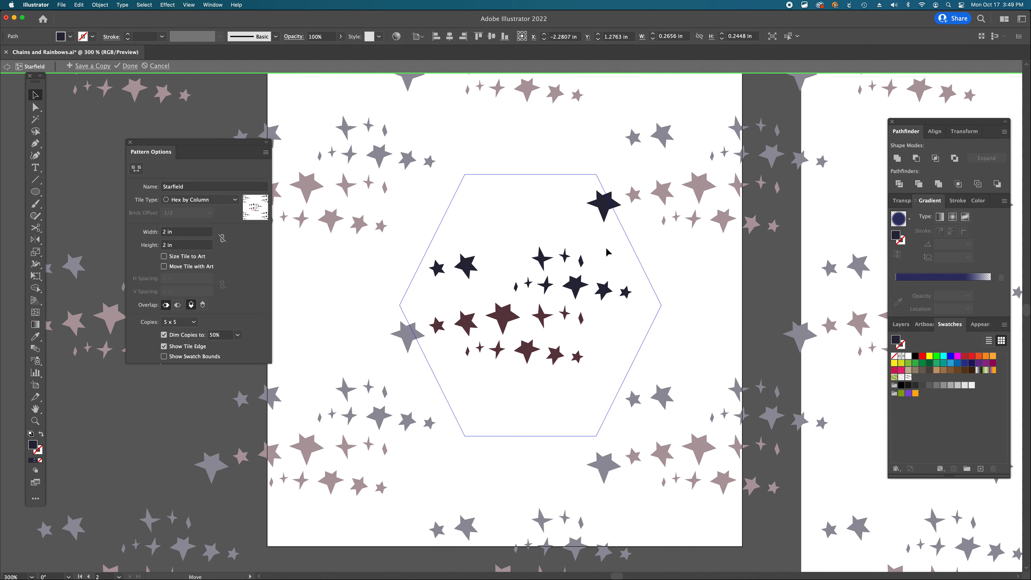
{"action": "left_click_drag", "start_coordinate": [504, 321], "coordinate": [503, 266]}
{"action": "left_click_drag", "start_coordinate": [542, 320], "coordinate": [480, 427]}
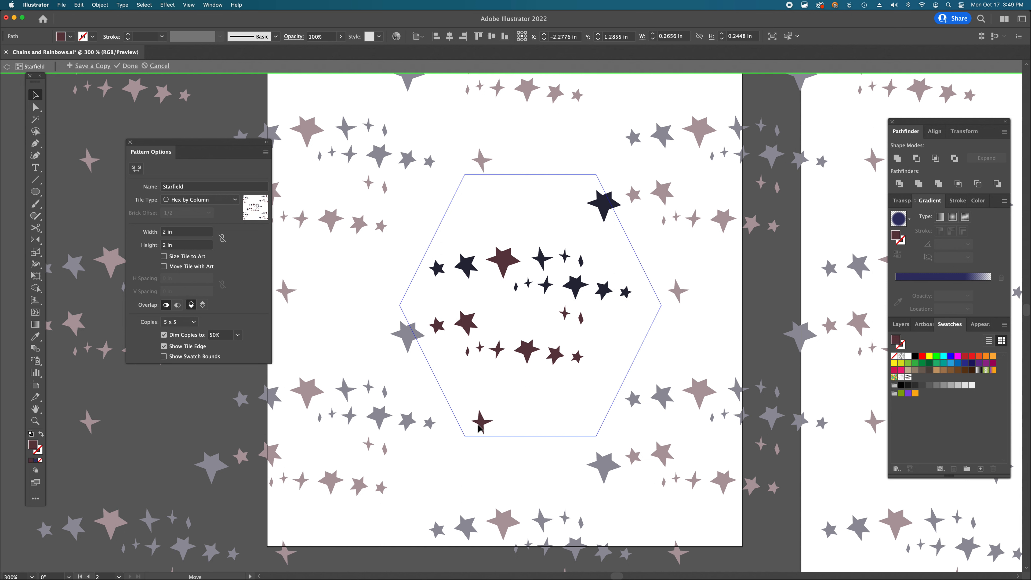
{"action": "left_click_drag", "start_coordinate": [575, 285], "coordinate": [509, 441]}
{"action": "left_click_drag", "start_coordinate": [577, 240], "coordinate": [470, 226]}
{"action": "left_click_drag", "start_coordinate": [471, 266], "coordinate": [447, 229]}
{"action": "left_click_drag", "start_coordinate": [545, 260], "coordinate": [550, 225]}
{"action": "left_click_drag", "start_coordinate": [526, 358], "coordinate": [511, 220]}
{"action": "left_click_drag", "start_coordinate": [504, 264], "coordinate": [613, 385]}
{"action": "left_click_drag", "start_coordinate": [572, 281], "coordinate": [576, 249]}
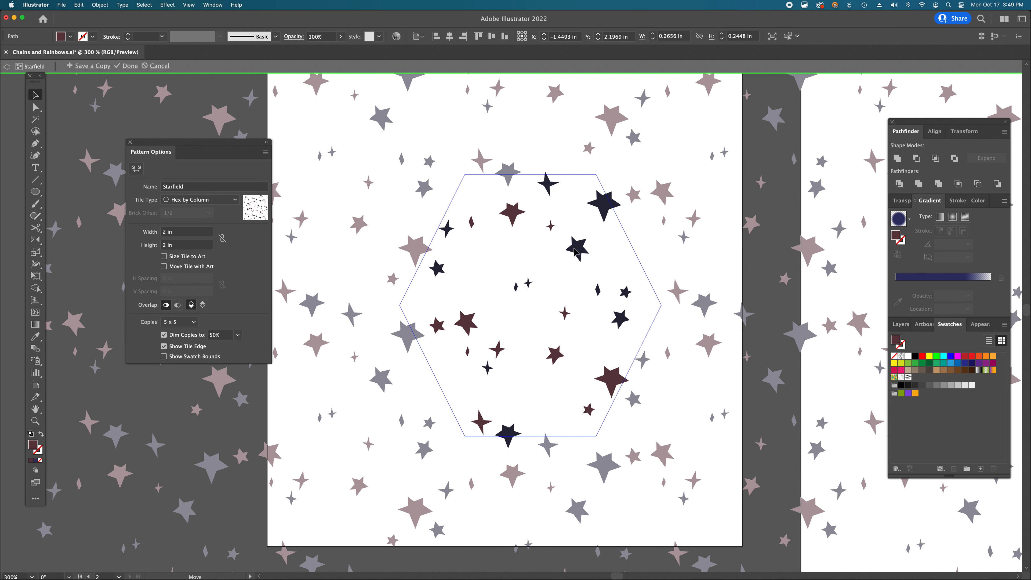
- Reposition more small stars and sparkles to fill the empty areas of the tile
{"action": "left_click_drag", "start_coordinate": [529, 285], "coordinate": [555, 398]}
{"action": "left_click_drag", "start_coordinate": [489, 369], "coordinate": [440, 385]}
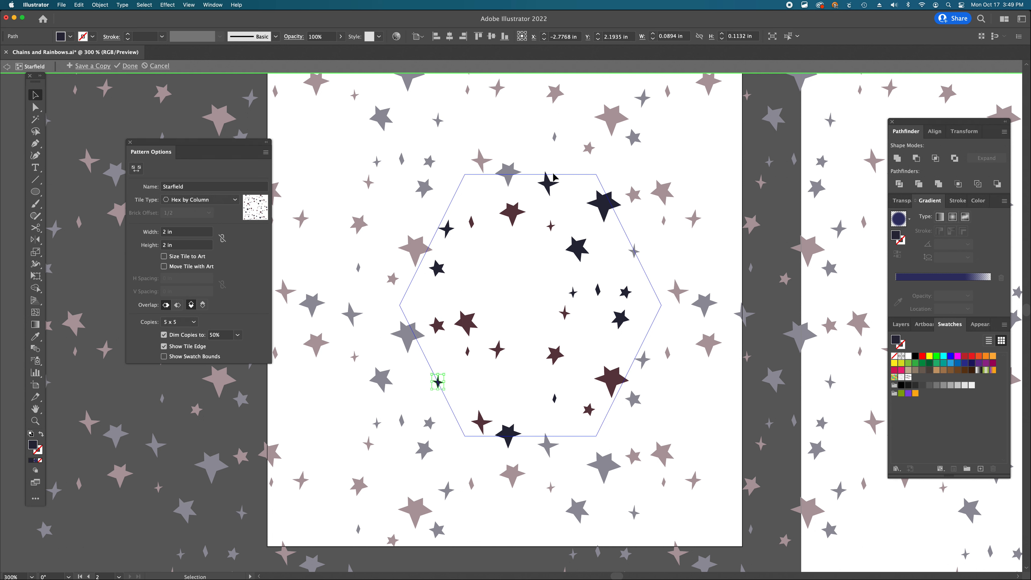
{"action": "left_click_drag", "start_coordinate": [553, 358], "coordinate": [522, 257]}
{"action": "left_click_drag", "start_coordinate": [551, 185], "coordinate": [553, 367]}
{"action": "mouse_move", "coordinate": [516, 216]}
{"action": "left_mouse_down"}
{"action": "mouse_move", "coordinate": [542, 196]}
{"action": "mouse_move", "coordinate": [512, 216]}
{"action": "left_mouse_up"}
{"action": "left_click_drag", "start_coordinate": [525, 258], "coordinate": [546, 238]}
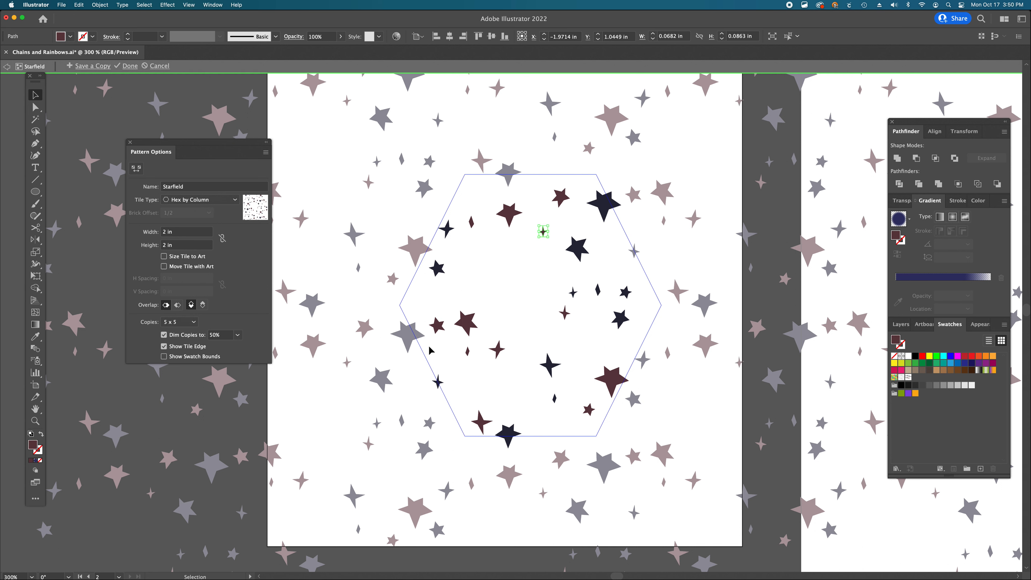
{"action": "left_click_drag", "start_coordinate": [442, 329], "coordinate": [536, 282]}
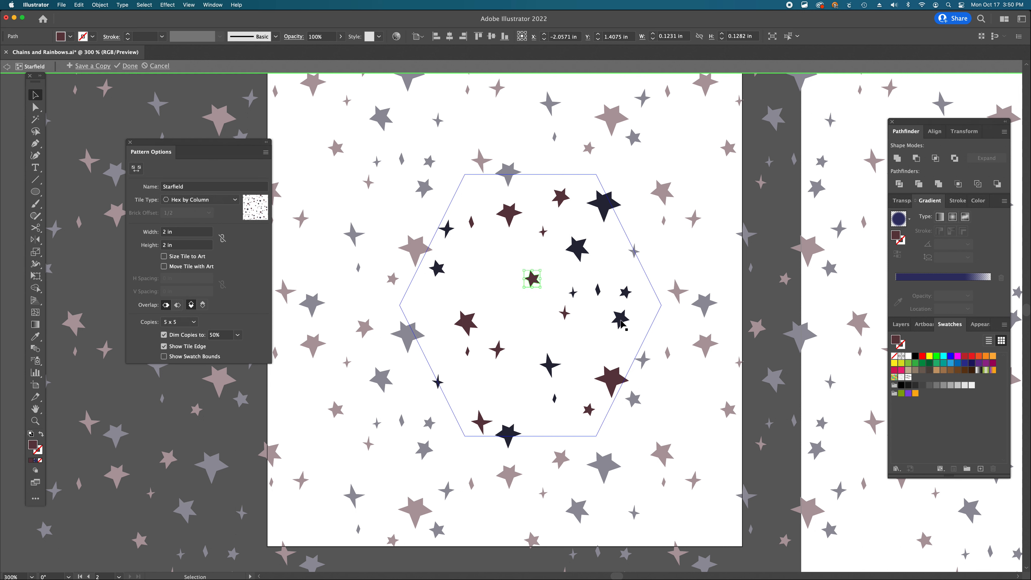
{"action": "left_click_drag", "start_coordinate": [621, 322], "coordinate": [609, 338]}
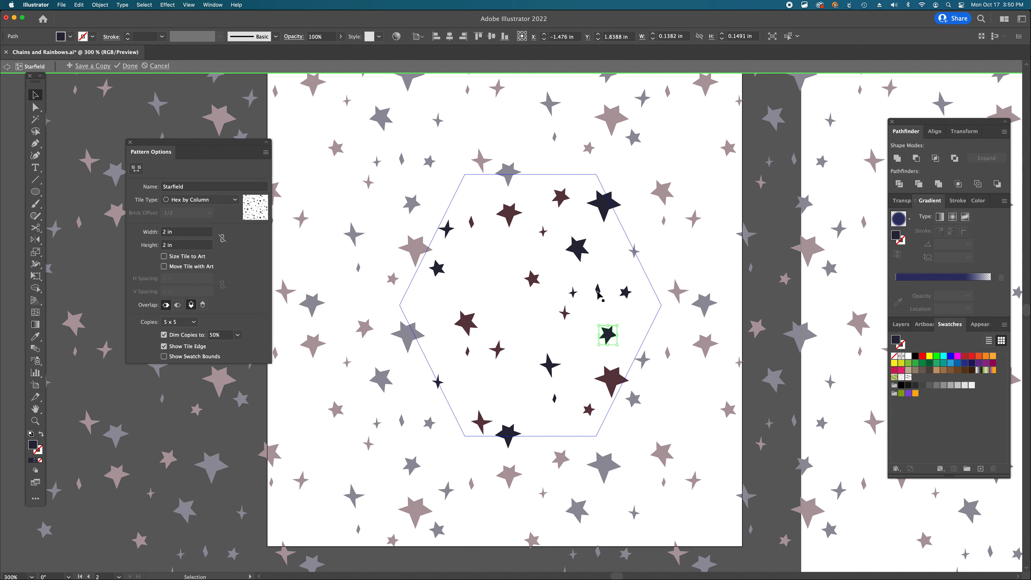
{"action": "left_click_drag", "start_coordinate": [598, 292], "coordinate": [581, 442]}
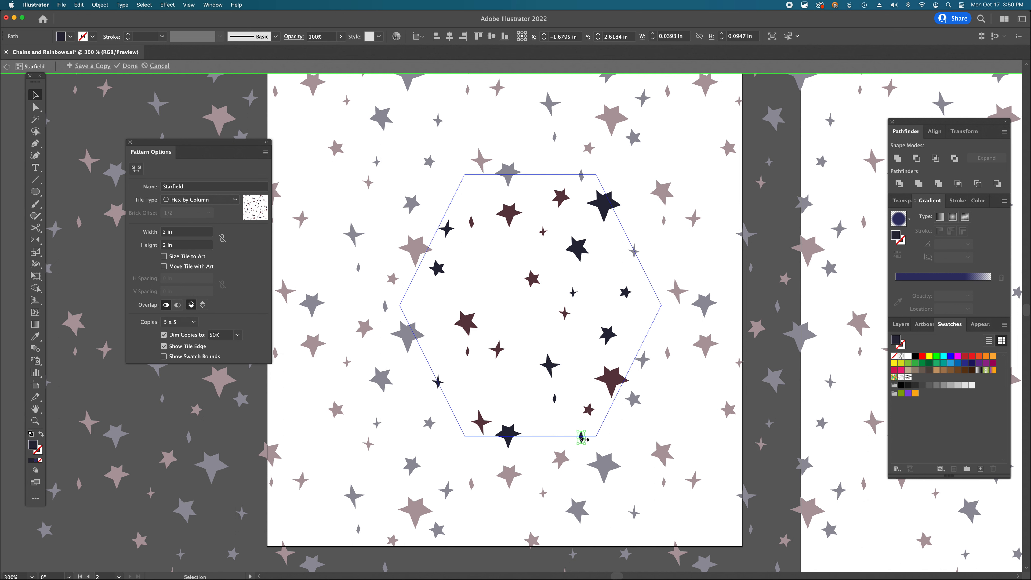
{"action": "mouse_move", "coordinate": [581, 437]}
{"action": "left_mouse_down"}
{"action": "mouse_move", "coordinate": [582, 470]}
{"action": "mouse_move", "coordinate": [582, 443]}
{"action": "mouse_move", "coordinate": [545, 440]}
{"action": "mouse_move", "coordinate": [466, 212]}
{"action": "mouse_move", "coordinate": [604, 436]}
{"action": "mouse_move", "coordinate": [580, 439]}
{"action": "left_mouse_up"}
- Rotate several stars inside the tile to vary their orientation
{"action": "left_click", "coordinate": [532, 321], "text": "alt+super"}
{"action": "left_click", "coordinate": [533, 320], "text": "alt+super"}
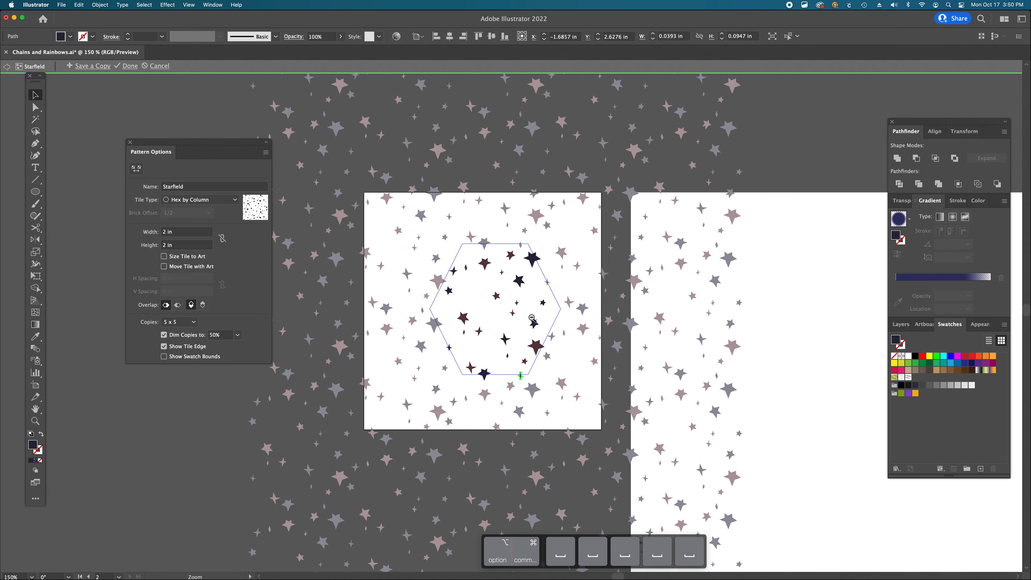
{"action": "left_click", "coordinate": [534, 319], "text": "super"}
{"action": "scroll", "coordinate": [589, 343], "scroll_direction": "up", "scroll_amount": 5}
{"action": "scroll", "coordinate": [588, 343], "scroll_direction": "left", "scroll_amount": 6}
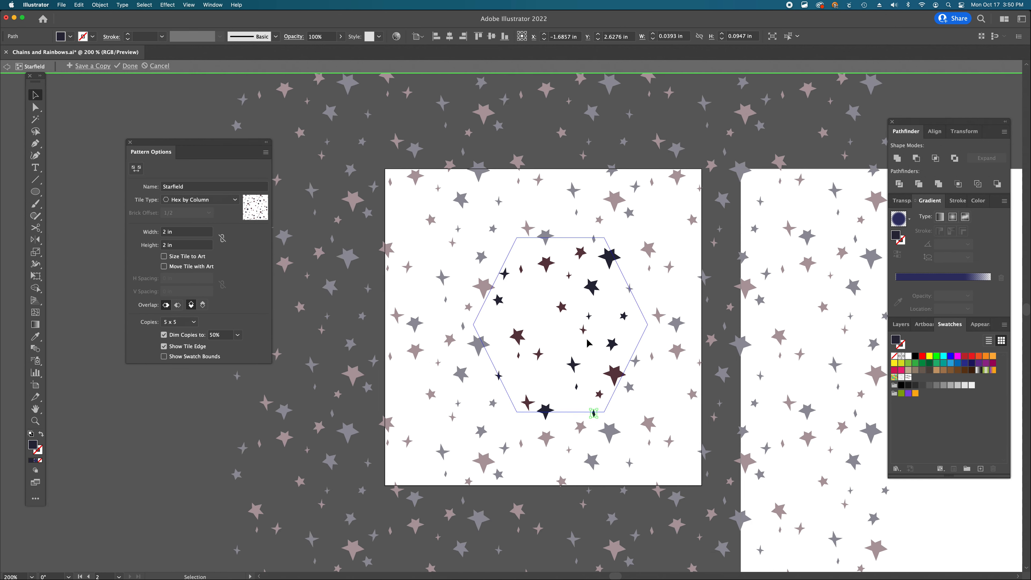
{"action": "scroll", "coordinate": [588, 343], "scroll_direction": "up", "scroll_amount": 8}
{"action": "scroll", "coordinate": [588, 343], "scroll_direction": "right", "scroll_amount": 4}
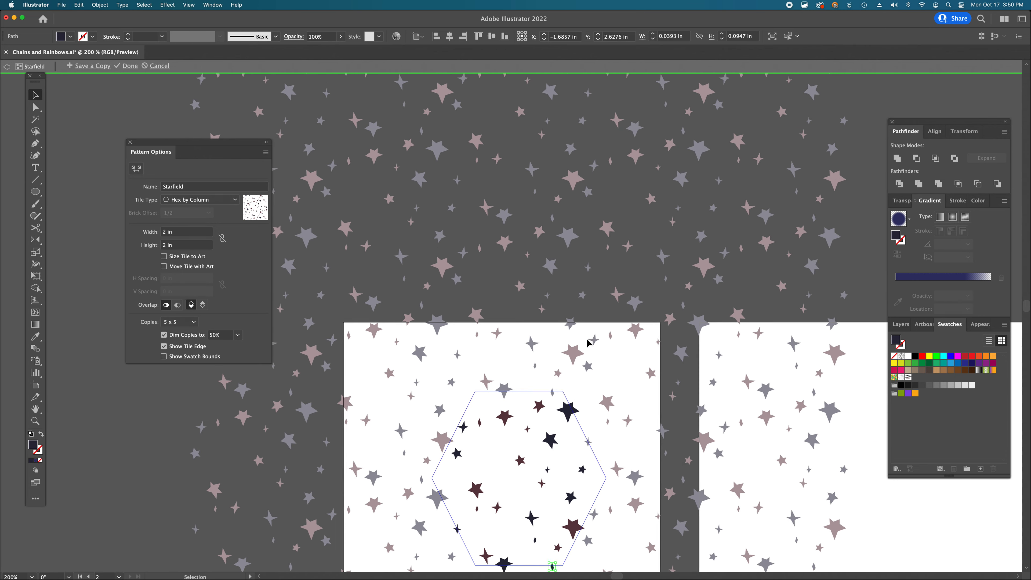
{"action": "scroll", "coordinate": [589, 343], "scroll_direction": "left", "scroll_amount": 4}
{"action": "scroll", "coordinate": [588, 343], "scroll_direction": "down", "scroll_amount": 9}
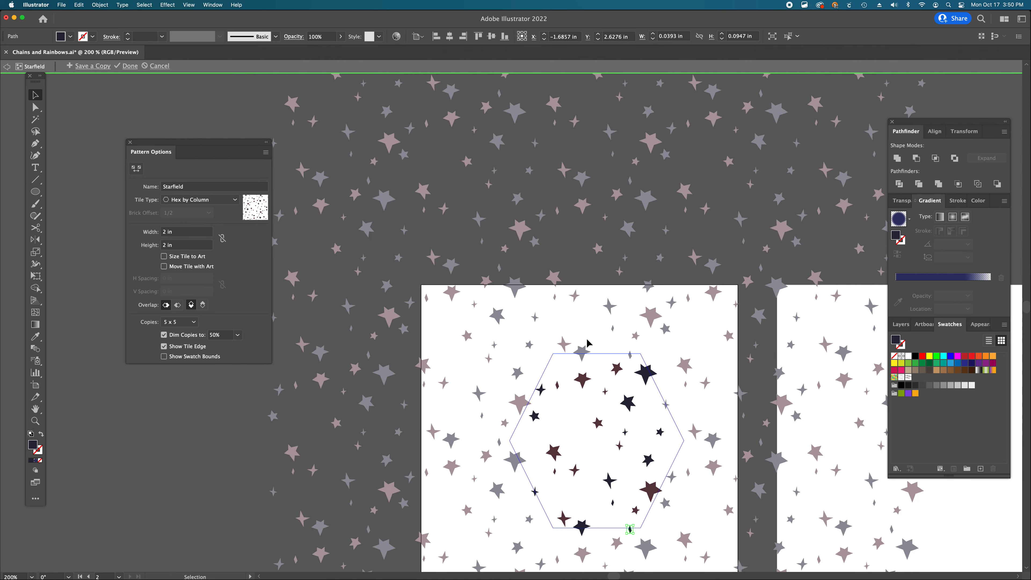
{"action": "left_click", "coordinate": [583, 326]}
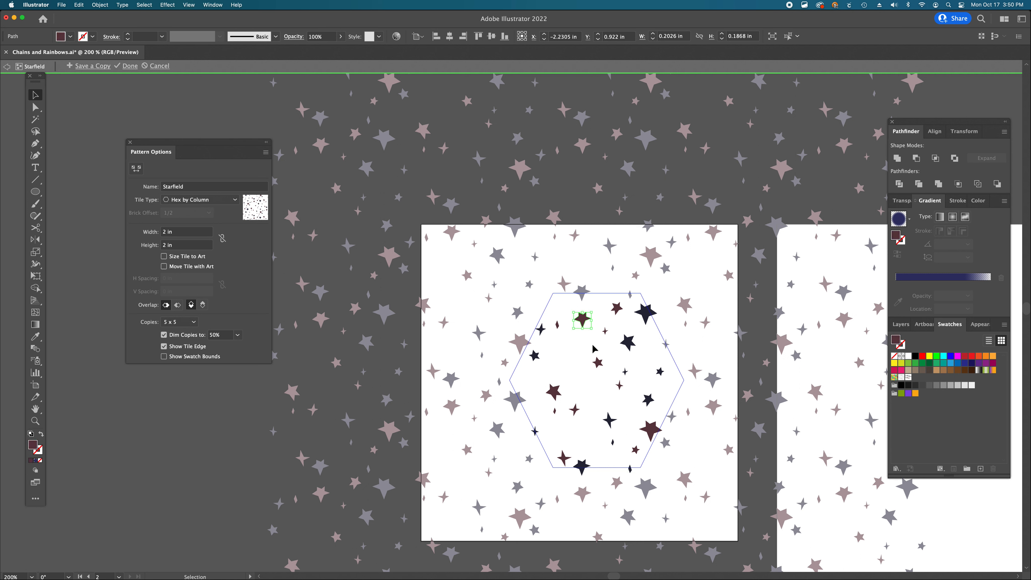
{"action": "key", "text": "r"}
{"action": "left_click_drag", "start_coordinate": [613, 321], "coordinate": [632, 425]}
{"action": "key", "text": "v"}
{"action": "left_click", "coordinate": [648, 430]}
{"action": "key", "text": "r"}
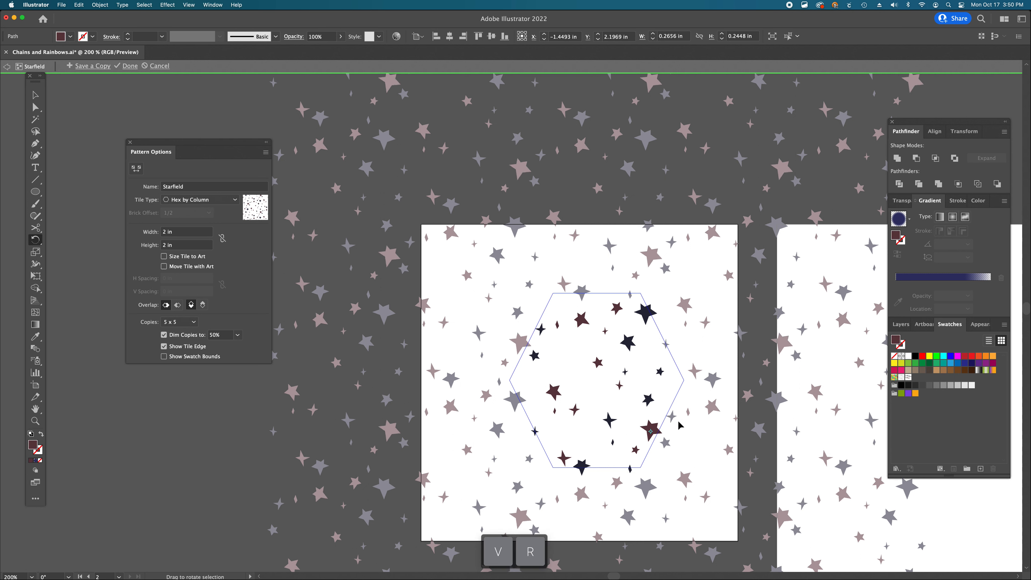
{"action": "key", "text": "v"}
{"action": "left_click", "coordinate": [630, 343]}
{"action": "key", "text": "r"}
{"action": "left_click_drag", "start_coordinate": [637, 361], "coordinate": [573, 402]}
{"action": "key", "text": "v"}
{"action": "left_click", "coordinate": [557, 396]}
{"action": "key", "text": "r"}
{"action": "key", "text": "v"}
{"action": "left_click", "coordinate": [576, 411]}
{"action": "key", "text": "r"}
{"action": "key", "text": "v"}
{"action": "left_click_drag", "start_coordinate": [575, 411], "coordinate": [576, 412]}
{"action": "left_click", "coordinate": [582, 389]}
- Move a sparkle from the tile's lower edge toward the centre and finish editing the pattern
{"action": "scroll", "coordinate": [645, 337], "scroll_direction": "up", "scroll_amount": 1}
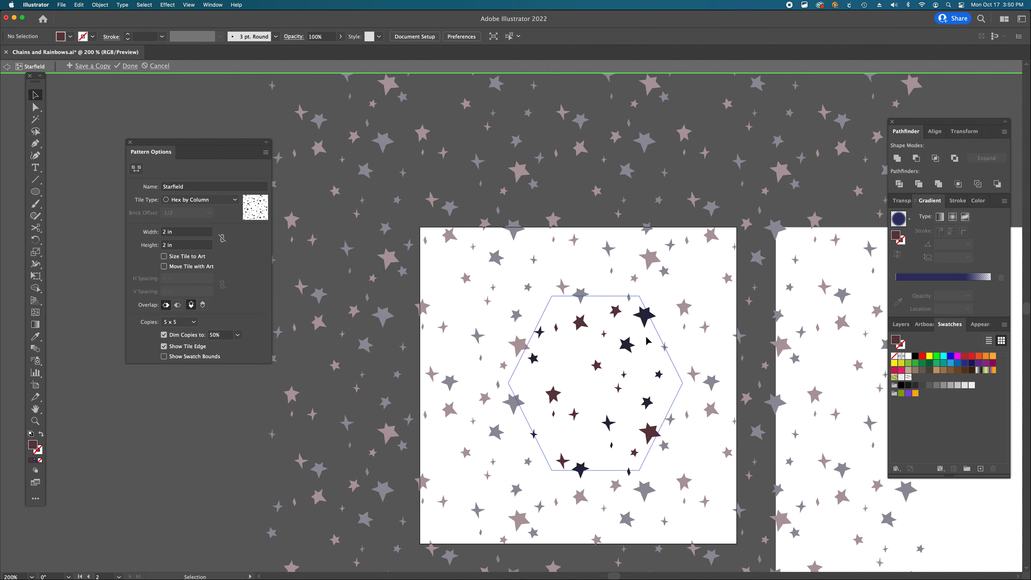
{"action": "scroll", "coordinate": [648, 341], "scroll_direction": "up", "scroll_amount": 3}
{"action": "scroll", "coordinate": [648, 341], "scroll_direction": "down", "scroll_amount": 3}
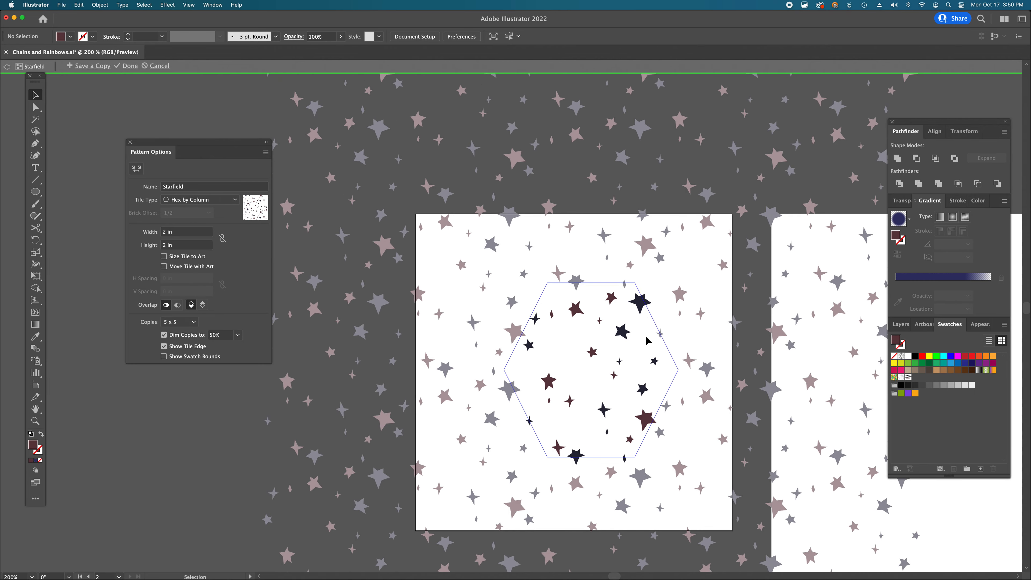
{"action": "mouse_move", "coordinate": [640, 308]}
{"action": "left_mouse_down"}
{"action": "mouse_move", "coordinate": [649, 303]}
{"action": "mouse_move", "coordinate": [650, 313]}
{"action": "mouse_move", "coordinate": [642, 309]}
{"action": "left_mouse_up"}
{"action": "key", "text": "r"}
{"action": "key", "text": "v"}
{"action": "key", "text": "super+z"}
{"action": "left_click", "coordinate": [659, 303]}
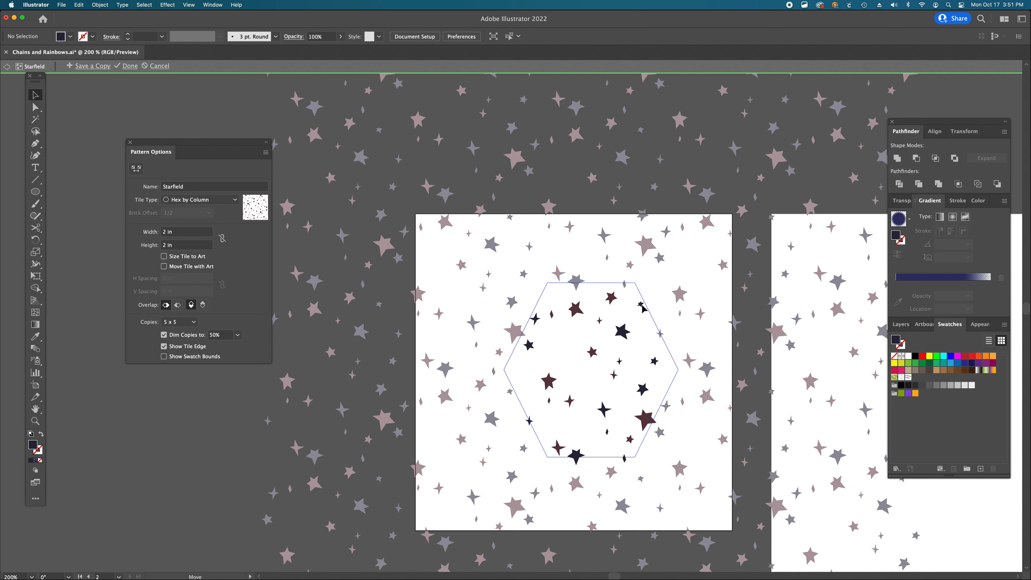
{"action": "left_click", "coordinate": [642, 306]}
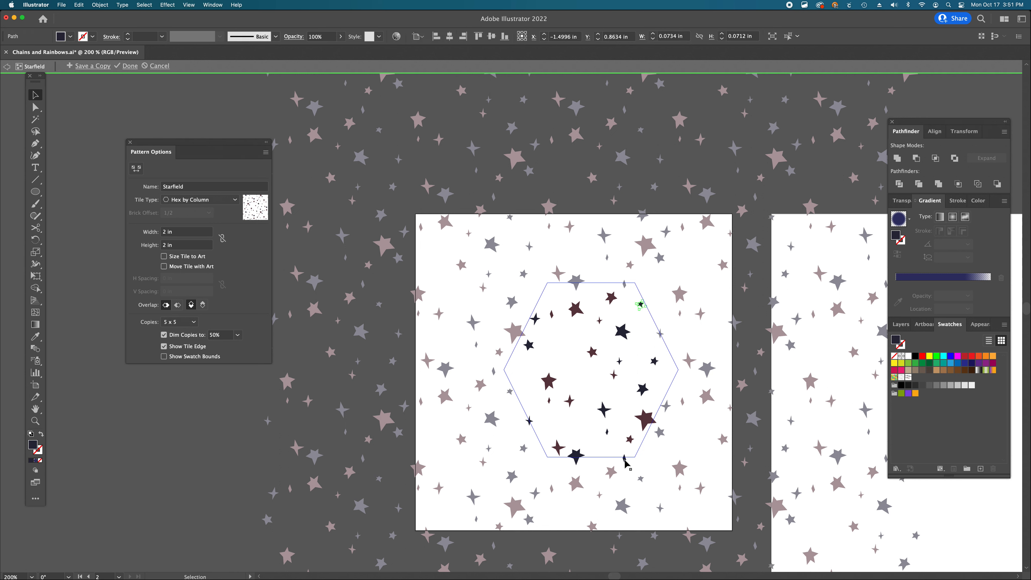
{"action": "left_click_drag", "start_coordinate": [625, 459], "coordinate": [528, 387]}
{"action": "left_click", "coordinate": [128, 66]}
- Draw a rectangle covering the whole illustration artboard on the Backdrop layer with the Starfield pattern fill
{"action": "scroll", "coordinate": [817, 463], "scroll_direction": "right", "scroll_amount": 10}
{"action": "scroll", "coordinate": [816, 463], "scroll_direction": "down", "scroll_amount": 5}
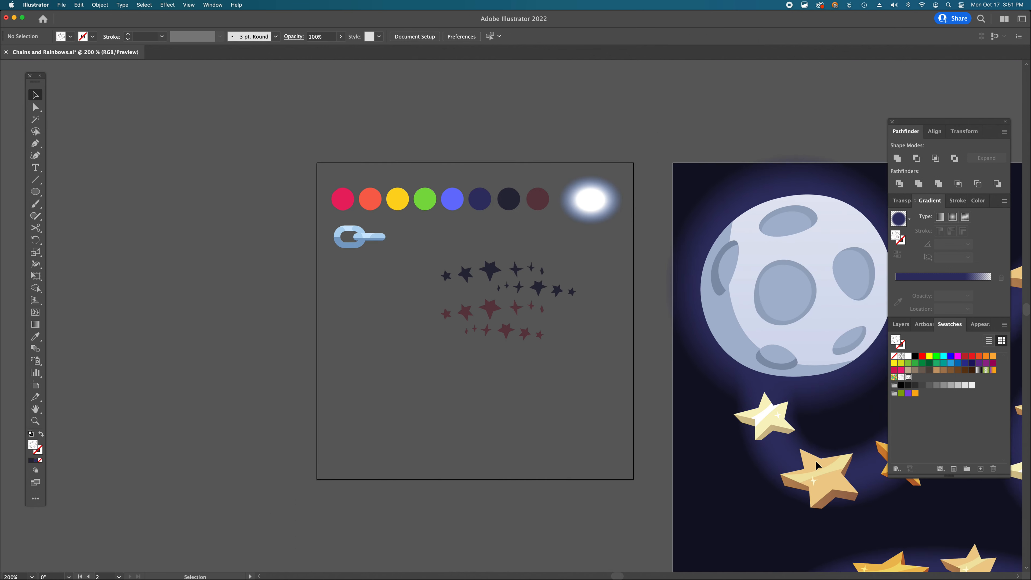
{"action": "scroll", "coordinate": [817, 466], "scroll_direction": "right", "scroll_amount": 5}
{"action": "scroll", "coordinate": [818, 465], "scroll_direction": "down", "scroll_amount": 2}
{"action": "left_click_drag", "start_coordinate": [722, 424], "coordinate": [633, 387]}
{"action": "left_click", "coordinate": [633, 387], "text": "alt+super"}
{"action": "left_click", "coordinate": [600, 389], "text": "alt+super"}
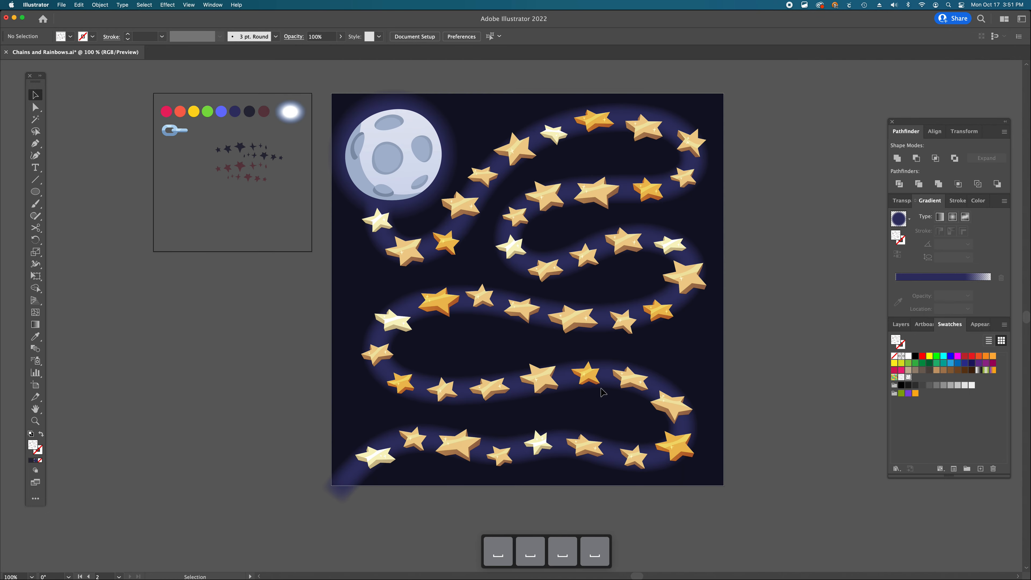
{"action": "left_click", "coordinate": [900, 324]}
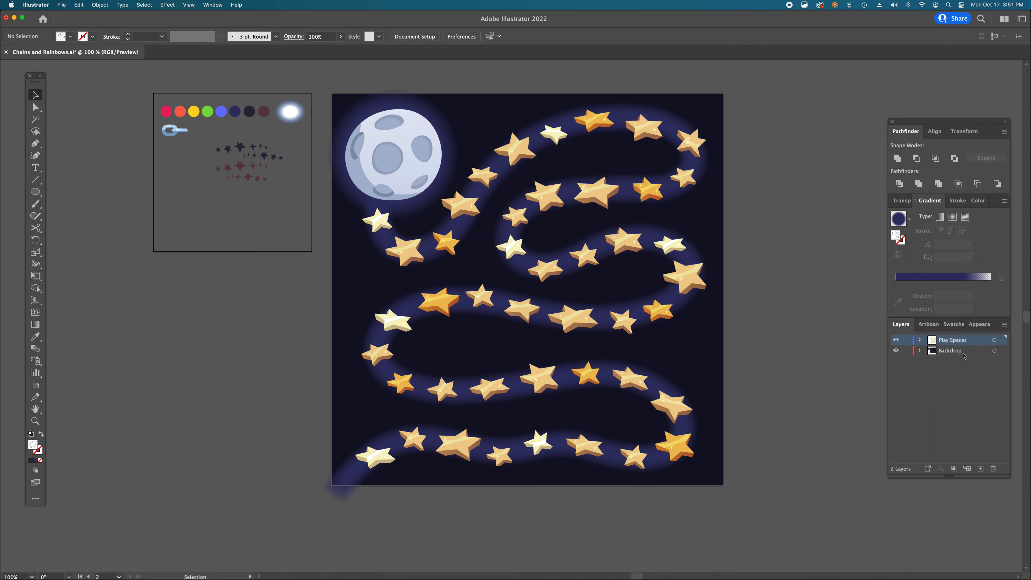
{"action": "left_click", "coordinate": [938, 354]}
{"action": "key", "text": "m"}
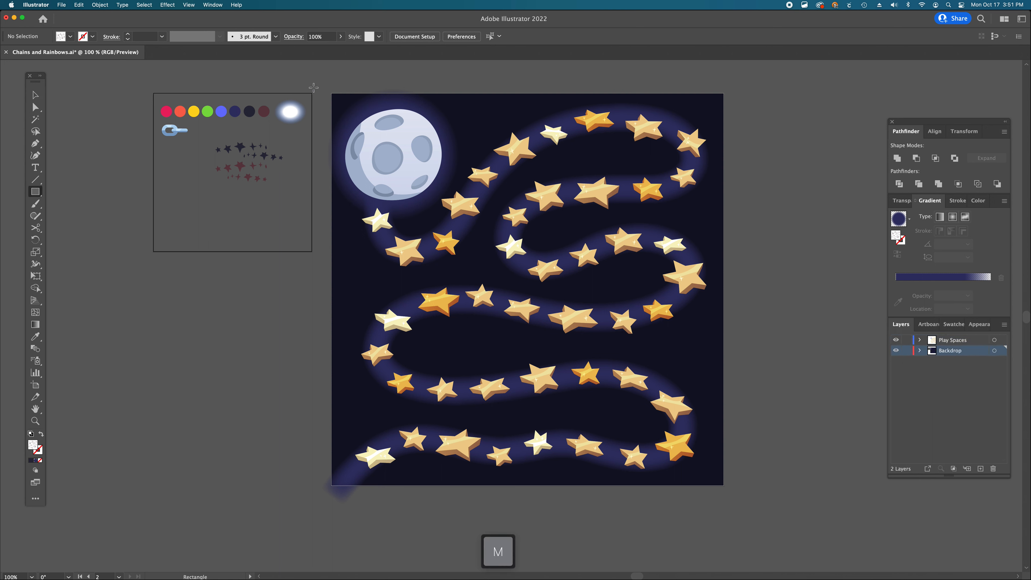
{"action": "left_click_drag", "start_coordinate": [331, 93], "coordinate": [725, 486]}
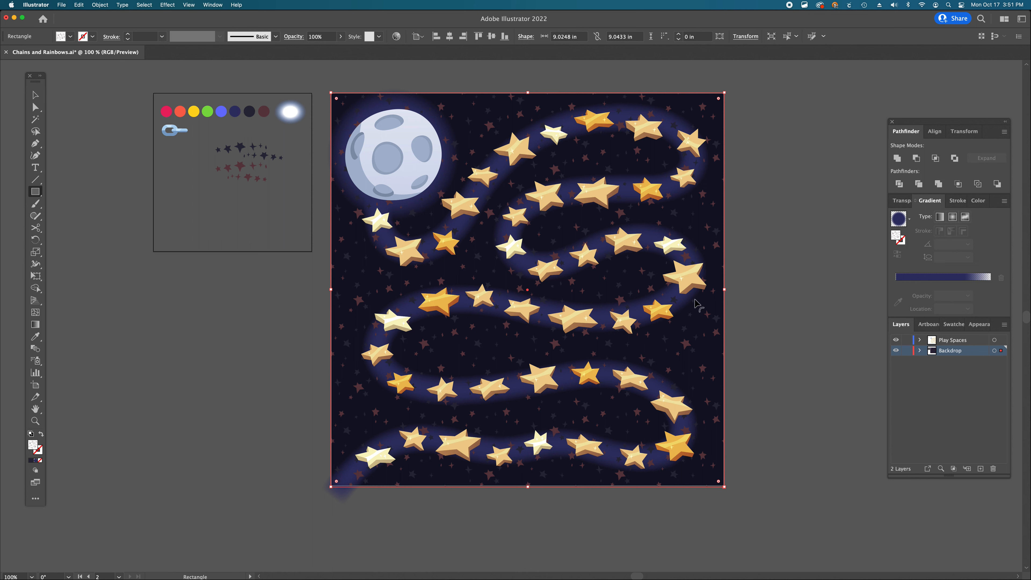
- Send the pattern rectangle backward three times and set its opacity to 50%
{"action": "key", "text": "super+bracketleft"}
{"action": "key", "text": "super+bracketleft"}
{"action": "key", "text": "super+bracketleft"}
{"action": "key", "text": "super+bracketleft"}
{"action": "key", "text": "super+bracketleft"}
{"action": "left_click", "coordinate": [902, 203]}
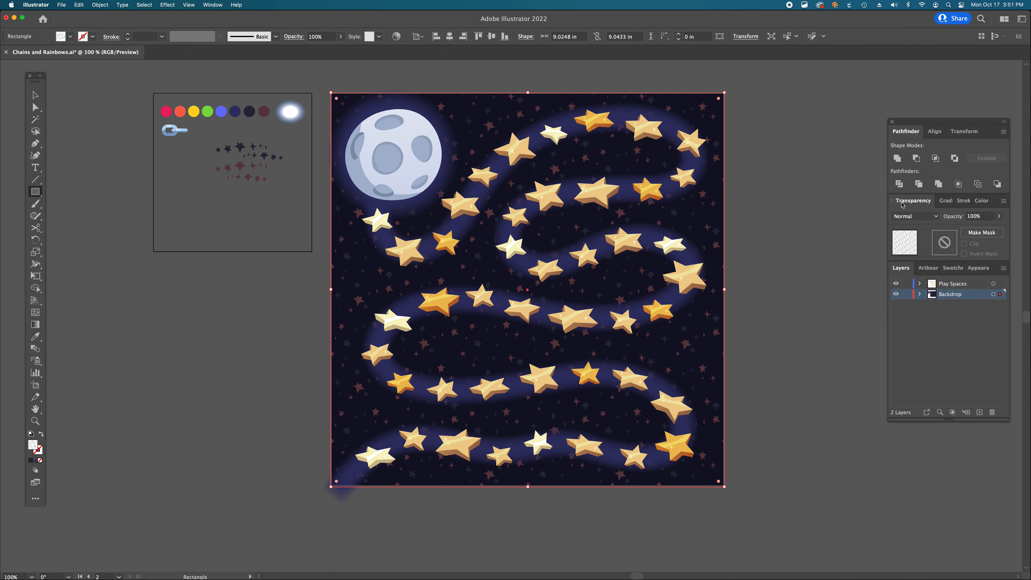
{"action": "left_click", "coordinate": [209, 5]}
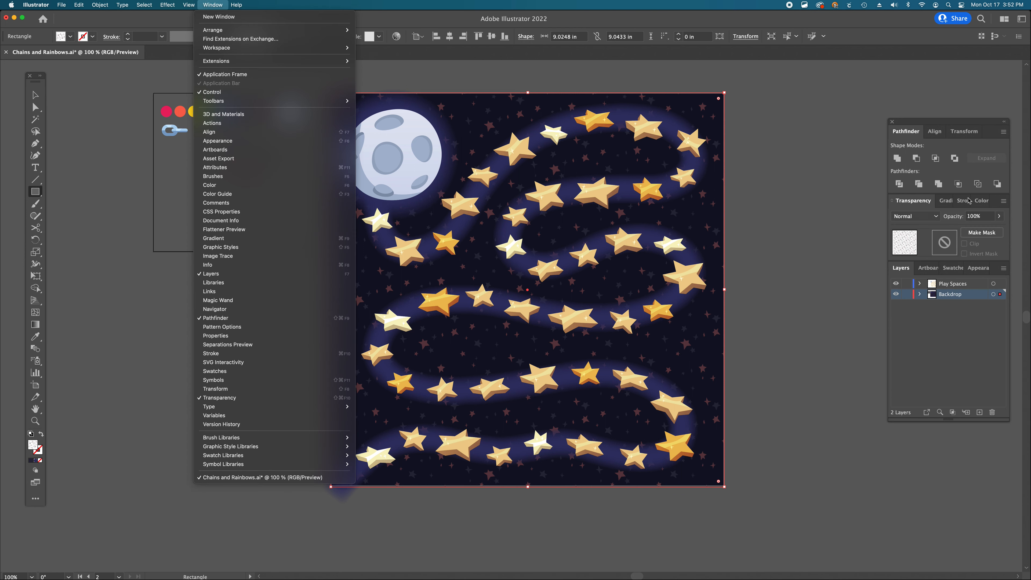
{"action": "left_click", "coordinate": [985, 226]}
{"action": "left_click", "coordinate": [980, 216]}
{"action": "type", "text": "50"}
{"action": "key", "text": "Return"}
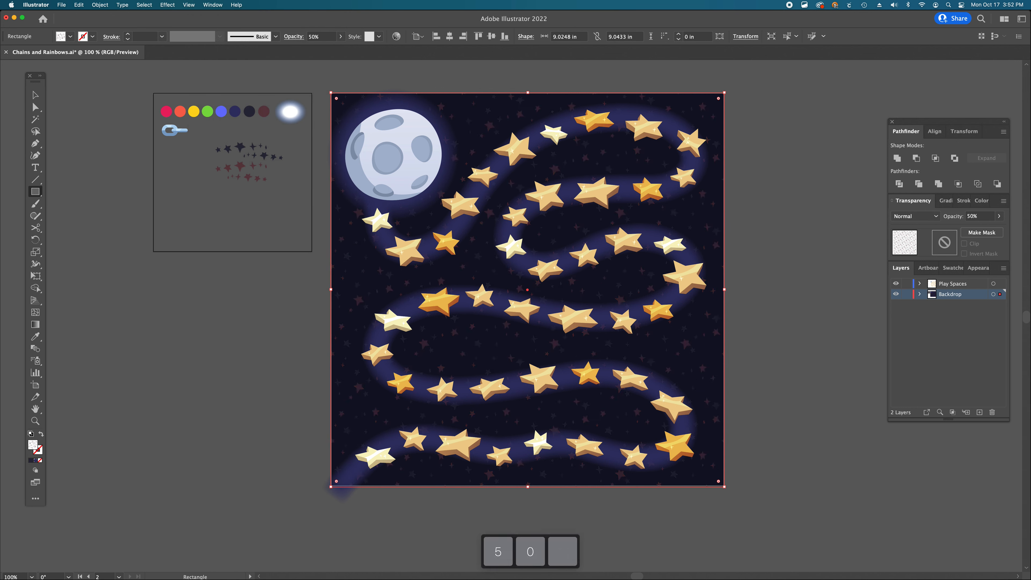
- Move the star and sparkle source artwork slightly left on the side artboard
{"action": "key", "text": "a"}
{"action": "left_click", "coordinate": [857, 270]}
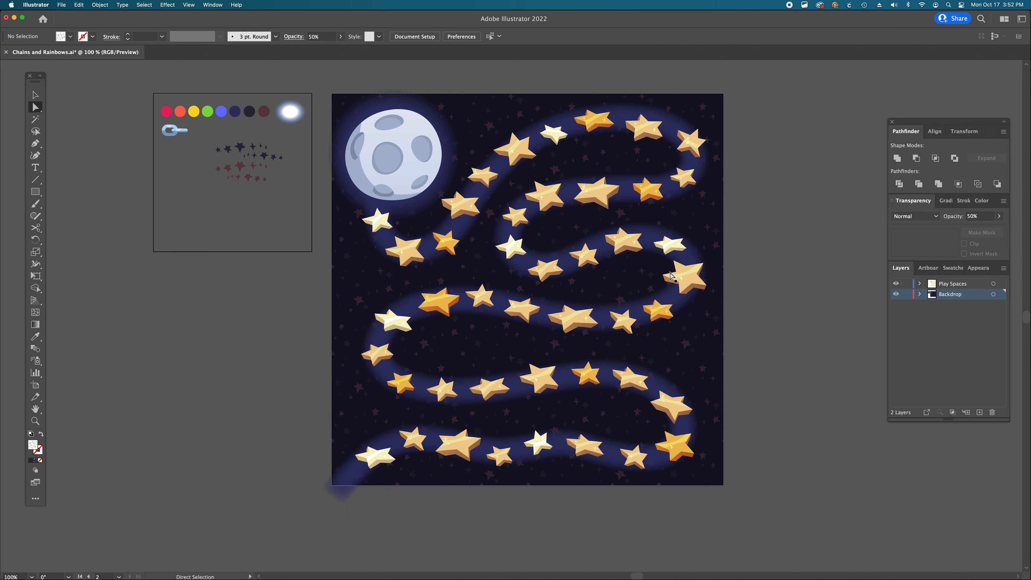
{"action": "scroll", "coordinate": [671, 276], "scroll_direction": "left", "scroll_amount": 5}
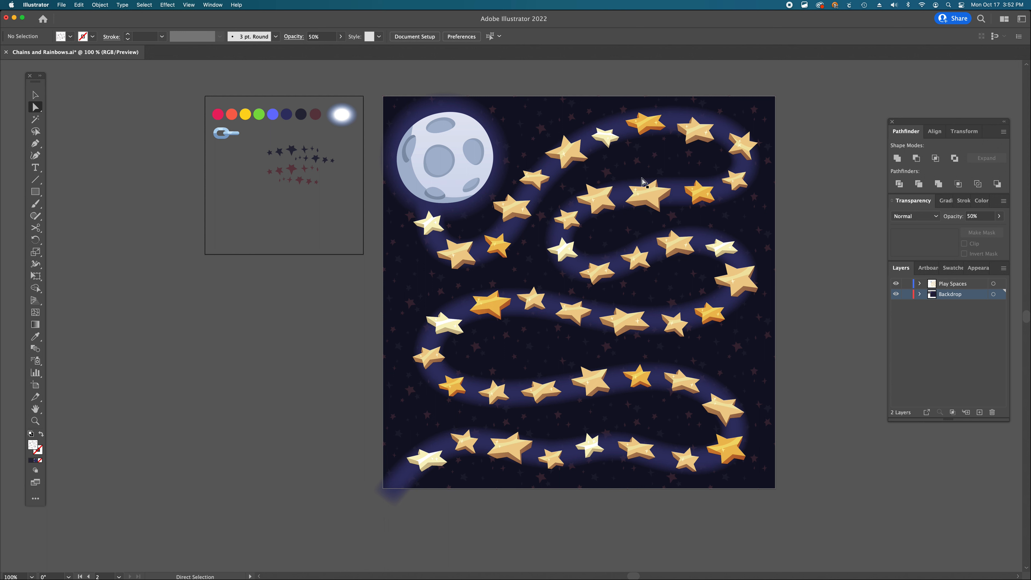
{"action": "key", "text": "v"}
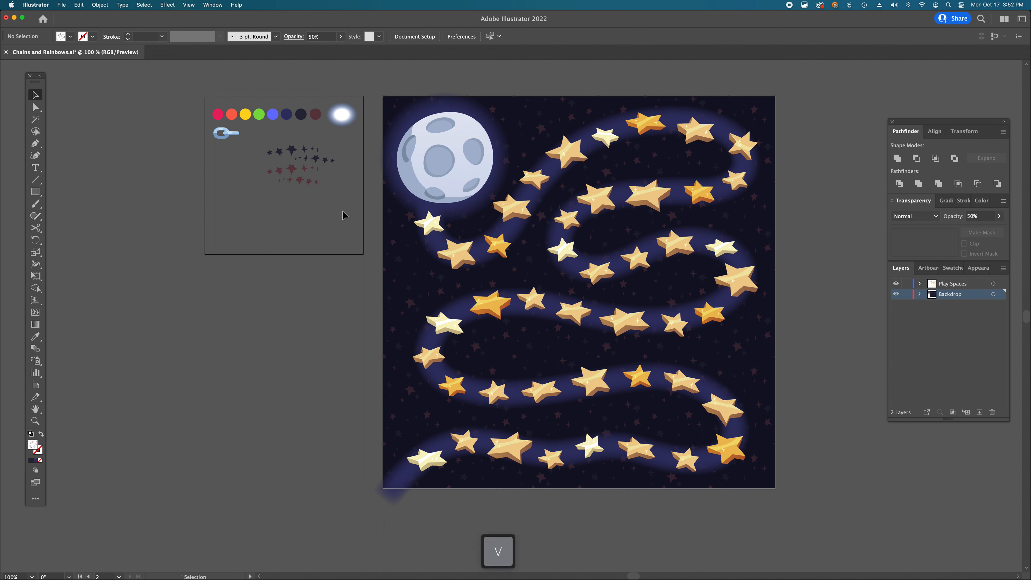
{"action": "left_click", "coordinate": [283, 152]}
{"action": "left_click_drag", "start_coordinate": [291, 152], "coordinate": [246, 166]}
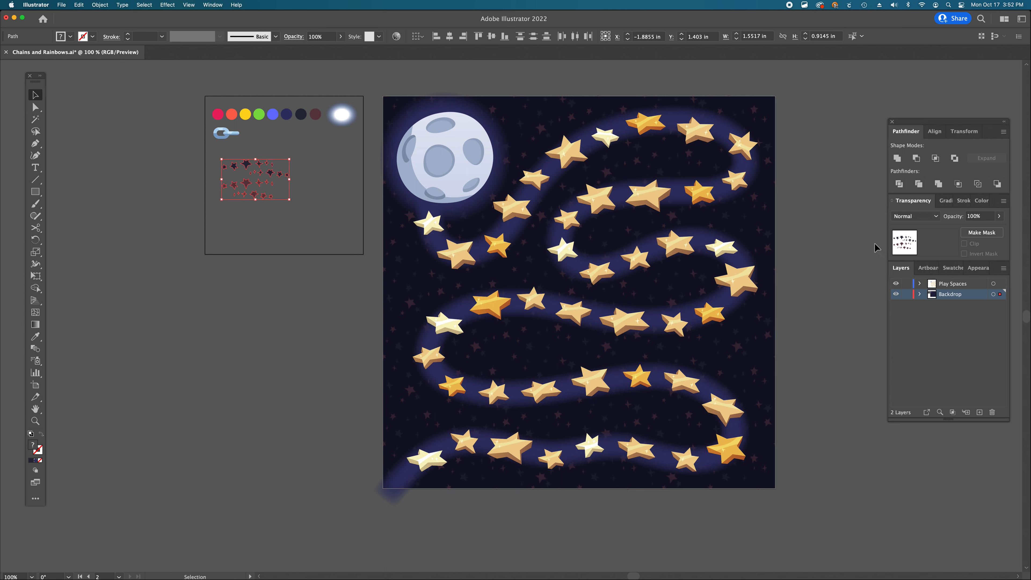
- Lock the Backdrop layer and make Play Spaces the active layer
{"action": "left_click", "coordinate": [906, 294]}
{"action": "scroll", "coordinate": [516, 259], "scroll_direction": "up", "scroll_amount": 2}
{"action": "scroll", "coordinate": [516, 260], "scroll_direction": "left", "scroll_amount": 2}
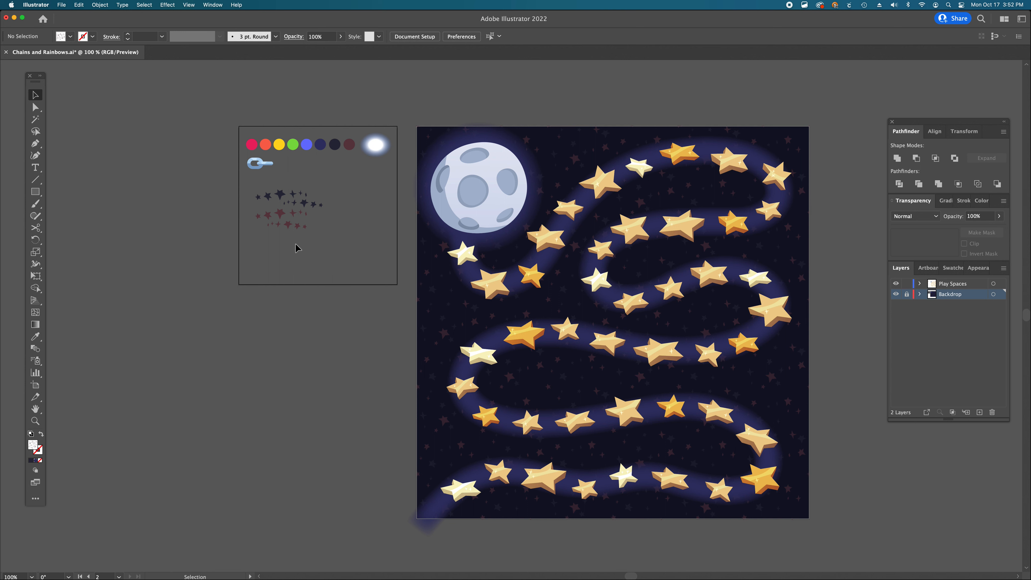
{"action": "key", "text": "p"}
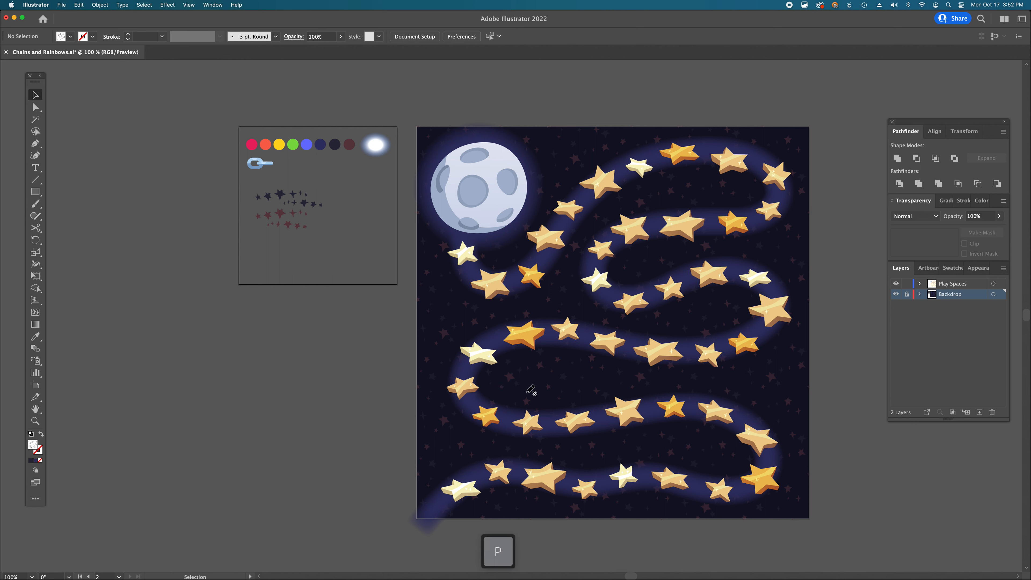
{"action": "left_click", "coordinate": [954, 284]}
{"action": "key", "text": "p"}
{"action": "left_click", "coordinate": [528, 420]}
{"action": "left_click_drag", "start_coordinate": [528, 421], "coordinate": [523, 298]}
{"action": "left_click_drag", "start_coordinate": [610, 342], "coordinate": [623, 411]}
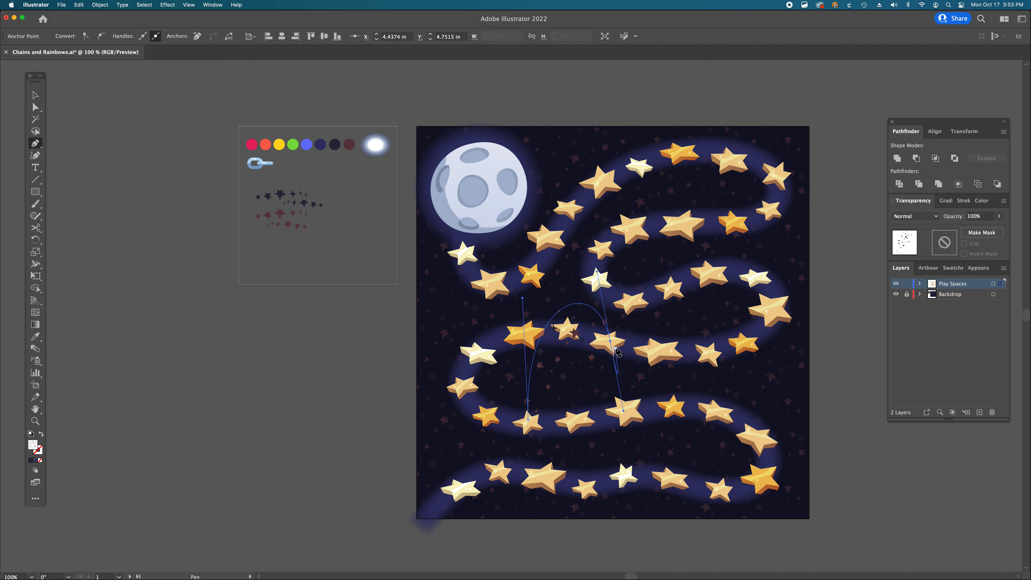
{"action": "key", "text": "Delete"}
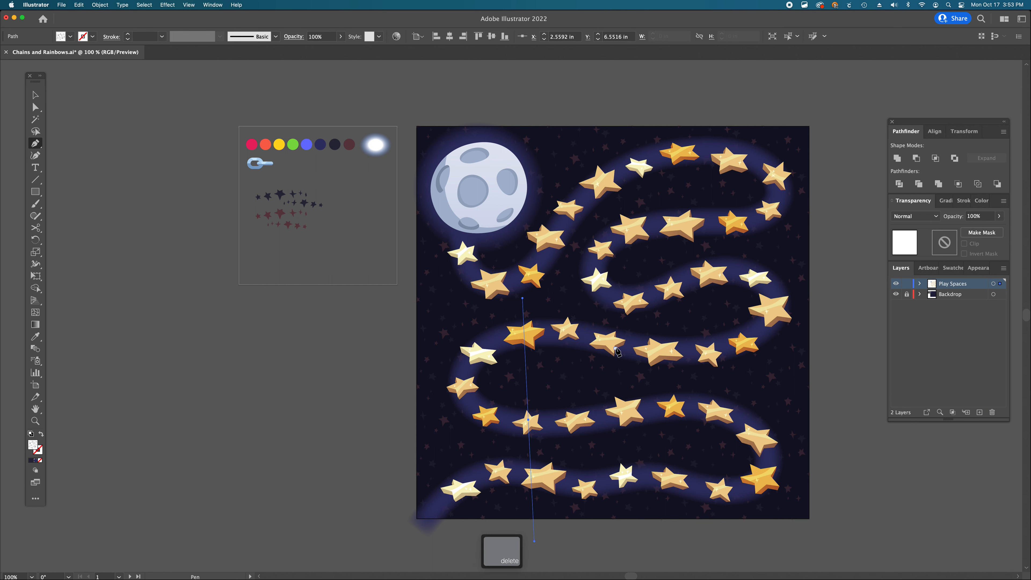
{"action": "key", "text": "Delete"}
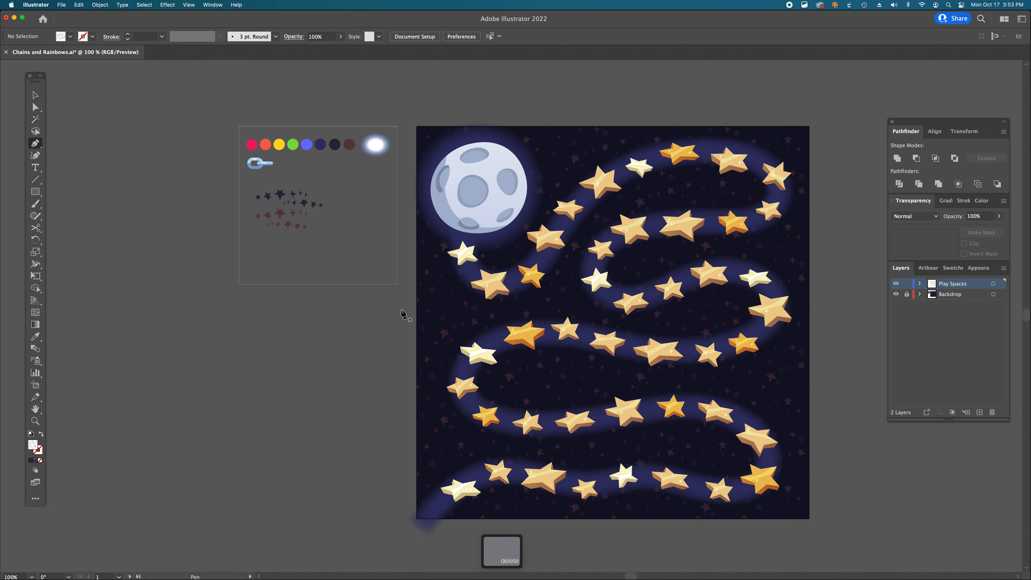
- Draw a thin rectangle about 1.37 in by 0.10 in below the stars on the side artboard
{"action": "key", "text": "super+space"}
{"action": "left_click", "coordinate": [383, 241], "text": "super"}
{"action": "left_click", "coordinate": [445, 243], "text": "super"}
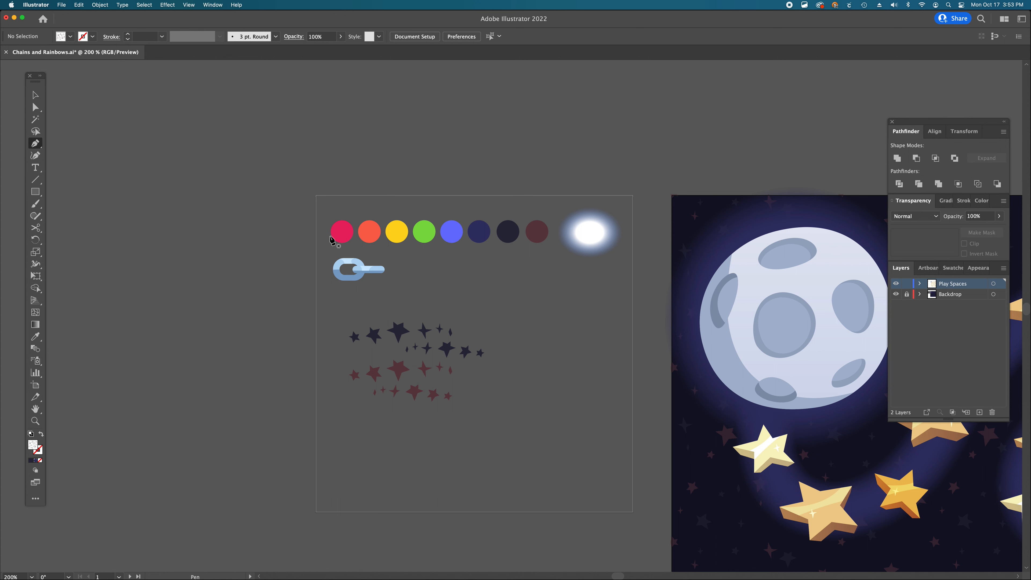
{"action": "scroll", "coordinate": [473, 261], "scroll_direction": "down", "scroll_amount": 5}
{"action": "scroll", "coordinate": [473, 261], "scroll_direction": "left", "scroll_amount": 5}
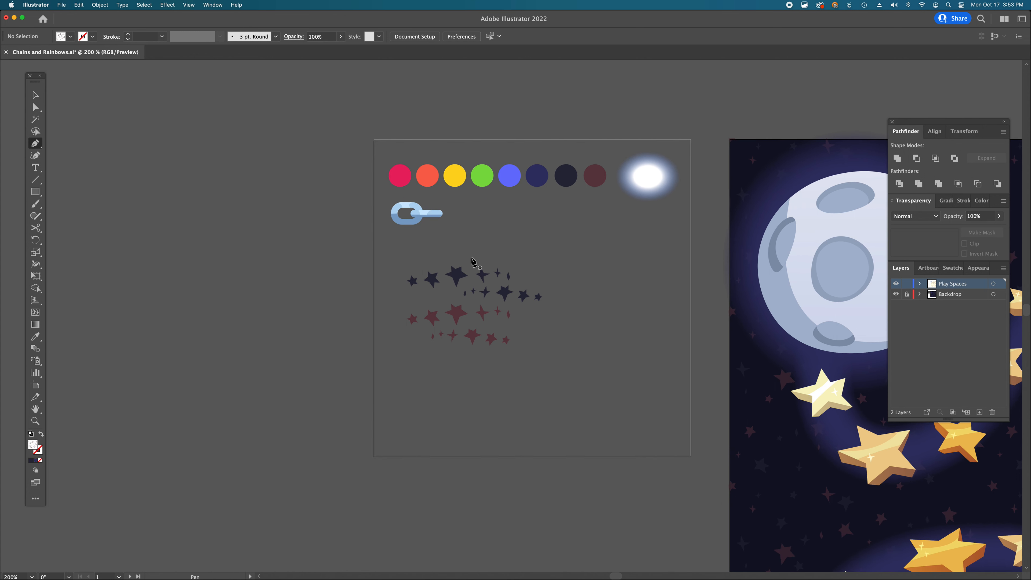
{"action": "key", "text": "m"}
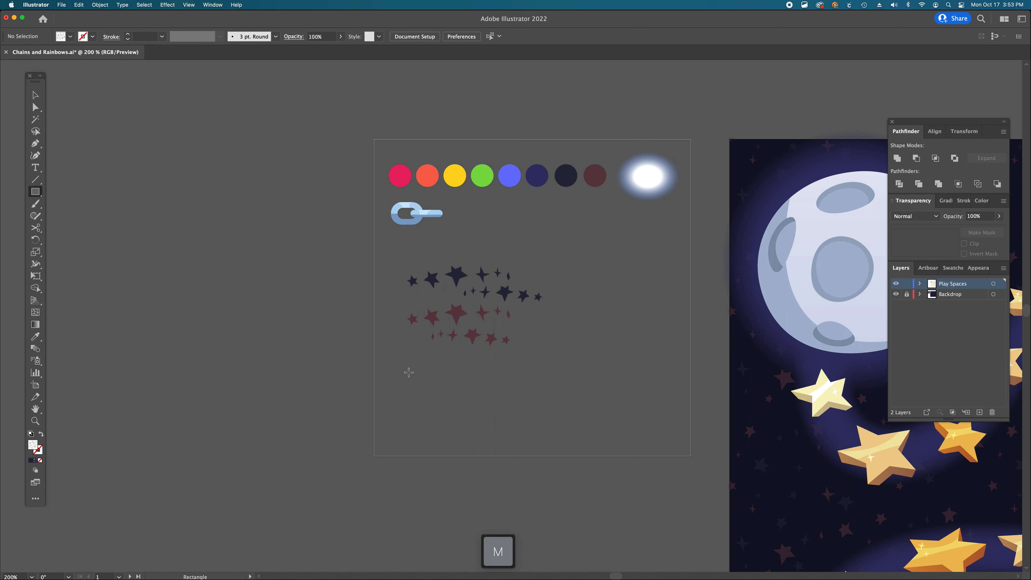
{"action": "left_click_drag", "start_coordinate": [404, 369], "coordinate": [524, 378]}
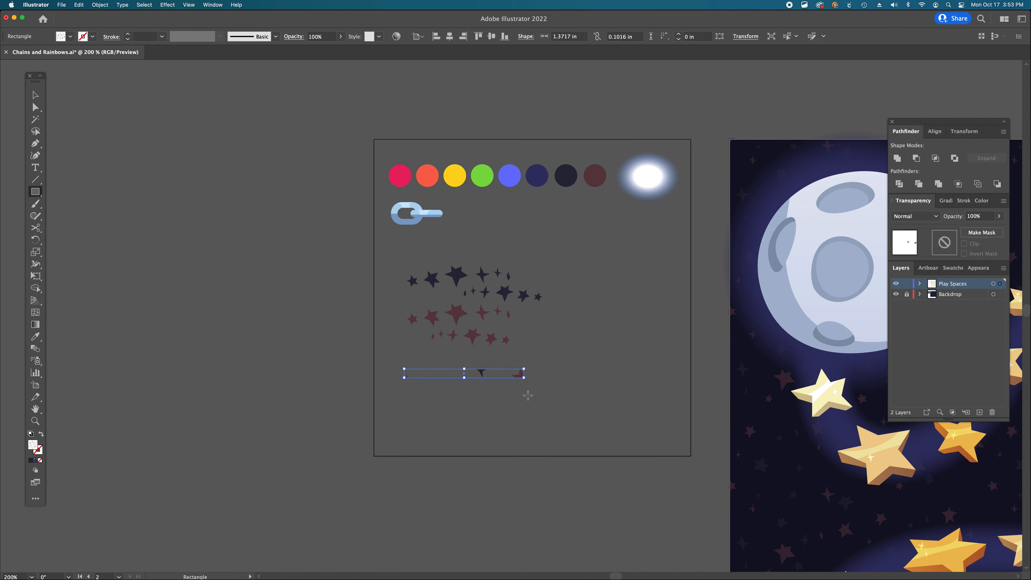
- Fill the rectangle pink from the swatch circles and place an orange-filled duplicate directly beneath it
{"action": "key", "text": "i"}
{"action": "left_click", "coordinate": [407, 179]}
{"action": "key", "text": "v"}
{"action": "scroll", "coordinate": [486, 375], "scroll_direction": "down", "scroll_amount": 1}
{"action": "left_click_drag", "start_coordinate": [486, 375], "coordinate": [486, 382]}
{"action": "key", "text": "i"}
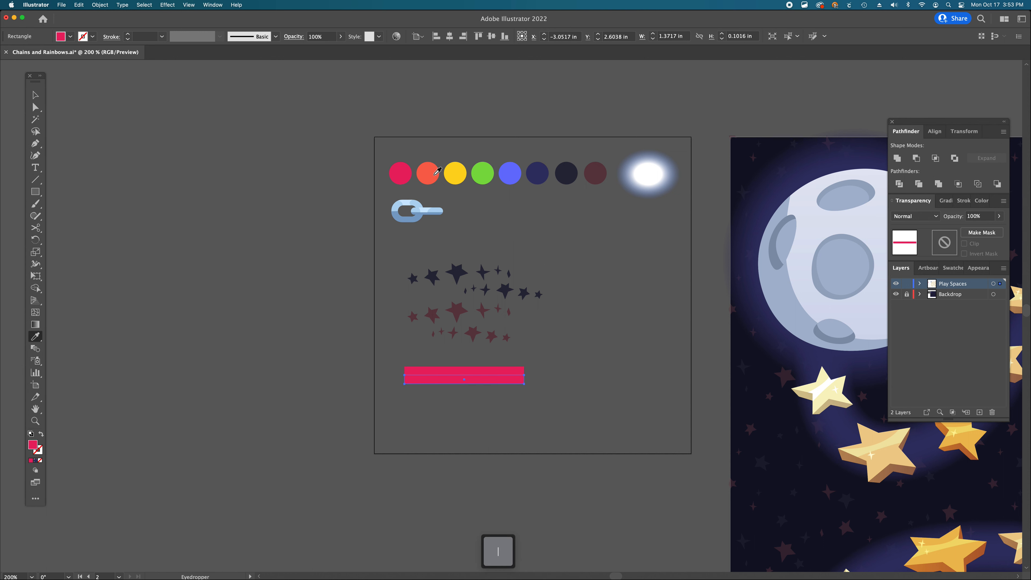
{"action": "left_click", "coordinate": [436, 173]}
- Add yellow, green and blue duplicate stripes beneath to complete a five-band rainbow
{"action": "key", "text": "v"}
{"action": "left_click_drag", "start_coordinate": [510, 382], "coordinate": [510, 393]}
{"action": "key", "text": "i"}
{"action": "left_click", "coordinate": [462, 171]}
{"action": "key", "text": "a"}
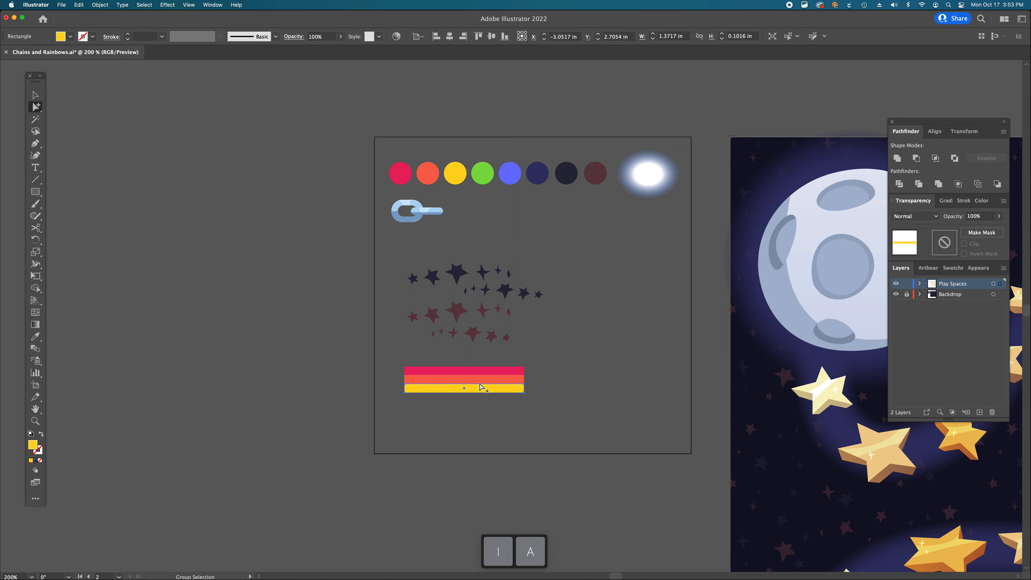
{"action": "left_click_drag", "start_coordinate": [480, 388], "coordinate": [493, 412]}
{"action": "scroll", "coordinate": [480, 398], "scroll_direction": "down", "scroll_amount": 1}
{"action": "key", "text": "i"}
{"action": "left_click", "coordinate": [485, 226]}
{"action": "key", "text": "a"}
{"action": "key", "text": "i"}
{"action": "left_click", "coordinate": [503, 223]}
{"action": "key", "text": "v"}
{"action": "left_click", "coordinate": [542, 427]}
- Zoom in closely on the rainbow stripes to inspect how their edges meet
{"action": "left_click", "coordinate": [516, 370], "text": "super"}
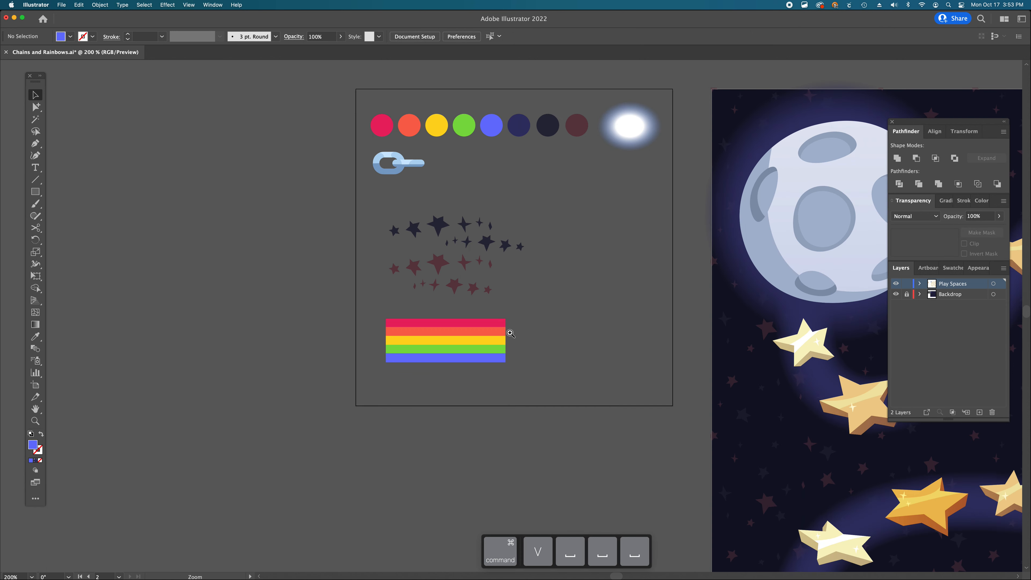
{"action": "left_click", "coordinate": [510, 333], "text": "super"}
{"action": "left_click", "coordinate": [503, 321], "text": "super"}
{"action": "left_click", "coordinate": [508, 365], "text": "super"}
{"action": "left_click", "coordinate": [512, 285], "text": "super"}
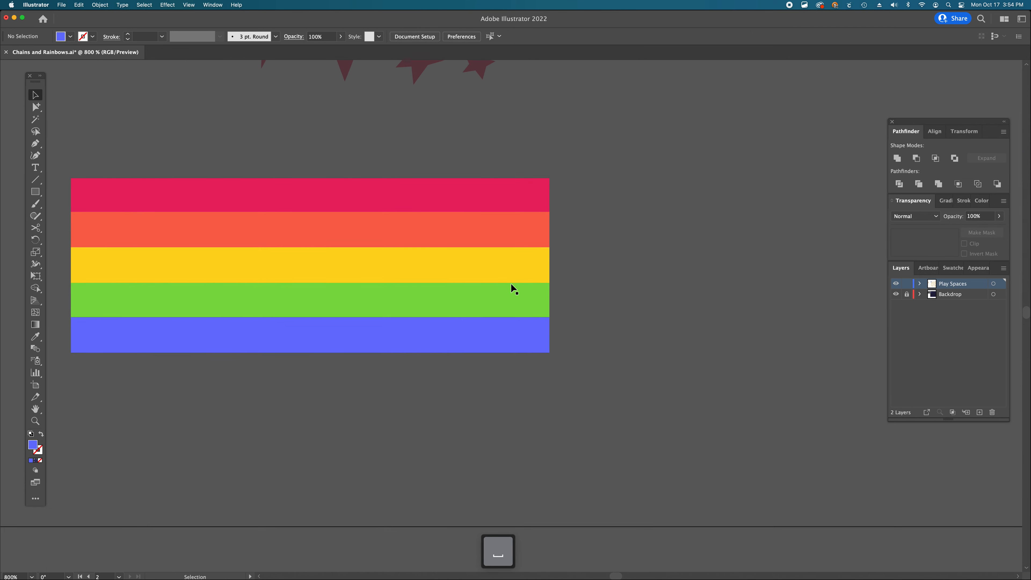
{"action": "left_click", "coordinate": [510, 350]}
{"action": "left_click", "coordinate": [508, 317], "text": "super"}
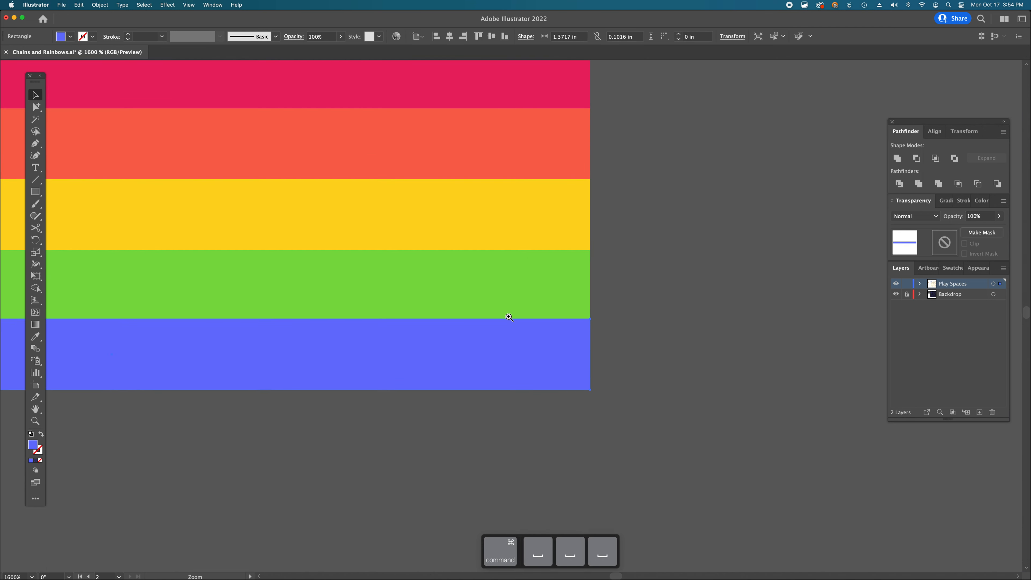
{"action": "left_click", "coordinate": [512, 301]}
{"action": "left_click", "coordinate": [522, 218]}
{"action": "left_click", "coordinate": [531, 153]}
{"action": "left_click", "coordinate": [613, 244]}
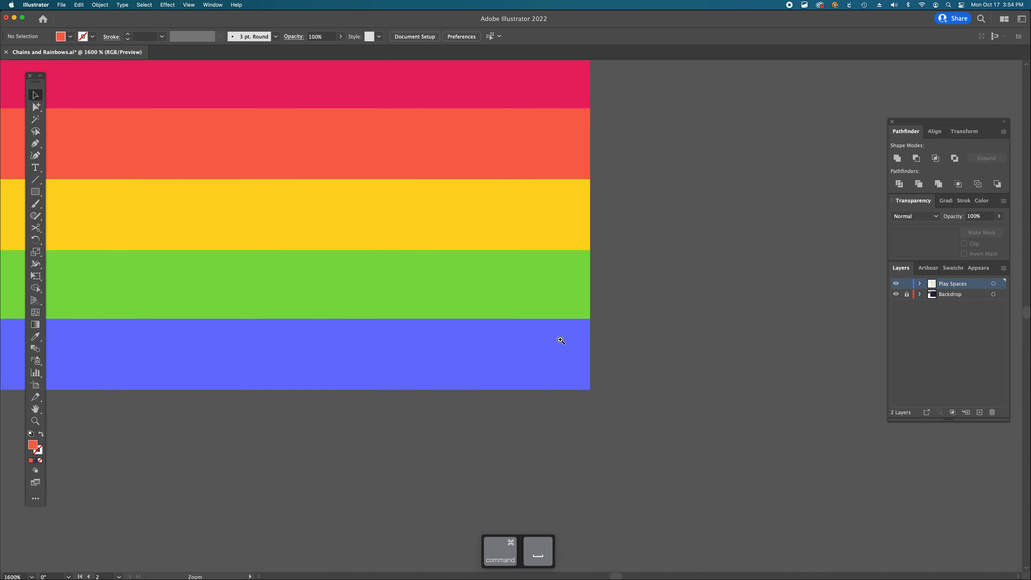
{"action": "left_click", "coordinate": [561, 340], "text": "super"}
{"action": "left_click", "coordinate": [525, 253], "text": "super"}
{"action": "left_click", "coordinate": [549, 316], "text": "super"}
{"action": "left_click", "coordinate": [502, 407], "text": "super"}
{"action": "left_click", "coordinate": [489, 332], "text": "super"}
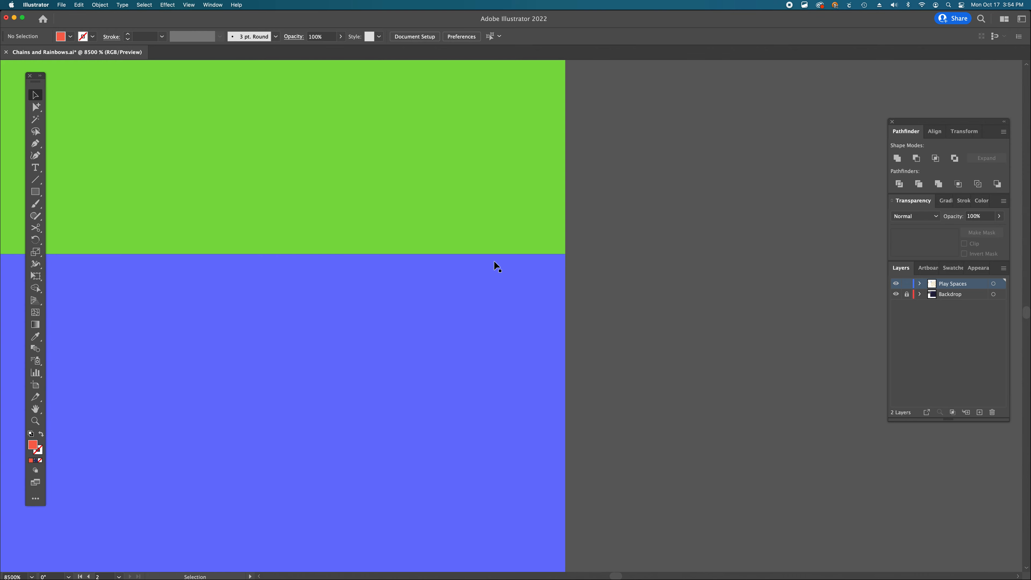
{"action": "left_click", "coordinate": [494, 259], "text": "alt+super"}
{"action": "left_click", "coordinate": [494, 260], "text": "alt+super"}
{"action": "left_click", "coordinate": [495, 258], "text": "alt+super"}
{"action": "left_click", "coordinate": [495, 258], "text": "alt+super"}
{"action": "left_click", "coordinate": [495, 258], "text": "alt+super"}
{"action": "left_click", "coordinate": [487, 323], "text": "alt+super"}
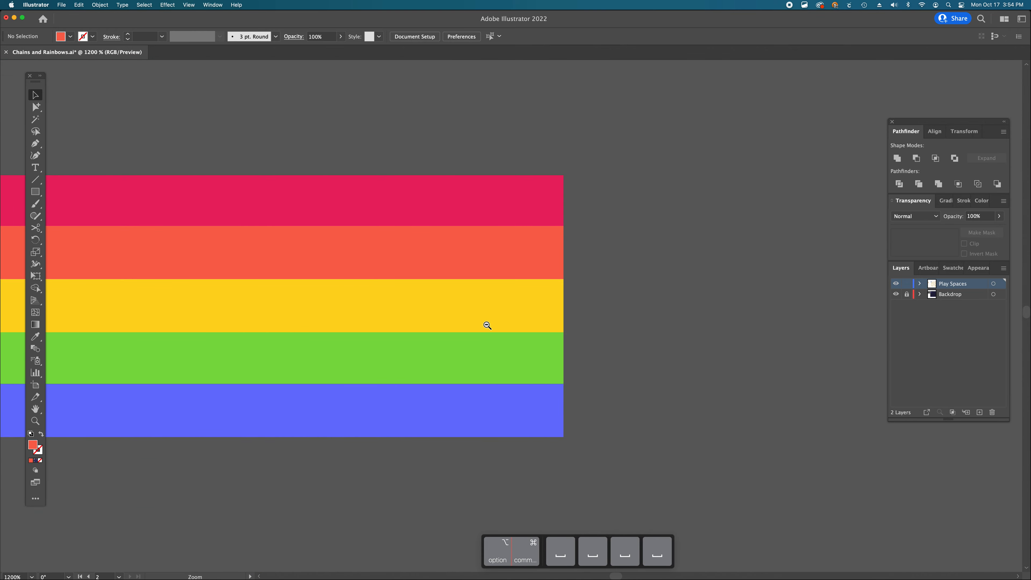
{"action": "left_click_drag", "start_coordinate": [497, 408], "coordinate": [498, 410]}
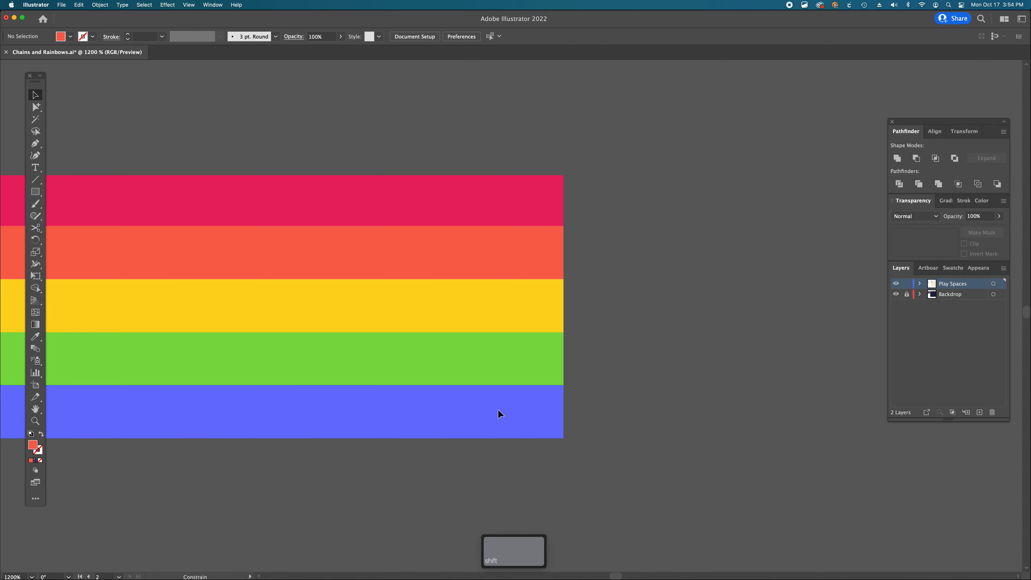
{"action": "left_click", "coordinate": [540, 339]}
{"action": "left_click", "coordinate": [542, 321]}
{"action": "left_click", "coordinate": [542, 259]}
{"action": "left_click", "coordinate": [541, 203]}
{"action": "left_click", "coordinate": [540, 159]}
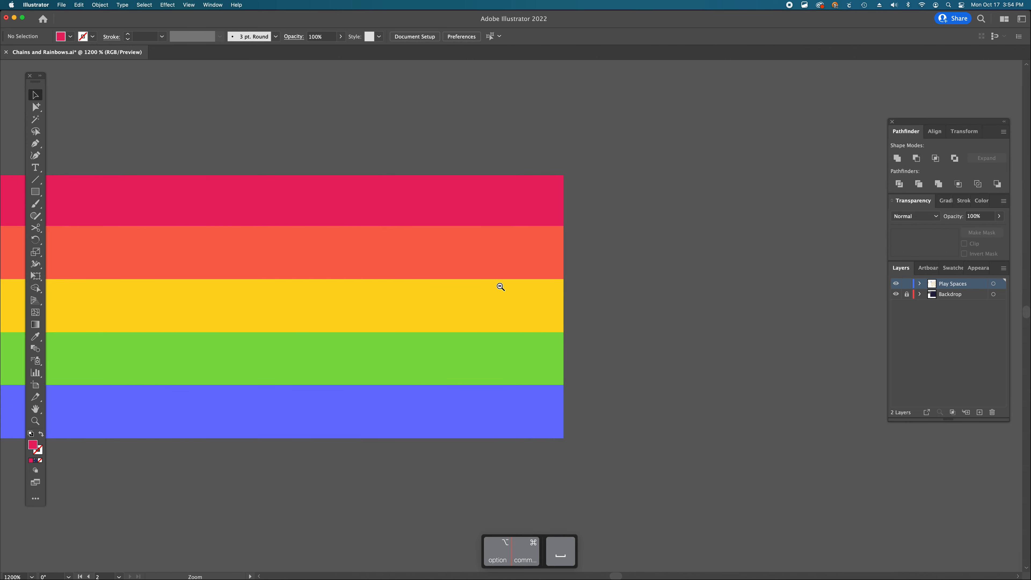
{"action": "left_click", "coordinate": [499, 288], "text": "alt+super"}
{"action": "left_click", "coordinate": [501, 326], "text": "alt+super"}
{"action": "left_click", "coordinate": [503, 347], "text": "alt+super"}
{"action": "left_click", "coordinate": [503, 347], "text": "alt+super"}
{"action": "key", "text": "v"}
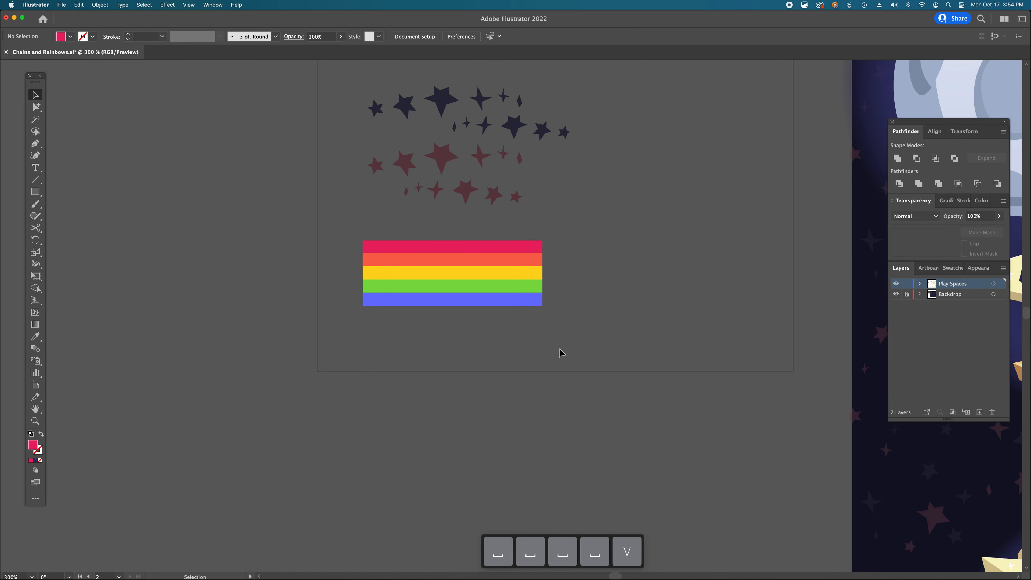
- Select all the rainbow stripes and align them to each other
{"action": "key", "text": "super+a"}
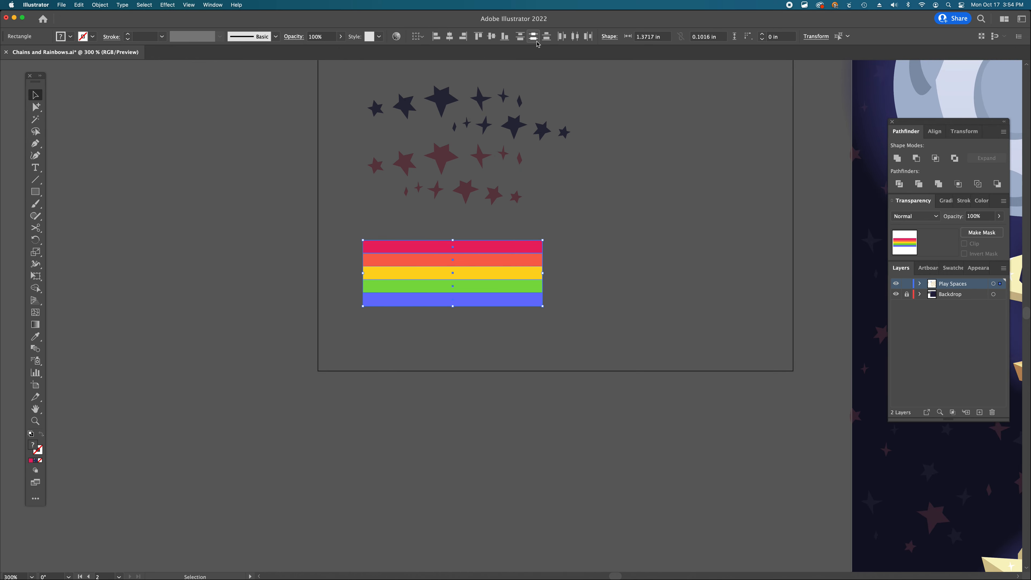
{"action": "left_click", "coordinate": [536, 38]}
{"action": "left_click", "coordinate": [585, 320]}
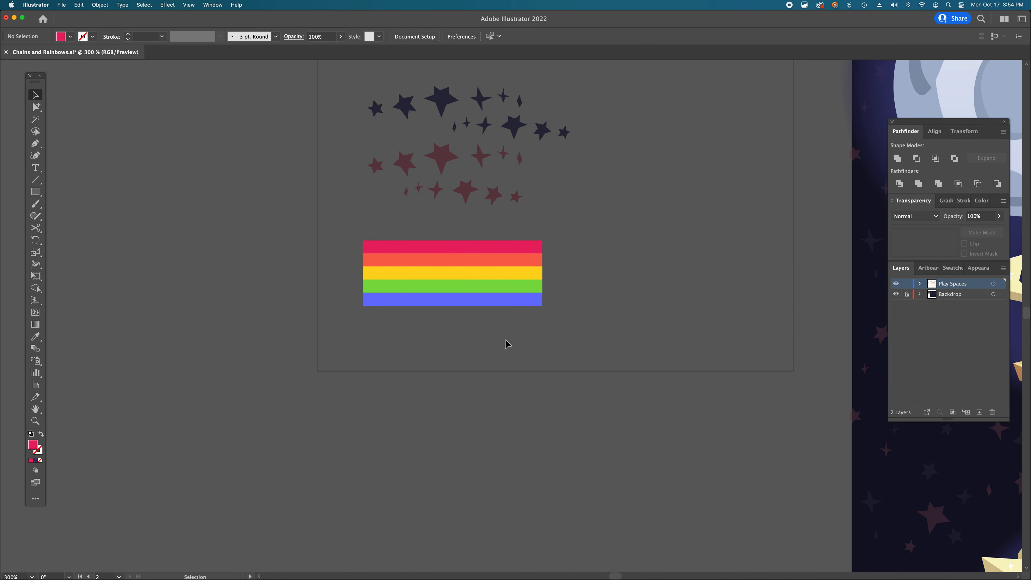
- Scale the rainbow down to about 0.63 in wide and move it below the stars
{"action": "scroll", "coordinate": [508, 345], "scroll_direction": "up", "scroll_amount": 2}
{"action": "key", "text": "alt+super+space"}
{"action": "left_click", "coordinate": [527, 265], "text": "alt+super"}
{"action": "left_click", "coordinate": [527, 265], "text": "alt+super"}
{"action": "key", "text": "v"}
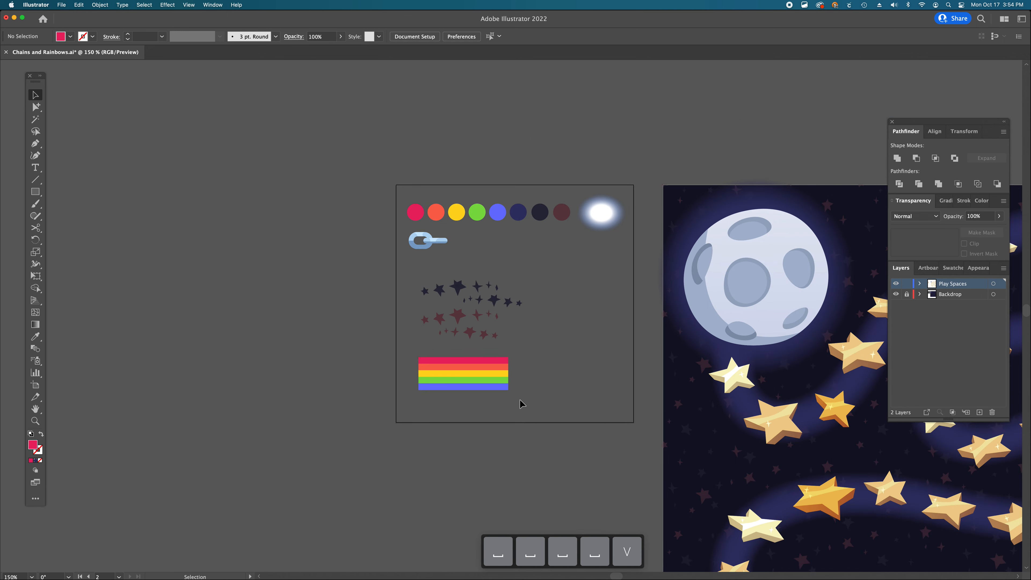
{"action": "left_click", "coordinate": [461, 369]}
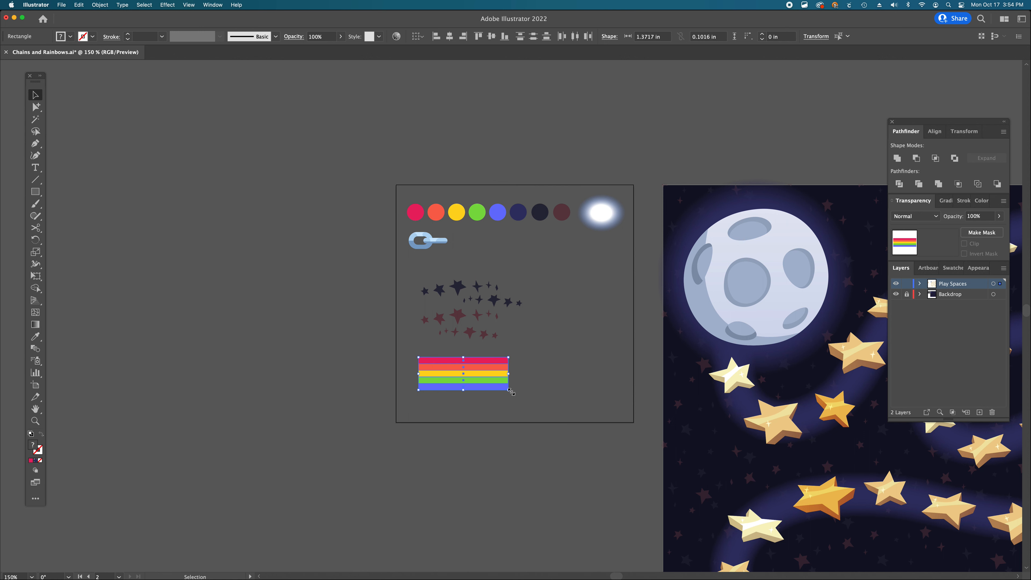
{"action": "scroll", "coordinate": [645, 386], "scroll_direction": "right", "scroll_amount": 4}
{"action": "scroll", "coordinate": [645, 386], "scroll_direction": "down", "scroll_amount": 3}
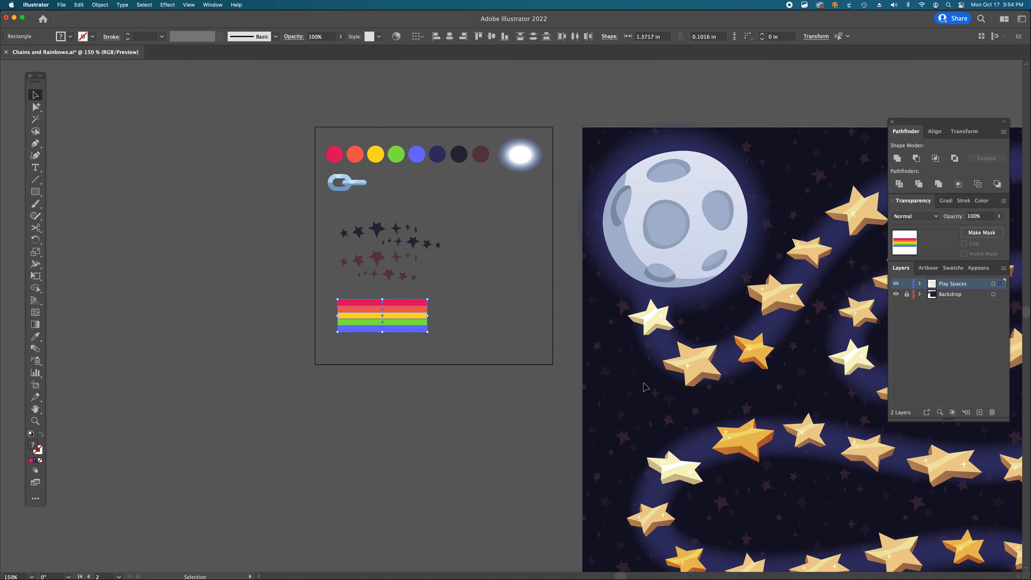
{"action": "left_click_drag", "start_coordinate": [427, 332], "coordinate": [373, 214]}
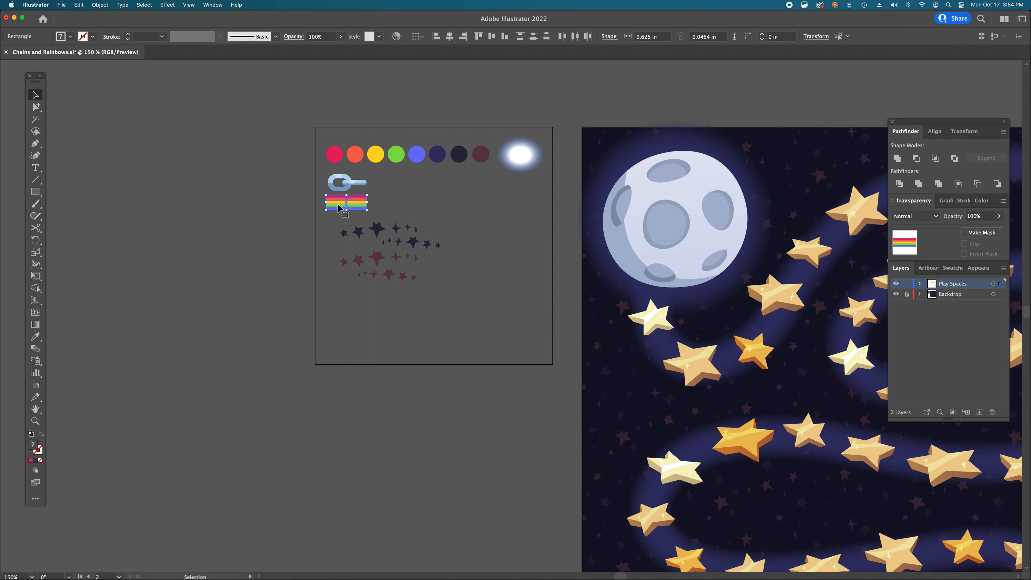
{"action": "left_click_drag", "start_coordinate": [340, 208], "coordinate": [337, 305]}
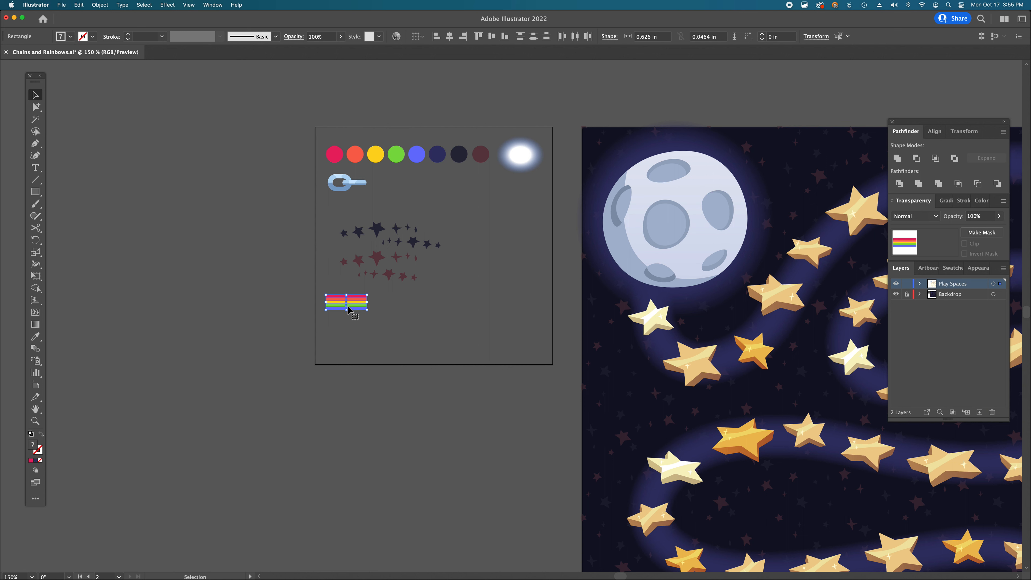
- Create a new Pattern Brush from the rainbow and name it Rainbow
{"action": "left_click", "coordinate": [276, 37]}
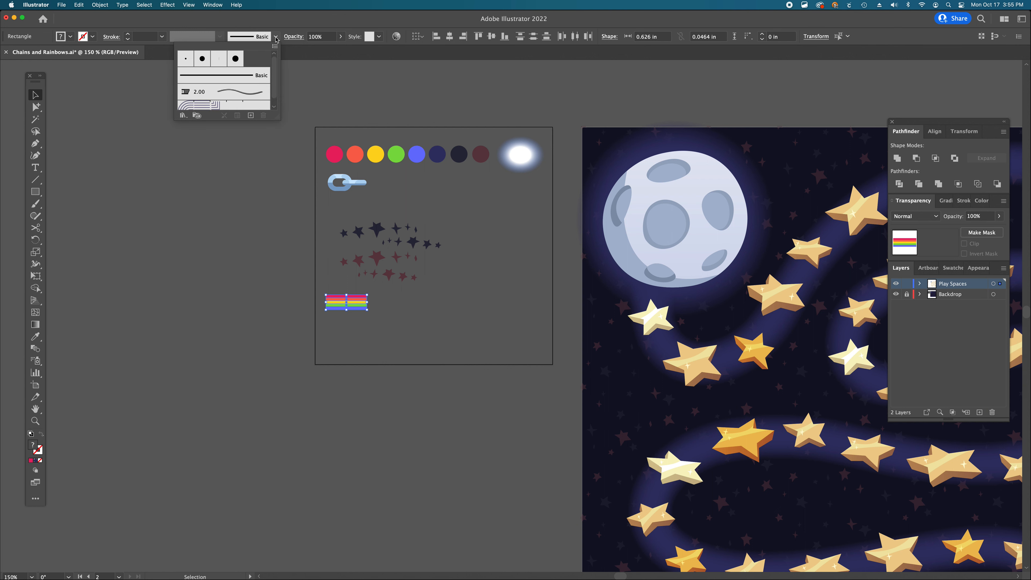
{"action": "left_click", "coordinate": [245, 124]}
{"action": "left_click", "coordinate": [276, 37]}
{"action": "left_click_drag", "start_coordinate": [277, 117], "coordinate": [279, 197]}
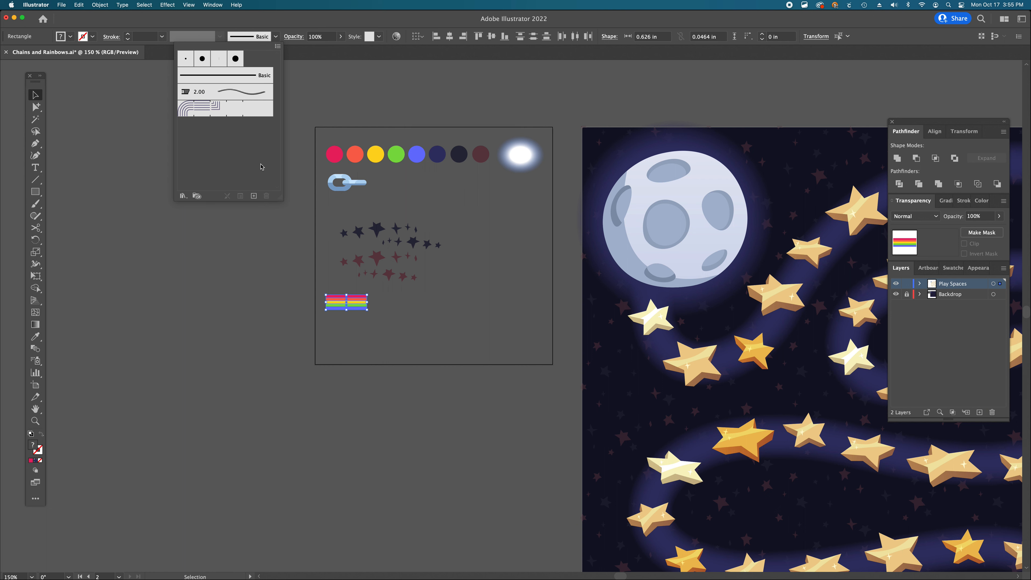
{"action": "left_click", "coordinate": [253, 197]}
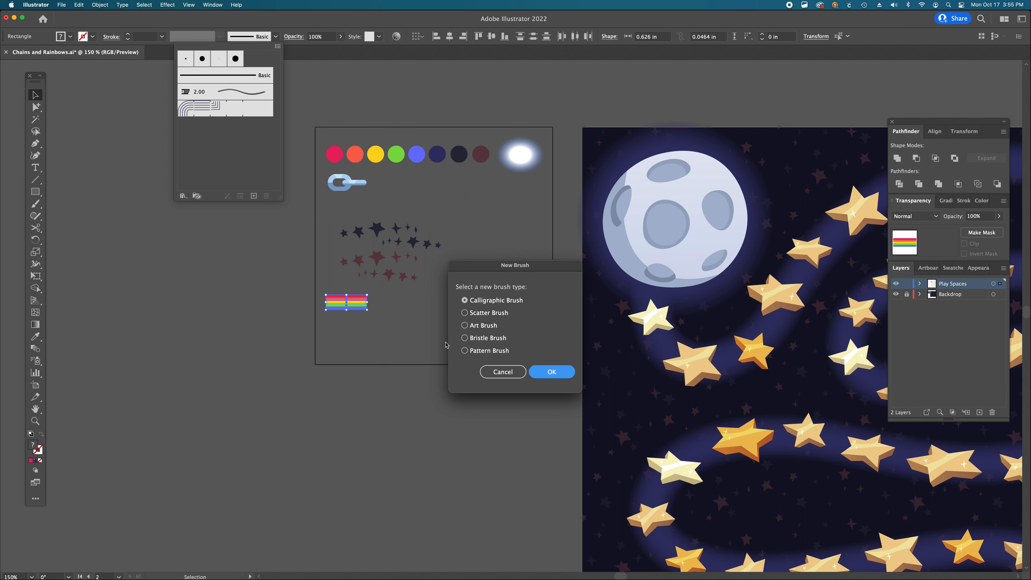
{"action": "left_click", "coordinate": [464, 351]}
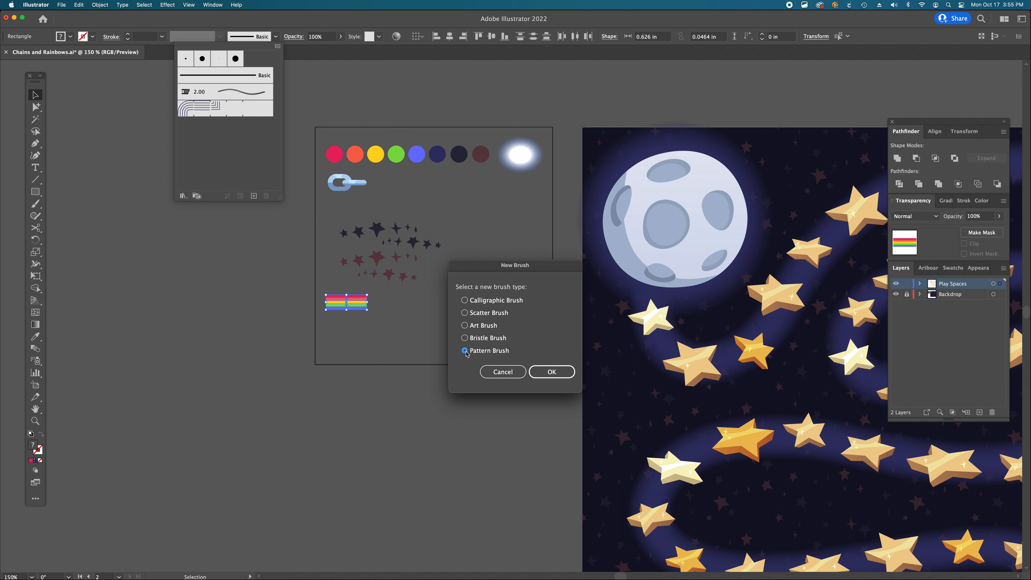
{"action": "left_click", "coordinate": [546, 372]}
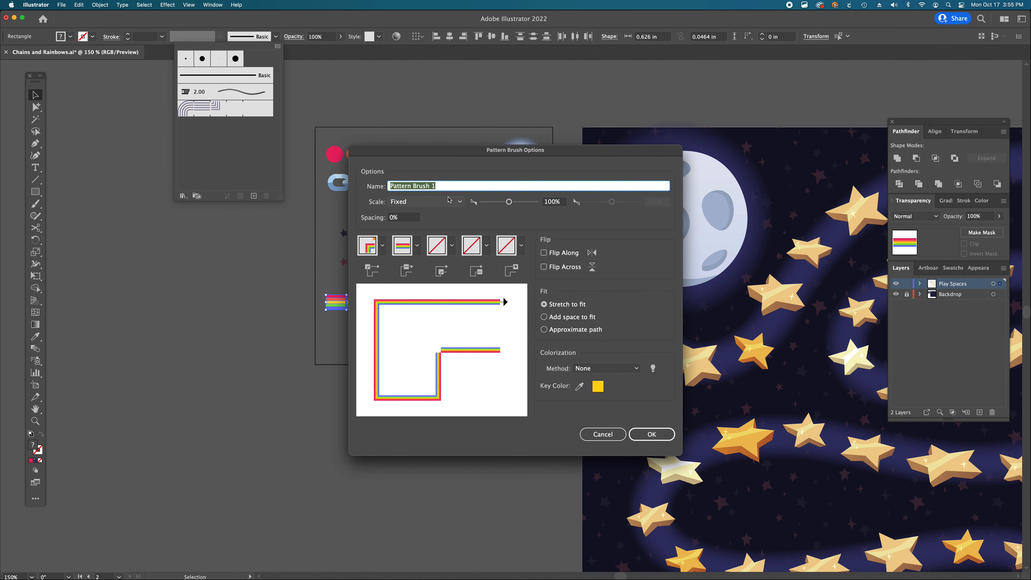
{"action": "type", "text": "Rainbow"}
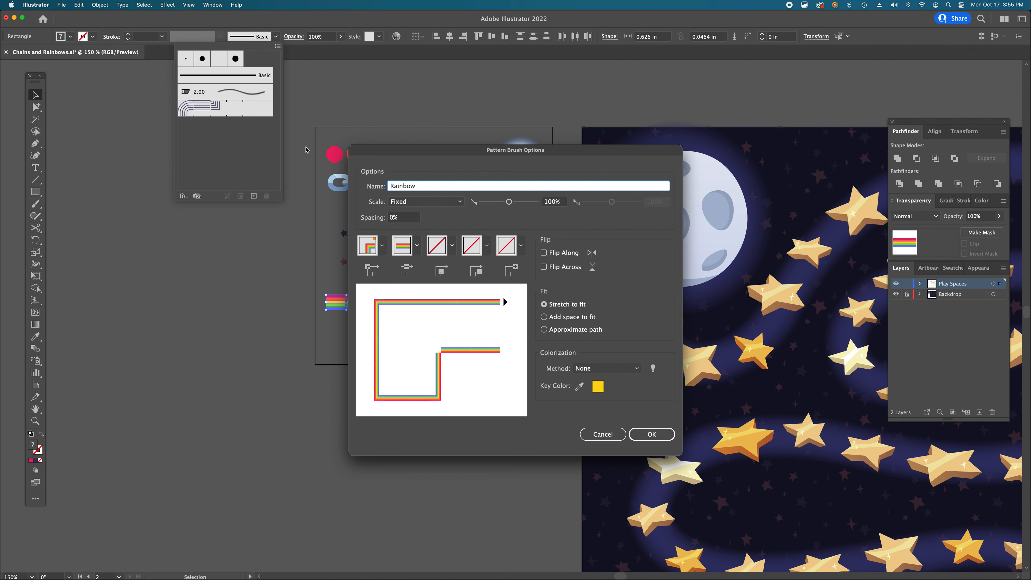
- Set the Rainbow brush's outer corner tile to Auto-Centered
{"action": "mouse_move", "coordinate": [613, 156]}
{"action": "left_mouse_down"}
{"action": "mouse_move", "coordinate": [625, 134]}
{"action": "mouse_move", "coordinate": [672, 108]}
{"action": "left_mouse_up"}
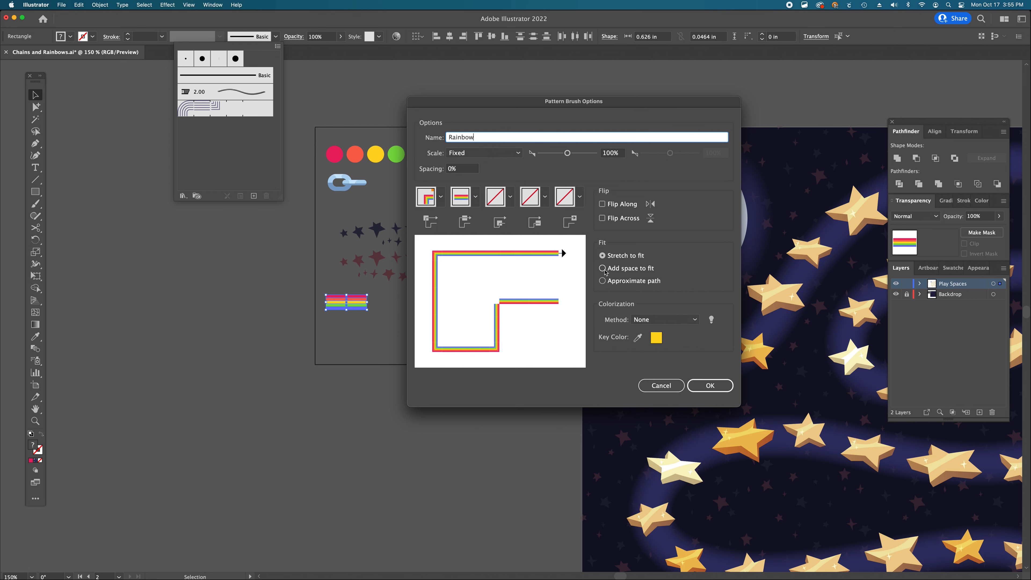
{"action": "left_click", "coordinate": [440, 197]}
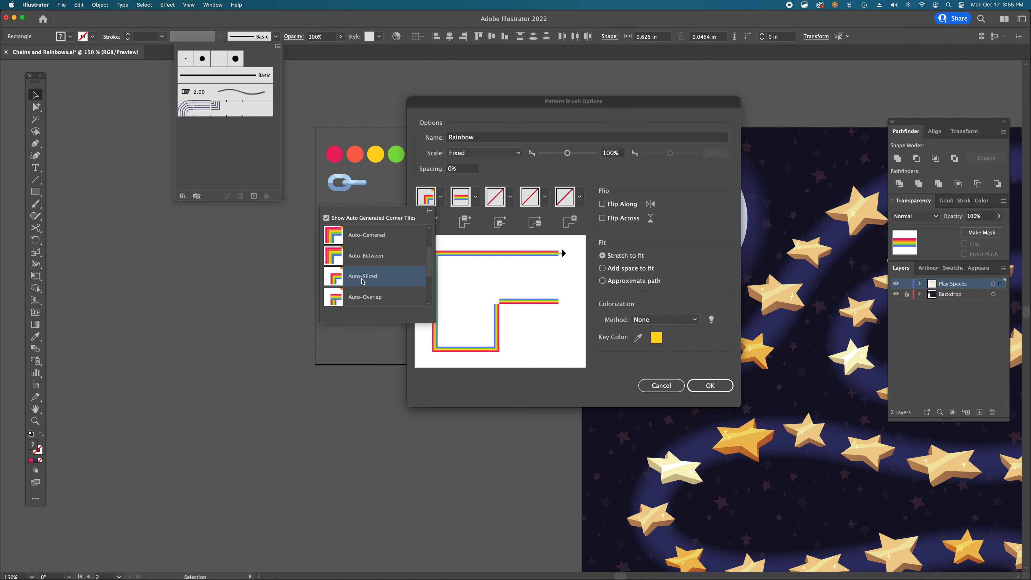
{"action": "scroll", "coordinate": [376, 240], "scroll_direction": "up", "scroll_amount": 1}
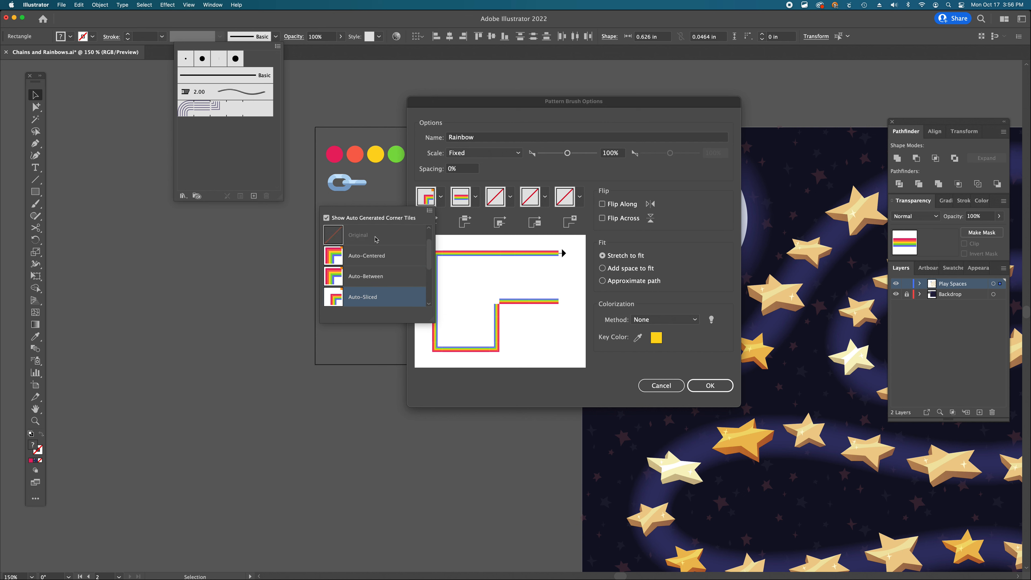
{"action": "scroll", "coordinate": [363, 262], "scroll_direction": "down", "scroll_amount": 1}
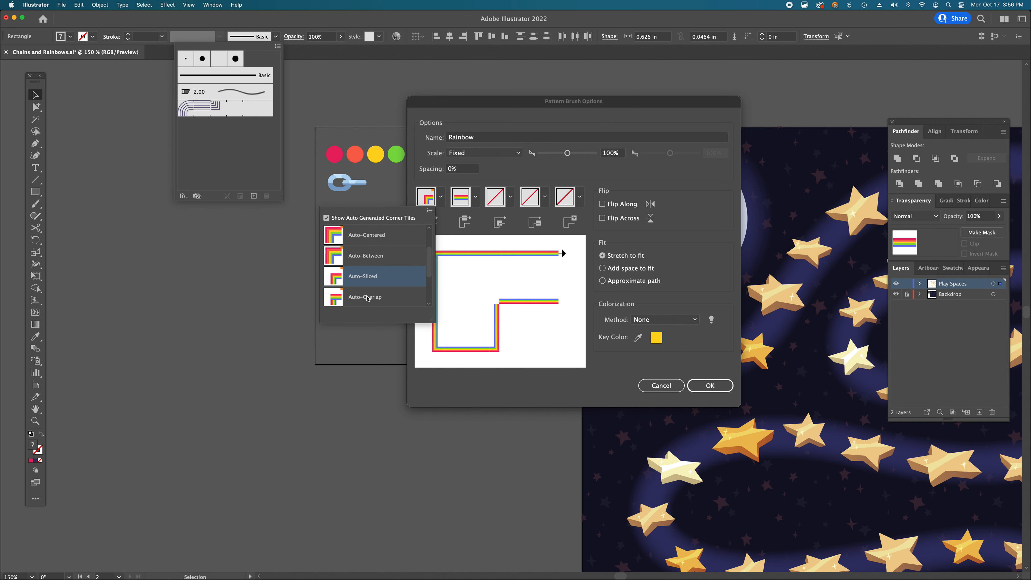
{"action": "scroll", "coordinate": [367, 299], "scroll_direction": "down", "scroll_amount": 1}
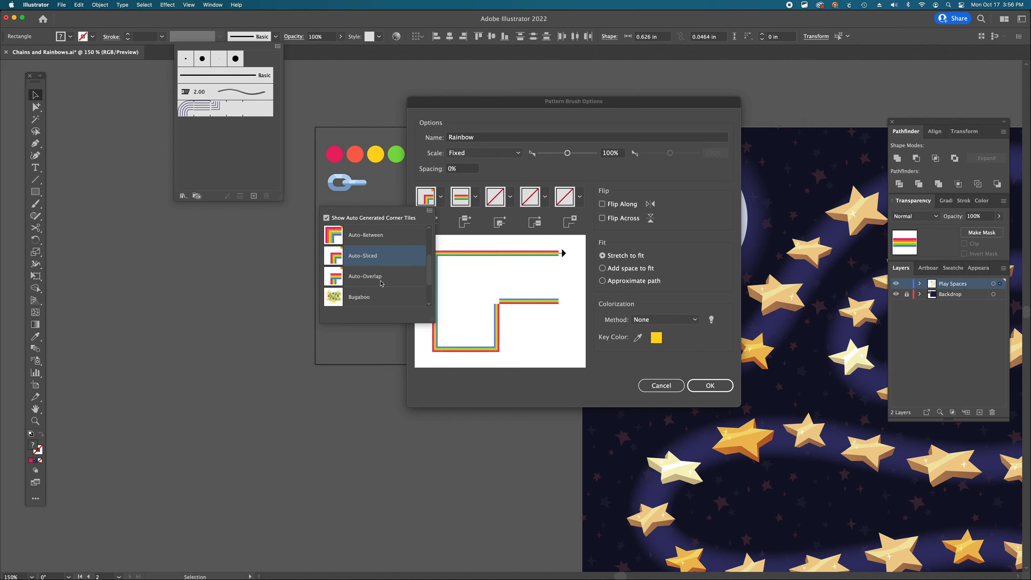
{"action": "scroll", "coordinate": [381, 283], "scroll_direction": "up", "scroll_amount": 2}
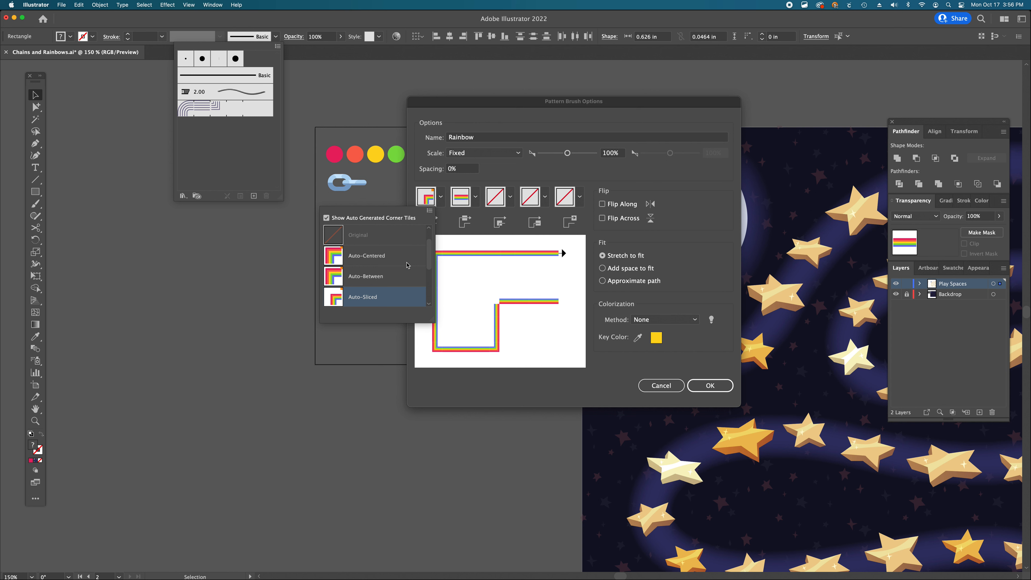
{"action": "left_click", "coordinate": [377, 256]}
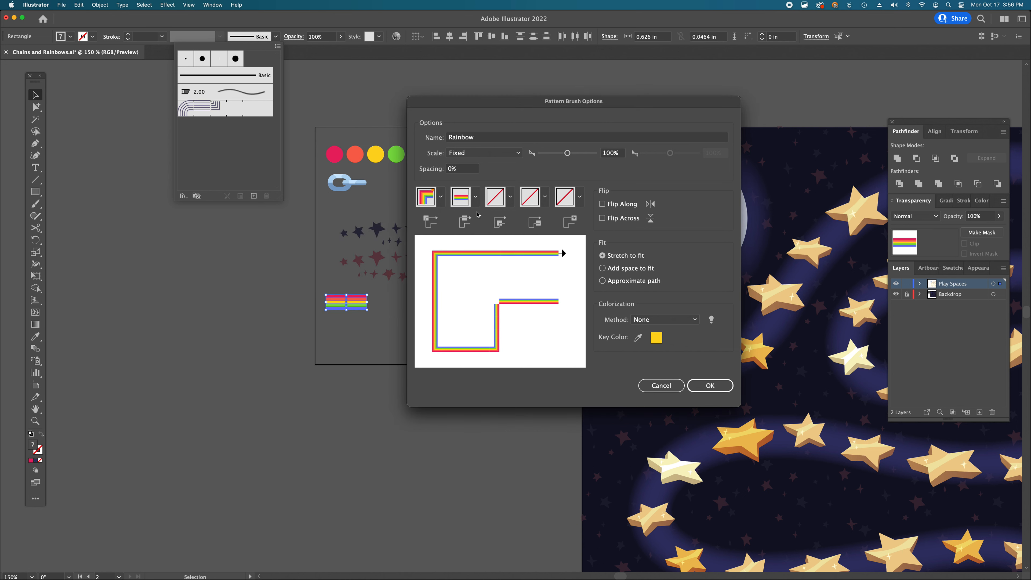
- Set the Rainbow brush's inner corner tile to Auto-Centered
{"action": "left_click", "coordinate": [510, 197]}
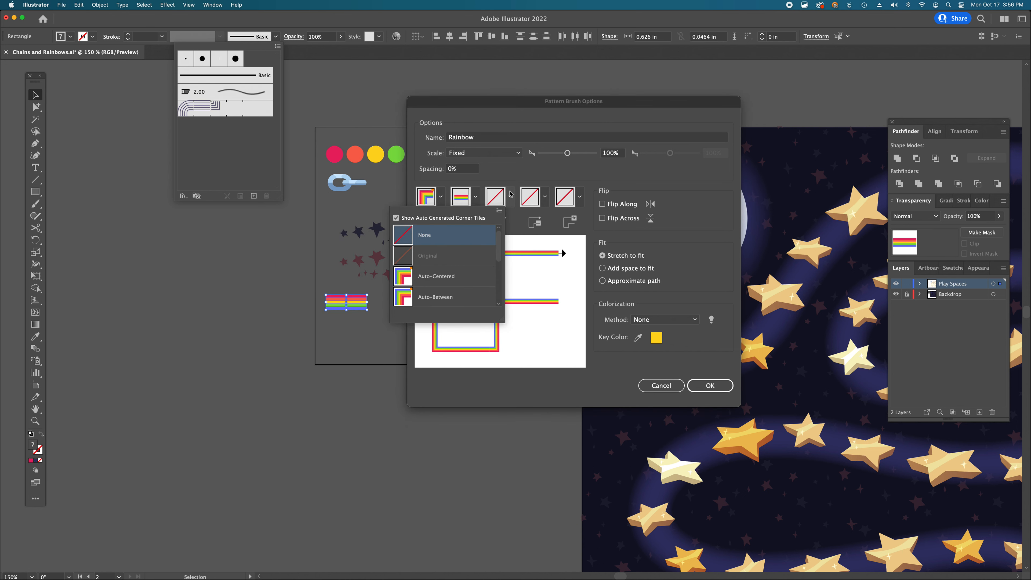
{"action": "left_click", "coordinate": [510, 196]}
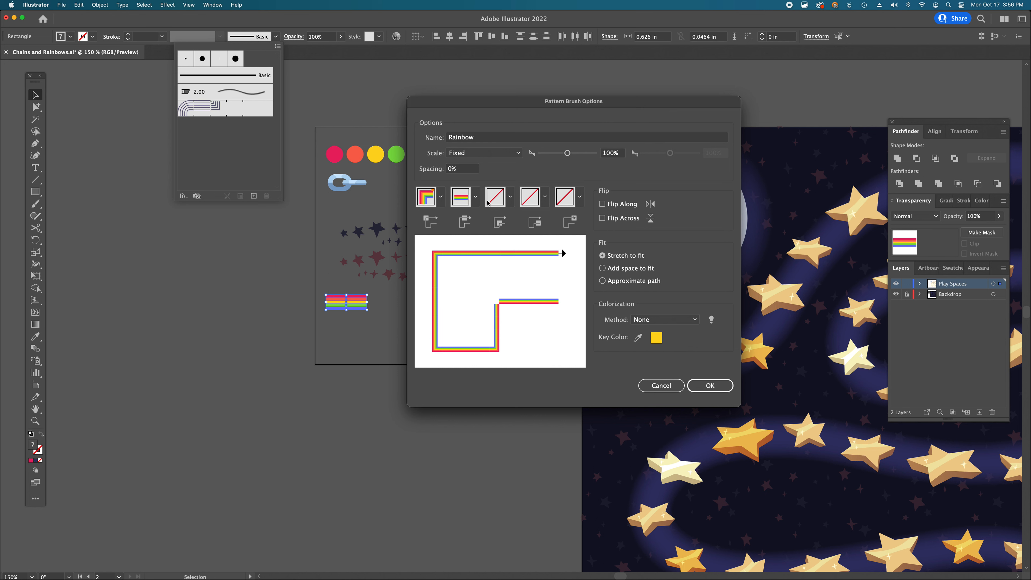
{"action": "left_click", "coordinate": [510, 197]}
{"action": "left_click", "coordinate": [446, 280]}
- Set the brush spacing to 0% and confirm the Rainbow pattern brush options
{"action": "left_click", "coordinate": [460, 170]}
{"action": "left_click_drag", "start_coordinate": [464, 170], "coordinate": [443, 169]}
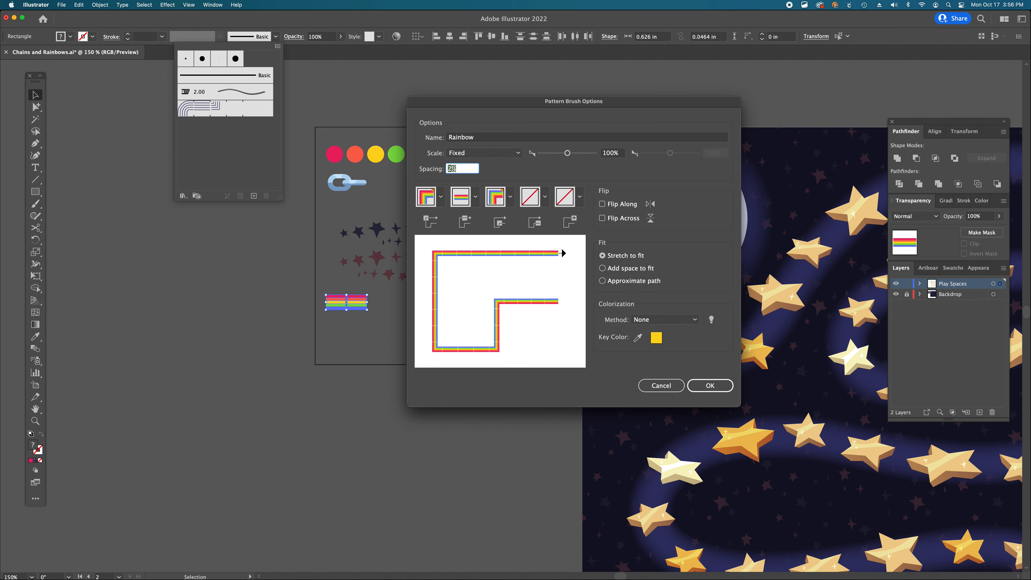
{"action": "key", "text": "Up"}
{"action": "key", "text": "Up"}
{"action": "key", "text": "Up"}
{"action": "key", "text": "Up"}
{"action": "key", "text": "Up"}
{"action": "key", "text": "Up"}
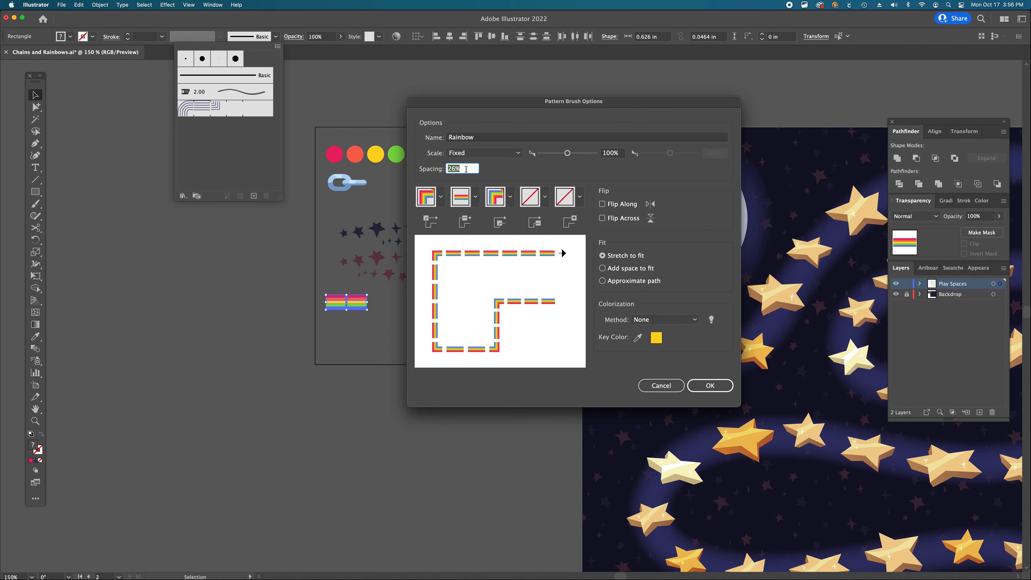
{"action": "type", "text": "0"}
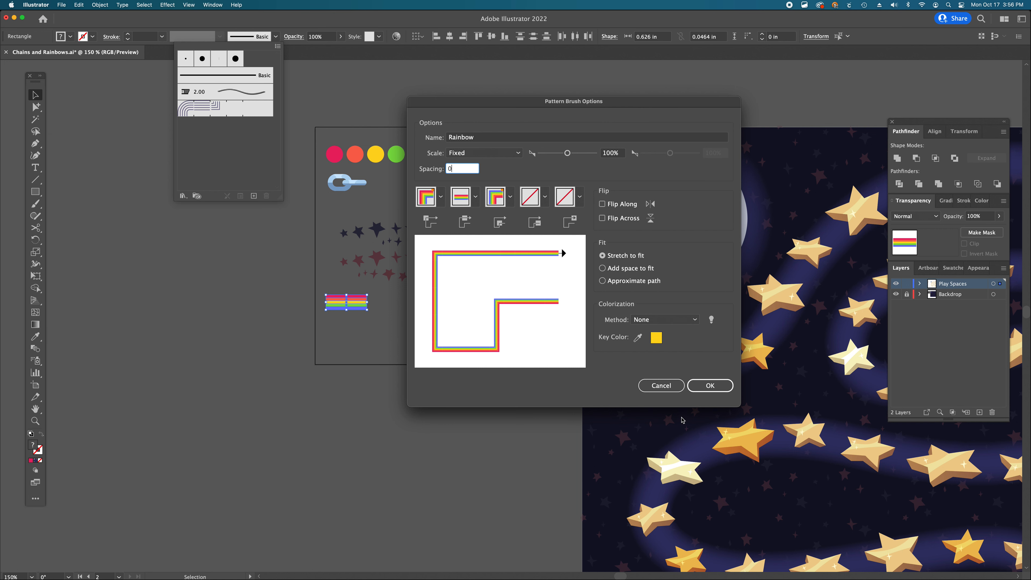
{"action": "left_click", "coordinate": [709, 385]}
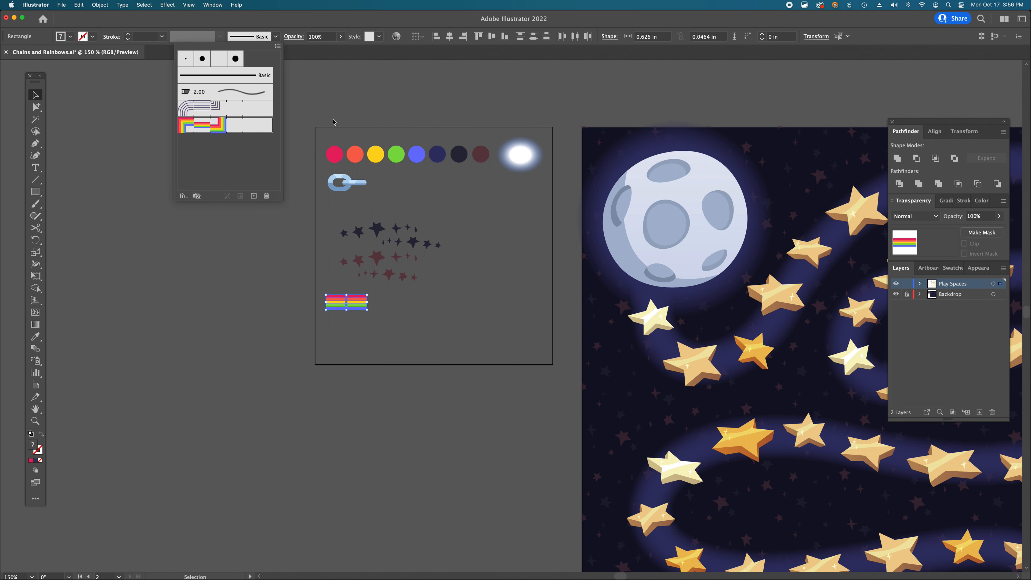
- Draw a curved path with the Pen tool rising from a lower star and arching over to a star on the middle row
{"action": "scroll", "coordinate": [546, 306], "scroll_direction": "down", "scroll_amount": 5}
{"action": "scroll", "coordinate": [546, 306], "scroll_direction": "right", "scroll_amount": 10}
{"action": "key", "text": "super+alt+space"}
{"action": "left_click", "coordinate": [587, 380]}
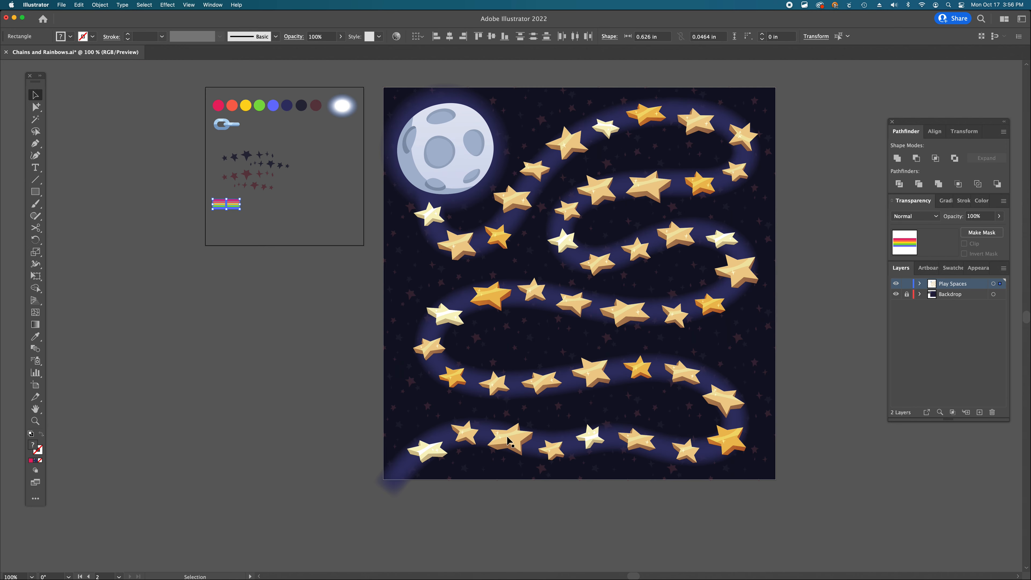
{"action": "key", "text": "p"}
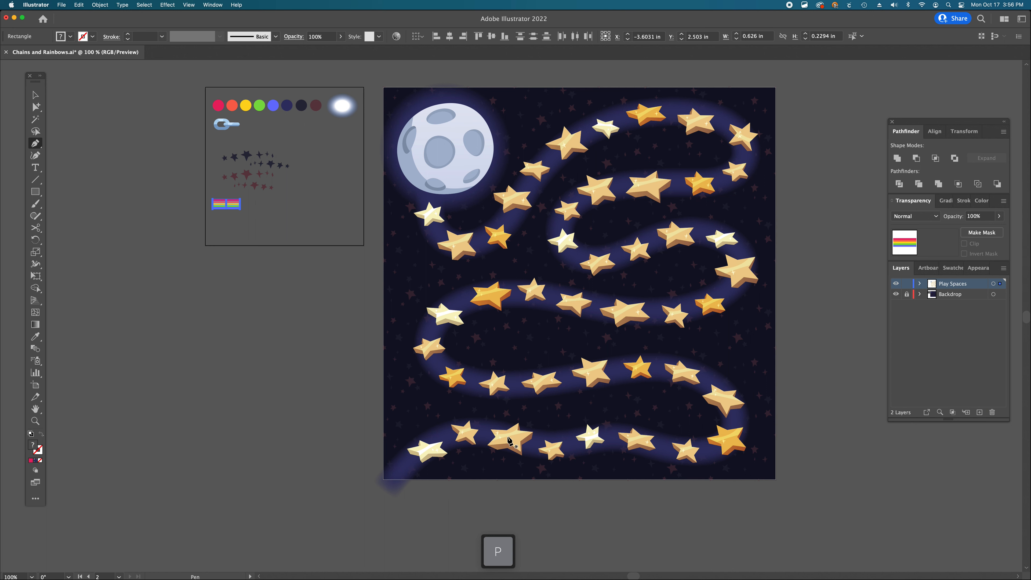
{"action": "left_click_drag", "start_coordinate": [507, 436], "coordinate": [504, 307]}
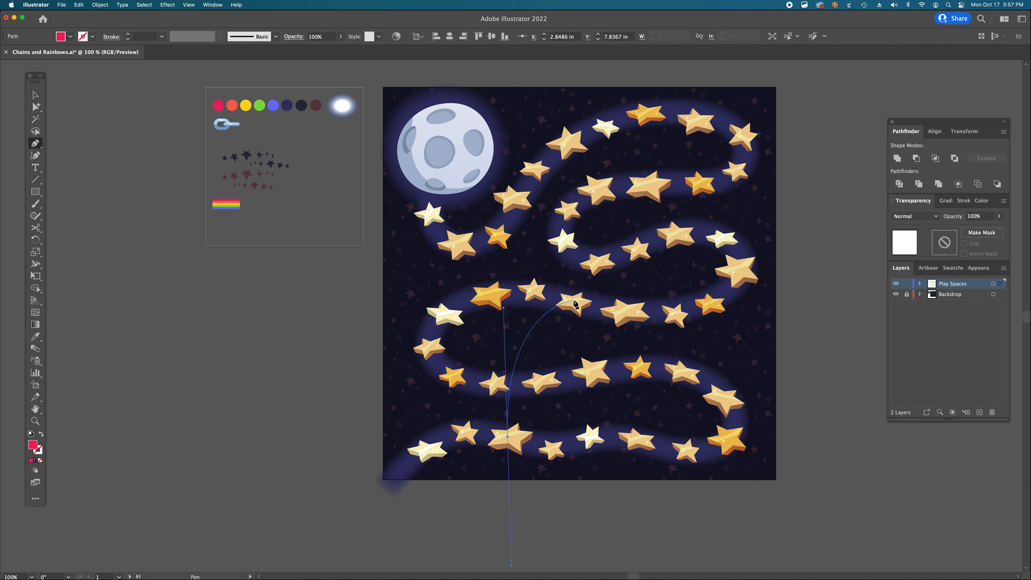
{"action": "left_click_drag", "start_coordinate": [573, 300], "coordinate": [603, 311]}
{"action": "key", "text": "a"}
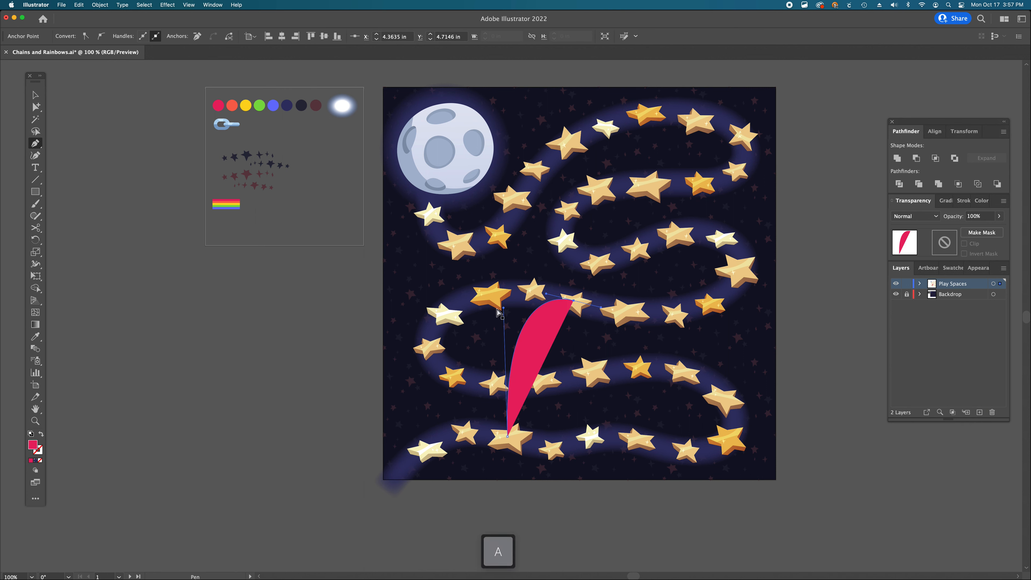
{"action": "left_click_drag", "start_coordinate": [505, 309], "coordinate": [495, 315]}
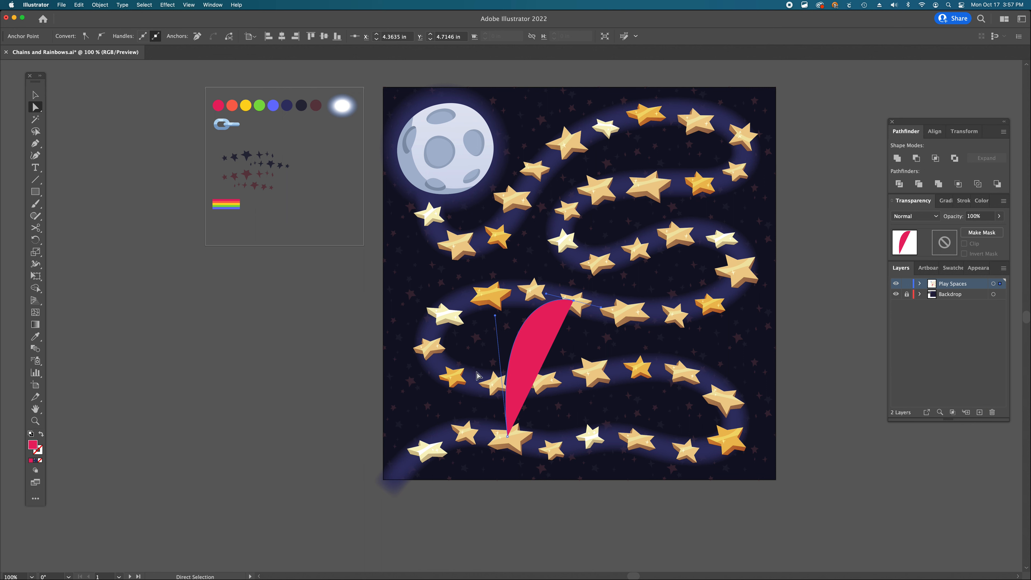
- Remove the path's fill and apply the Rainbow brush to its stroke
{"action": "left_click", "coordinate": [40, 461]}
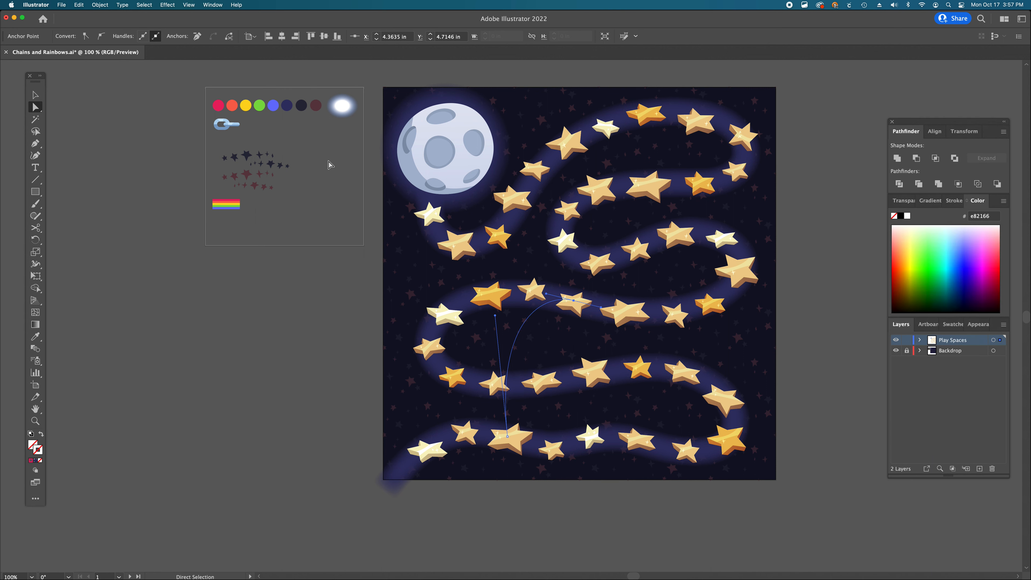
{"action": "key", "text": "v"}
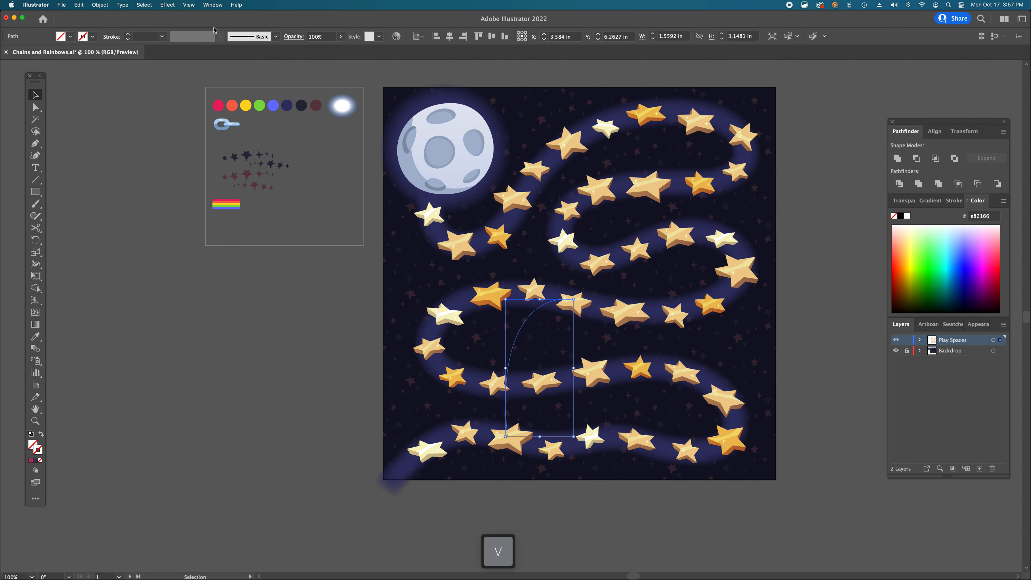
{"action": "left_click", "coordinate": [276, 37]}
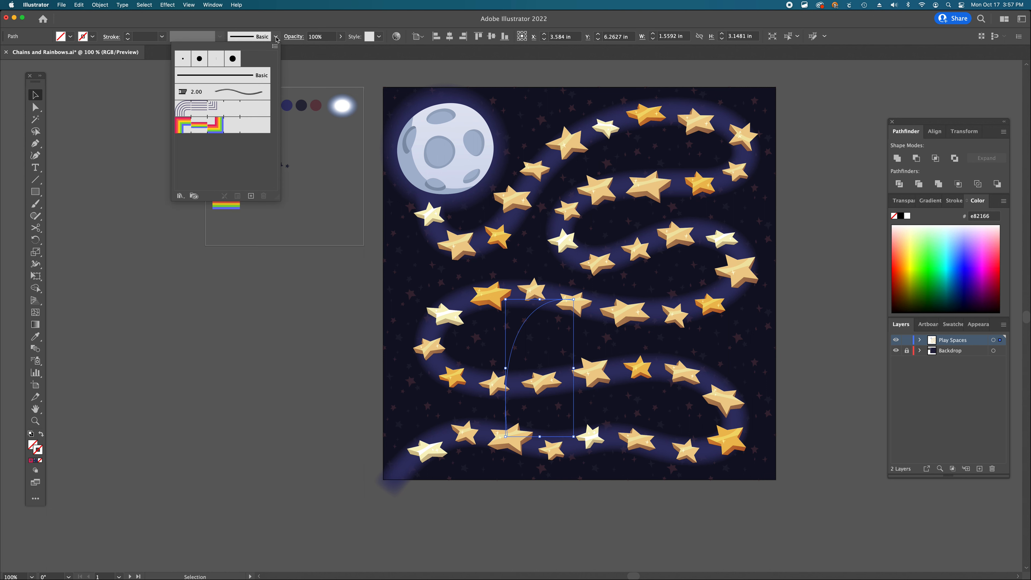
{"action": "left_click", "coordinate": [217, 129]}
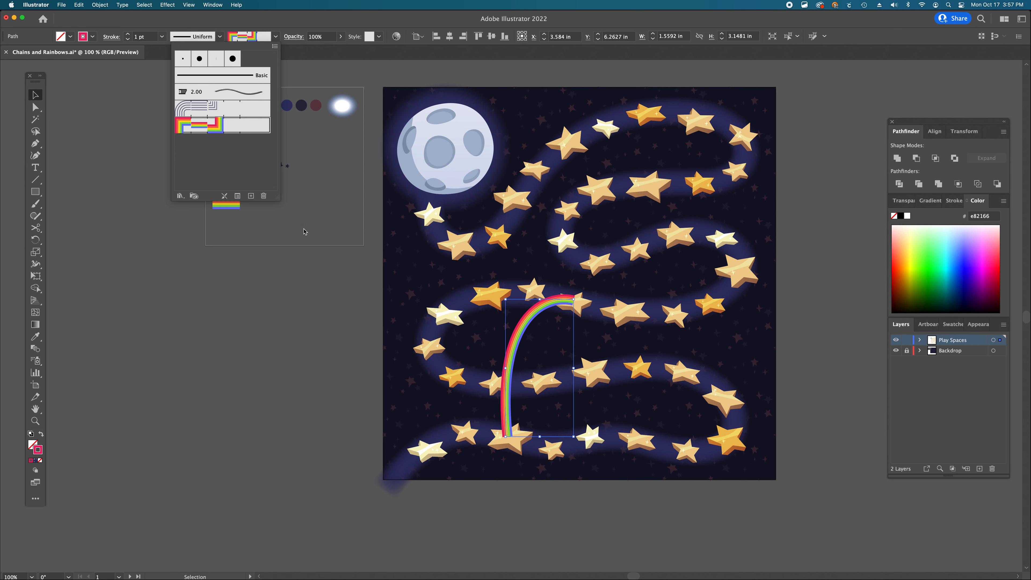
- Adjust the rainbow path's anchors and handles to refine its arch between the stars
{"action": "left_click", "coordinate": [532, 347], "text": "super"}
{"action": "left_click", "coordinate": [533, 347], "text": "super"}
{"action": "key", "text": "a"}
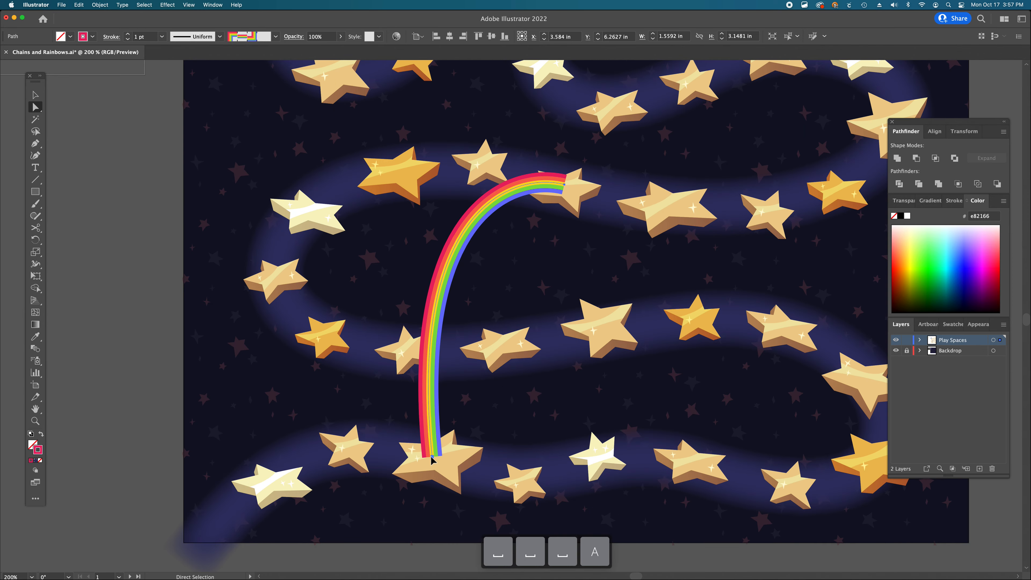
{"action": "left_click", "coordinate": [432, 459]}
{"action": "left_click_drag", "start_coordinate": [407, 215], "coordinate": [389, 187]}
{"action": "left_click", "coordinate": [566, 186]}
{"action": "key", "text": "a"}
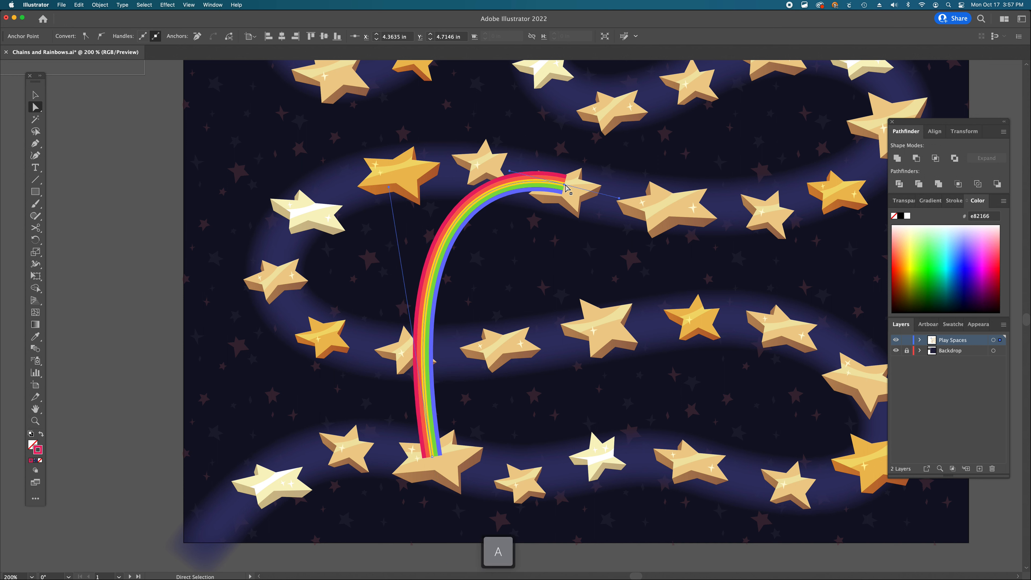
{"action": "left_click_drag", "start_coordinate": [566, 186], "coordinate": [568, 186]}
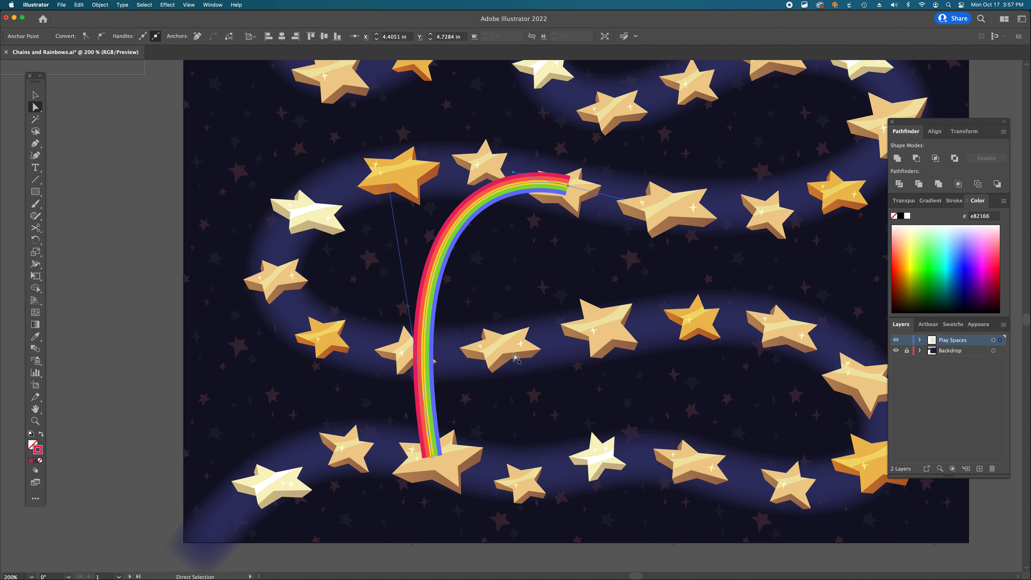
- Set the rainbow path's transparency blending mode to Screen
{"action": "key", "text": "v"}
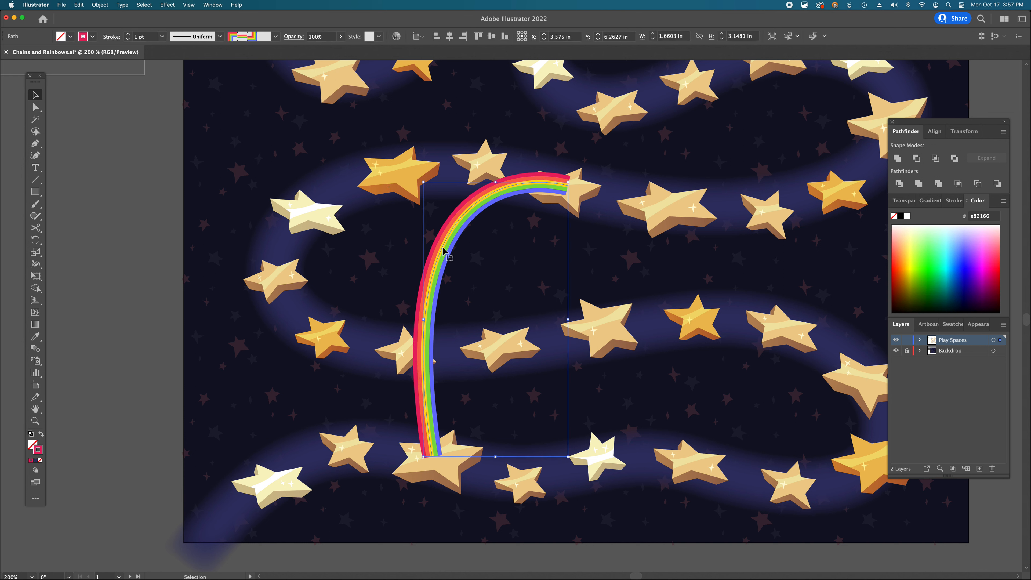
{"action": "left_click", "coordinate": [905, 200]}
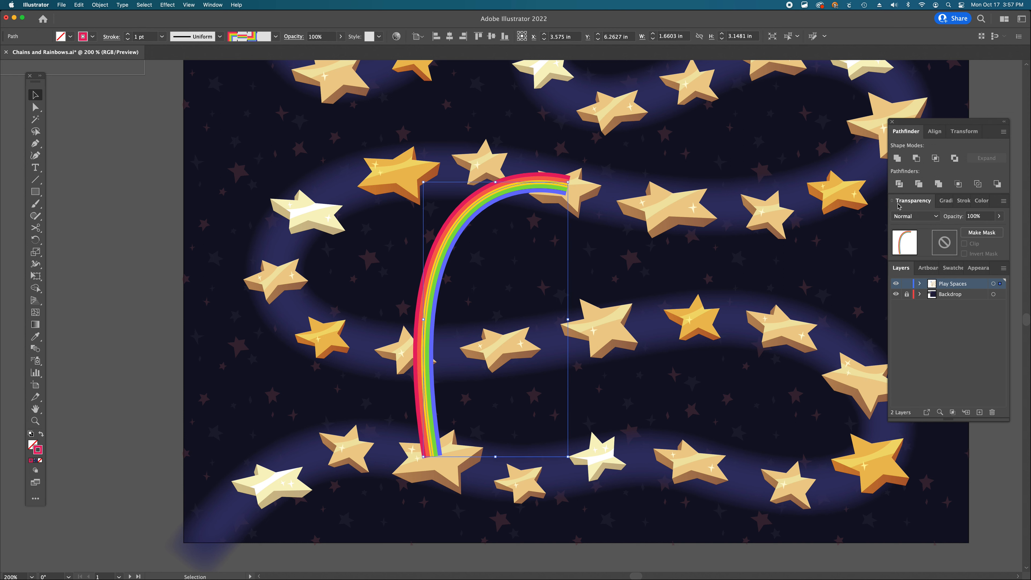
{"action": "left_click", "coordinate": [921, 219]}
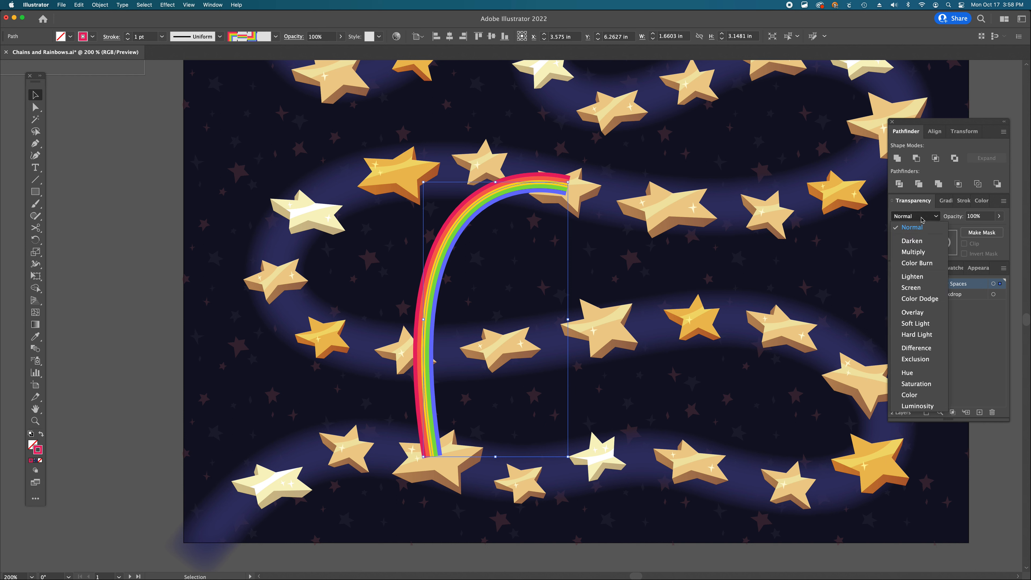
{"action": "left_click", "coordinate": [916, 288]}
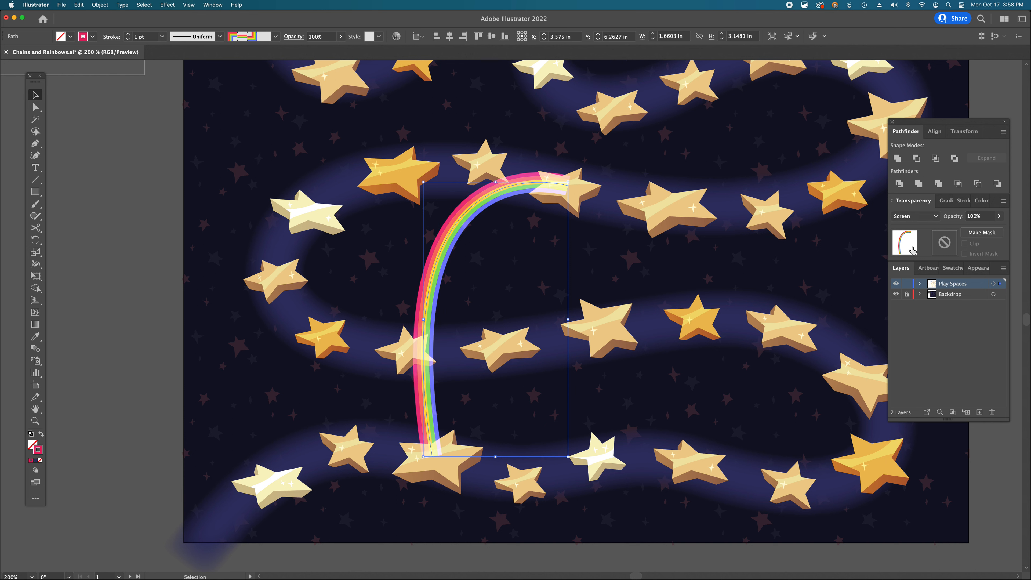
{"action": "left_click", "coordinate": [912, 220]}
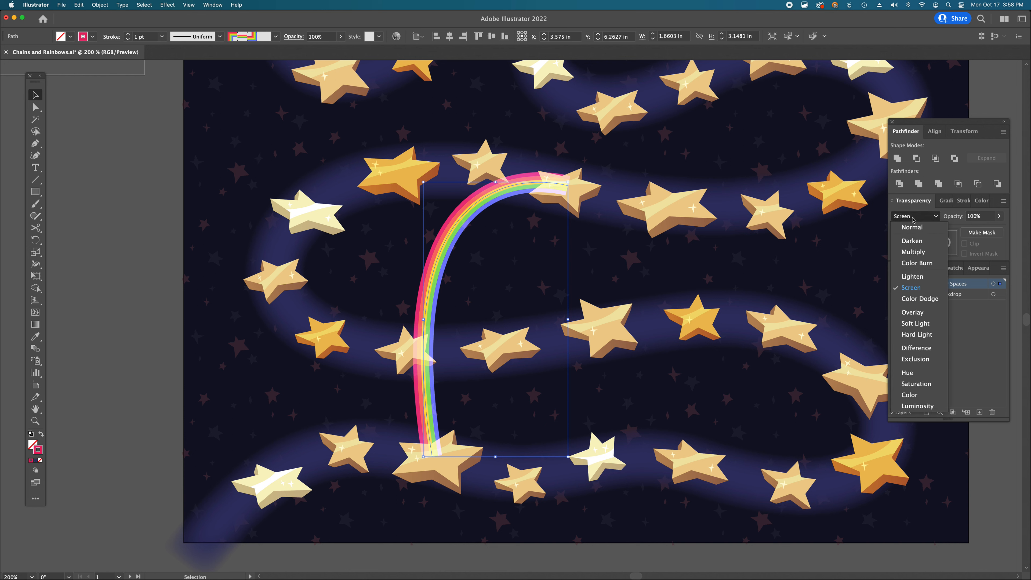
{"action": "left_click", "coordinate": [916, 313]}
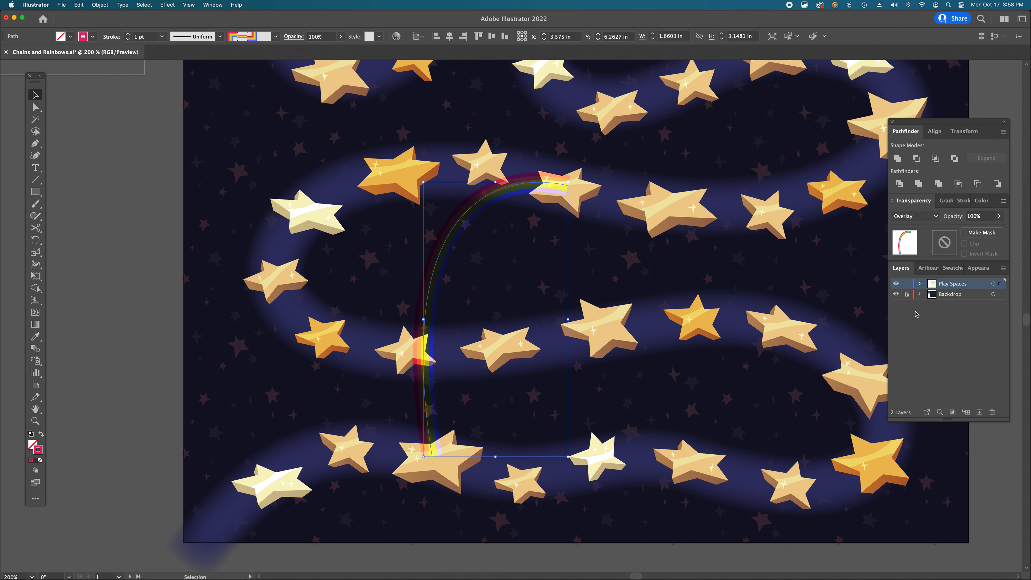
{"action": "left_click", "coordinate": [913, 218]}
{"action": "left_click", "coordinate": [916, 288]}
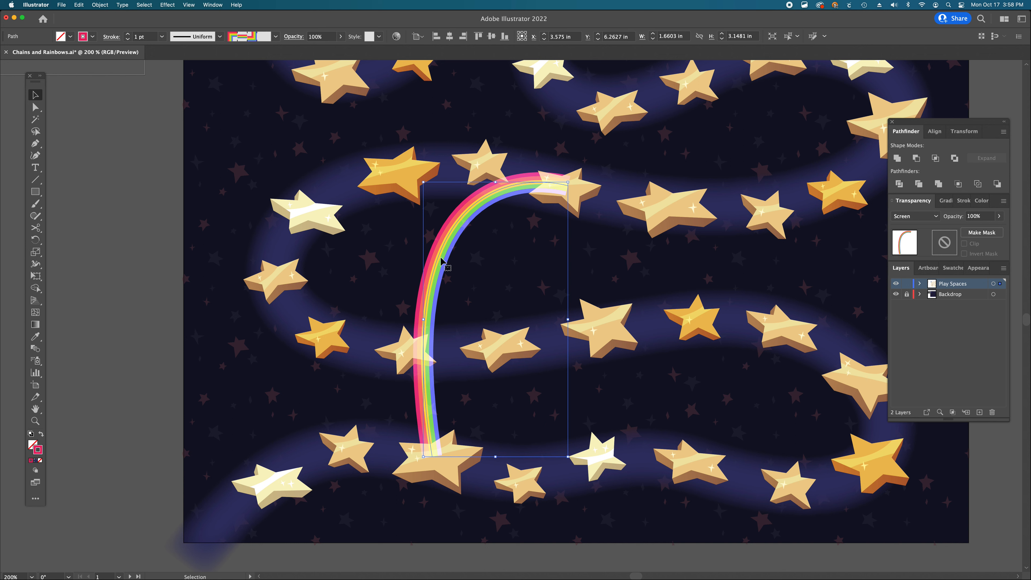
- Use the Width tool to widen the rainbow's base and taper its upper end and middle
{"action": "key", "text": "w"}
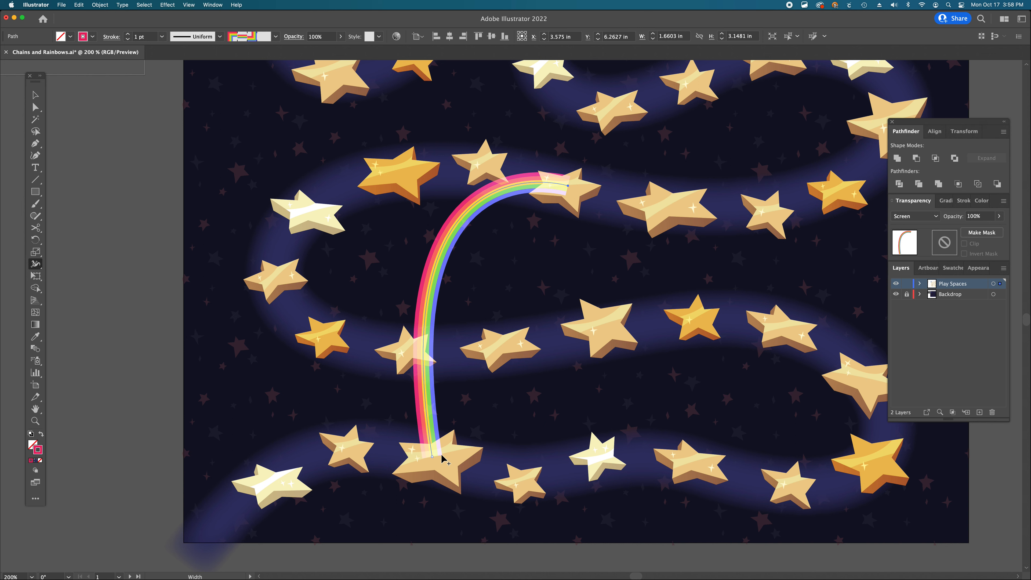
{"action": "key", "text": "shift+w"}
{"action": "left_click_drag", "start_coordinate": [442, 456], "coordinate": [454, 452]}
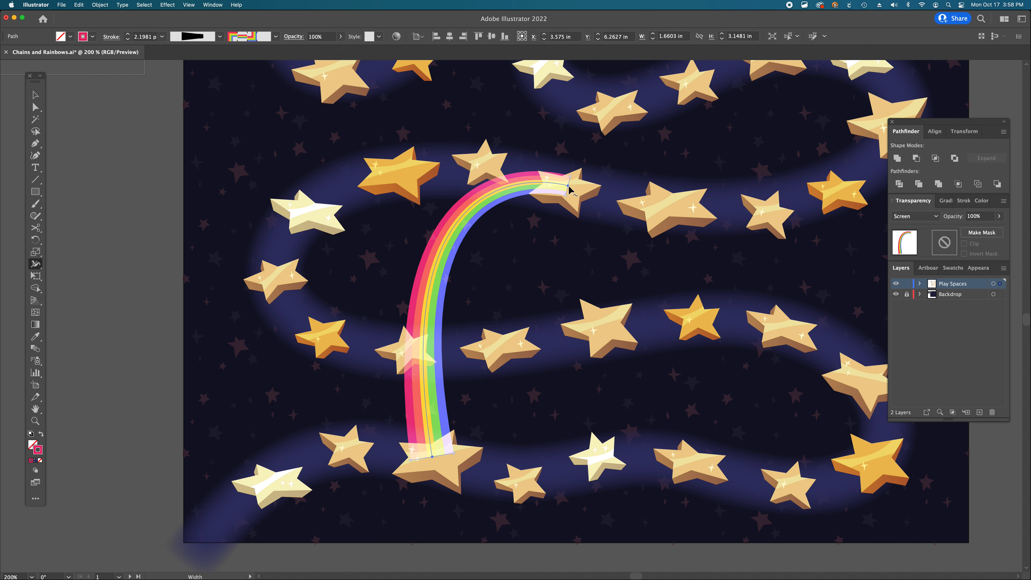
{"action": "left_click_drag", "start_coordinate": [566, 196], "coordinate": [564, 199]}
{"action": "left_click_drag", "start_coordinate": [454, 265], "coordinate": [445, 262]}
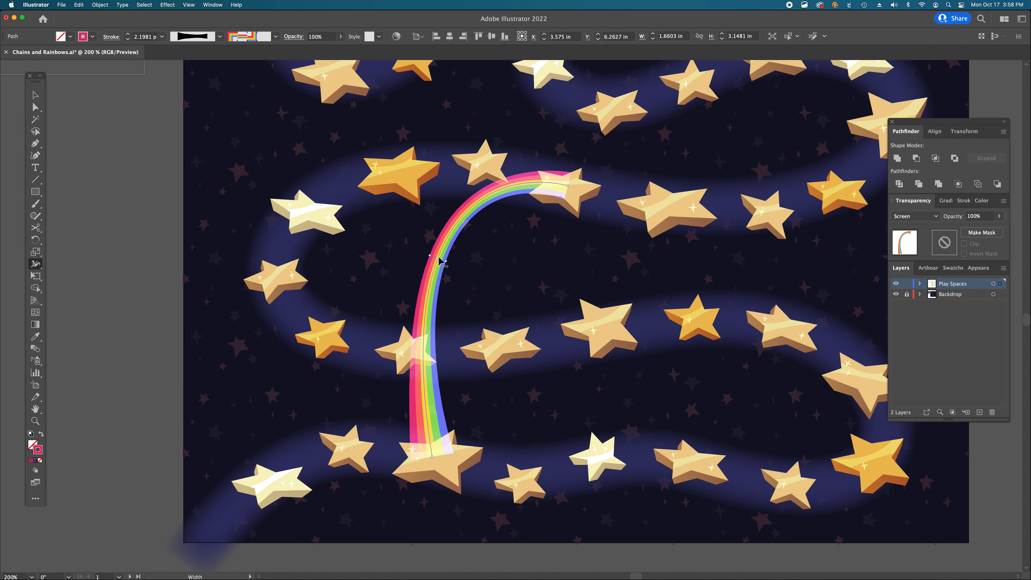
- Nudge the rainbow's end anchor down onto the upper star and deselect the path
{"action": "key", "text": "a"}
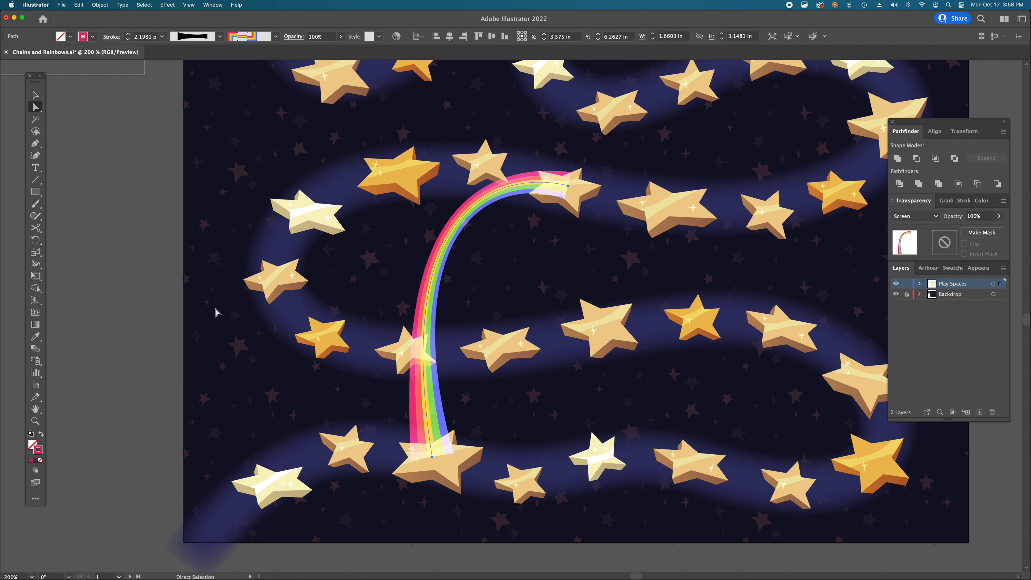
{"action": "left_click", "coordinate": [568, 186]}
{"action": "left_click_drag", "start_coordinate": [568, 188], "coordinate": [565, 200]}
{"action": "key", "text": "shift+w"}
{"action": "key", "text": "a"}
{"action": "key", "text": "super+shift+a"}
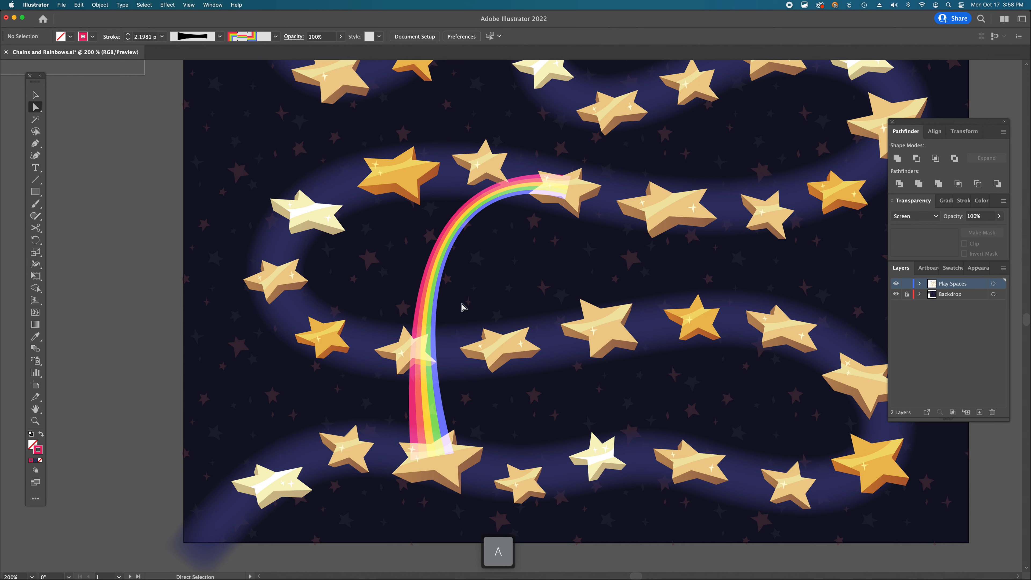
- Zoom in and out around the canvas to inspect the rainbow against the stars
{"action": "left_click", "coordinate": [538, 306], "text": "alt+super"}
{"action": "left_click", "coordinate": [539, 308], "text": "alt+super"}
{"action": "left_click_drag", "start_coordinate": [472, 295], "coordinate": [542, 295]}
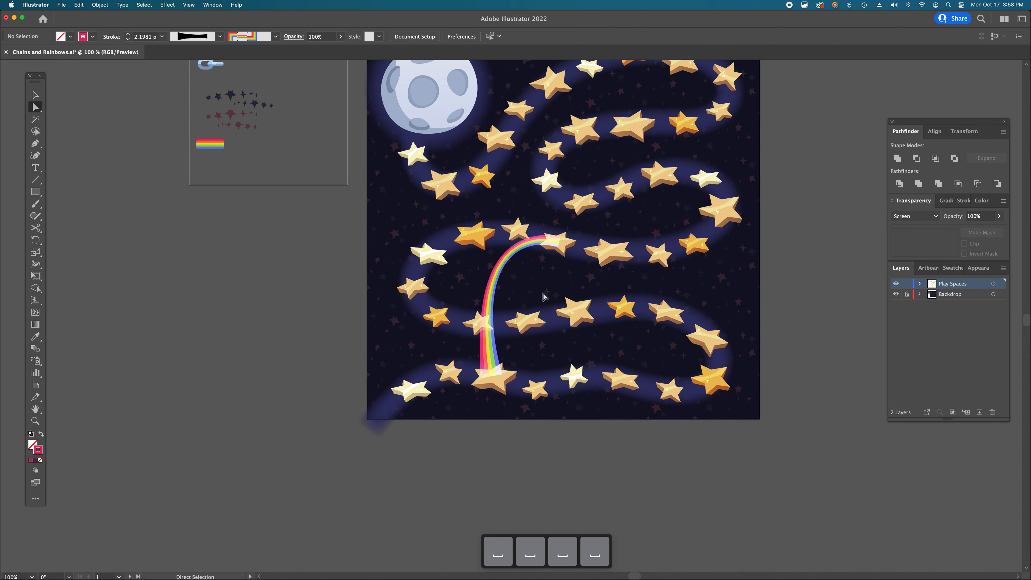
{"action": "left_click", "coordinate": [532, 357], "text": "super"}
{"action": "left_click", "coordinate": [505, 378], "text": "super"}
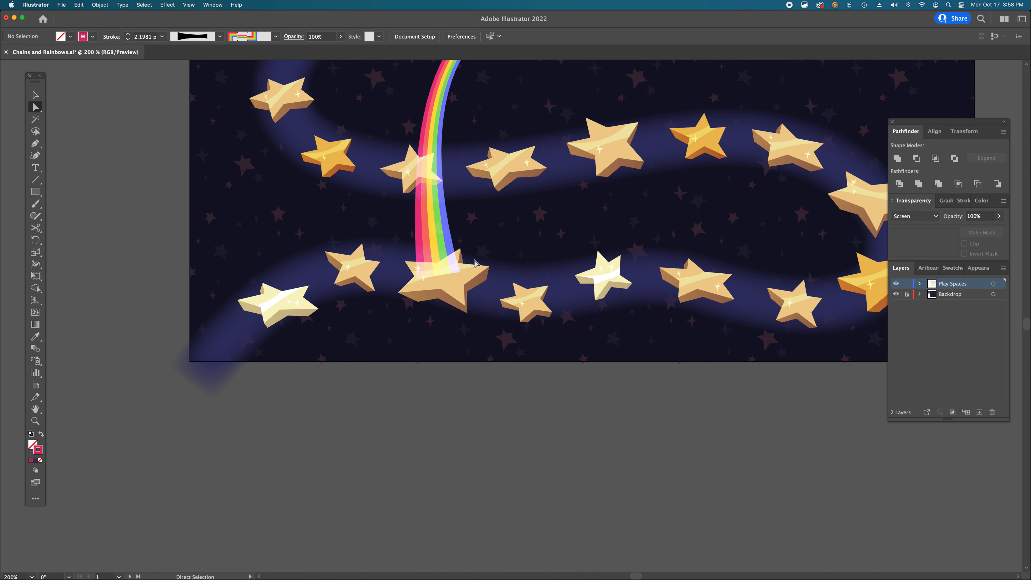
{"action": "scroll", "coordinate": [485, 285], "scroll_direction": "up", "scroll_amount": 3}
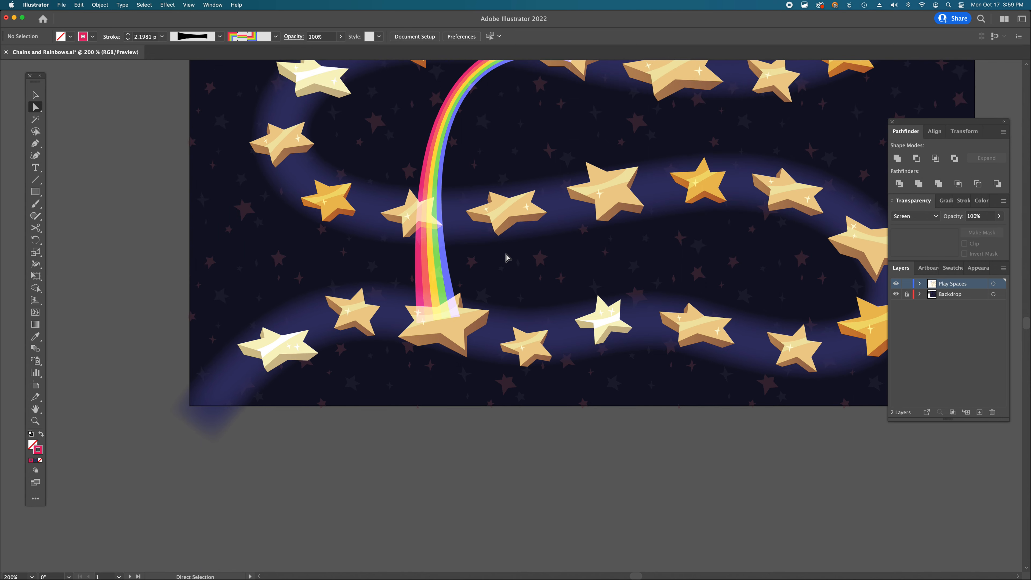
{"action": "key", "text": "space"}
{"action": "left_click", "coordinate": [544, 285], "text": "alt+super"}
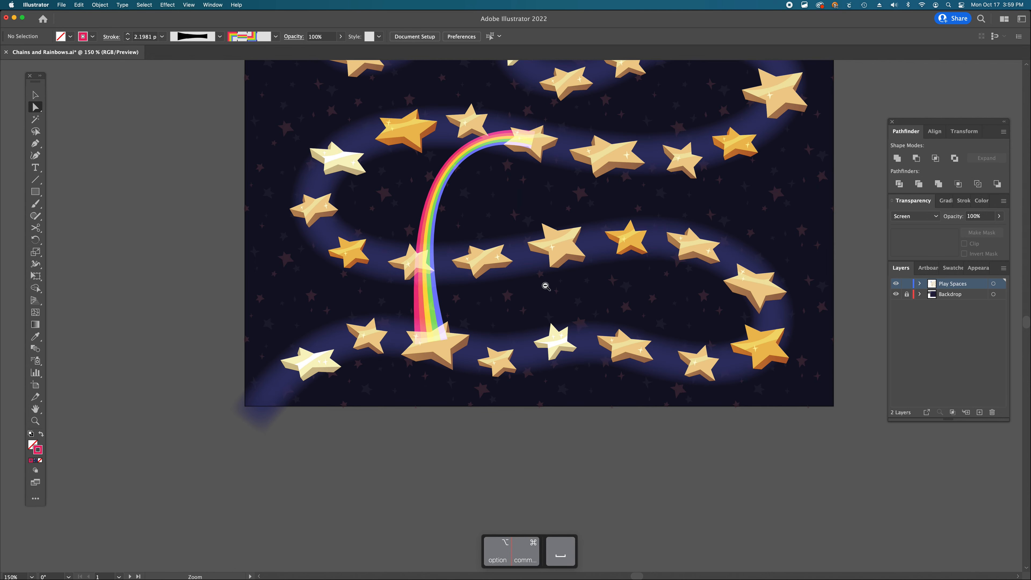
{"action": "left_click", "coordinate": [545, 286], "text": "alt+super"}
{"action": "left_click_drag", "start_coordinate": [483, 249], "coordinate": [546, 286]}
- Inspect the white radial-gradient glow ellipse on the pasteboard and duplicate it onto the star at the rainbow's base
{"action": "key", "text": "v"}
{"action": "left_click", "coordinate": [371, 101]}
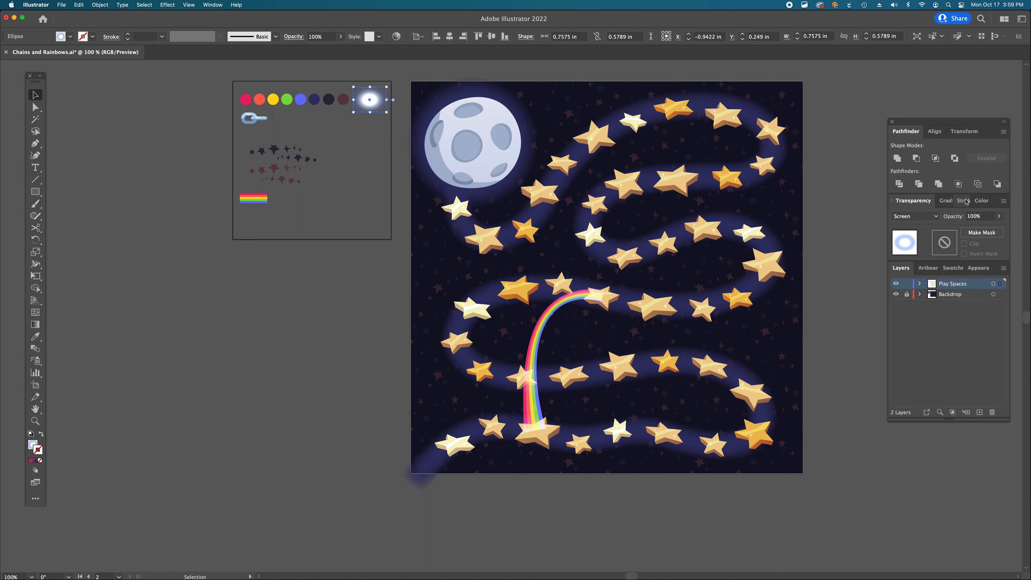
{"action": "left_click", "coordinate": [945, 200]}
{"action": "left_click", "coordinate": [896, 238]}
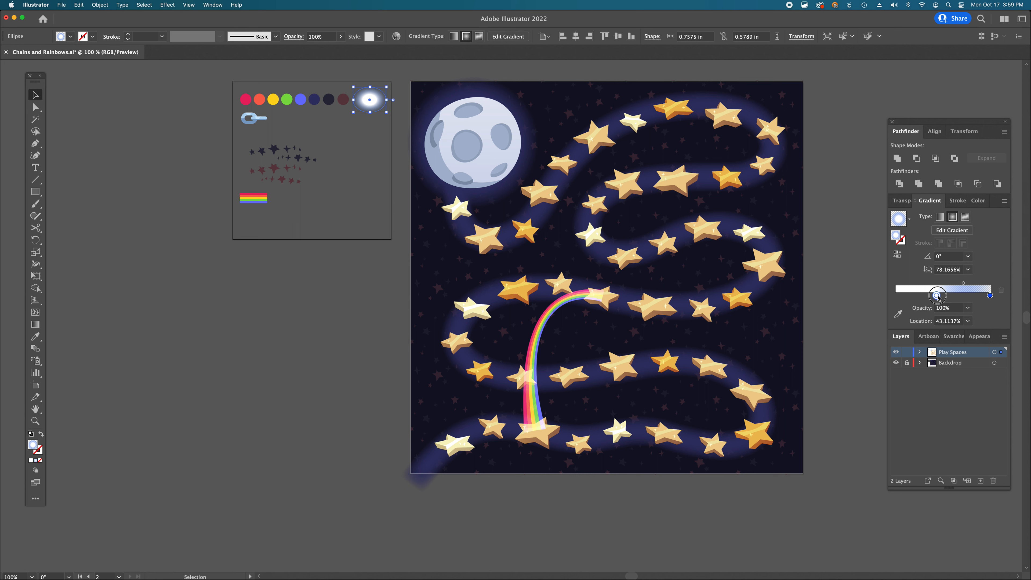
{"action": "left_click", "coordinate": [990, 295]}
{"action": "left_click_drag", "start_coordinate": [374, 102], "coordinate": [540, 430]}
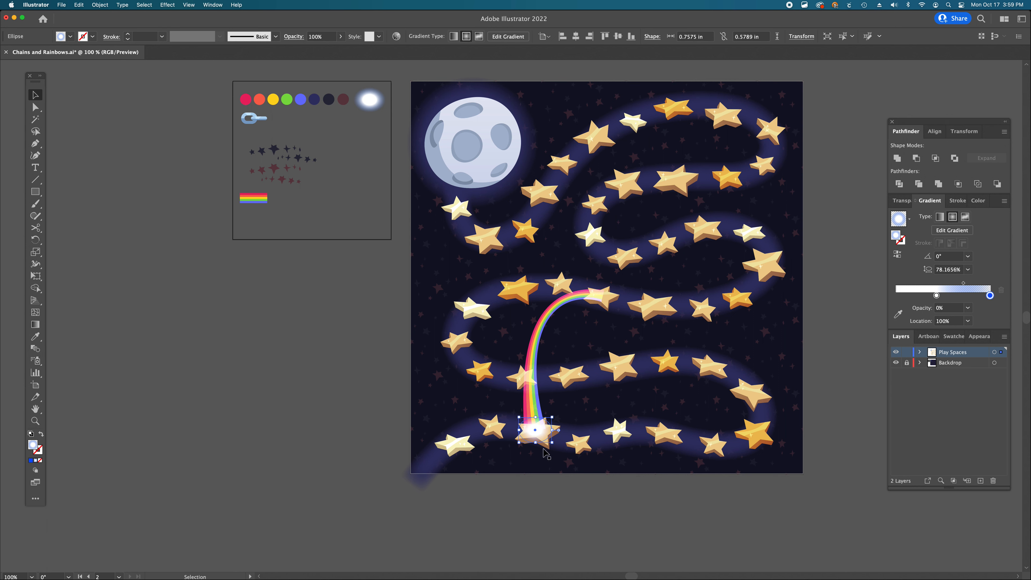
{"action": "left_click", "coordinate": [535, 499]}
{"action": "left_click", "coordinate": [534, 413], "text": "super"}
{"action": "left_click", "coordinate": [544, 394], "text": "super"}
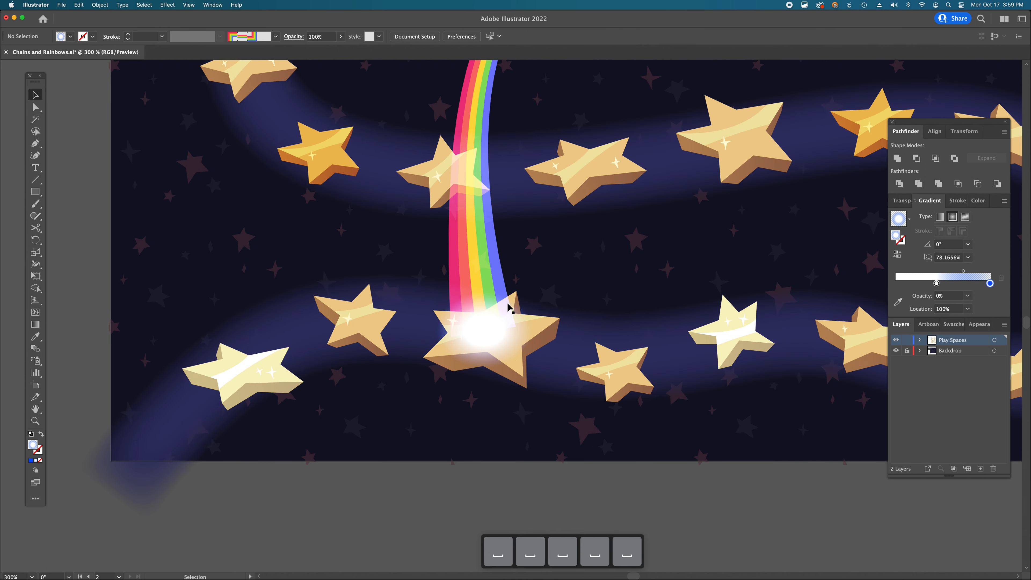
{"action": "left_click", "coordinate": [491, 340]}
{"action": "left_click", "coordinate": [491, 340], "text": "alt+super"}
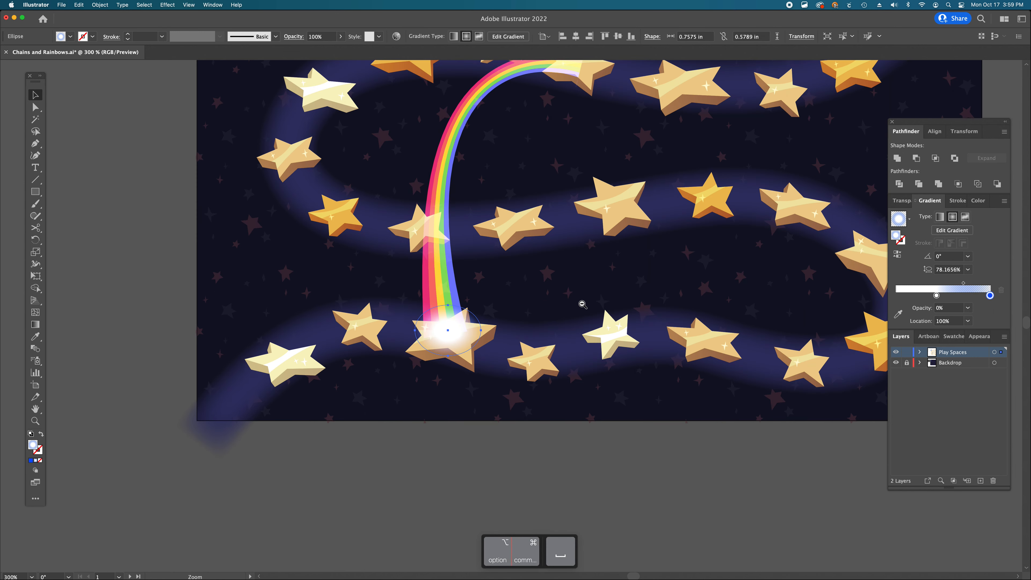
{"action": "left_click_drag", "start_coordinate": [446, 293], "coordinate": [547, 143]}
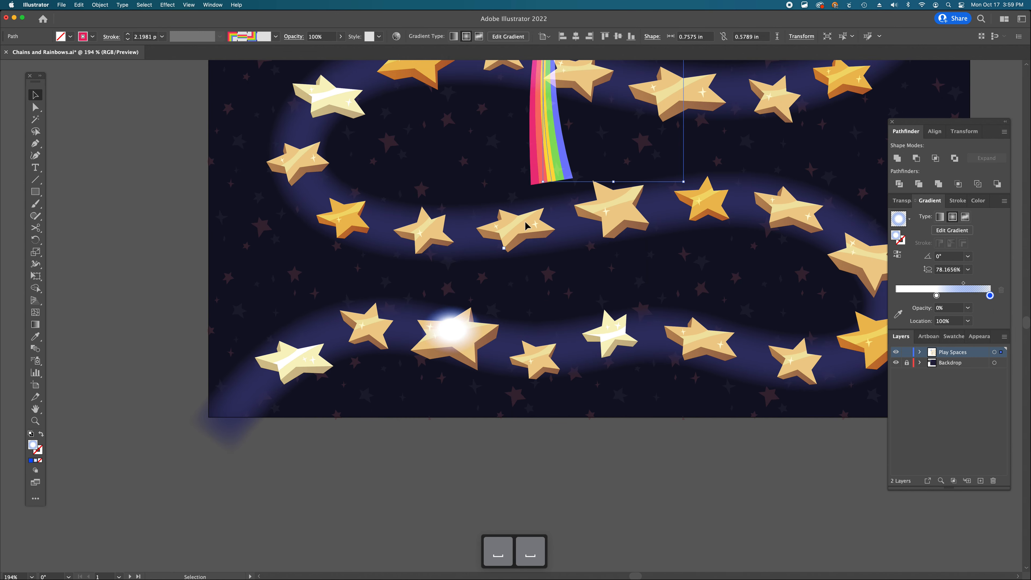
{"action": "key", "text": "super+z"}
{"action": "key", "text": "super+z"}
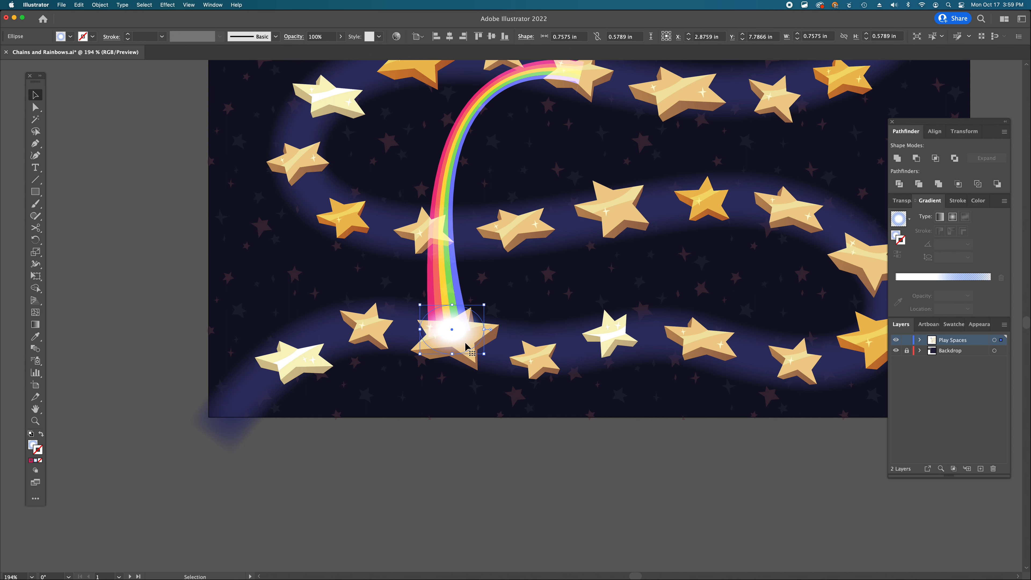
- Duplicate the glow ellipse onto the star at the rainbow's upper end and deselect it
{"action": "key", "text": "super+minus"}
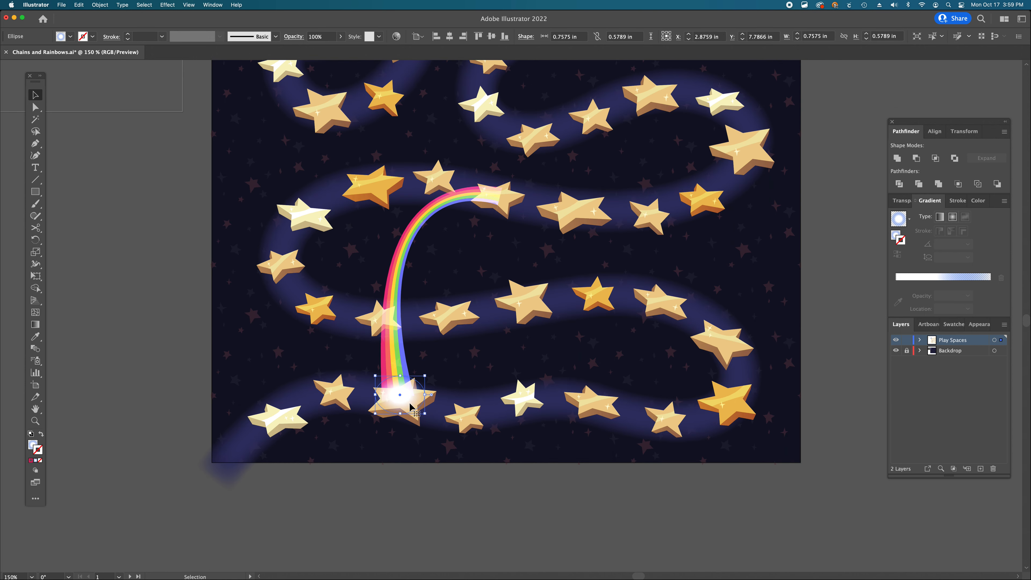
{"action": "left_click_drag", "start_coordinate": [411, 406], "coordinate": [524, 178]}
{"action": "key", "text": "a"}
{"action": "left_click", "coordinate": [838, 297]}
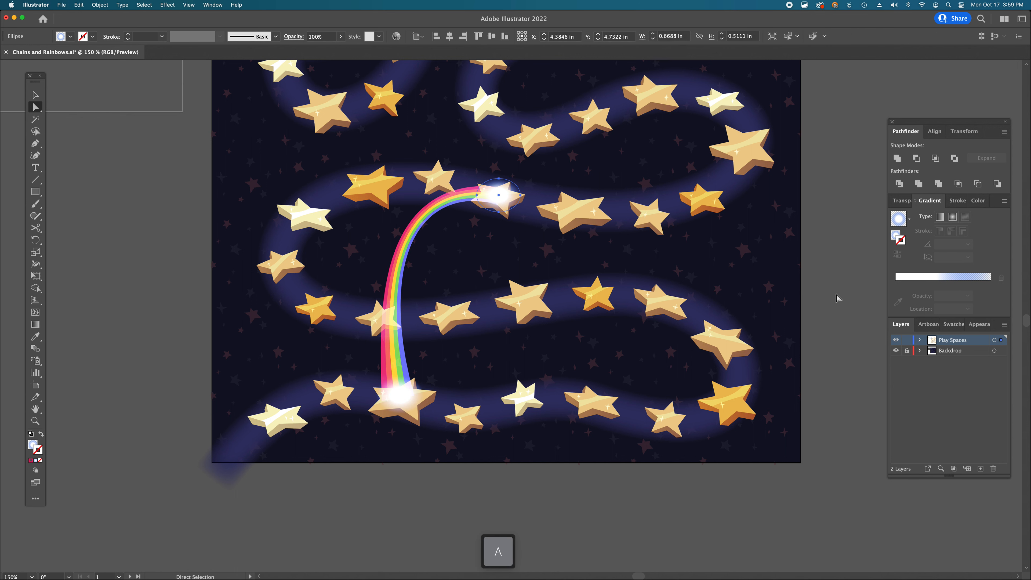
- Duplicate the rainbow path and move the copy down onto the middle row of stars
{"action": "scroll", "coordinate": [611, 272], "scroll_direction": "up", "scroll_amount": 3}
{"action": "scroll", "coordinate": [611, 272], "scroll_direction": "left", "scroll_amount": 4}
{"action": "left_click", "coordinate": [574, 316], "text": "alt+super"}
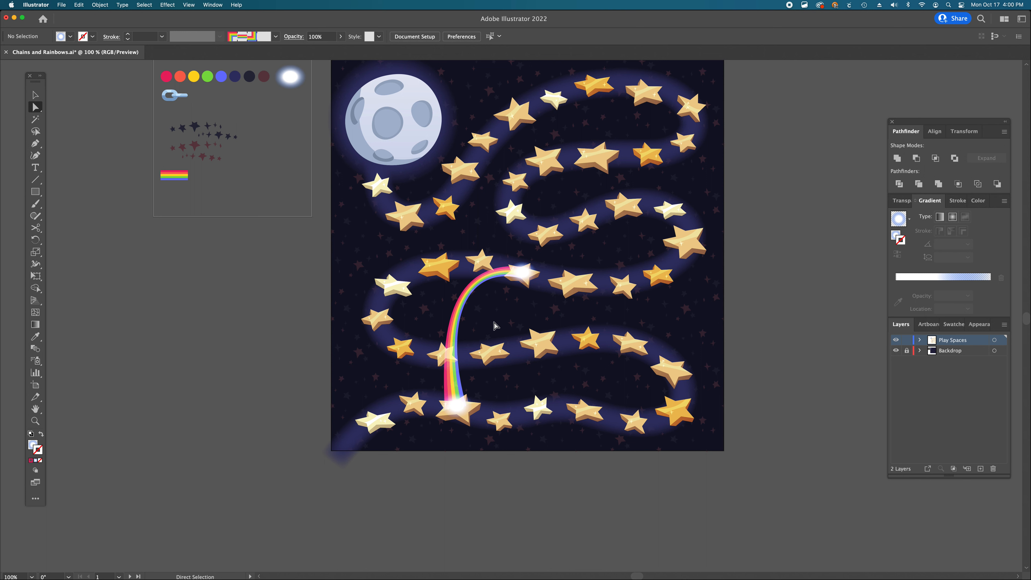
{"action": "key", "text": "v"}
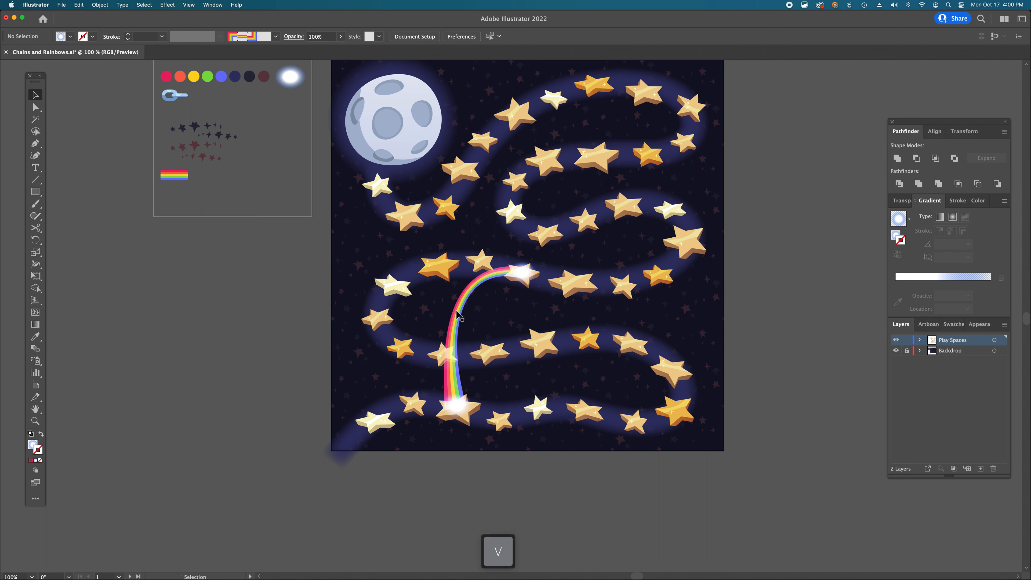
{"action": "left_click", "coordinate": [459, 317]}
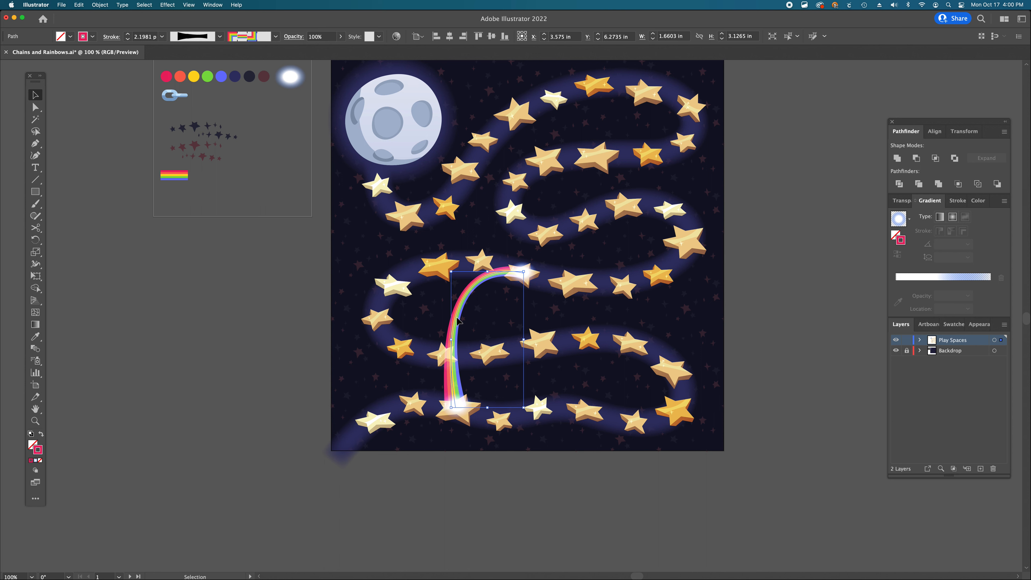
{"action": "left_click_drag", "start_coordinate": [457, 321], "coordinate": [486, 359], "text": "alt"}
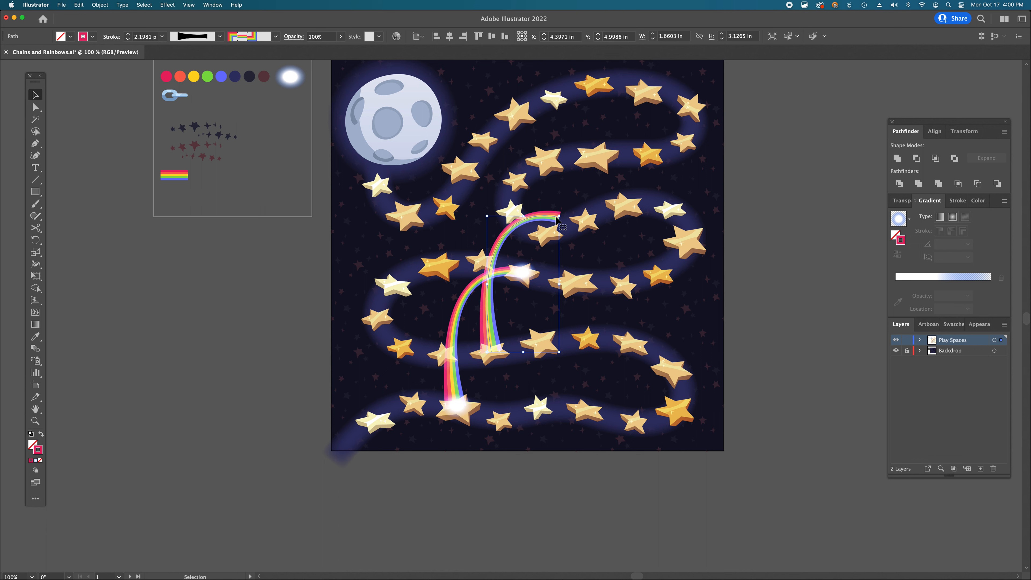
- Move the copy's end anchor to a star further right on the middle row and bend its handles into a low arch
{"action": "key", "text": "a"}
{"action": "left_click_drag", "start_coordinate": [559, 219], "coordinate": [634, 345]}
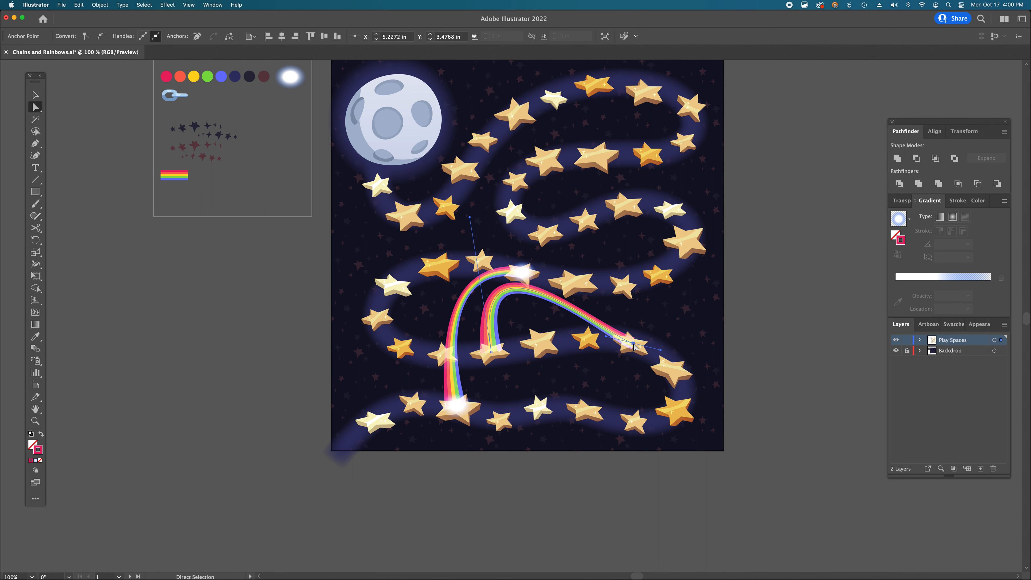
{"action": "left_click_drag", "start_coordinate": [521, 293], "coordinate": [573, 312]}
{"action": "left_click_drag", "start_coordinate": [656, 353], "coordinate": [648, 367]}
{"action": "left_click_drag", "start_coordinate": [551, 246], "coordinate": [527, 267]}
- Fine-tune the second rainbow's end anchor and handles so the arch sits between the two stars
{"action": "key", "text": "w"}
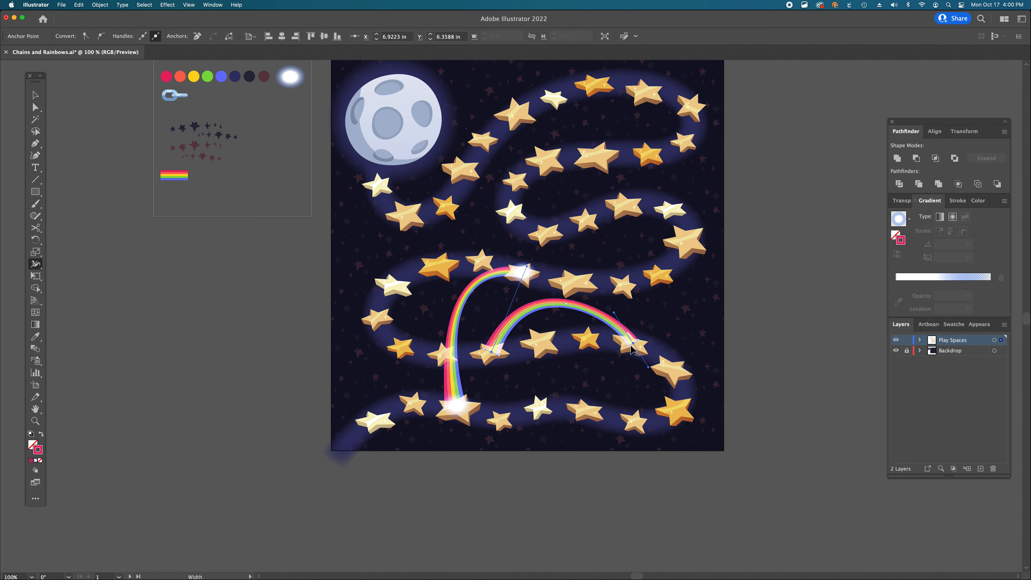
{"action": "key", "text": "a"}
{"action": "left_click_drag", "start_coordinate": [631, 343], "coordinate": [630, 344]}
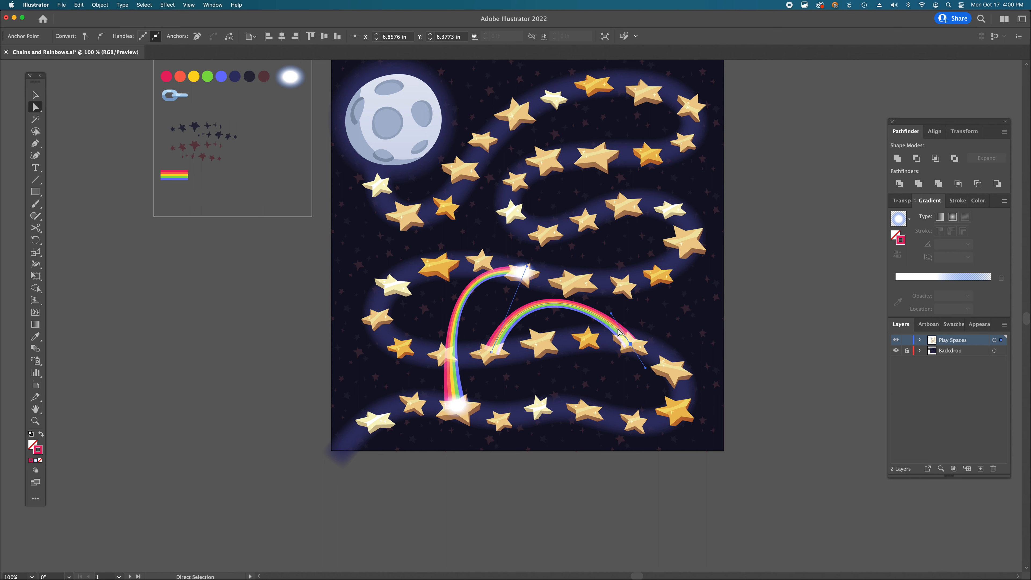
{"action": "mouse_move", "coordinate": [610, 313]}
{"action": "left_mouse_down"}
{"action": "mouse_move", "coordinate": [614, 304]}
{"action": "mouse_move", "coordinate": [613, 313]}
{"action": "left_mouse_up"}
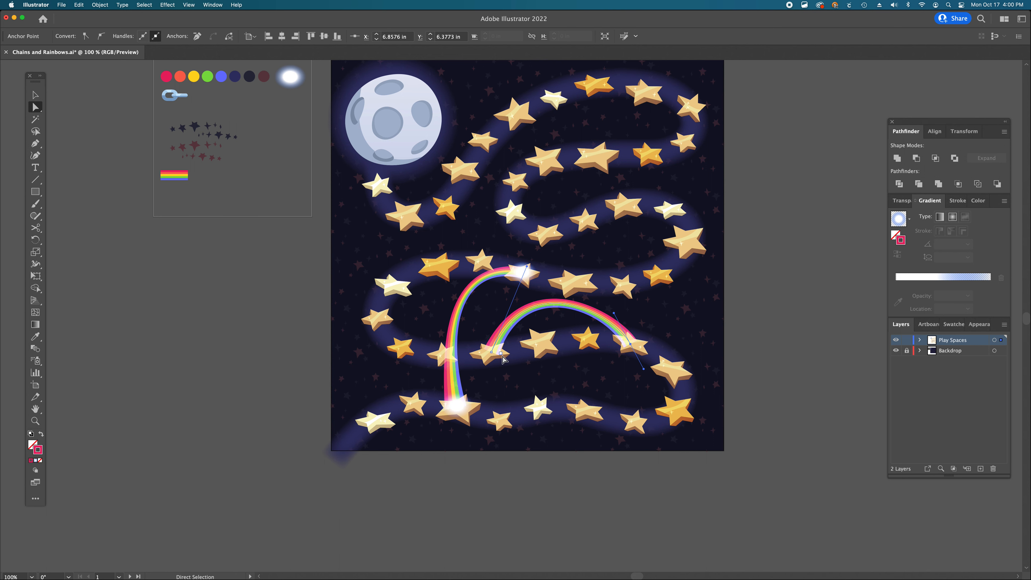
{"action": "left_click_drag", "start_coordinate": [526, 266], "coordinate": [534, 272]}
{"action": "left_click", "coordinate": [584, 445]}
- Duplicate a glow ellipse onto the star at the second rainbow's right end, then deselect
{"action": "key", "text": "a"}
{"action": "left_click", "coordinate": [543, 333], "text": "super"}
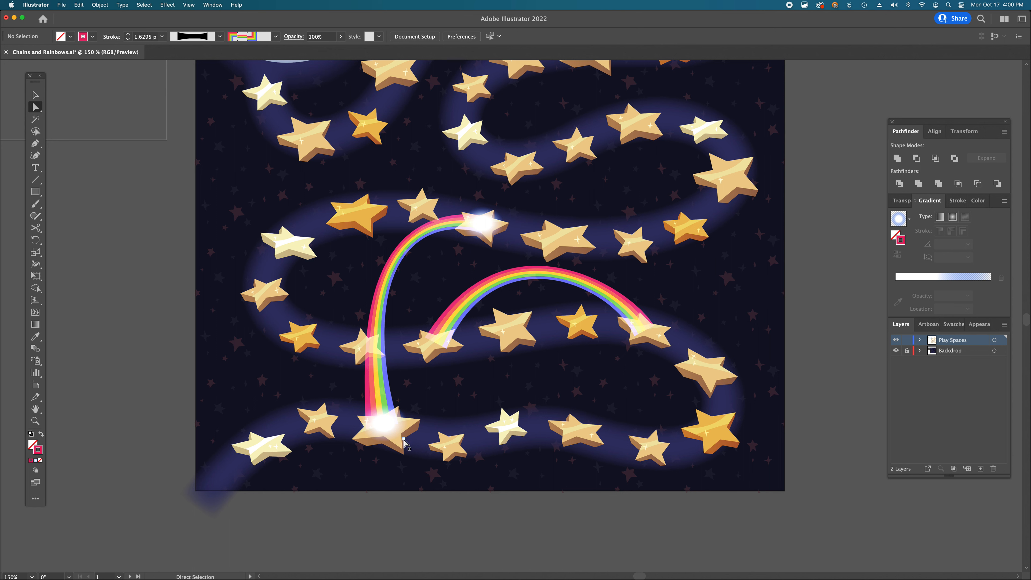
{"action": "key", "text": "v"}
{"action": "left_click", "coordinate": [489, 217]}
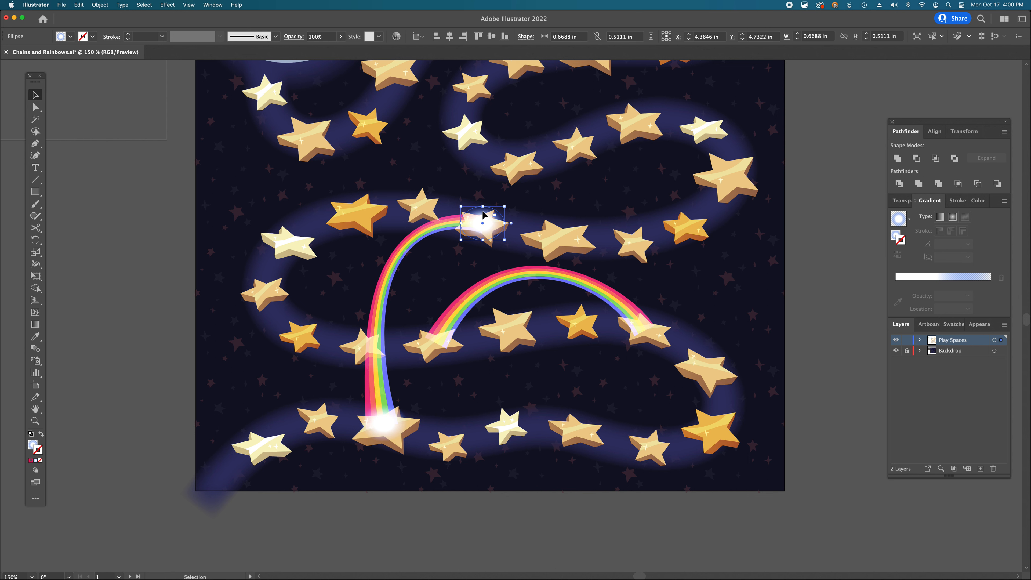
{"action": "left_click_drag", "start_coordinate": [482, 215], "coordinate": [650, 332]}
{"action": "key", "text": "r"}
{"action": "key", "text": "v"}
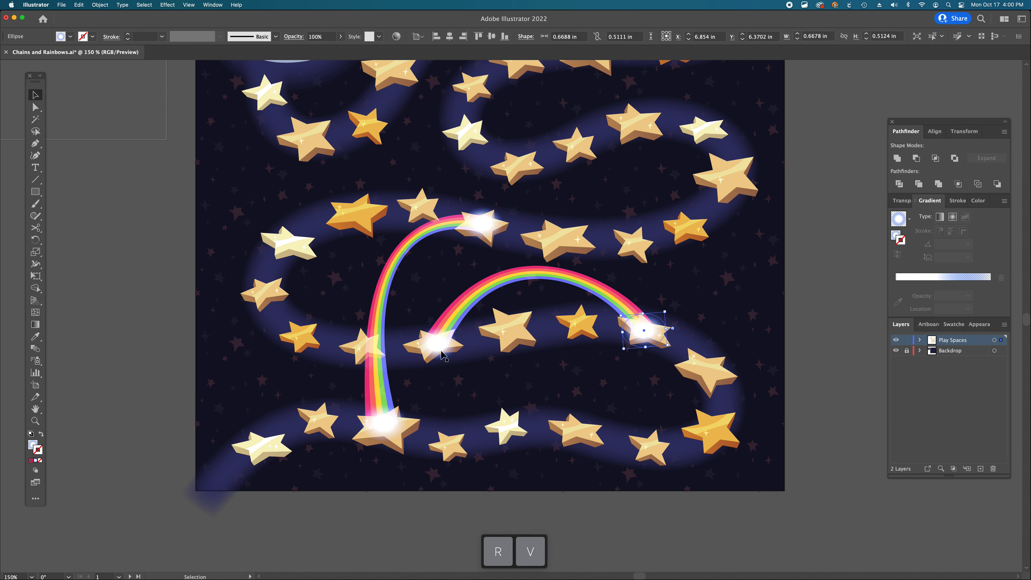
{"action": "left_click", "coordinate": [450, 350]}
{"action": "key", "text": "super+shift+a"}
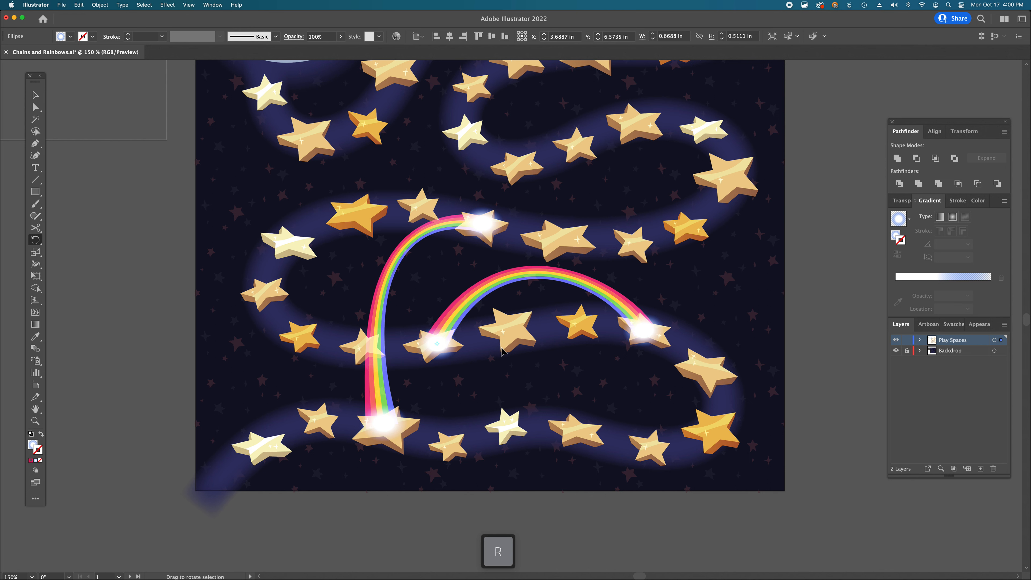
- Duplicate the second rainbow and move the copy up toward the next row of stars
{"action": "key", "text": "a"}
{"action": "left_click", "coordinate": [543, 322], "text": "alt+super"}
{"action": "left_click", "coordinate": [542, 321], "text": "alt+super"}
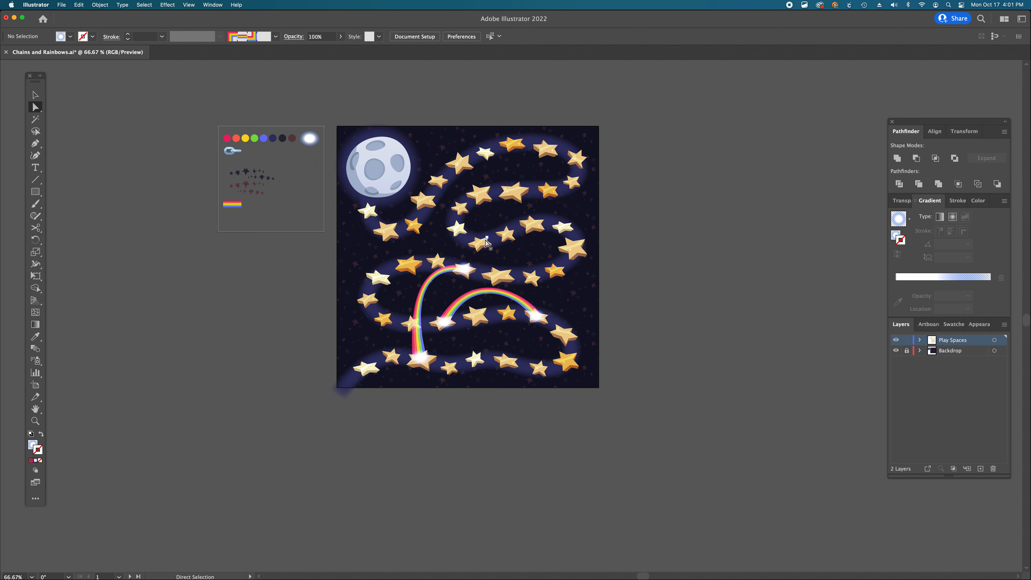
{"action": "key", "text": "v"}
{"action": "left_click", "coordinate": [467, 302]}
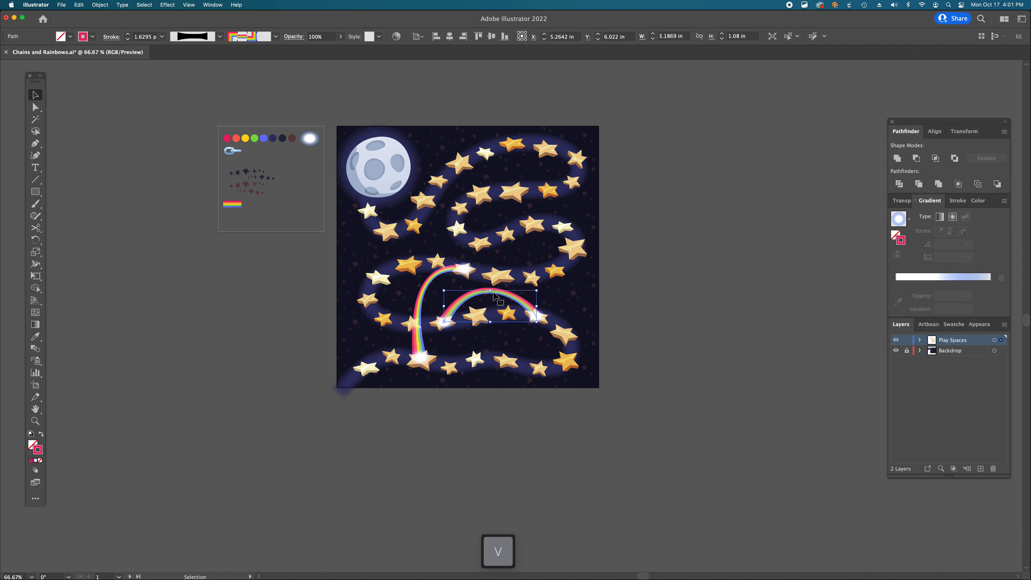
{"action": "left_click_drag", "start_coordinate": [495, 294], "coordinate": [498, 262]}
- Move the third rainbow's start anchor and adjust its handles into a narrow arch between two upper stars
{"action": "key", "text": "a"}
{"action": "left_click_drag", "start_coordinate": [440, 283], "coordinate": [478, 244]}
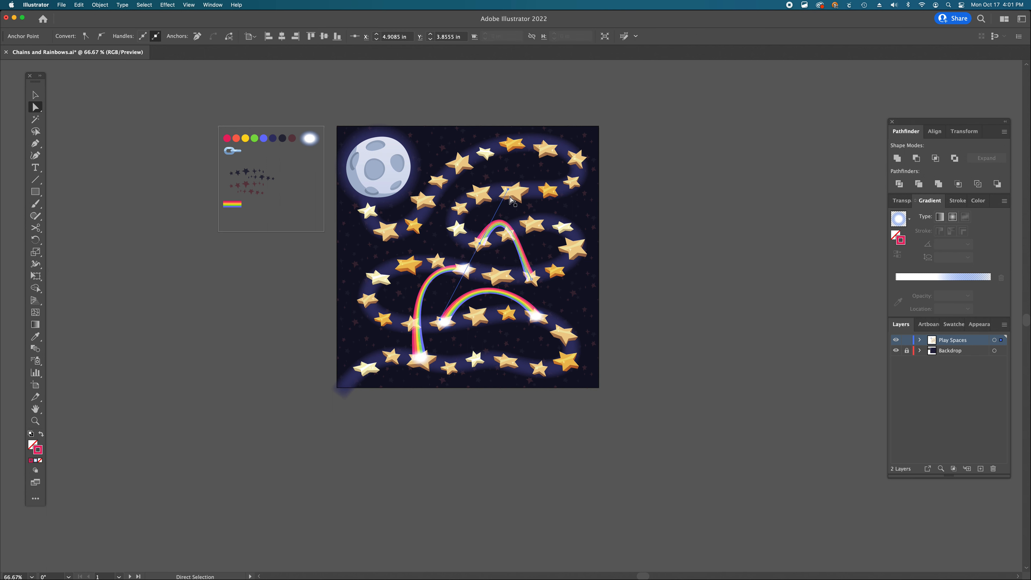
{"action": "mouse_move", "coordinate": [510, 193]}
{"action": "left_mouse_down"}
{"action": "mouse_move", "coordinate": [497, 236]}
{"action": "mouse_move", "coordinate": [522, 239]}
{"action": "mouse_move", "coordinate": [518, 207]}
{"action": "left_mouse_up"}
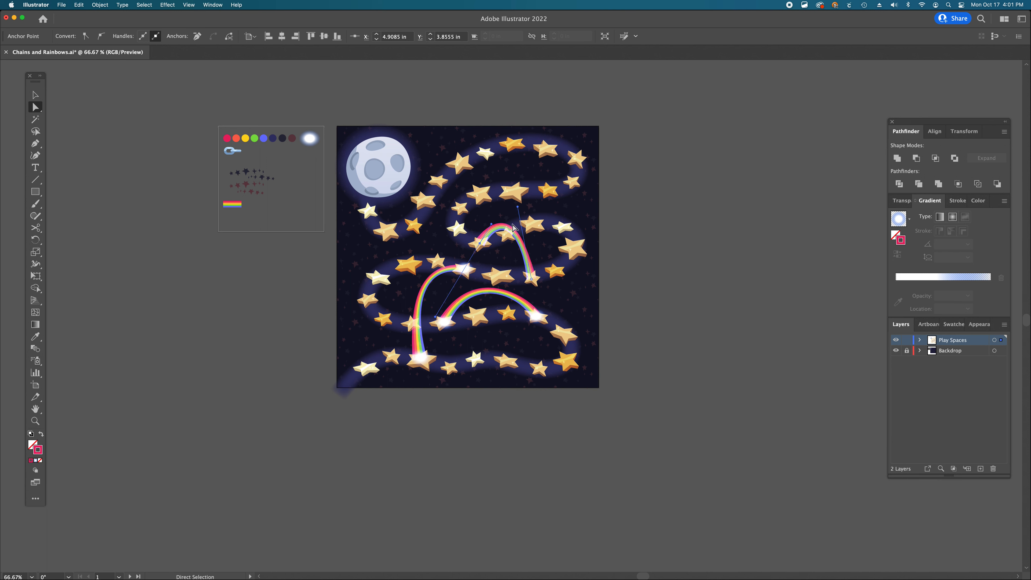
{"action": "left_click_drag", "start_coordinate": [517, 207], "coordinate": [481, 220]}
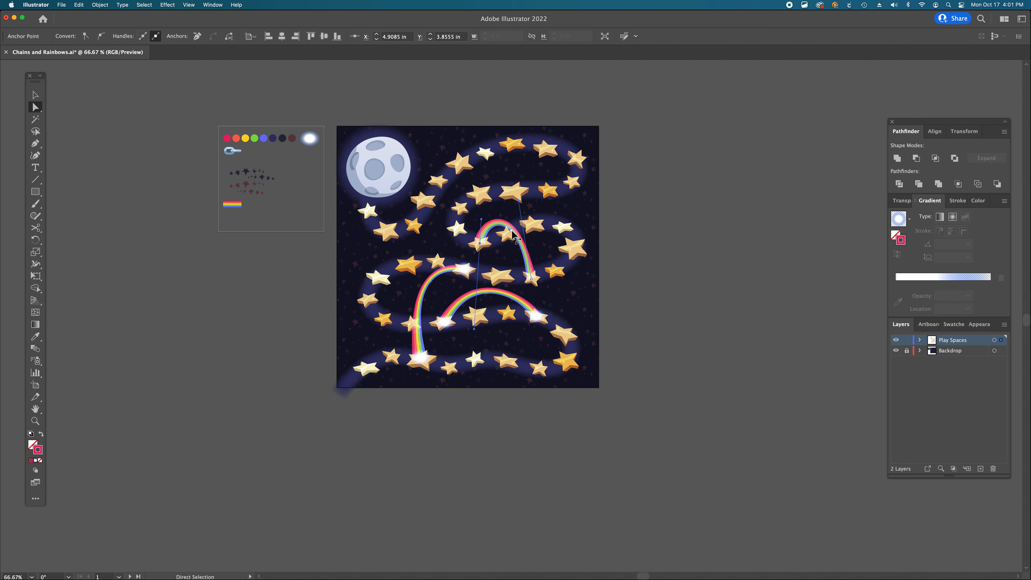
- Duplicate a glow ellipse onto the star at the third rainbow's start, then deselect
{"action": "left_click", "coordinate": [533, 294], "text": "super"}
{"action": "left_click", "coordinate": [498, 270], "text": "super"}
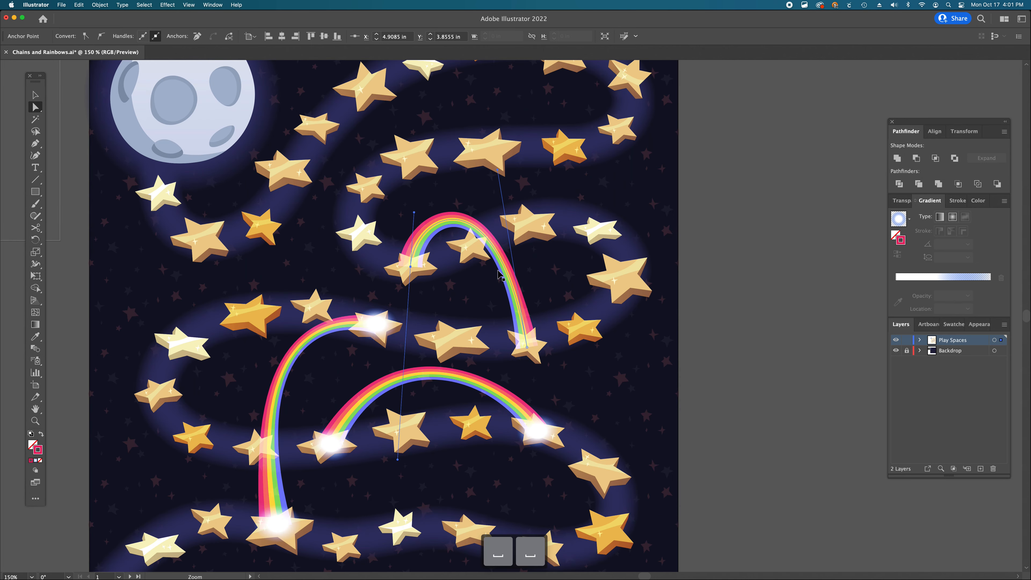
{"action": "left_click", "coordinate": [731, 391]}
{"action": "key", "text": "v"}
{"action": "key", "text": "a"}
{"action": "left_click", "coordinate": [530, 347]}
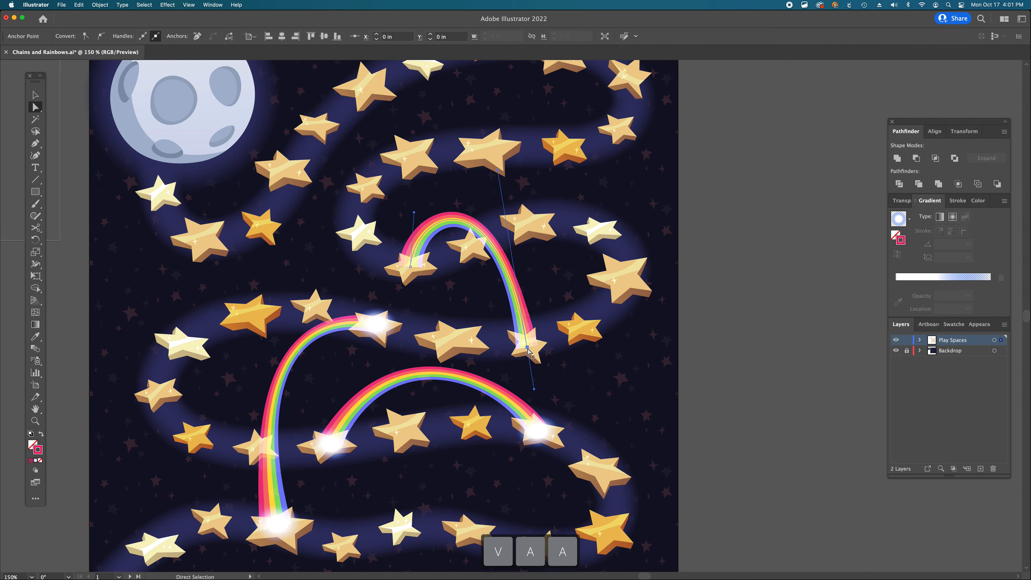
{"action": "left_click", "coordinate": [731, 345]}
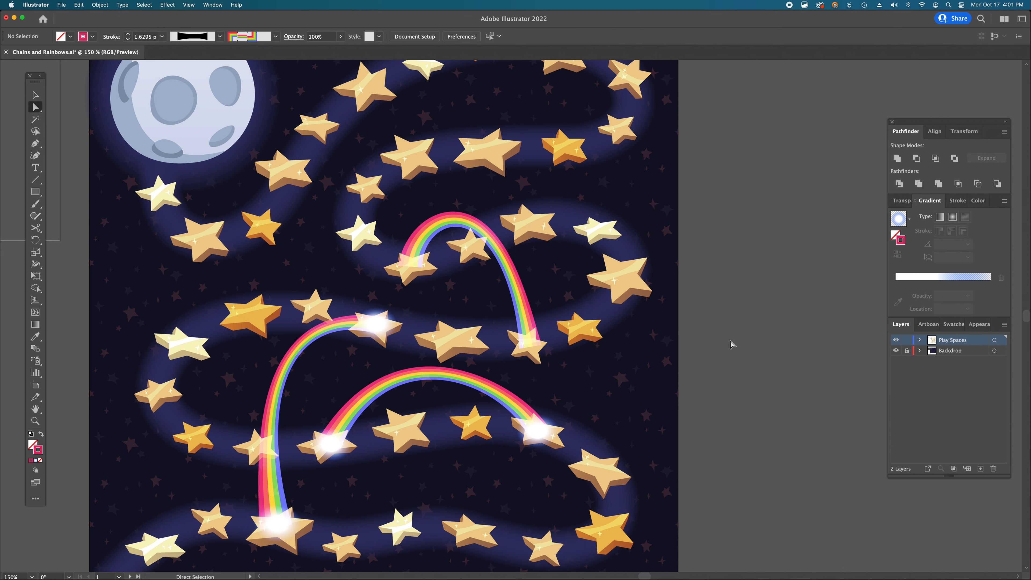
{"action": "left_click", "coordinate": [540, 434]}
{"action": "left_click_drag", "start_coordinate": [539, 432], "coordinate": [422, 265]}
{"action": "left_click", "coordinate": [766, 402]}
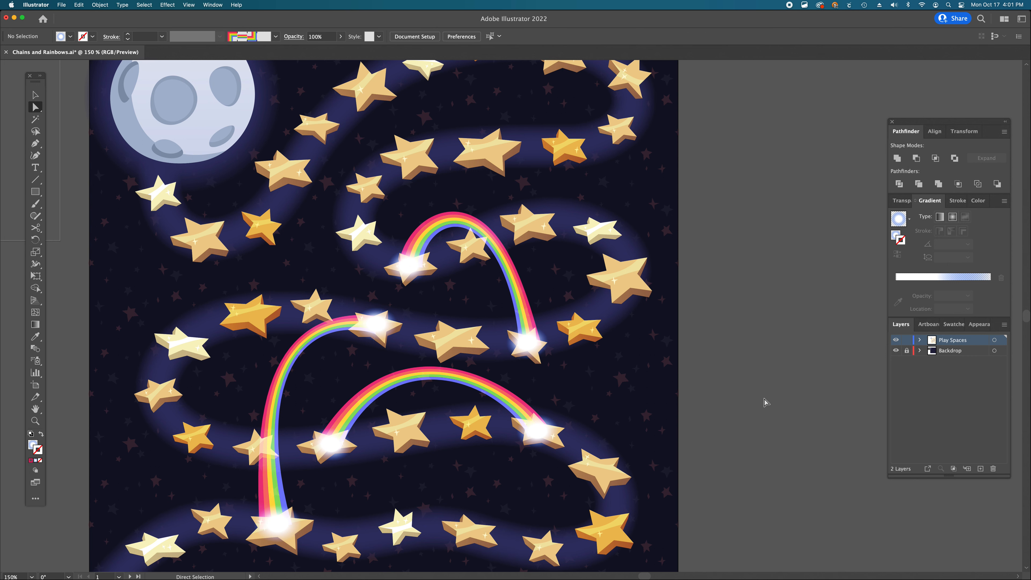
- Duplicate the third rainbow and move the copy up toward the top row of stars
{"action": "scroll", "coordinate": [766, 402], "scroll_direction": "up", "scroll_amount": 5}
{"action": "scroll", "coordinate": [765, 401], "scroll_direction": "left", "scroll_amount": 4}
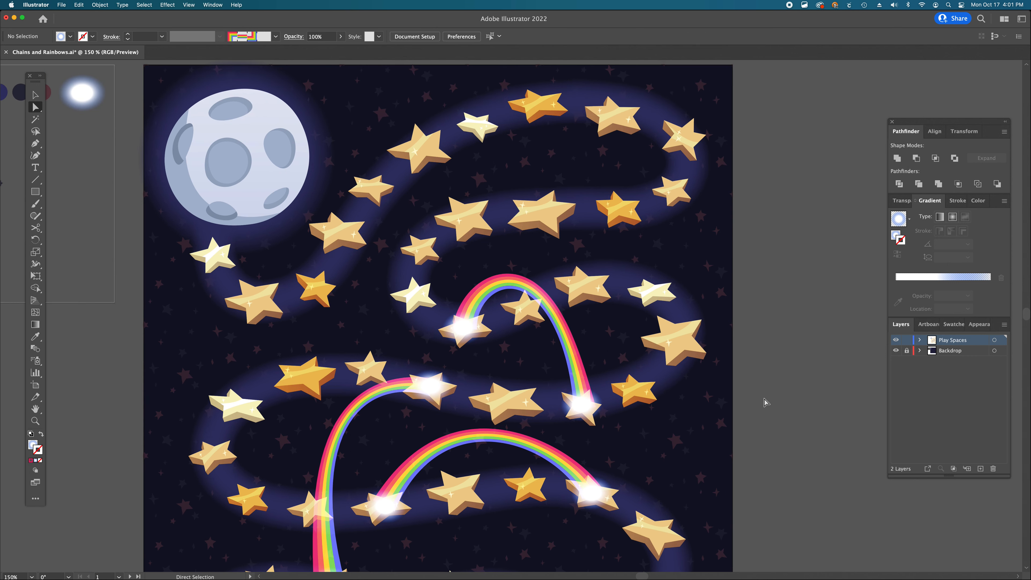
{"action": "scroll", "coordinate": [765, 402], "scroll_direction": "up", "scroll_amount": 1}
{"action": "scroll", "coordinate": [765, 402], "scroll_direction": "right", "scroll_amount": 1}
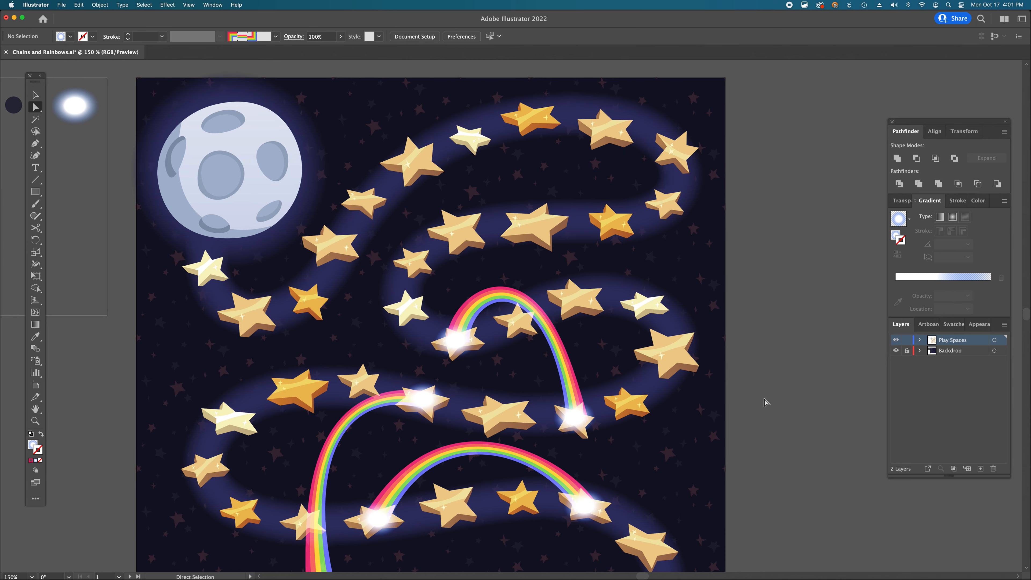
{"action": "left_click", "coordinate": [649, 299]}
{"action": "left_click", "coordinate": [648, 311]}
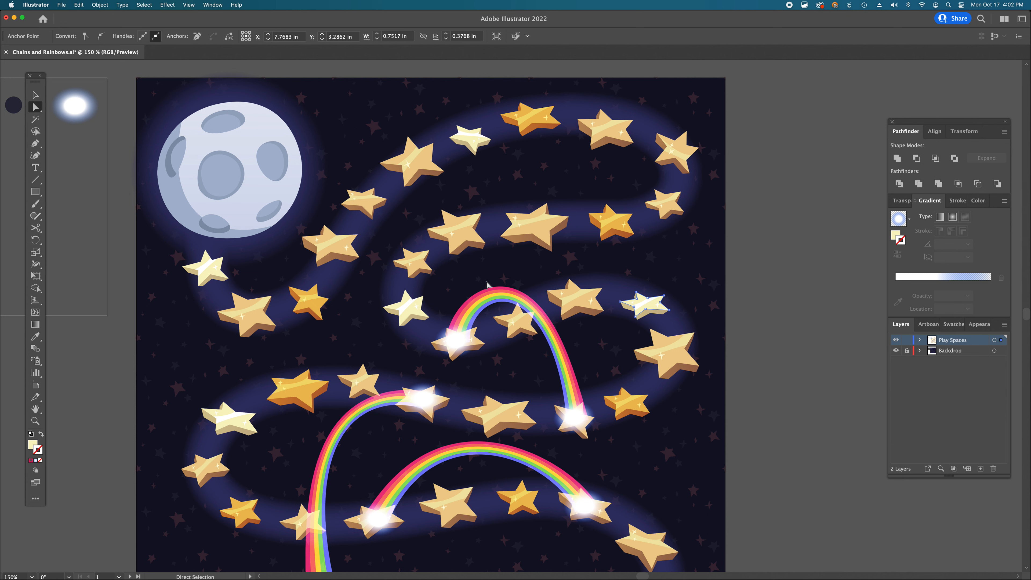
{"action": "key", "text": "v"}
{"action": "left_click", "coordinate": [488, 299]}
{"action": "left_click_drag", "start_coordinate": [488, 299], "coordinate": [568, 181]}
- Move the fourth rainbow's start anchor left and adjust both handles into a taller, wider arch
{"action": "key", "text": "a"}
{"action": "left_click_drag", "start_coordinate": [528, 227], "coordinate": [457, 232]}
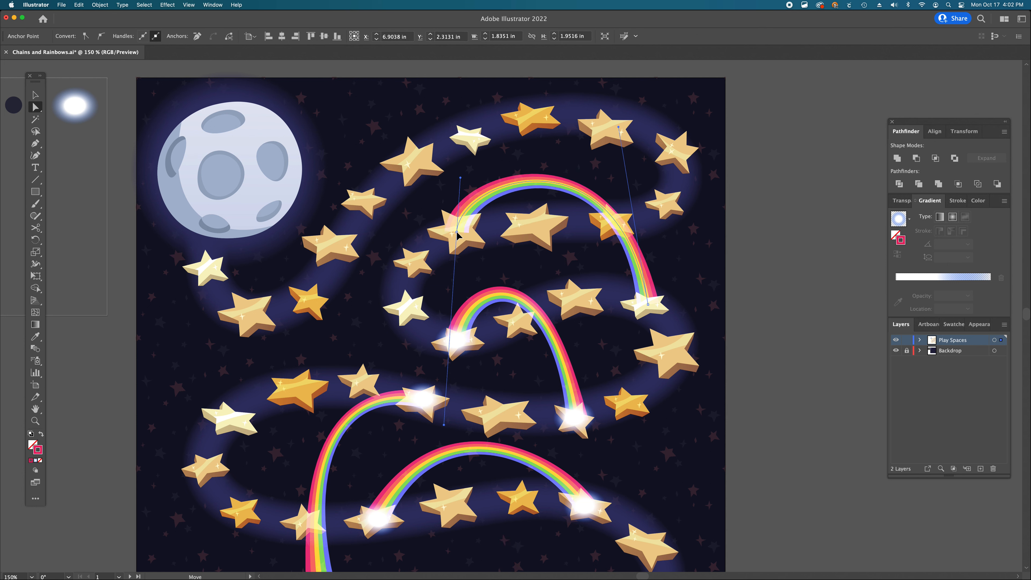
{"action": "left_click_drag", "start_coordinate": [461, 179], "coordinate": [481, 112]}
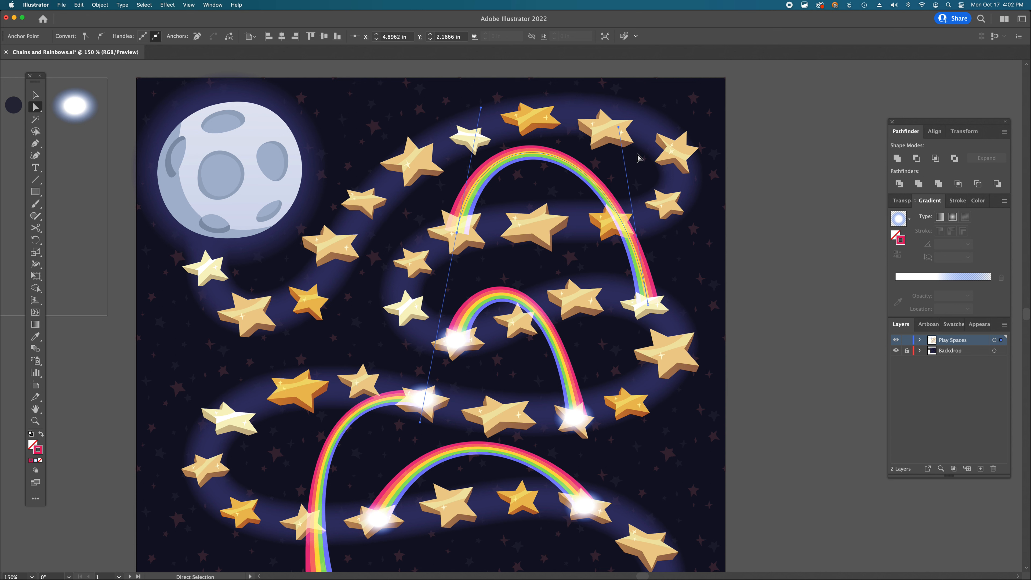
{"action": "left_click_drag", "start_coordinate": [618, 128], "coordinate": [631, 121]}
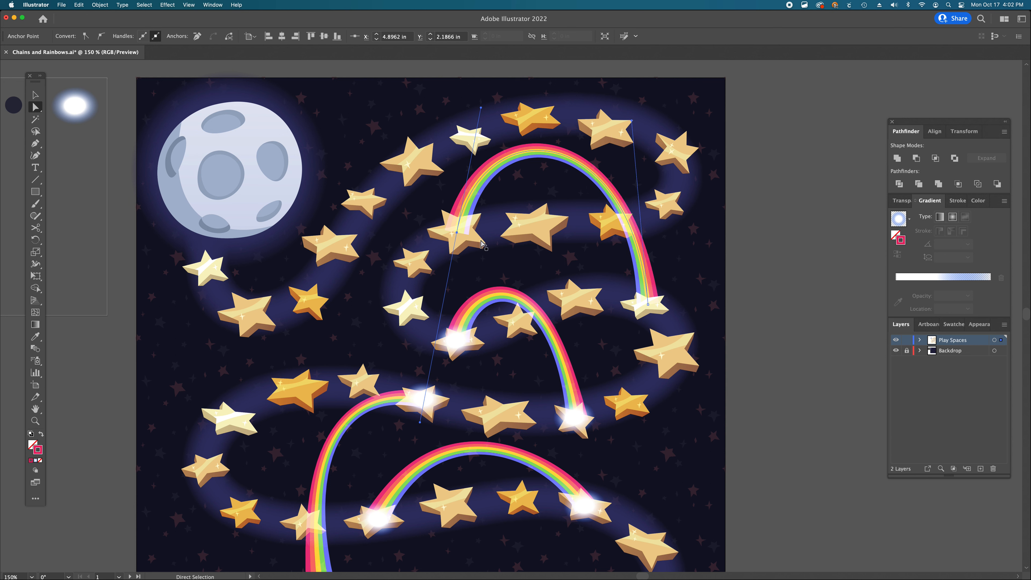
- Duplicate a glow ellipse onto the star at the fourth rainbow's start, then deselect
{"action": "left_click_drag", "start_coordinate": [578, 423], "coordinate": [468, 232]}
{"action": "key", "text": "a"}
{"action": "left_click", "coordinate": [826, 377]}
{"action": "key", "text": "alt+super+space"}
{"action": "left_click", "coordinate": [496, 341], "text": "alt+super"}
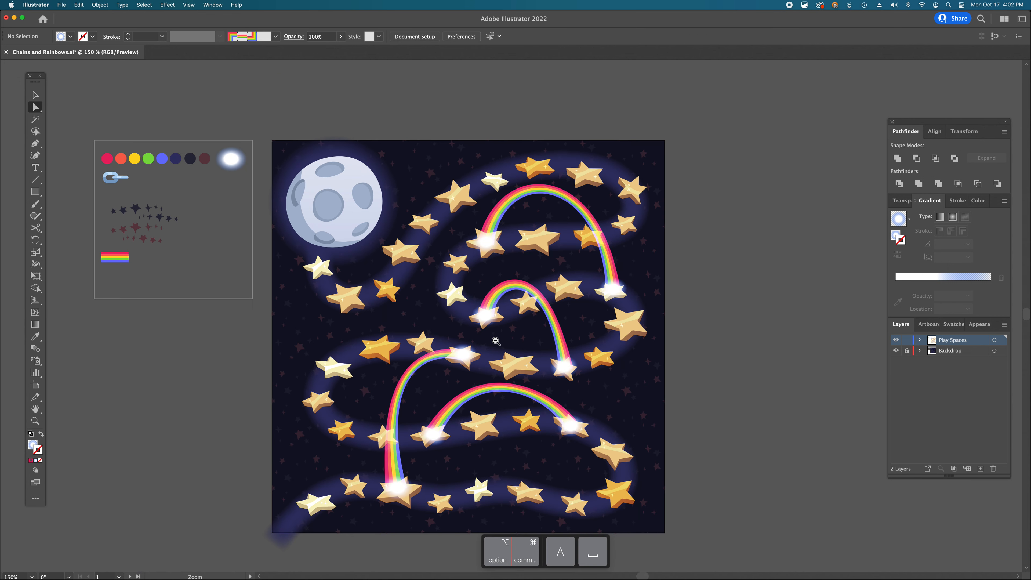
- Duplicate the smallest rainbow and move the copy up beside the moon
{"action": "scroll", "coordinate": [496, 344], "scroll_direction": "left", "scroll_amount": 5}
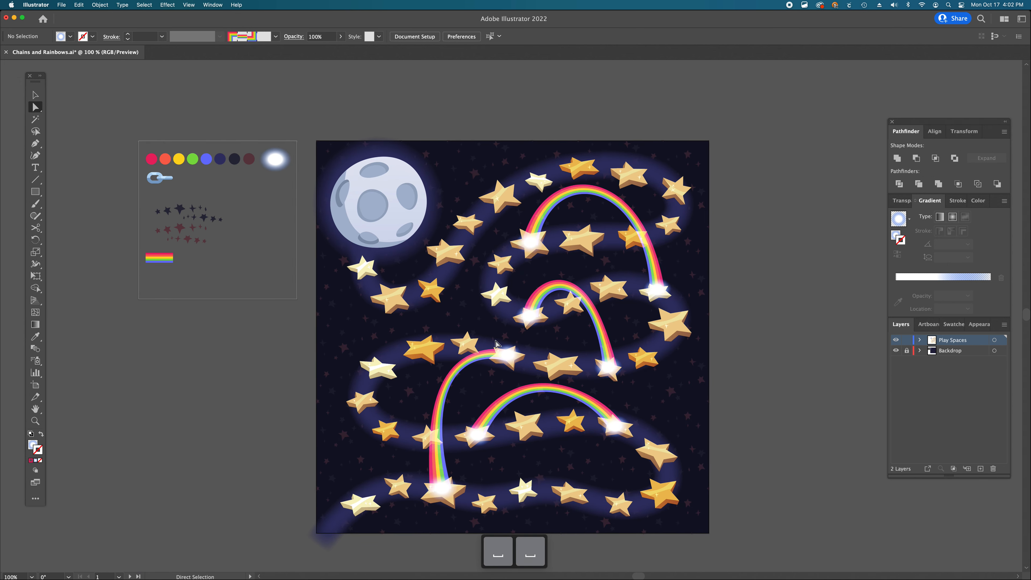
{"action": "left_click", "coordinate": [496, 344], "text": "super"}
{"action": "scroll", "coordinate": [543, 285], "scroll_direction": "left", "scroll_amount": 1}
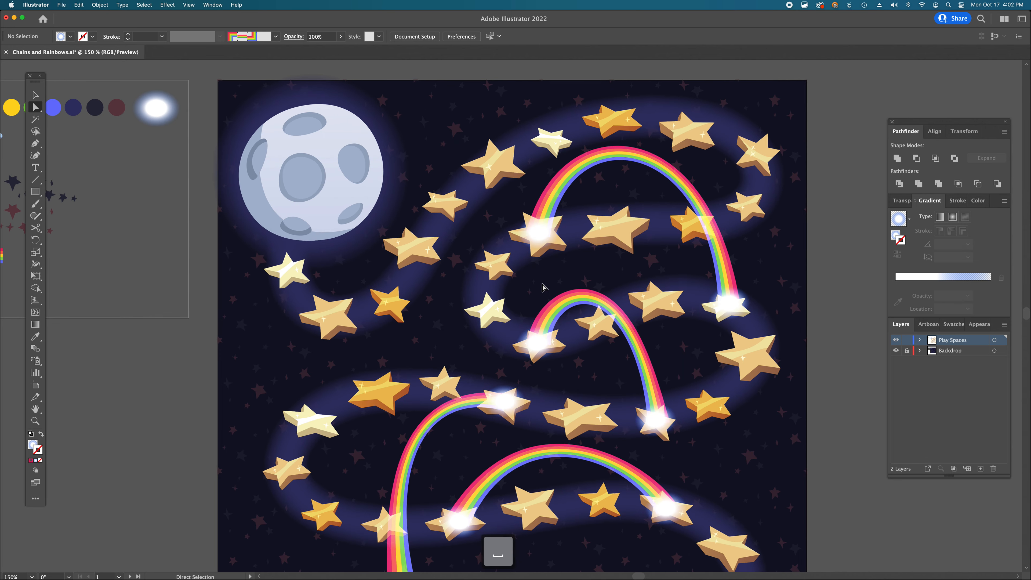
{"action": "key", "text": "v"}
{"action": "left_click", "coordinate": [595, 305]}
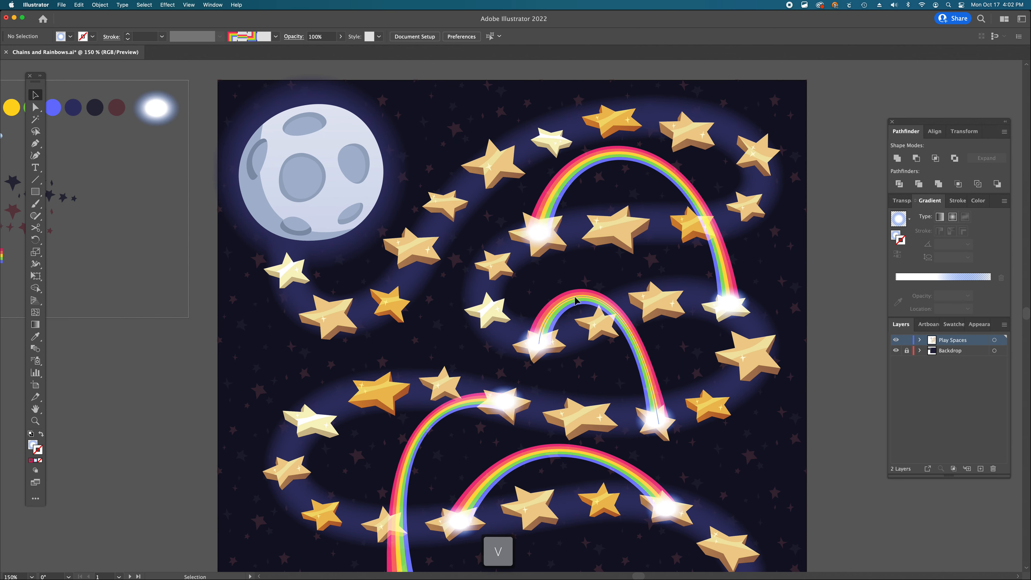
{"action": "left_click_drag", "start_coordinate": [596, 303], "coordinate": [473, 208]}
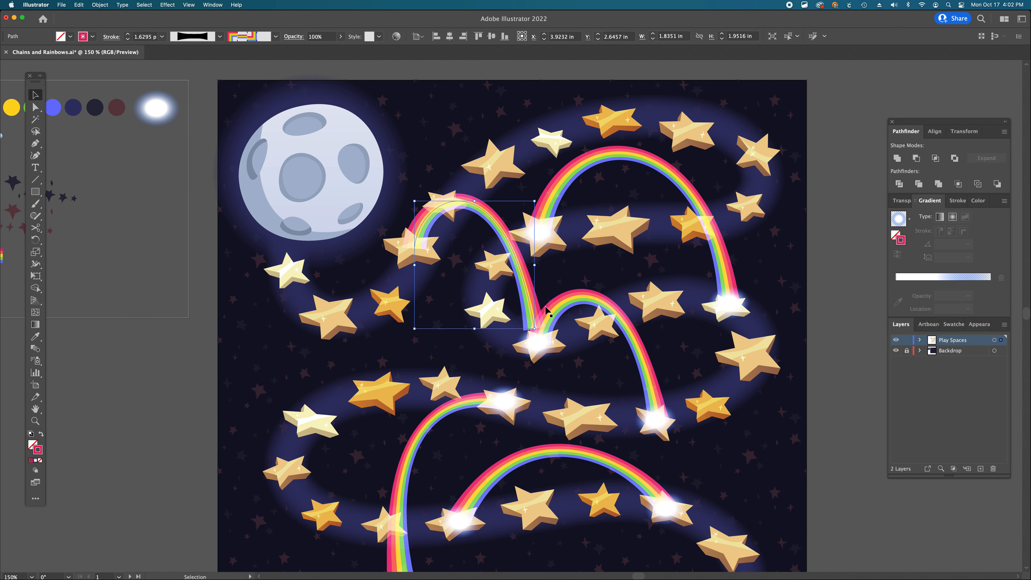
- Move the fifth rainbow's end anchor up onto a star and adjust its handles into a narrow arch
{"action": "key", "text": "a"}
{"action": "left_click_drag", "start_coordinate": [534, 329], "coordinate": [500, 164]}
{"action": "scroll", "coordinate": [502, 100], "scroll_direction": "up", "scroll_amount": 2}
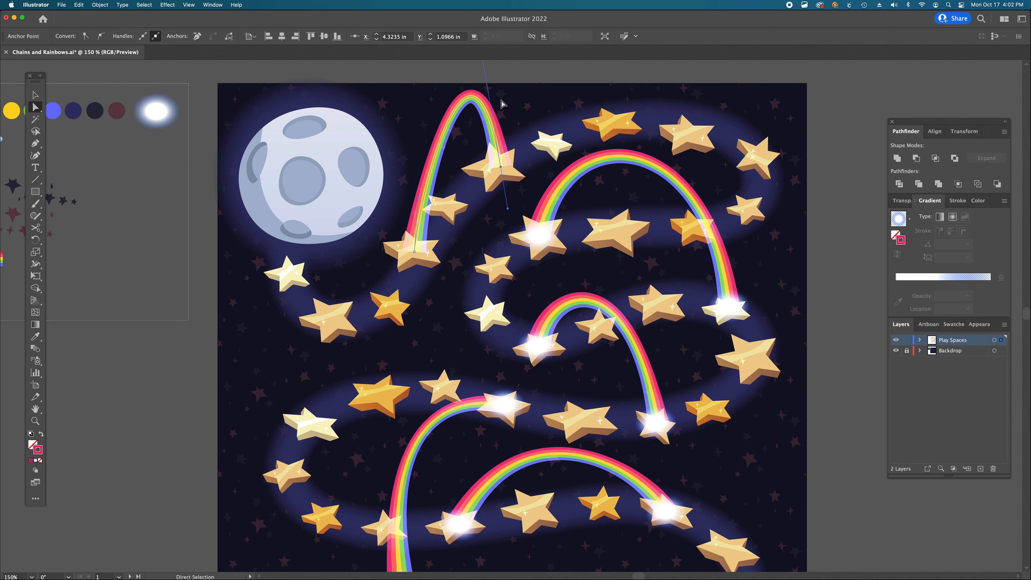
{"action": "scroll", "coordinate": [480, 81], "scroll_direction": "up", "scroll_amount": 3}
{"action": "scroll", "coordinate": [474, 81], "scroll_direction": "up", "scroll_amount": 1}
{"action": "left_click_drag", "start_coordinate": [470, 92], "coordinate": [457, 150]}
{"action": "left_click_drag", "start_coordinate": [418, 304], "coordinate": [404, 303]}
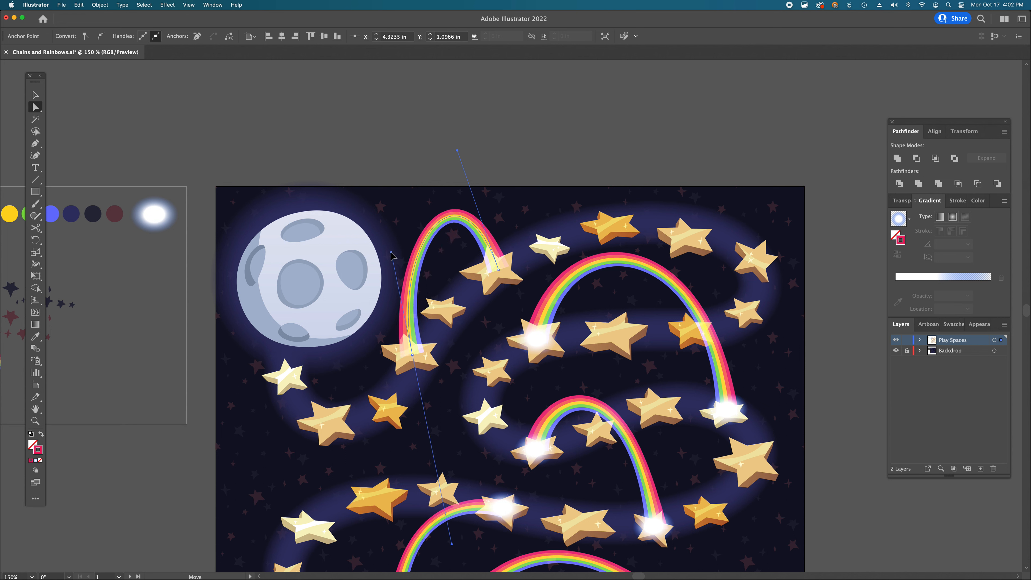
- Fine-tune the fifth rainbow's handles and end anchor so the arch curves over to the star
{"action": "left_click", "coordinate": [457, 160]}
{"action": "left_click", "coordinate": [452, 215]}
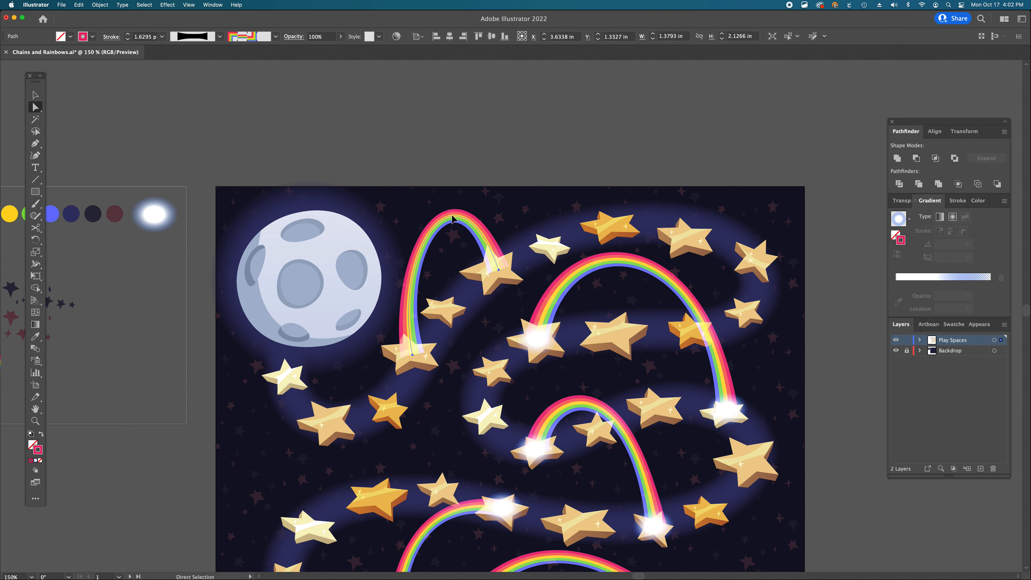
{"action": "left_click", "coordinate": [498, 269]}
{"action": "left_click_drag", "start_coordinate": [454, 152], "coordinate": [453, 177]}
{"action": "left_click_drag", "start_coordinate": [392, 252], "coordinate": [376, 243]}
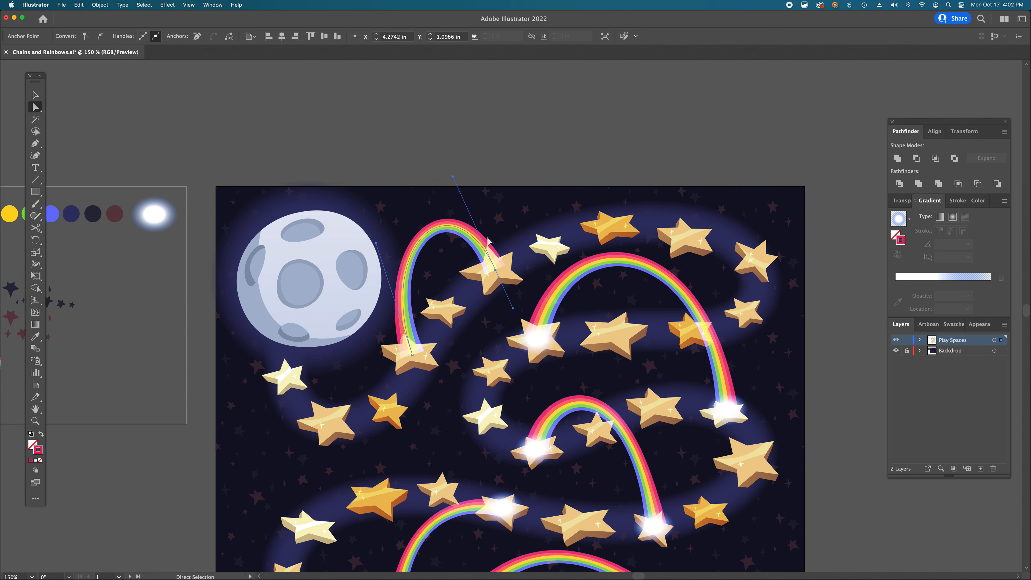
{"action": "left_click_drag", "start_coordinate": [495, 270], "coordinate": [494, 272]}
- Duplicate a glow ellipse onto the star at the fifth rainbow's end, then deselect
{"action": "scroll", "coordinate": [495, 274], "scroll_direction": "down", "scroll_amount": 3}
{"action": "left_click", "coordinate": [571, 389]}
{"action": "key", "text": "v"}
{"action": "left_click_drag", "start_coordinate": [570, 391], "coordinate": [540, 214]}
{"action": "scroll", "coordinate": [643, 281], "scroll_direction": "down", "scroll_amount": 3}
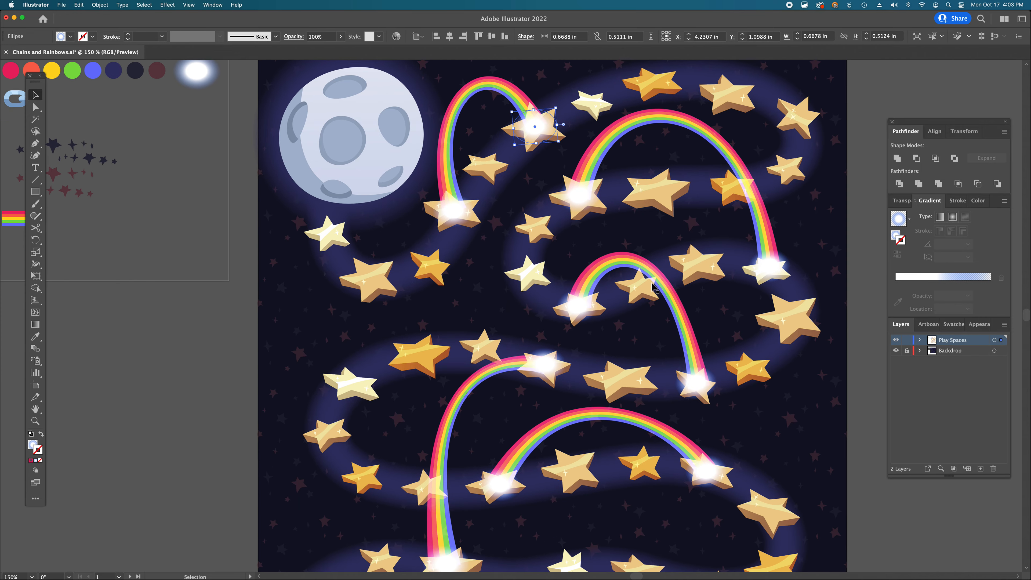
{"action": "left_click", "coordinate": [870, 441]}
- Zoom out to review the whole illustration with all rainbows
{"action": "key", "text": "super+minus"}
{"action": "key", "text": "super+minus"}
{"action": "left_click_drag", "start_coordinate": [667, 401], "coordinate": [616, 350]}
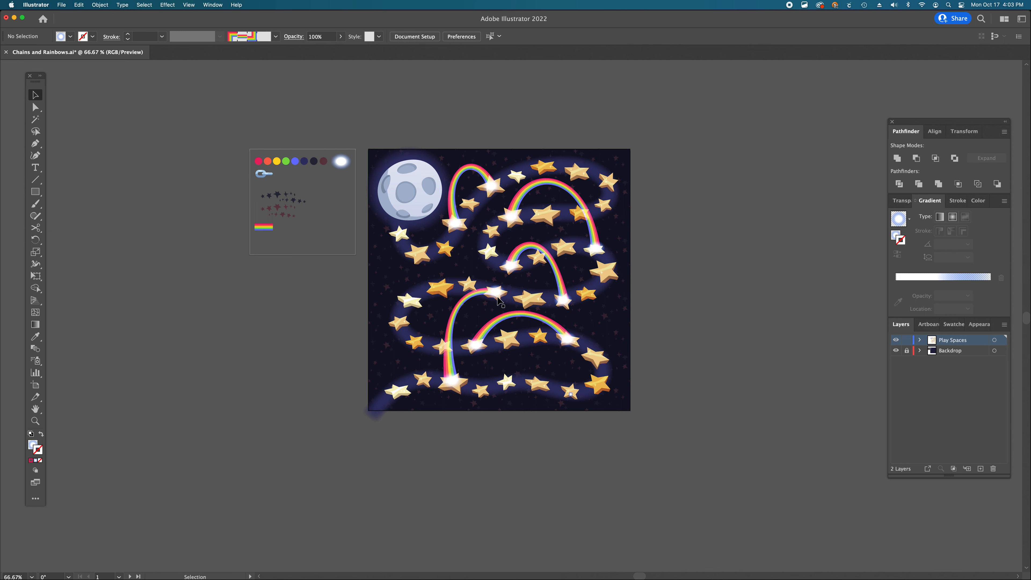
{"action": "scroll", "coordinate": [586, 335], "scroll_direction": "left", "scroll_amount": 3}
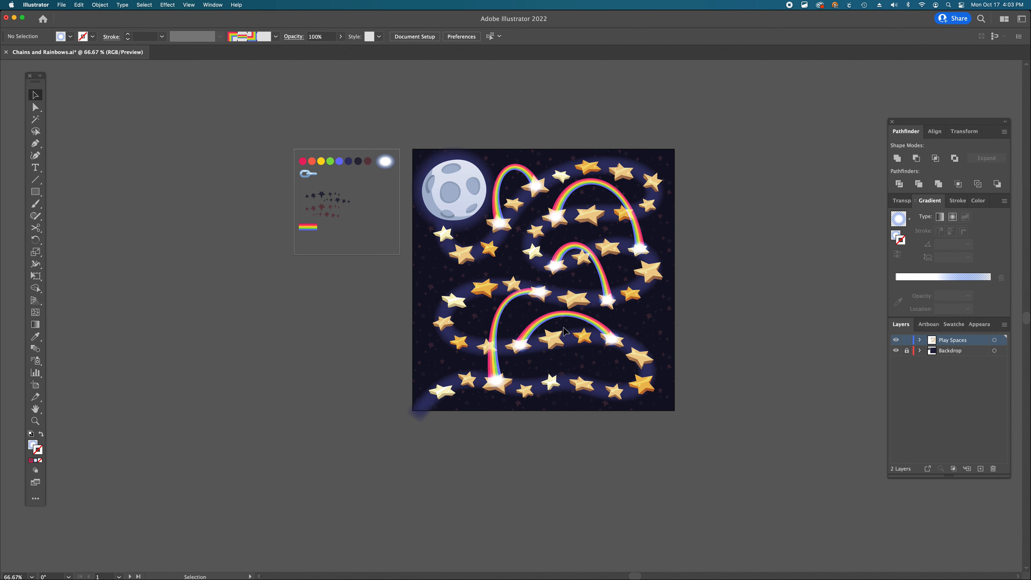
{"action": "scroll", "coordinate": [527, 345], "scroll_direction": "left", "scroll_amount": 2}
{"action": "scroll", "coordinate": [469, 360], "scroll_direction": "down", "scroll_amount": 1}
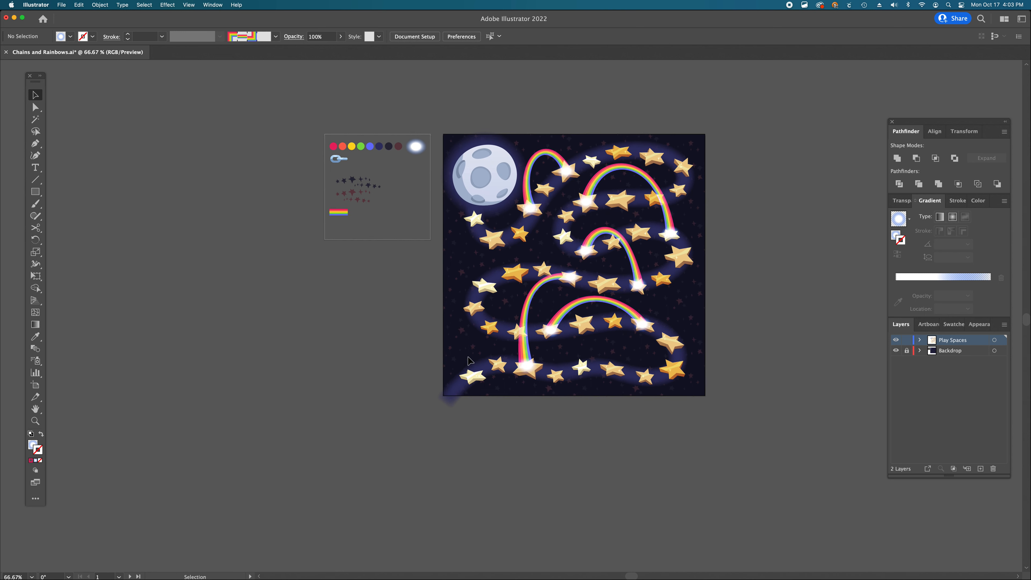
- Move the chain link graphic in the swatch area down slightly, then deselect
{"action": "left_click", "coordinate": [409, 260], "text": "super"}
{"action": "left_click", "coordinate": [481, 251], "text": "super"}
{"action": "key", "text": "v"}
{"action": "left_click", "coordinate": [439, 236], "text": "super"}
{"action": "left_click", "coordinate": [433, 294], "text": "super"}
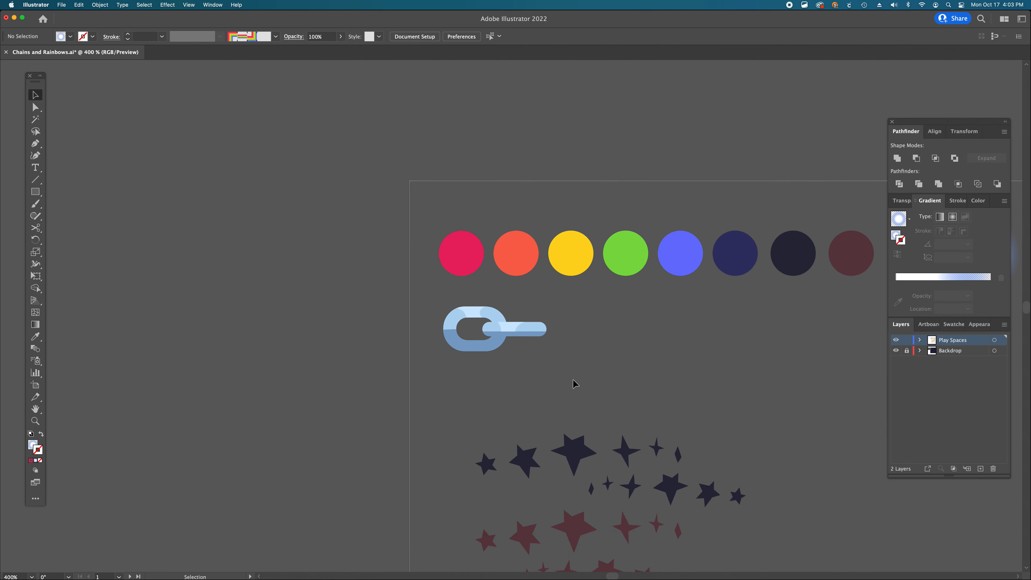
{"action": "left_click", "coordinate": [449, 308]}
{"action": "scroll", "coordinate": [681, 342], "scroll_direction": "right", "scroll_amount": 3}
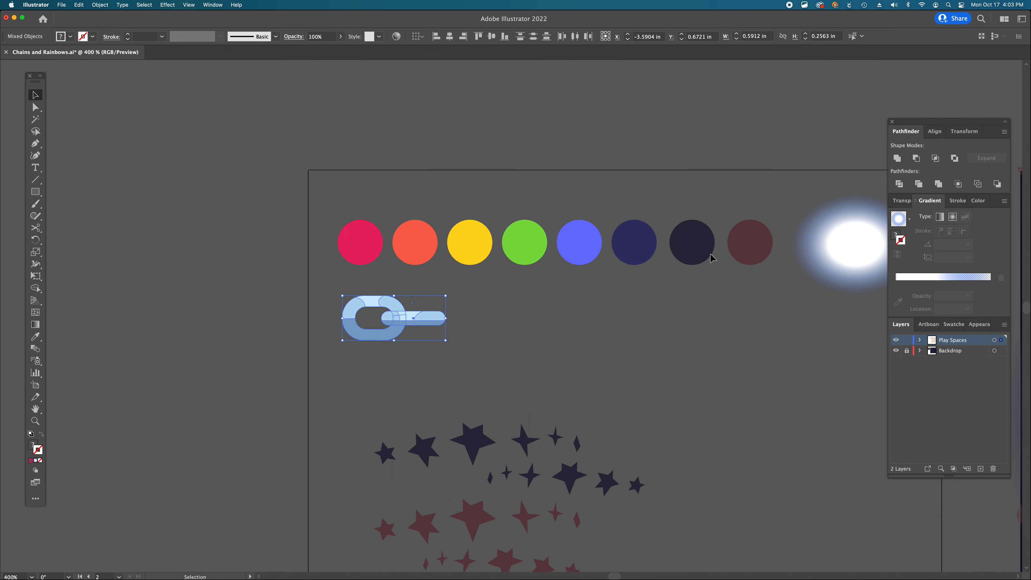
{"action": "scroll", "coordinate": [712, 259], "scroll_direction": "down", "scroll_amount": 5}
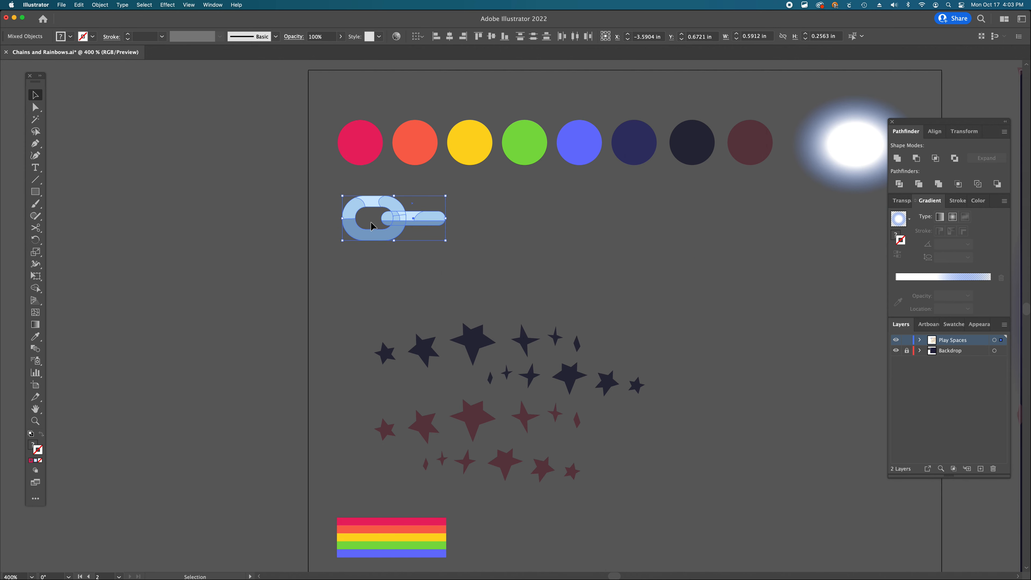
{"action": "left_click_drag", "start_coordinate": [405, 227], "coordinate": [405, 256]}
{"action": "left_click", "coordinate": [479, 242]}
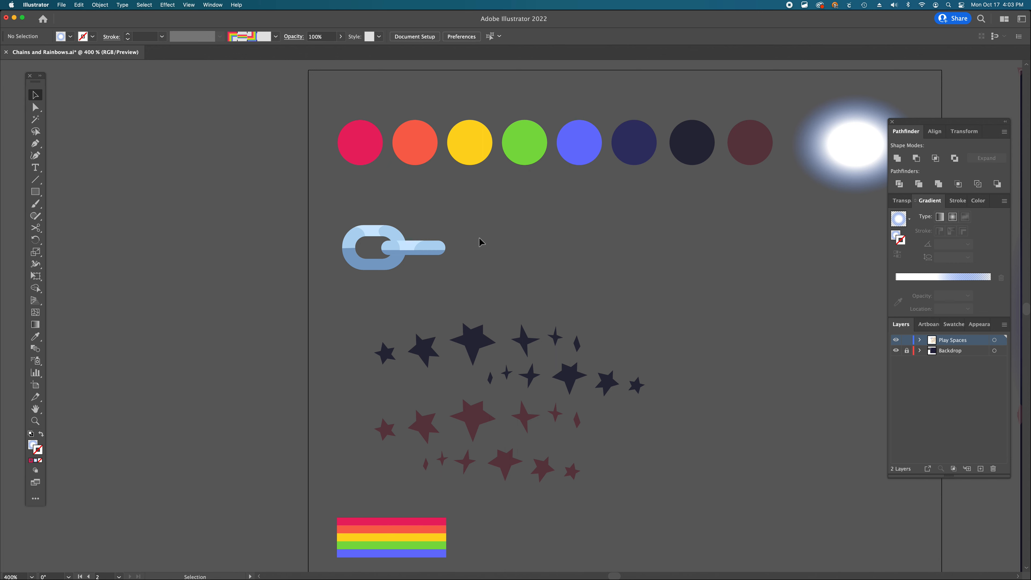
- Duplicate the rainbow stripe rectangle beside the original to extend it to the right
{"action": "scroll", "coordinate": [479, 242], "scroll_direction": "down", "scroll_amount": 6}
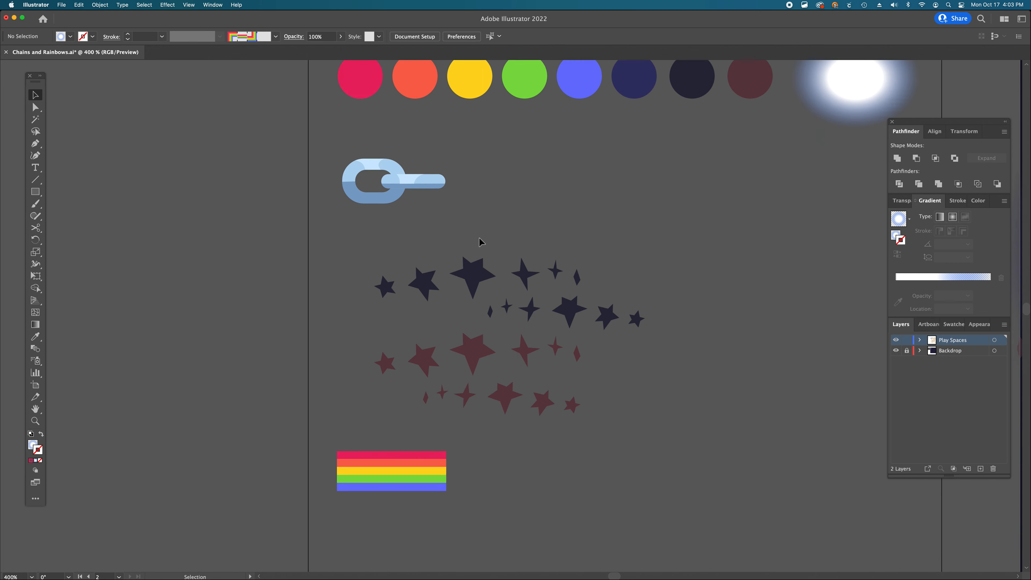
{"action": "left_click_drag", "start_coordinate": [400, 460], "coordinate": [399, 458]}
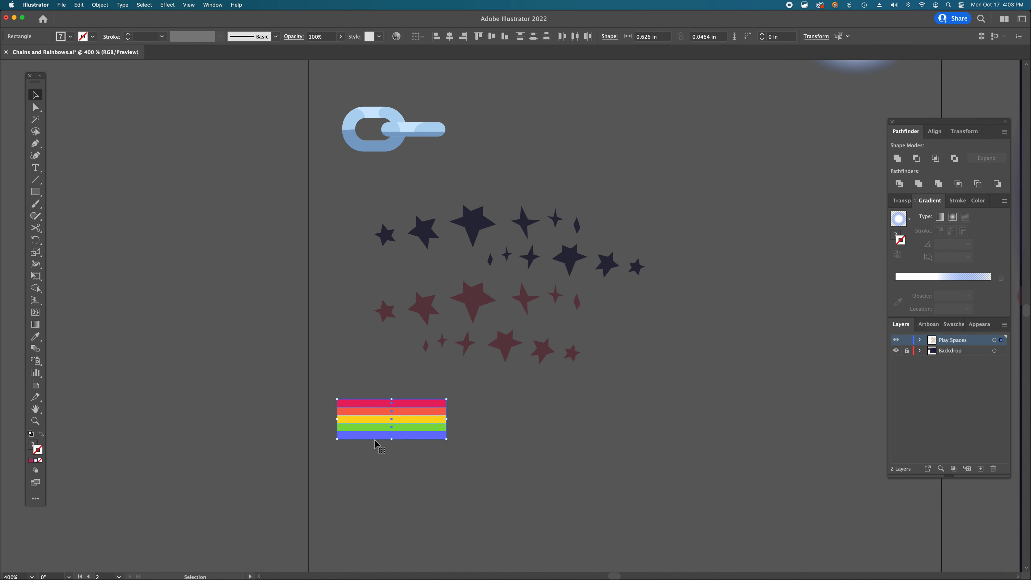
{"action": "left_click", "coordinate": [384, 372]}
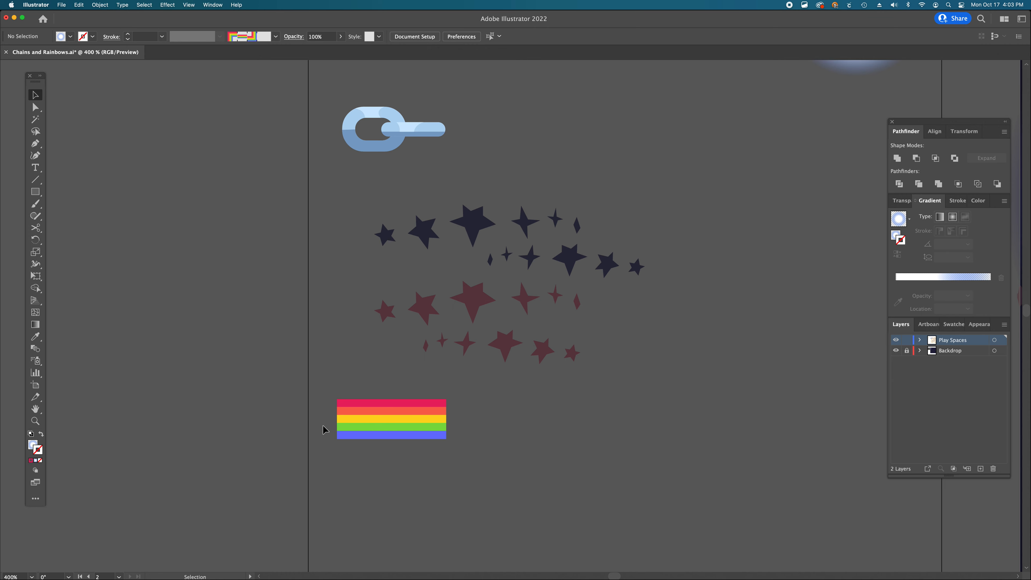
{"action": "left_click_drag", "start_coordinate": [463, 451], "coordinate": [410, 434]}
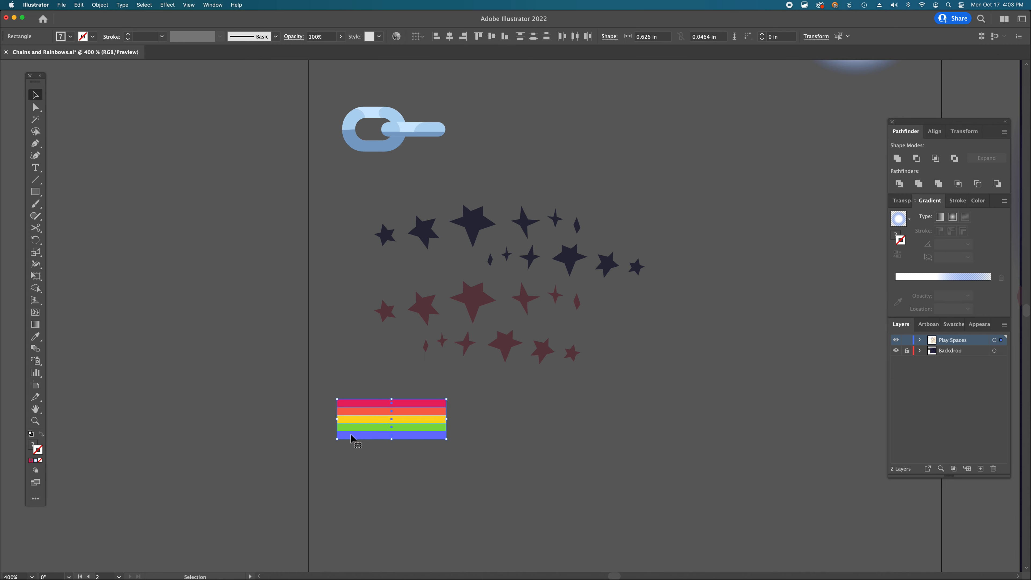
{"action": "left_click_drag", "start_coordinate": [349, 439], "coordinate": [461, 437]}
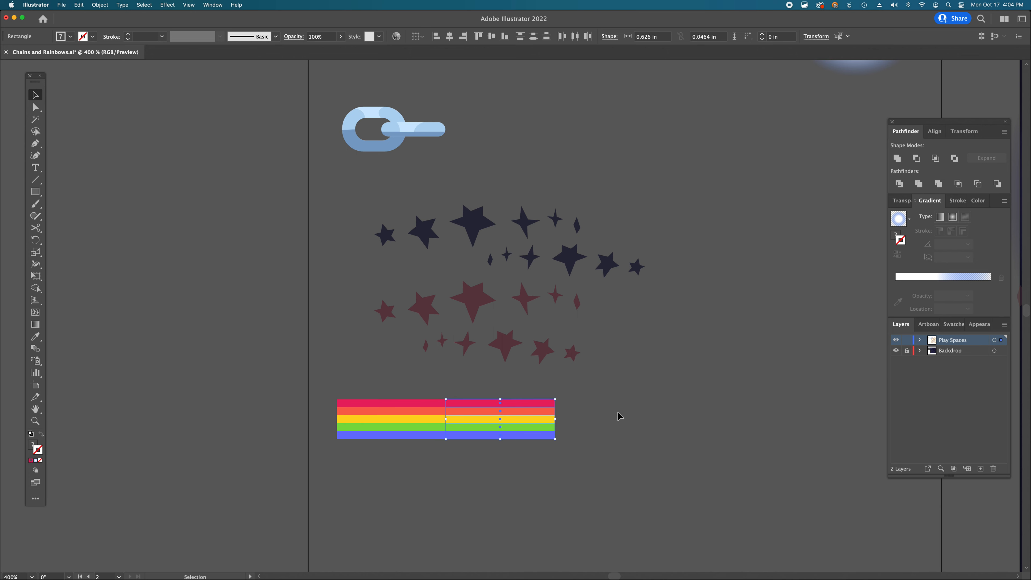
{"action": "left_click", "coordinate": [469, 449]}
{"action": "left_click_drag", "start_coordinate": [471, 421], "coordinate": [480, 424]}
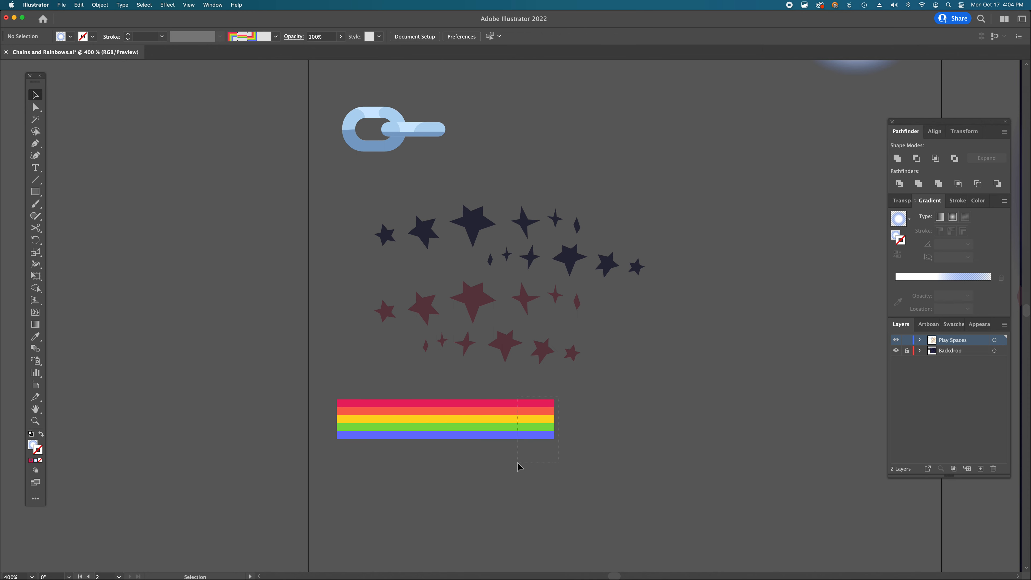
{"action": "key", "text": "BackSpace"}
- Duplicate the chain link graphic beside itself to form a two-link chain, then deselect
{"action": "scroll", "coordinate": [539, 422], "scroll_direction": "up", "scroll_amount": 5}
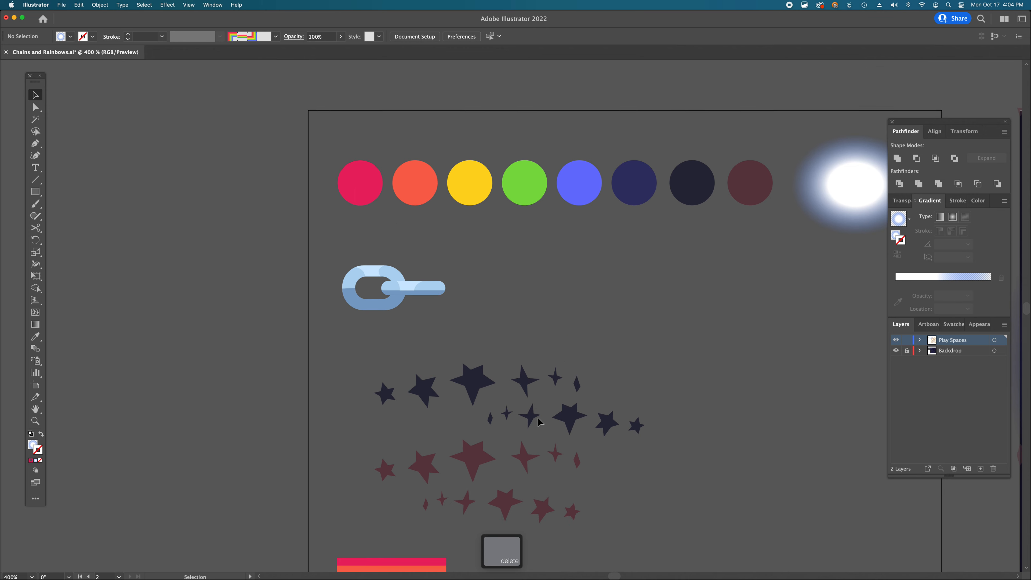
{"action": "left_click_drag", "start_coordinate": [339, 252], "coordinate": [338, 253]}
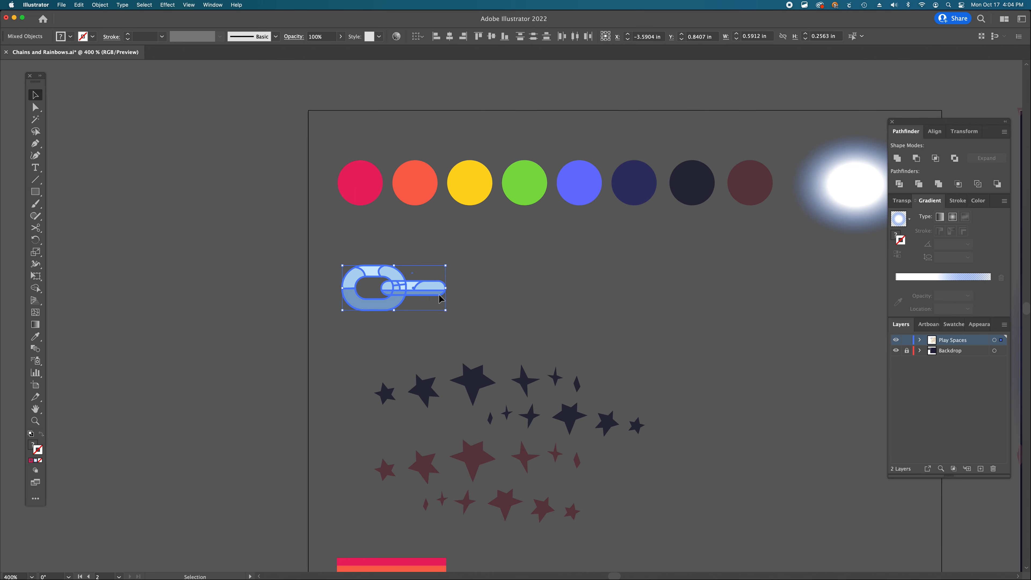
{"action": "left_click", "coordinate": [307, 287]}
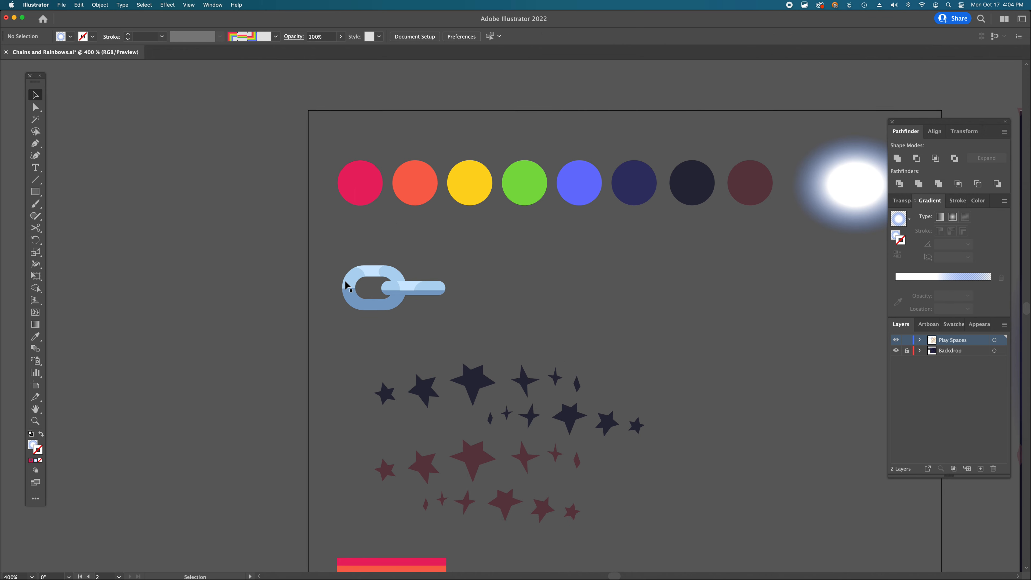
{"action": "left_click", "coordinate": [348, 289]}
{"action": "left_click_drag", "start_coordinate": [348, 297], "coordinate": [464, 296]}
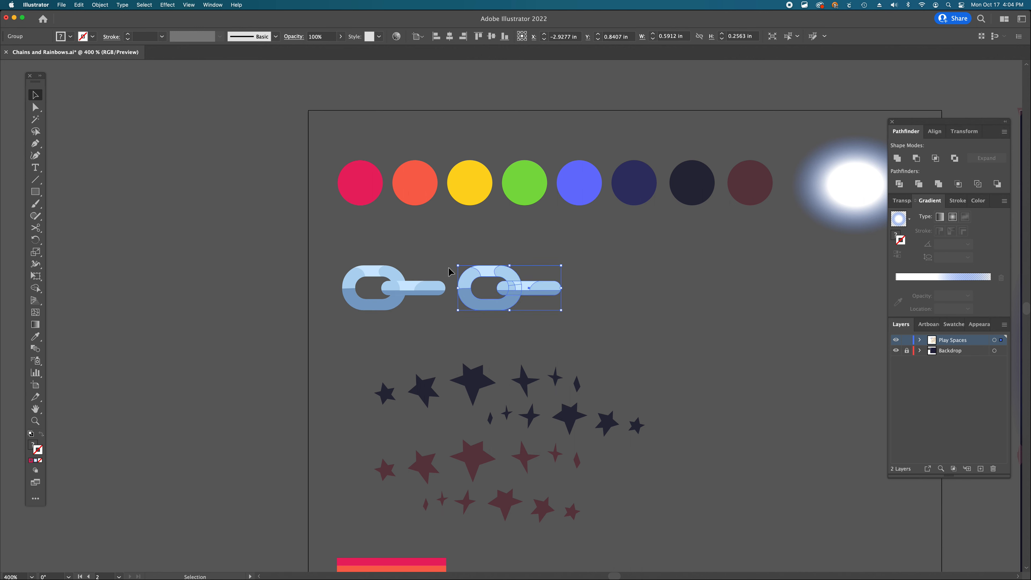
{"action": "left_click_drag", "start_coordinate": [469, 300], "coordinate": [457, 300]}
{"action": "left_click", "coordinate": [485, 331]}
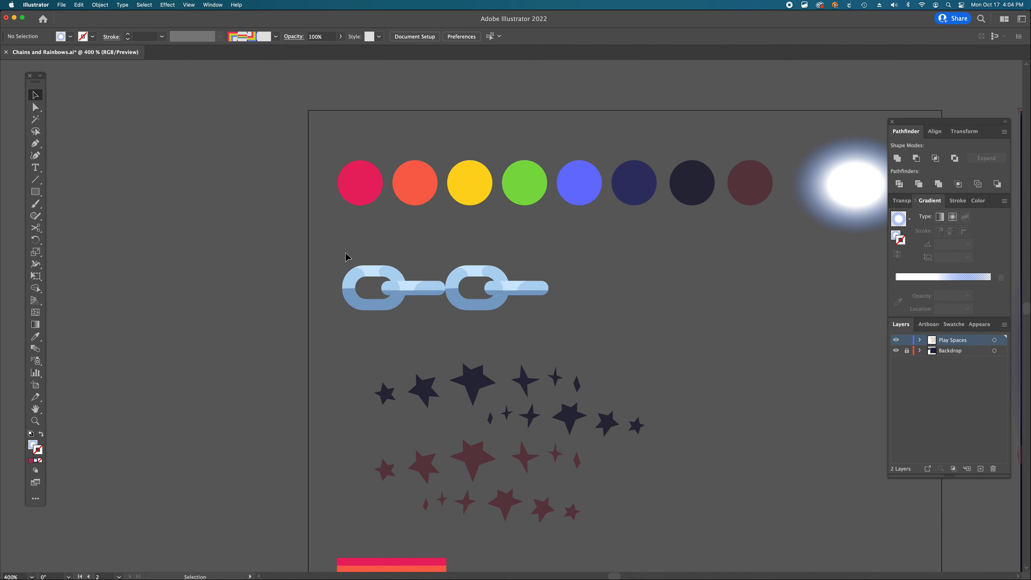
- Duplicate both links into a four-link chain, then undo it and delete the extra link
{"action": "left_click_drag", "start_coordinate": [532, 322], "coordinate": [542, 323]}
{"action": "left_click_drag", "start_coordinate": [378, 311], "coordinate": [584, 311]}
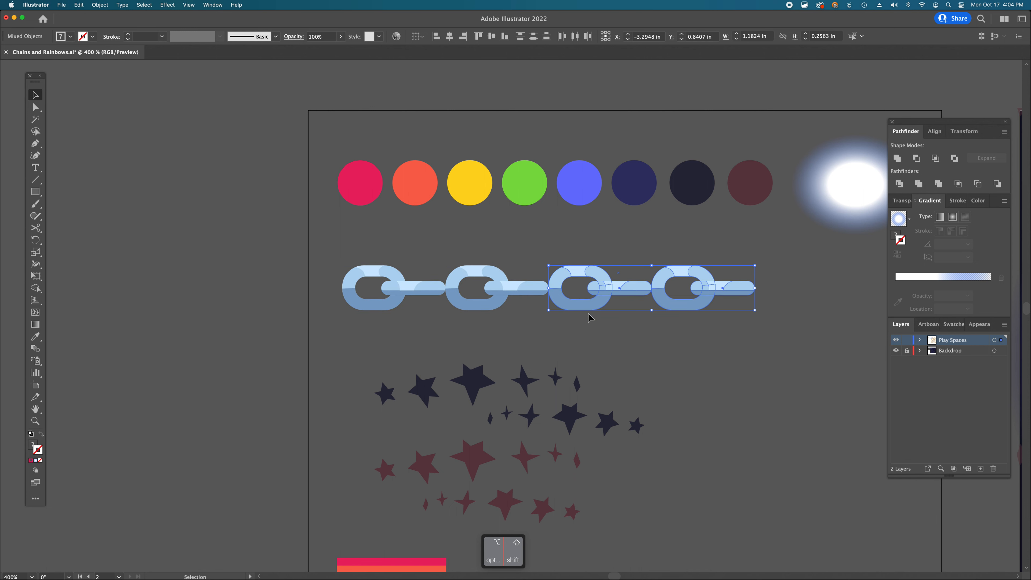
{"action": "left_click", "coordinate": [631, 356]}
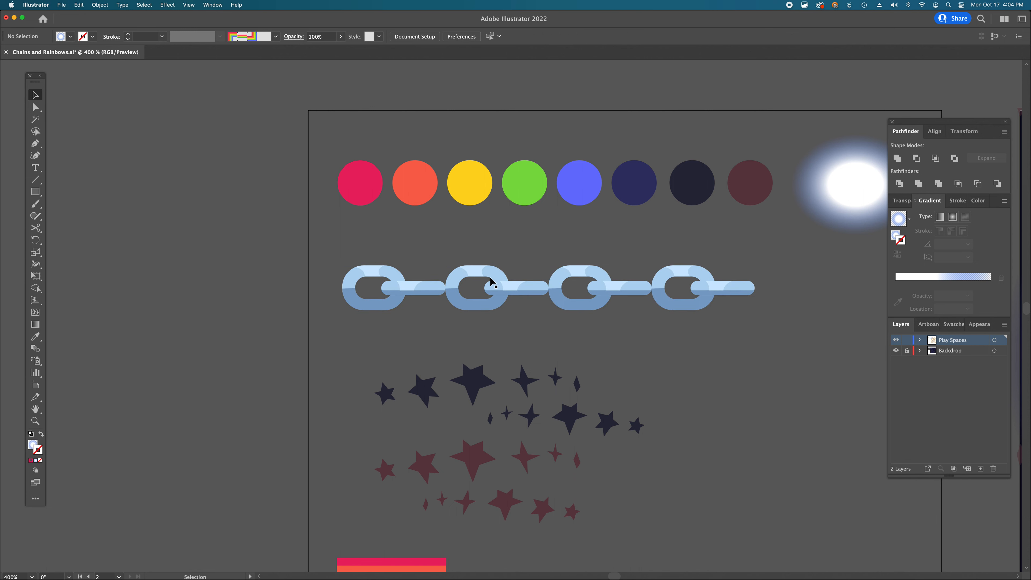
{"action": "key", "text": "super+z"}
{"action": "key", "text": "super+z"}
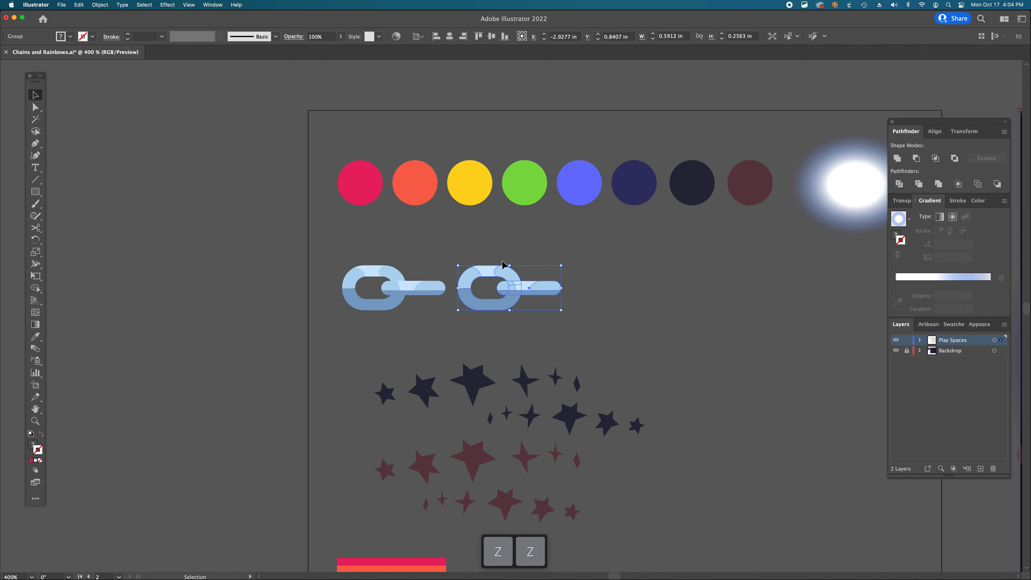
{"action": "key", "text": "Delete"}
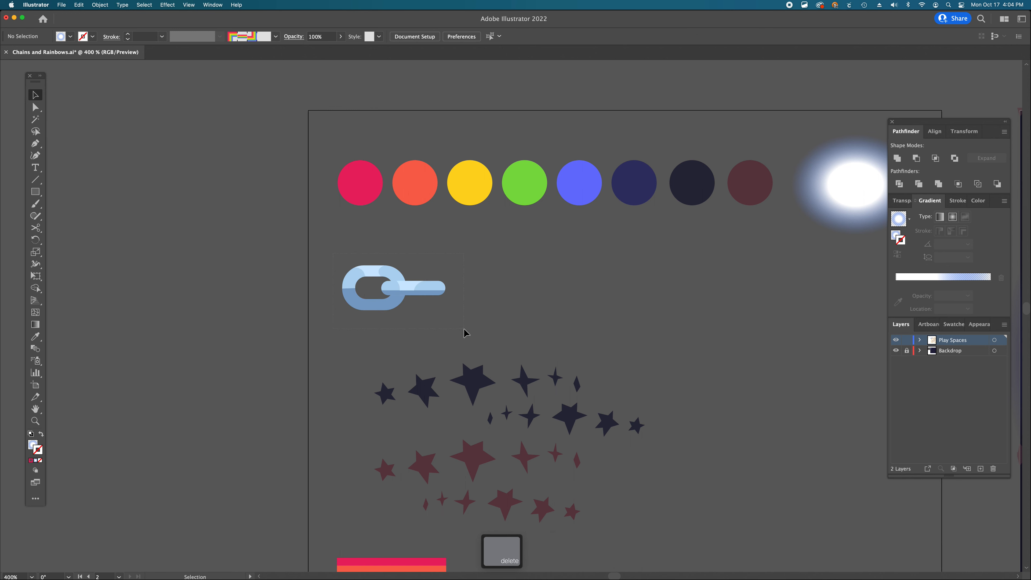
- Duplicate the chain link overlapping the original, then delete the copy
{"action": "left_click", "coordinate": [390, 303]}
{"action": "left_click_drag", "start_coordinate": [387, 310], "coordinate": [461, 310]}
{"action": "left_click", "coordinate": [460, 340]}
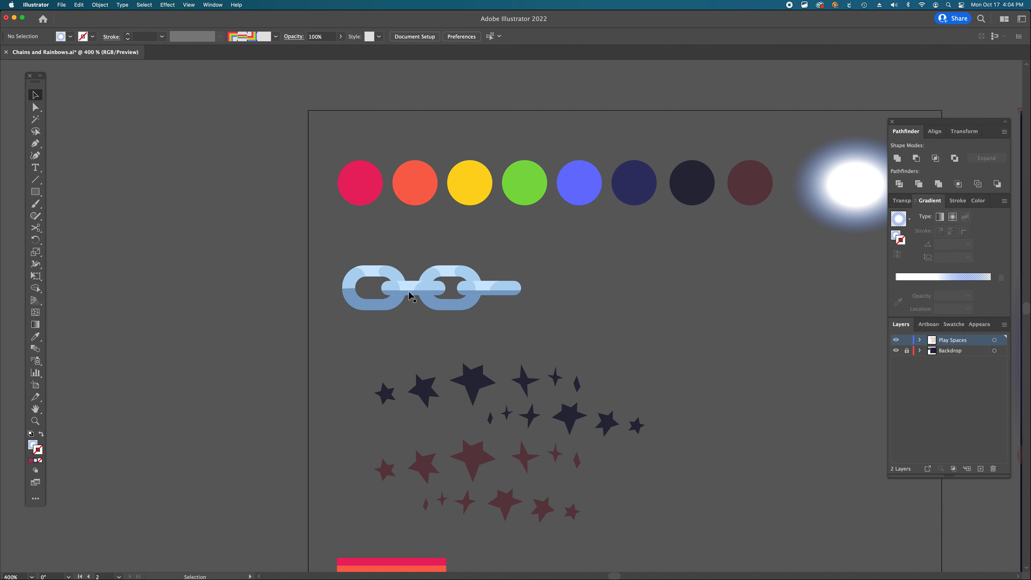
{"action": "key", "text": "v"}
{"action": "left_click", "coordinate": [477, 292]}
{"action": "key", "text": "BackSpace"}
- Zoom in on the chain link and examine its grouped shapes
{"action": "key", "text": "super+space"}
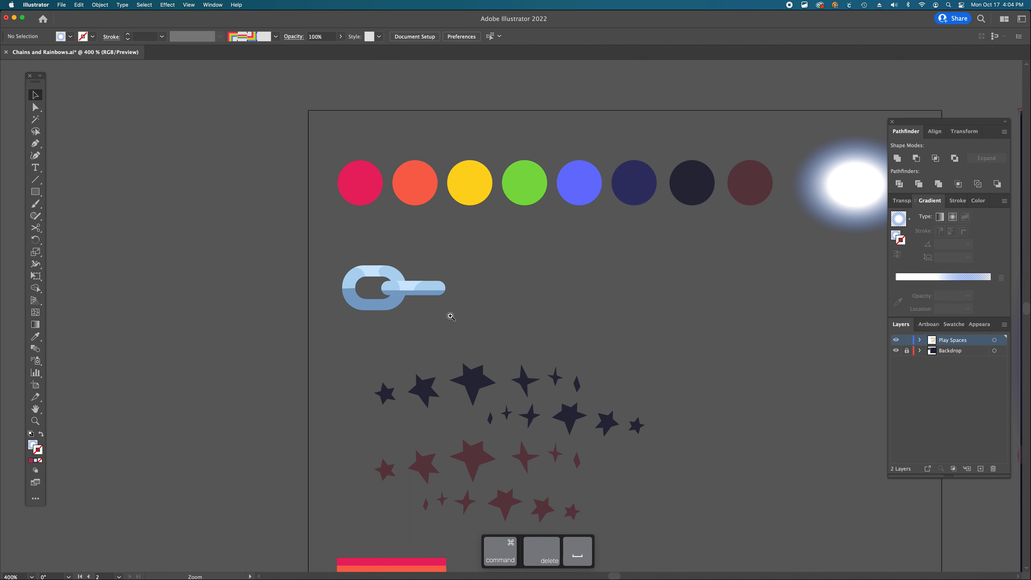
{"action": "left_click", "coordinate": [451, 316], "text": "super"}
{"action": "left_click", "coordinate": [479, 307], "text": "super"}
{"action": "scroll", "coordinate": [480, 309], "scroll_direction": "up", "scroll_amount": 2}
{"action": "scroll", "coordinate": [481, 309], "scroll_direction": "left", "scroll_amount": 1}
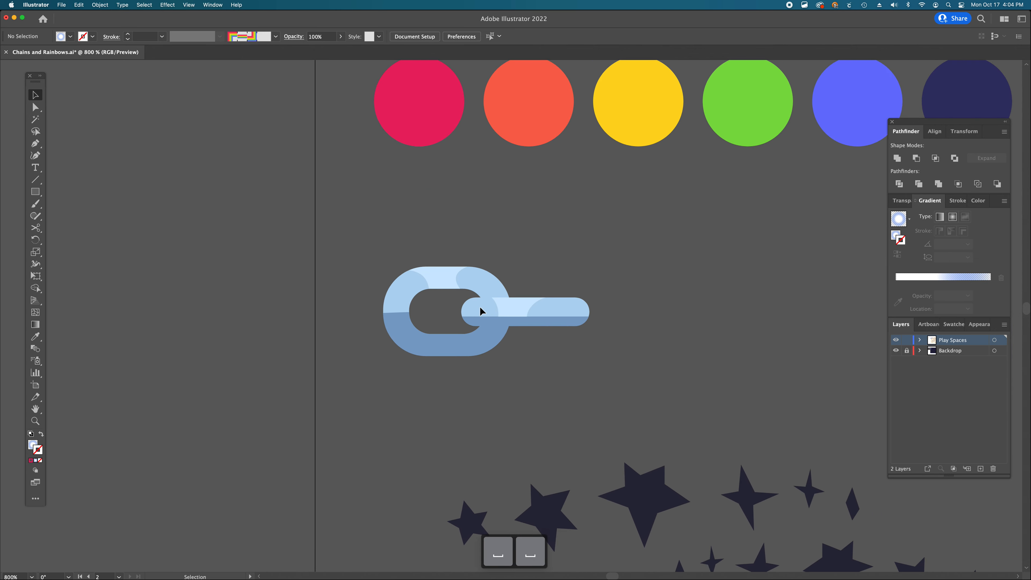
{"action": "scroll", "coordinate": [480, 311], "scroll_direction": "left", "scroll_amount": 1}
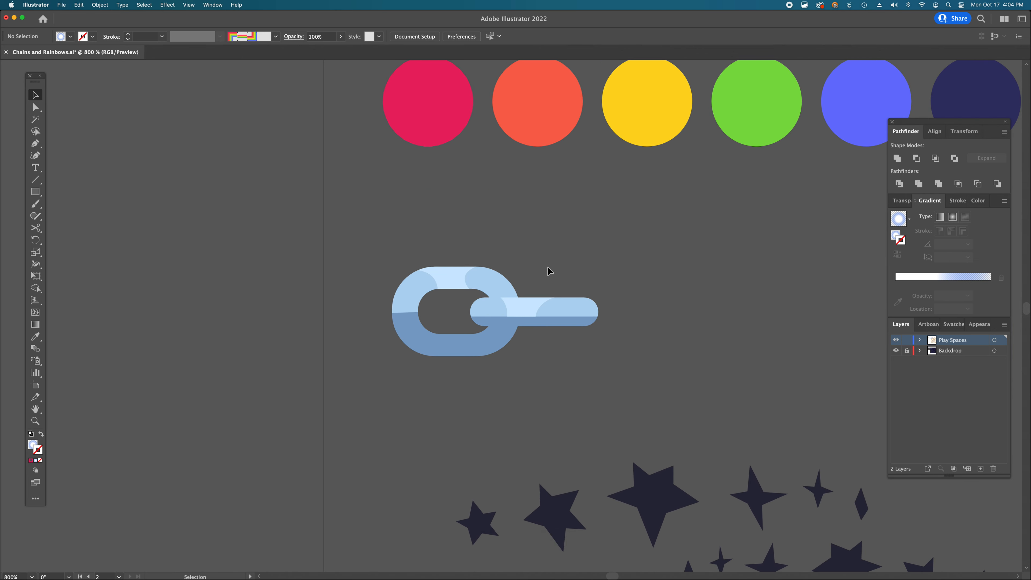
{"action": "left_click", "coordinate": [555, 310]}
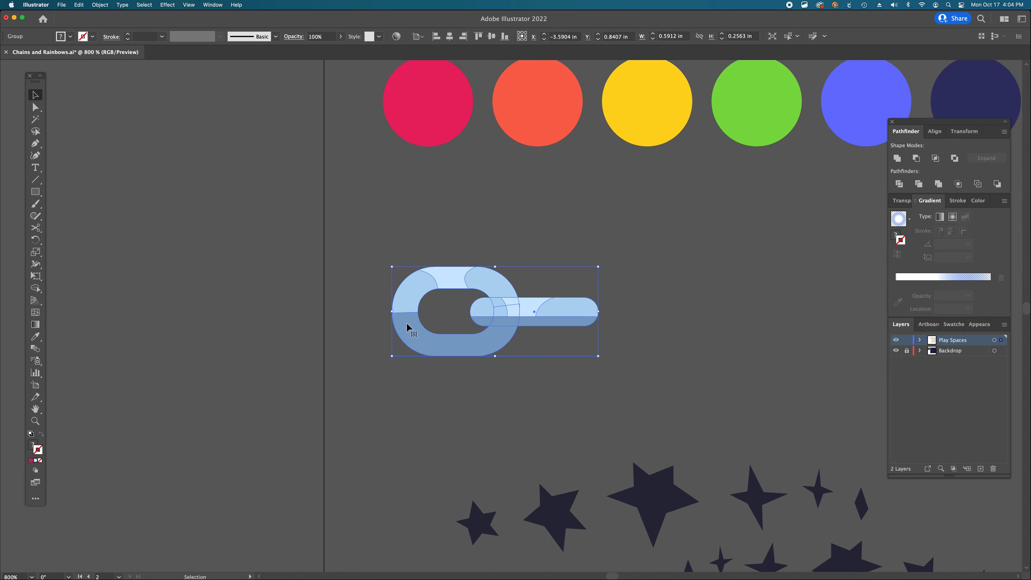
{"action": "left_click", "coordinate": [576, 397]}
{"action": "left_click", "coordinate": [567, 308]}
{"action": "left_click", "coordinate": [531, 382]}
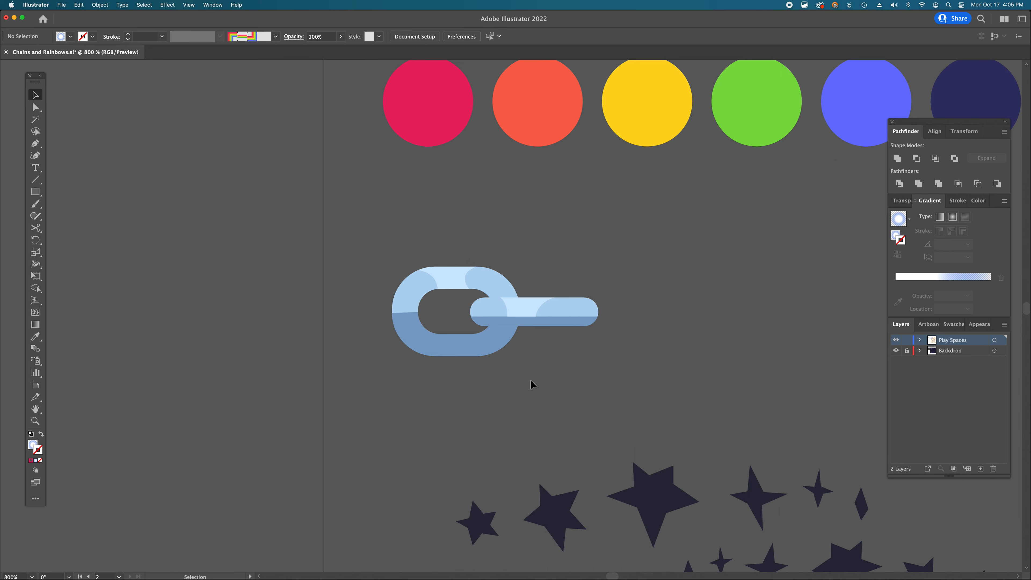
- Draw a vertical line across the chain link's bar with the Pen tool and remove its fill and stroke
{"action": "key", "text": "p"}
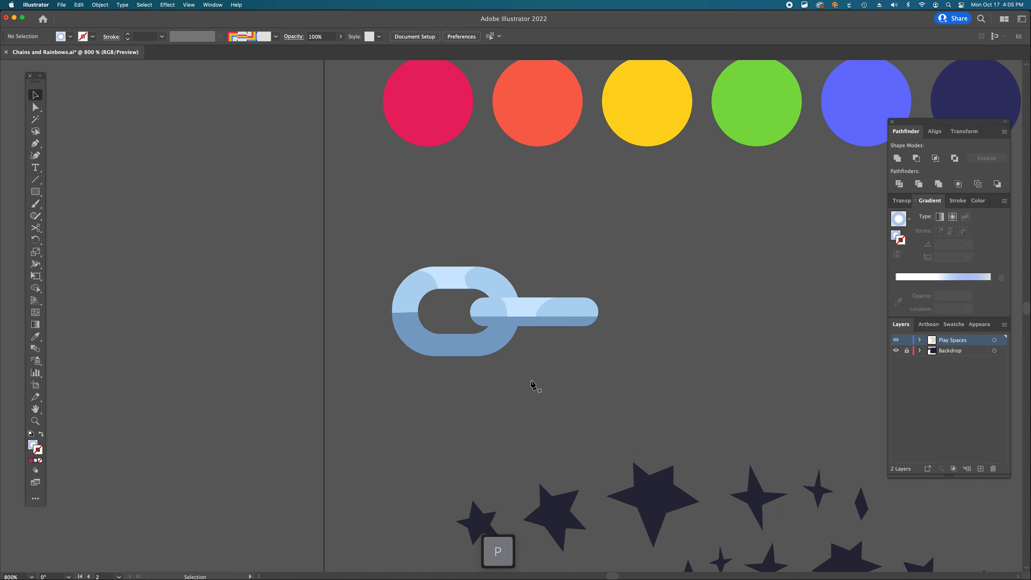
{"action": "left_click", "coordinate": [530, 273]}
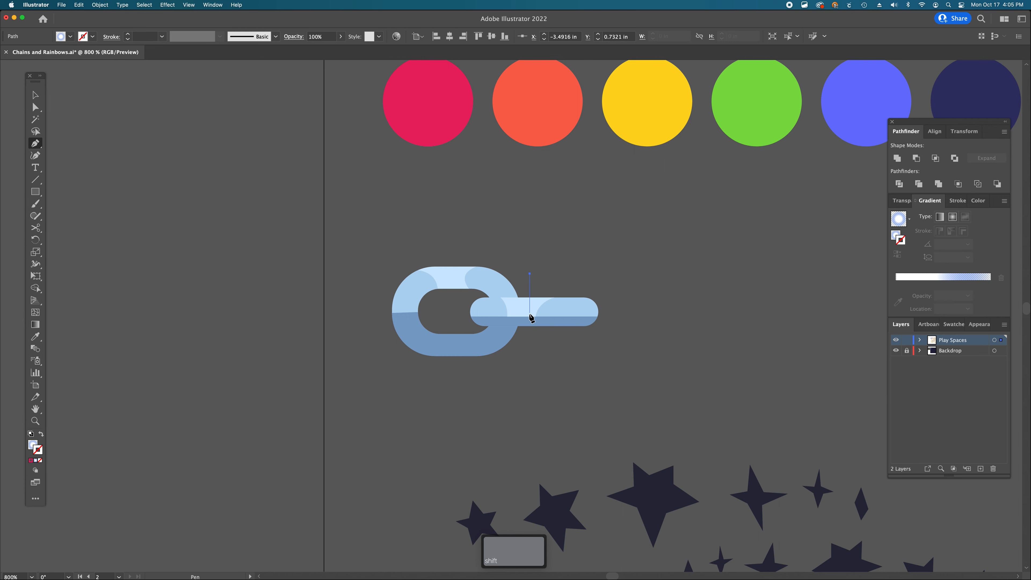
{"action": "left_click", "coordinate": [530, 346]}
{"action": "key", "text": "v"}
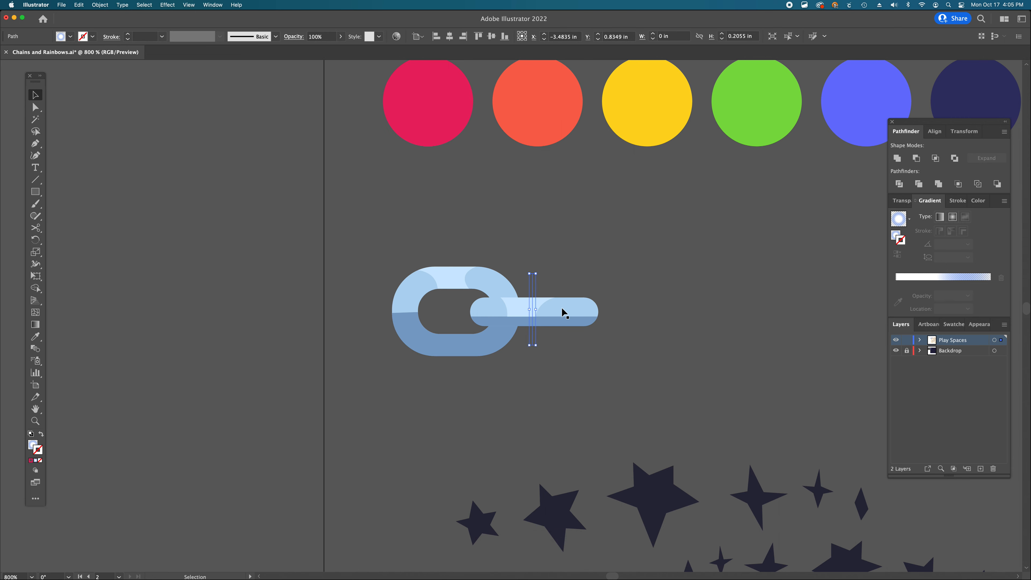
{"action": "key", "text": "v"}
{"action": "key", "text": "space"}
{"action": "left_click_drag", "start_coordinate": [528, 345], "coordinate": [531, 345]}
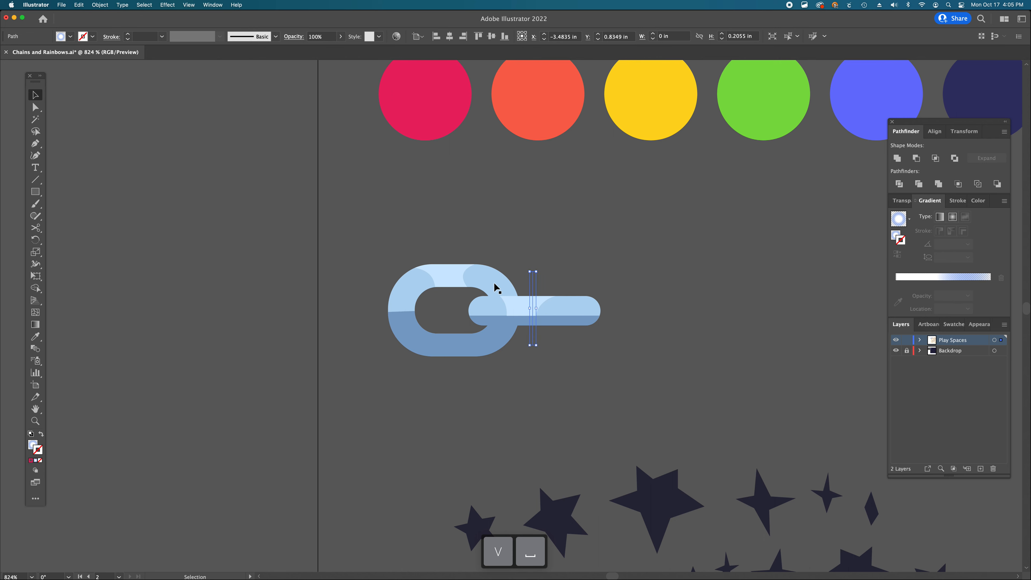
{"action": "left_click", "coordinate": [553, 270]}
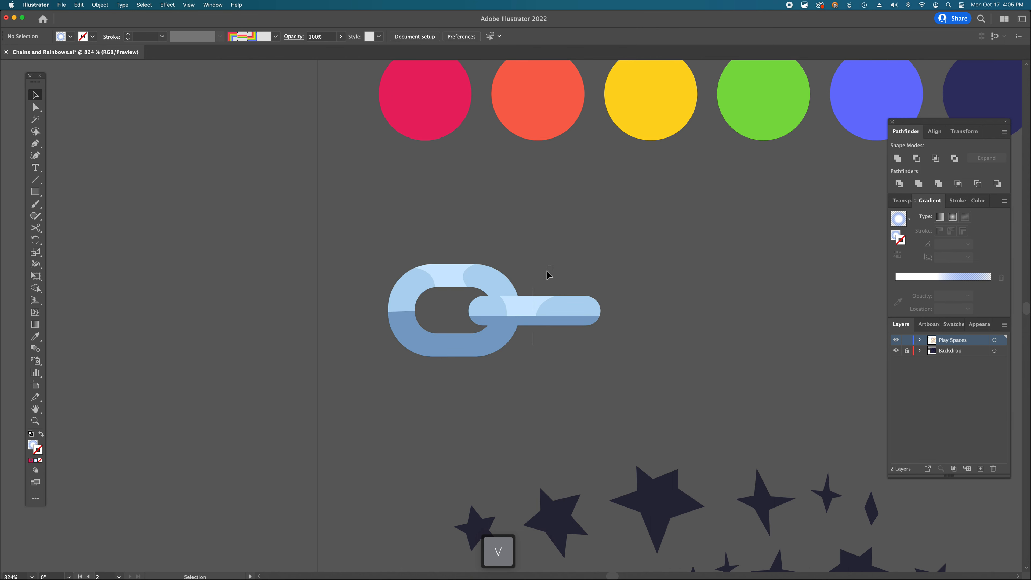
{"action": "left_click", "coordinate": [532, 276]}
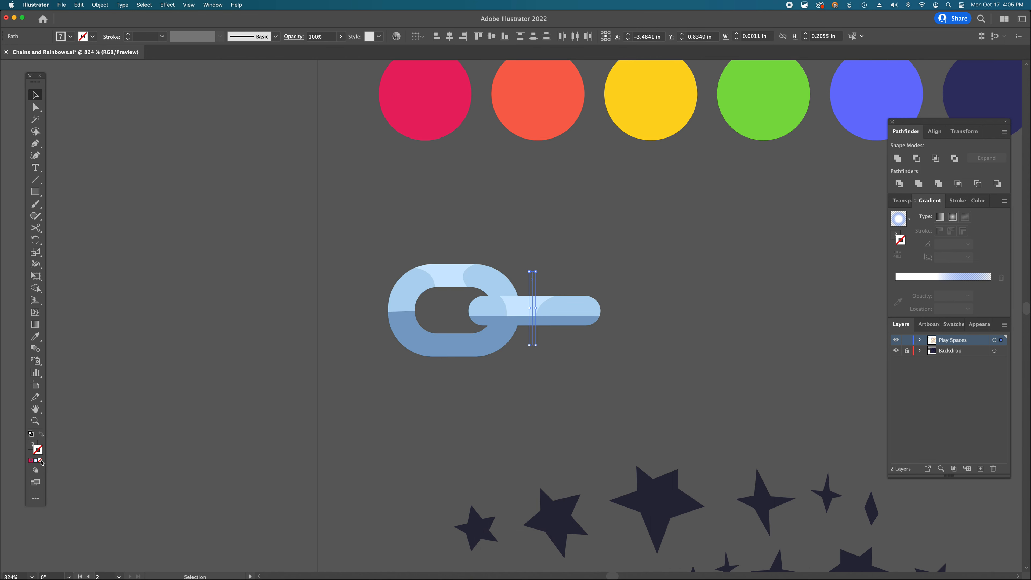
{"action": "left_click", "coordinate": [31, 444]}
{"action": "left_click", "coordinate": [41, 460]}
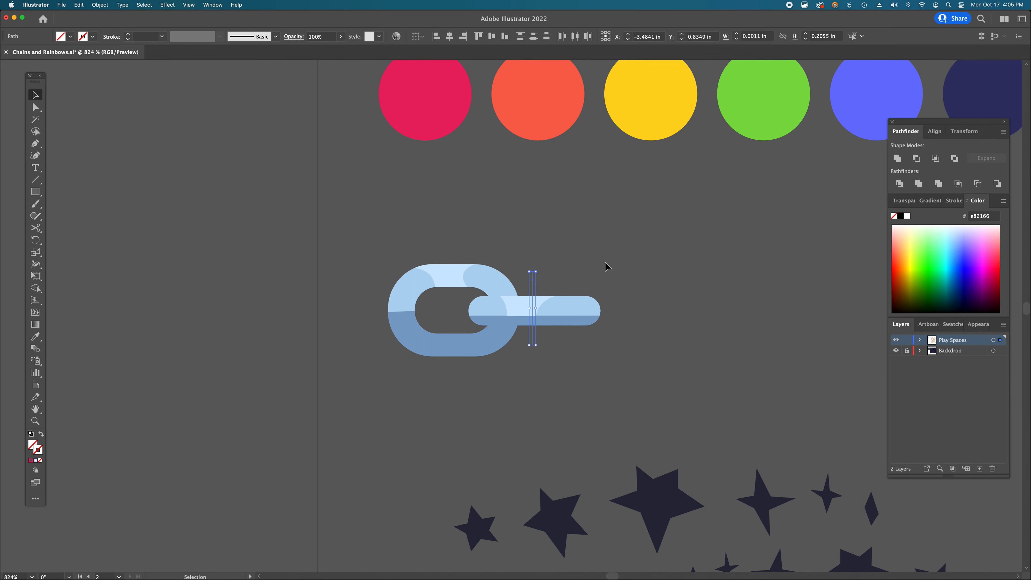
- Select the vertical line together with the link's bar shapes and divide them with Pathfinder
{"action": "key", "text": "super+space"}
{"action": "left_click", "coordinate": [512, 348]}
{"action": "left_click", "coordinate": [483, 353]}
{"action": "key", "text": "a"}
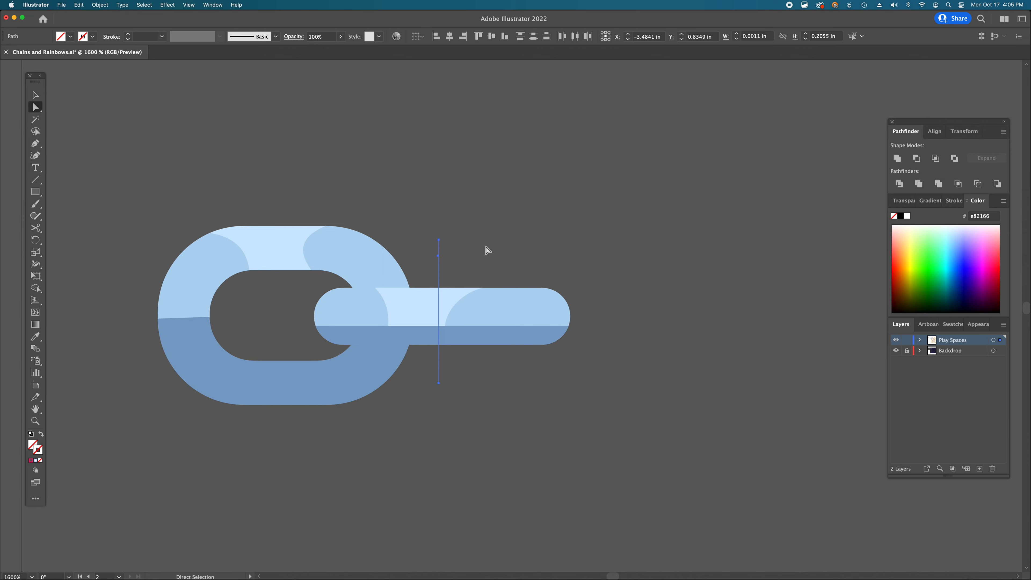
{"action": "left_click", "coordinate": [427, 256]}
{"action": "left_click", "coordinate": [437, 257]}
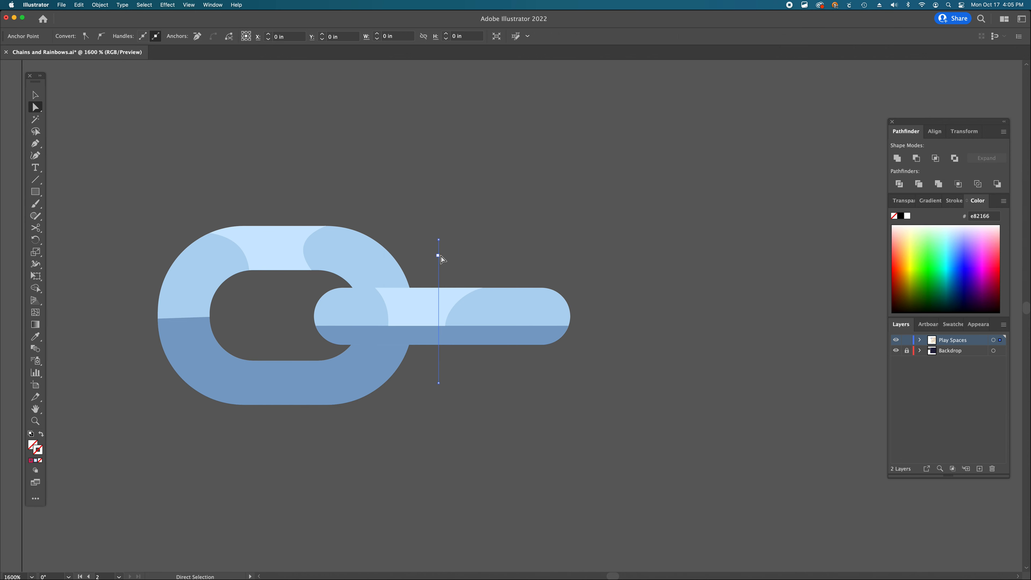
{"action": "left_click_drag", "start_coordinate": [452, 219], "coordinate": [432, 263]}
{"action": "key", "text": "a"}
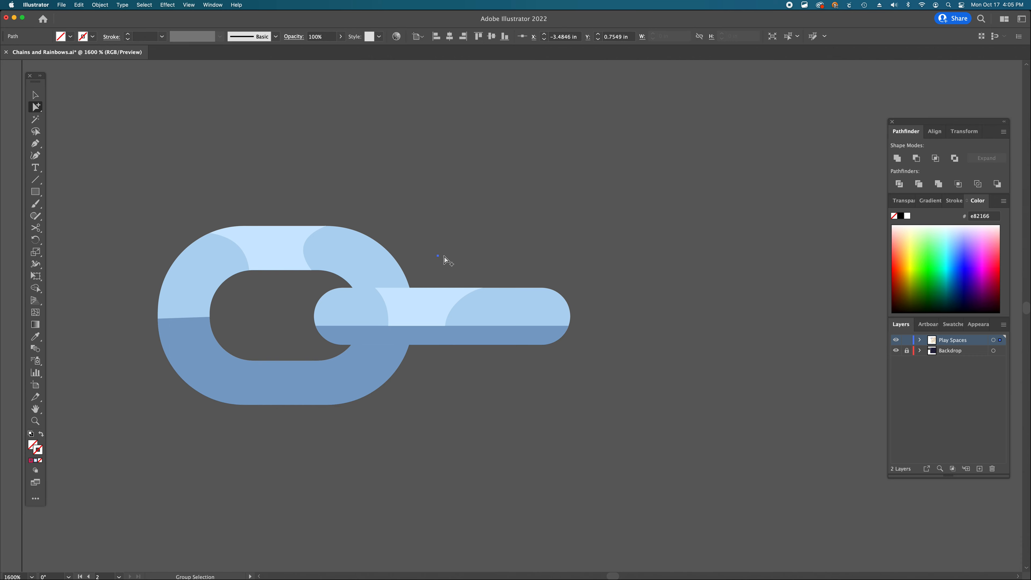
{"action": "key", "text": "Delete"}
{"action": "left_click_drag", "start_coordinate": [453, 221], "coordinate": [431, 276]}
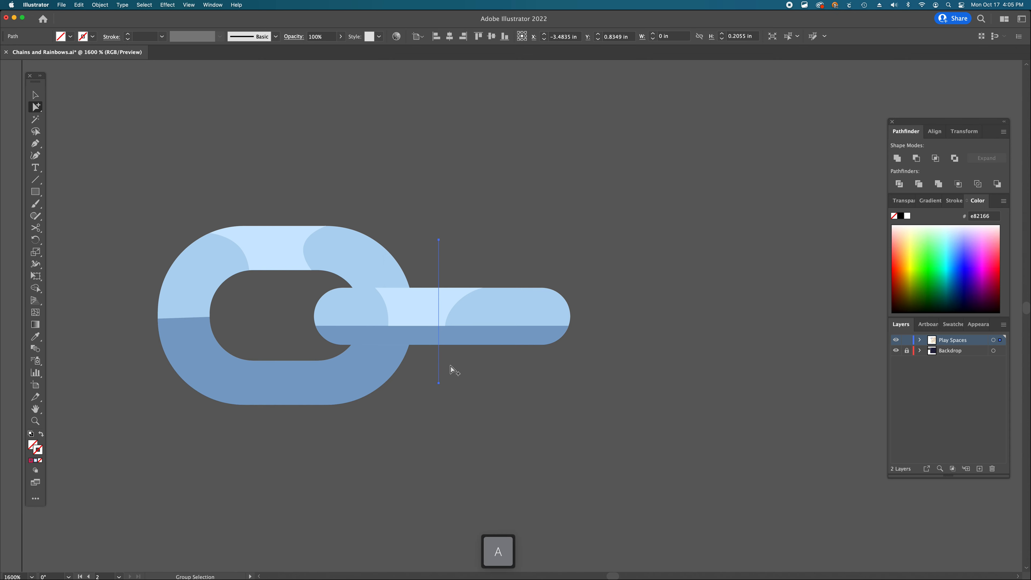
{"action": "key", "text": "shift+a"}
{"action": "left_click", "coordinate": [453, 305], "text": "shift"}
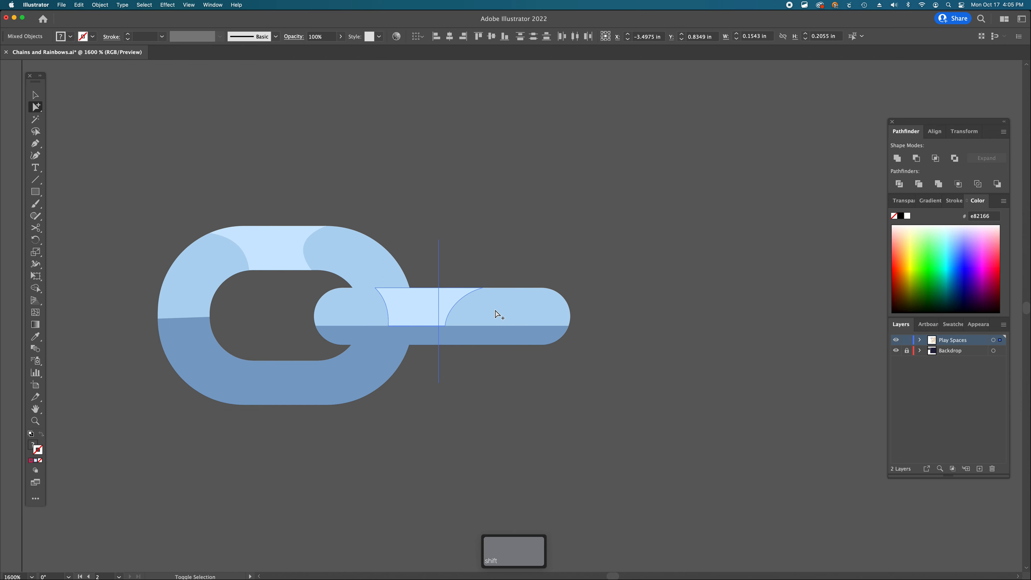
{"action": "left_click", "coordinate": [484, 336], "text": "shift"}
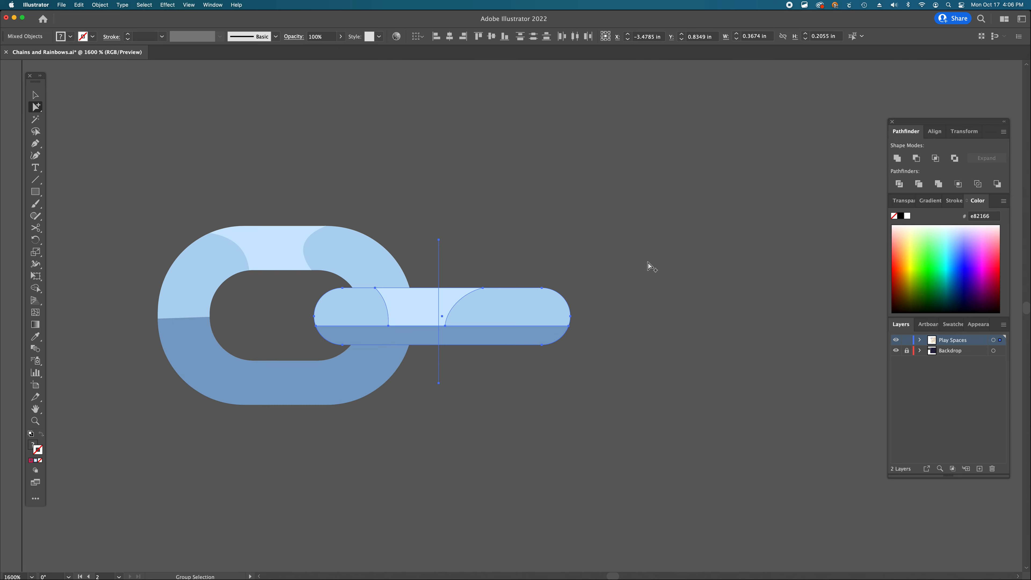
{"action": "left_click", "coordinate": [908, 186]}
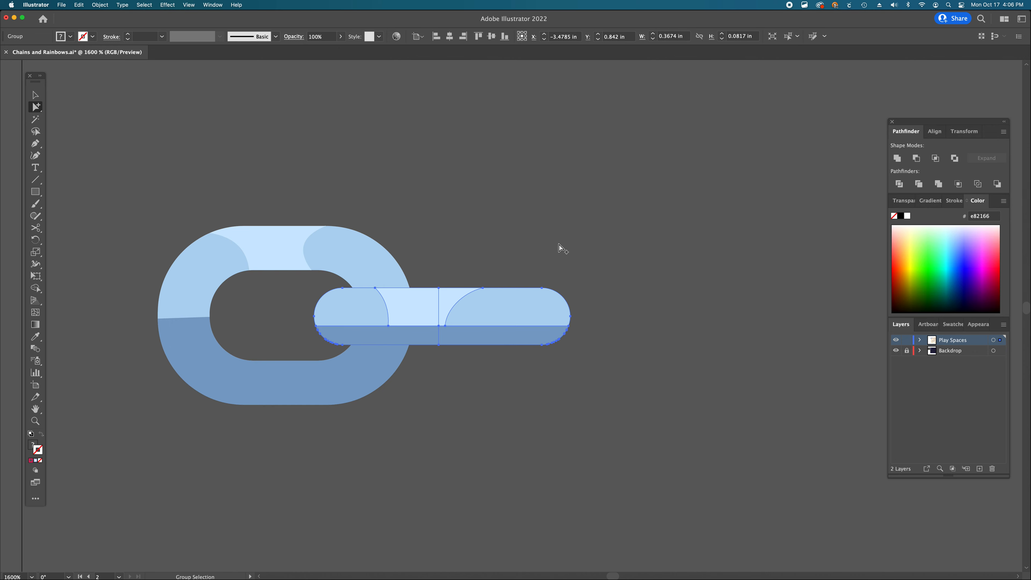
- Move the right half of the divided bar over to the left side of the link
{"action": "scroll", "coordinate": [559, 245], "scroll_direction": "down", "scroll_amount": 5}
{"action": "scroll", "coordinate": [559, 245], "scroll_direction": "left", "scroll_amount": 4}
{"action": "left_click", "coordinate": [539, 191]}
{"action": "key", "text": "a"}
{"action": "left_click", "coordinate": [517, 222]}
{"action": "left_click", "coordinate": [555, 235], "text": "shift"}
{"action": "left_click", "coordinate": [551, 261], "text": "shift"}
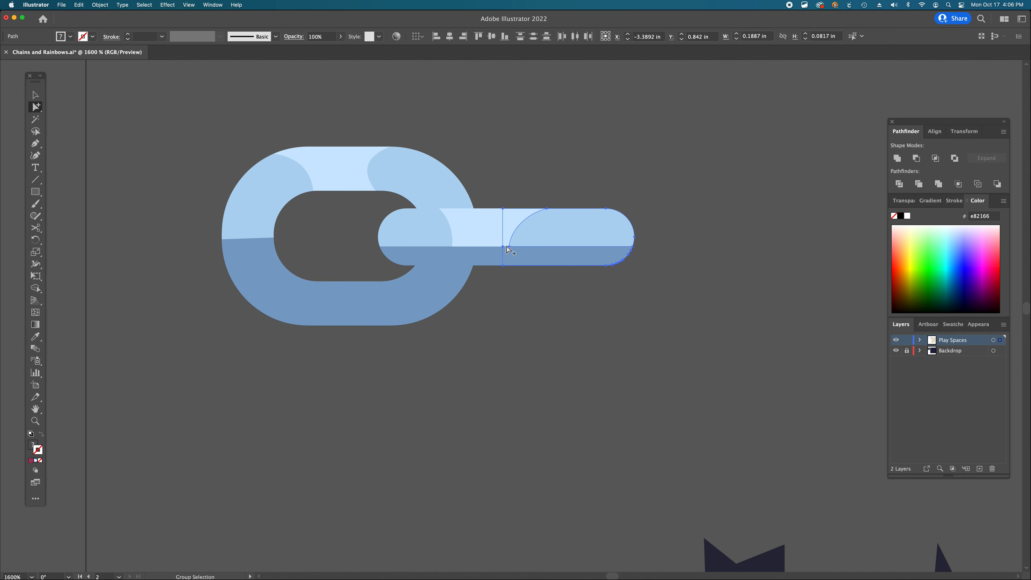
{"action": "left_click_drag", "start_coordinate": [596, 255], "coordinate": [288, 250]}
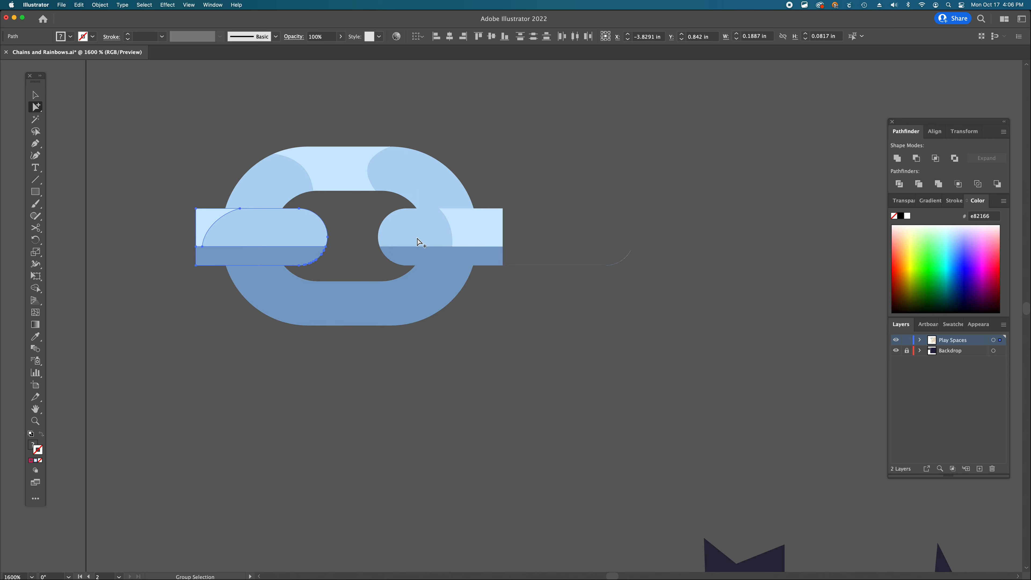
- Delete the straight segment of the leftover stray path to the right of the link
{"action": "key", "text": "a"}
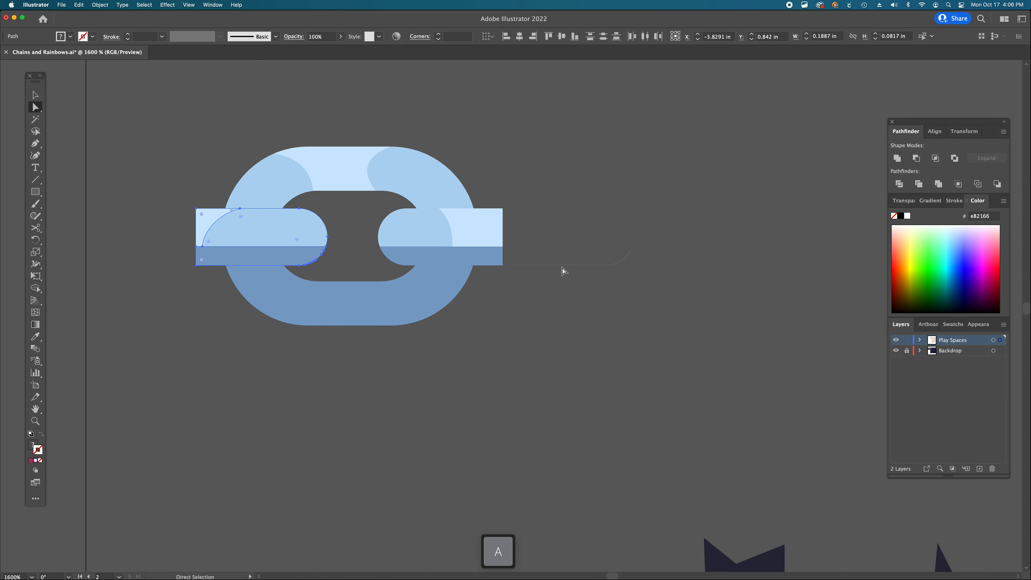
{"action": "left_click", "coordinate": [576, 296]}
{"action": "left_click", "coordinate": [569, 266], "text": "super"}
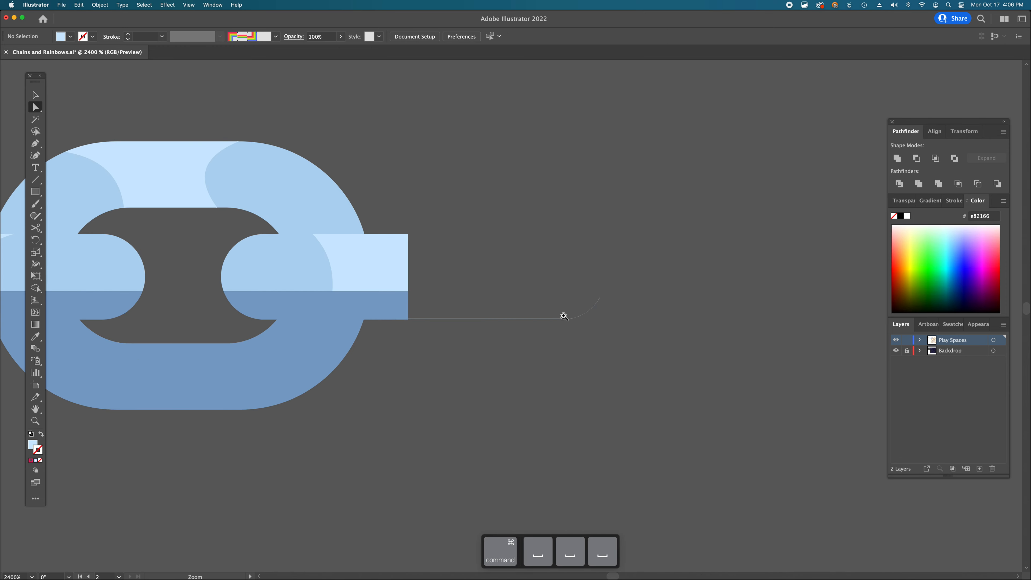
{"action": "left_click", "coordinate": [524, 316], "text": "super"}
{"action": "left_click", "coordinate": [496, 360], "text": "super"}
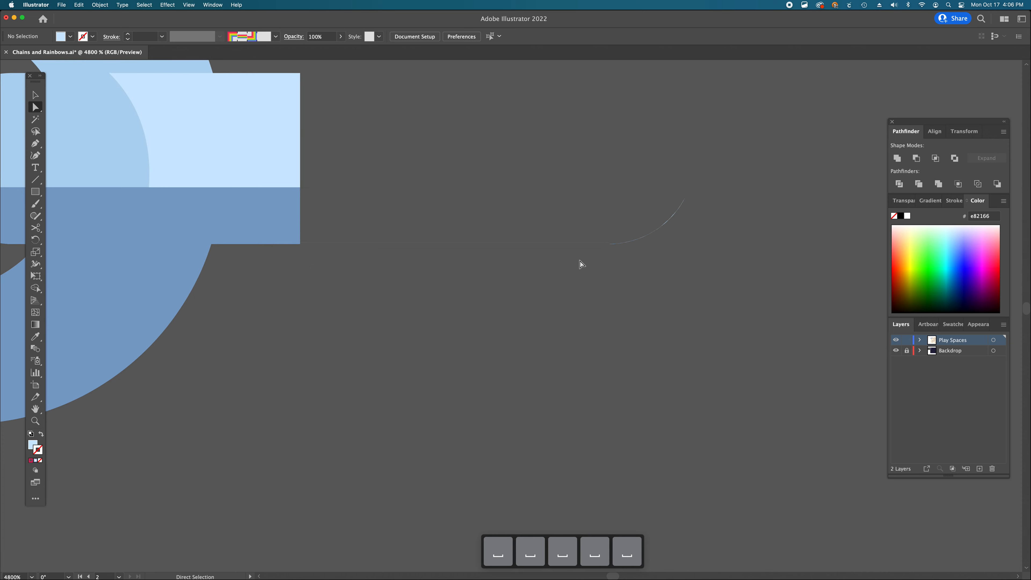
{"action": "left_click", "coordinate": [592, 243]}
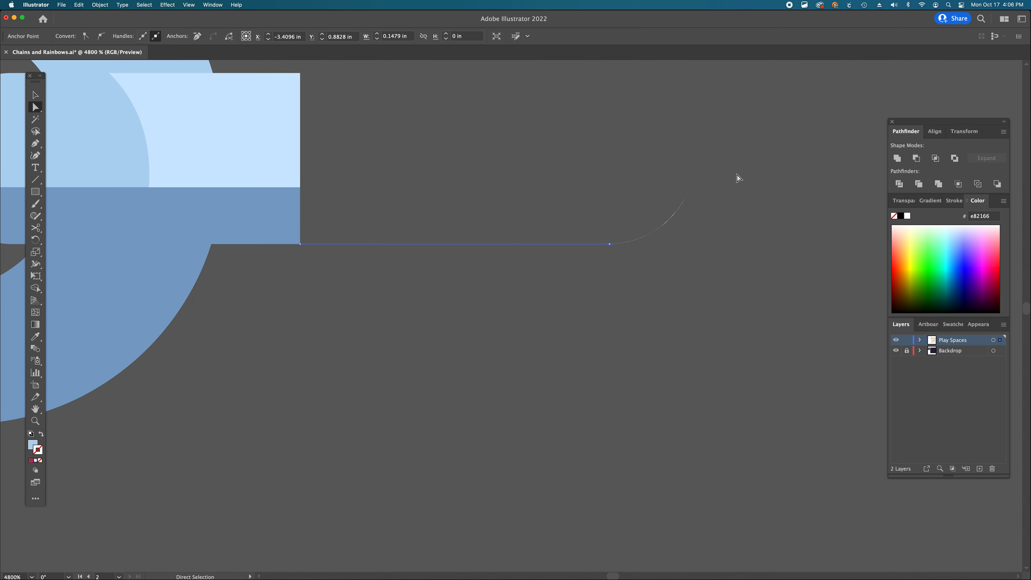
{"action": "key", "text": "BackSpace"}
{"action": "key", "text": "BackSpace"}
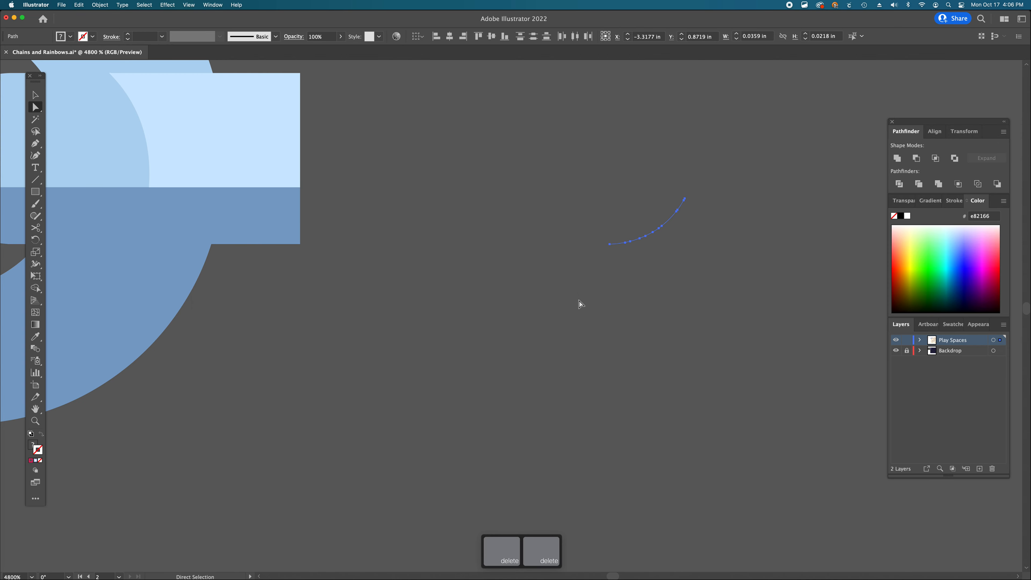
- Inspect the chain link in outline mode for leftover stray paths around its bar
{"action": "left_click", "coordinate": [579, 301]}
{"action": "scroll", "coordinate": [583, 296], "scroll_direction": "up", "scroll_amount": 3}
{"action": "left_click", "coordinate": [465, 287], "text": "alt+super"}
{"action": "left_click", "coordinate": [464, 287], "text": "alt+super"}
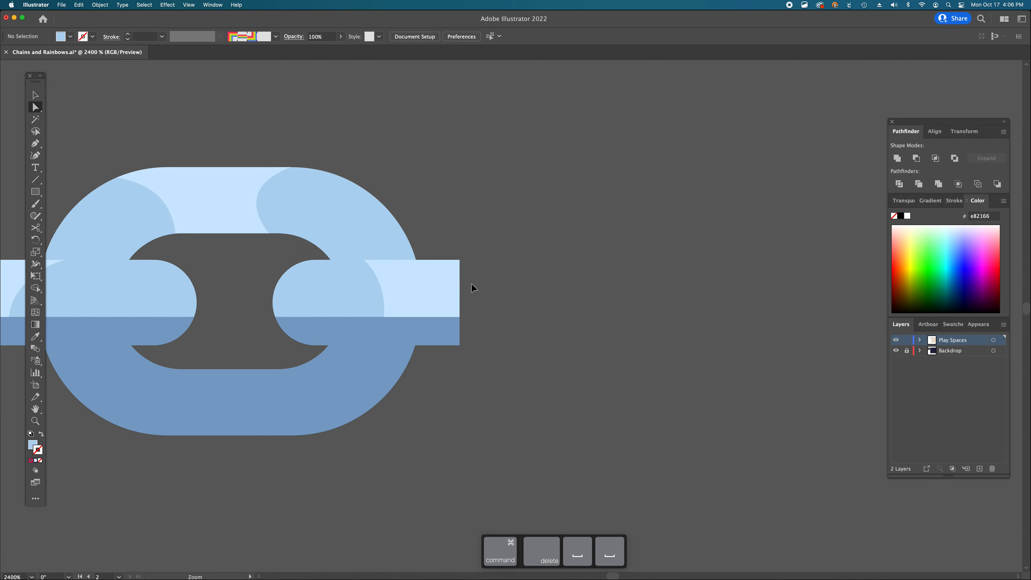
{"action": "key", "text": "super+y"}
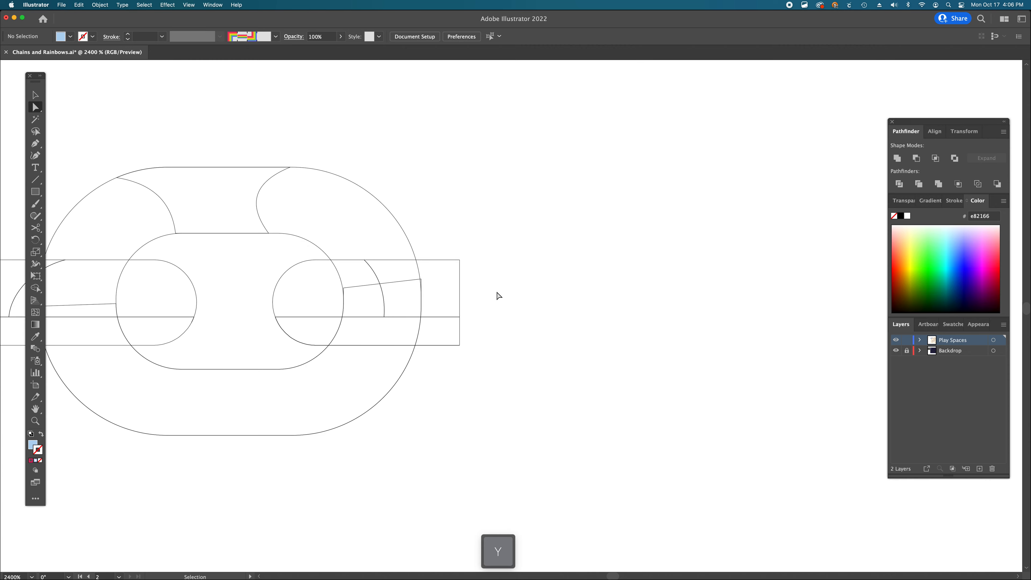
{"action": "left_click_drag", "start_coordinate": [469, 234], "coordinate": [740, 439]}
{"action": "left_click_drag", "start_coordinate": [752, 199], "coordinate": [475, 407]}
{"action": "key", "text": "super+y"}
{"action": "scroll", "coordinate": [487, 359], "scroll_direction": "left", "scroll_amount": 5}
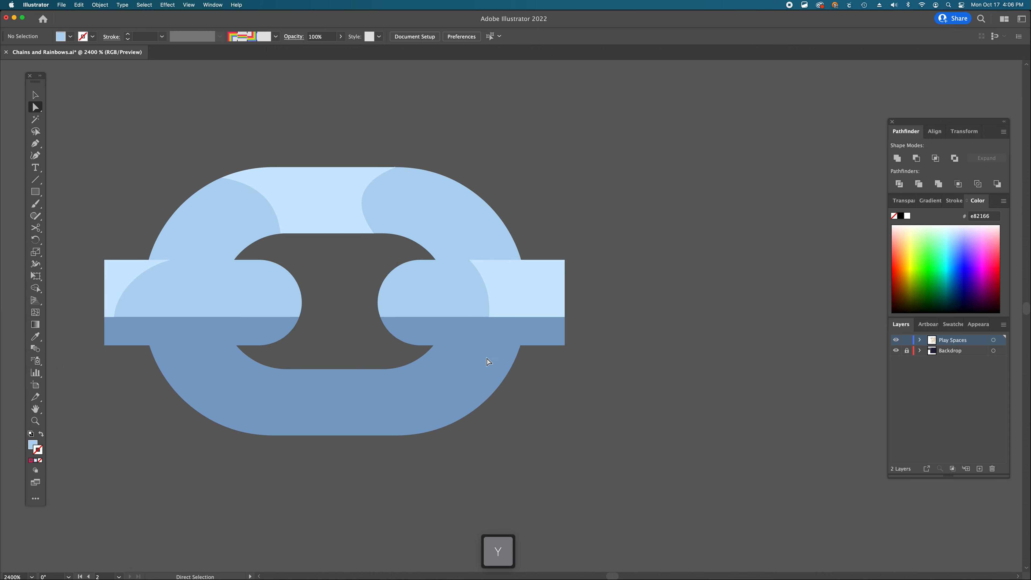
- Nudge the left half-circle piece of the link's bar slightly into alignment
{"action": "left_click", "coordinate": [457, 343], "text": "alt+super"}
{"action": "key", "text": "a"}
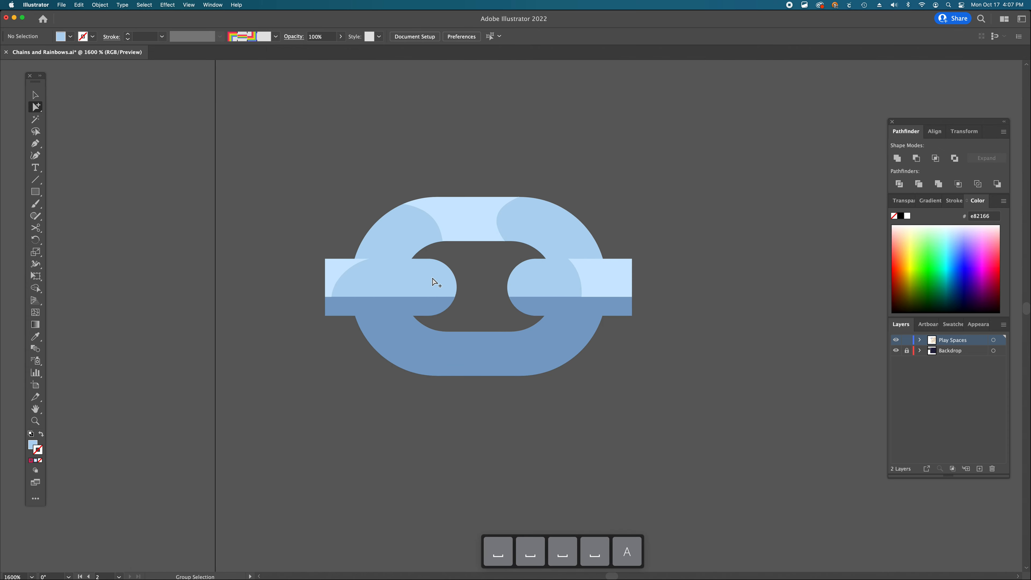
{"action": "left_click", "coordinate": [429, 281], "text": "shift"}
{"action": "left_click", "coordinate": [339, 270], "text": "shift"}
{"action": "left_click_drag", "start_coordinate": [394, 285], "coordinate": [392, 285]}
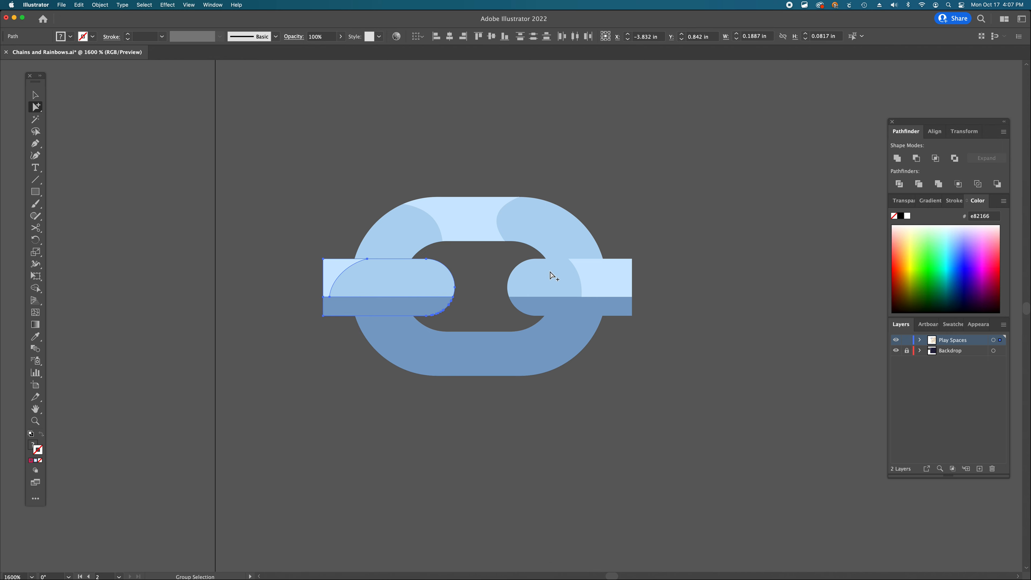
{"action": "left_click", "coordinate": [681, 243]}
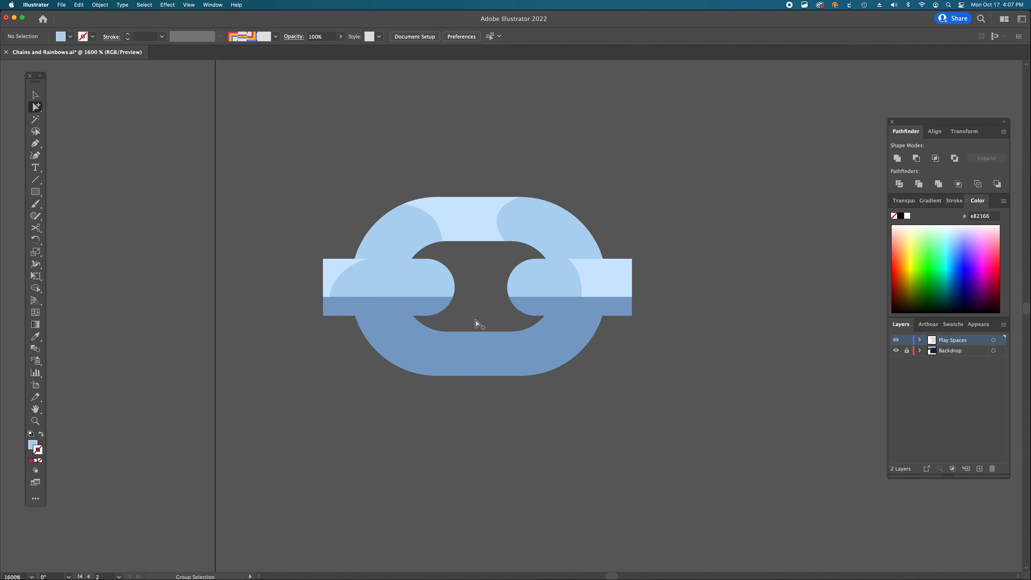
- Duplicate the chain link beside the original to preview the joint, then delete the copy
{"action": "left_click", "coordinate": [538, 328], "text": "alt+super"}
{"action": "left_click", "coordinate": [539, 328], "text": "alt+super"}
{"action": "left_click", "coordinate": [538, 328], "text": "alt+super"}
{"action": "key", "text": "v"}
{"action": "left_click", "coordinate": [424, 298]}
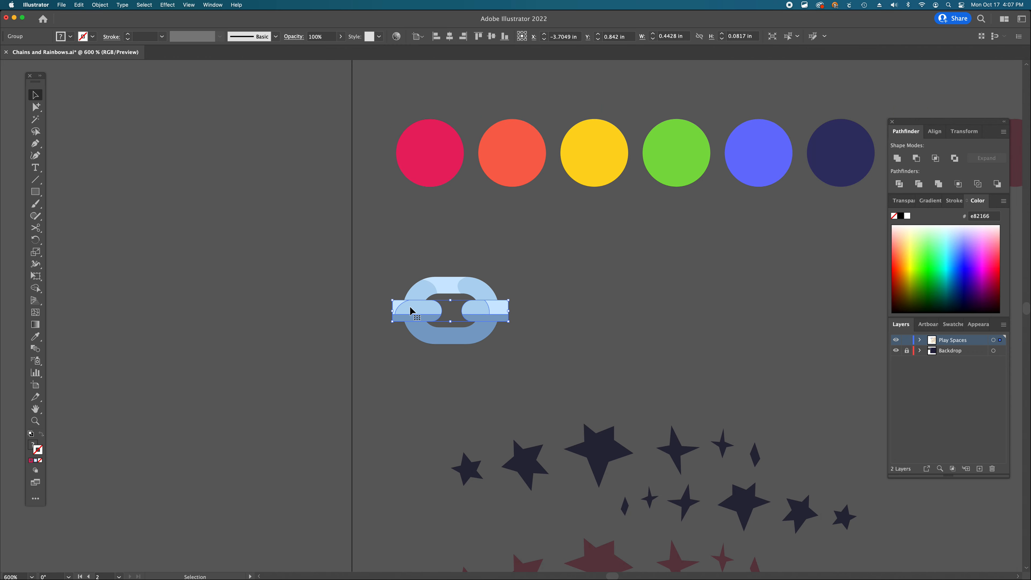
{"action": "left_click_drag", "start_coordinate": [424, 300], "coordinate": [528, 317]}
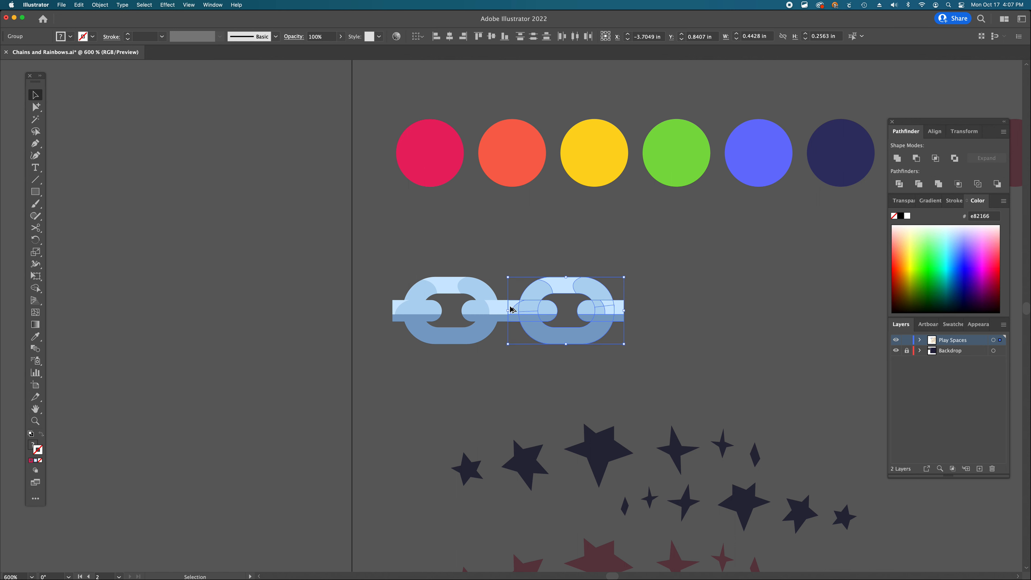
{"action": "left_click", "coordinate": [545, 357]}
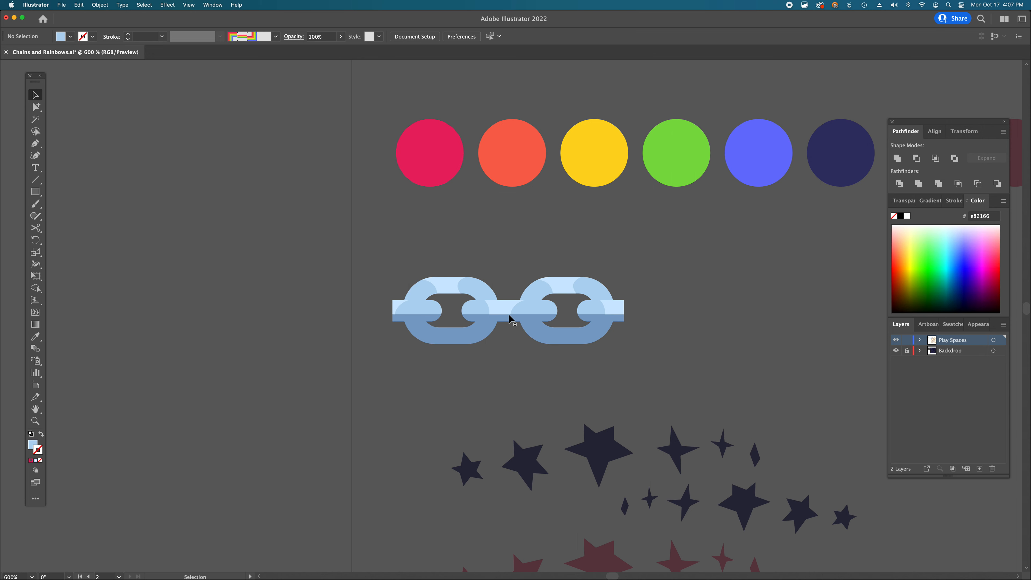
{"action": "left_click", "coordinate": [529, 305]}
{"action": "key", "text": "BackSpace"}
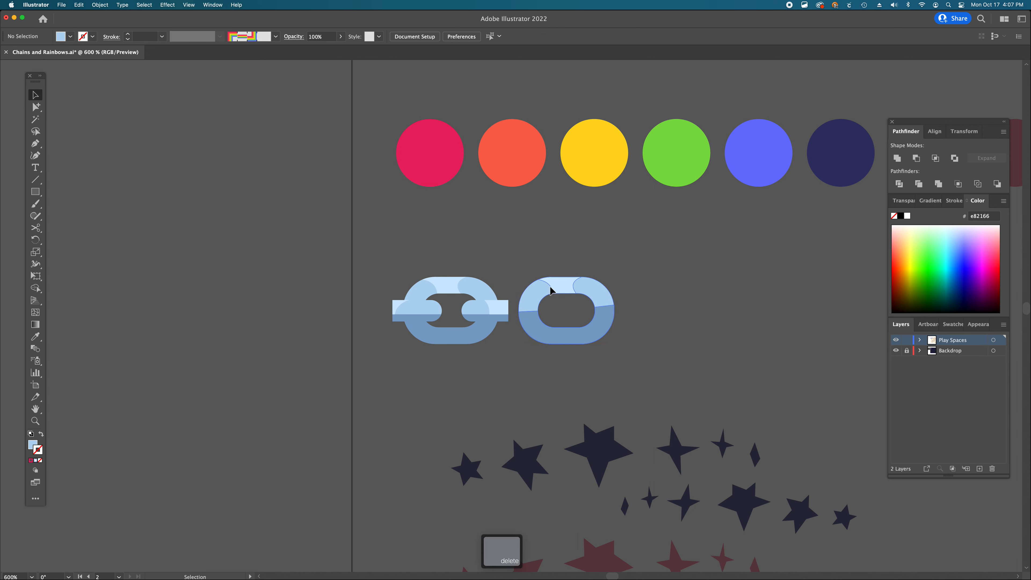
{"action": "key", "text": "BackSpace"}
- Scale the whole chain link down slightly and create a new Pattern Brush from it
{"action": "left_click_drag", "start_coordinate": [375, 247], "coordinate": [536, 383]}
{"action": "left_click_drag", "start_coordinate": [512, 346], "coordinate": [492, 334]}
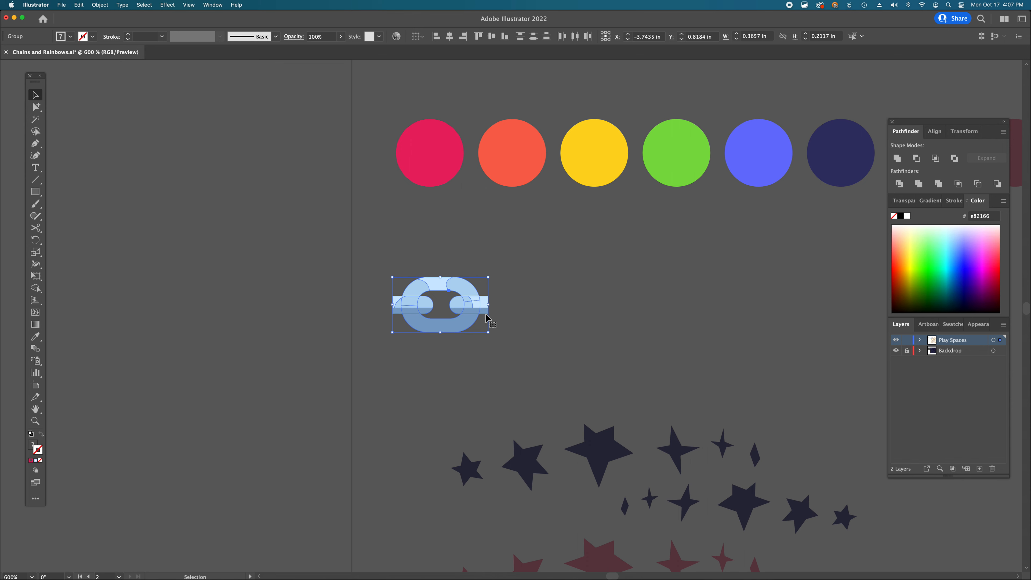
{"action": "scroll", "coordinate": [489, 318], "scroll_direction": "right", "scroll_amount": 5}
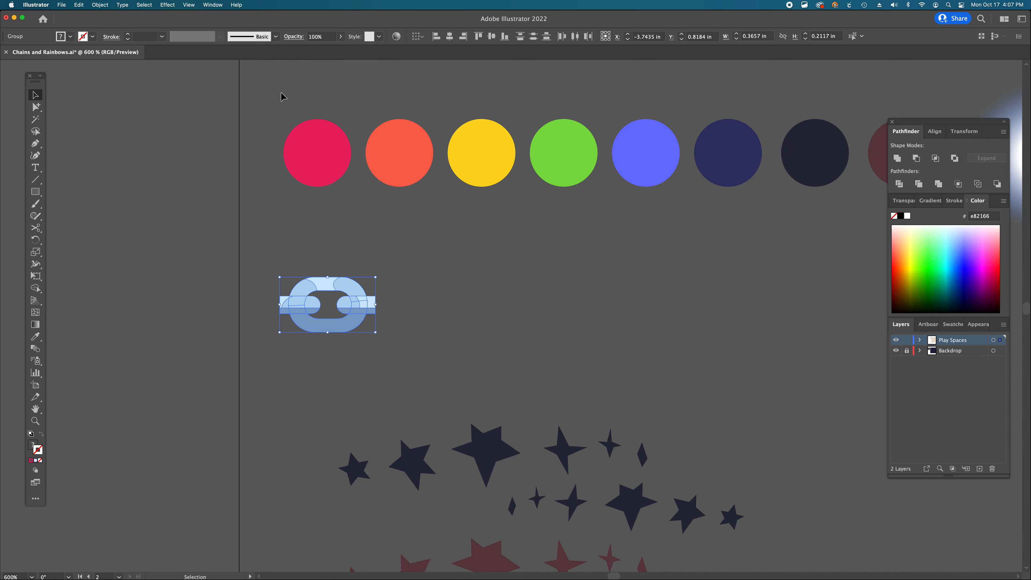
{"action": "left_click", "coordinate": [276, 37]}
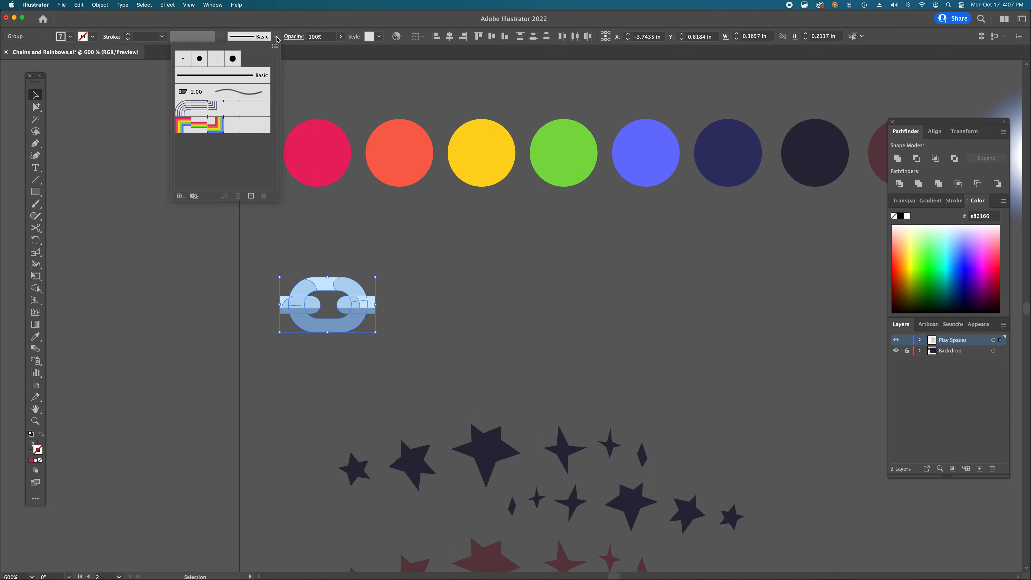
{"action": "left_click", "coordinate": [251, 196]}
{"action": "left_click", "coordinate": [466, 351]}
{"action": "left_click", "coordinate": [551, 372]}
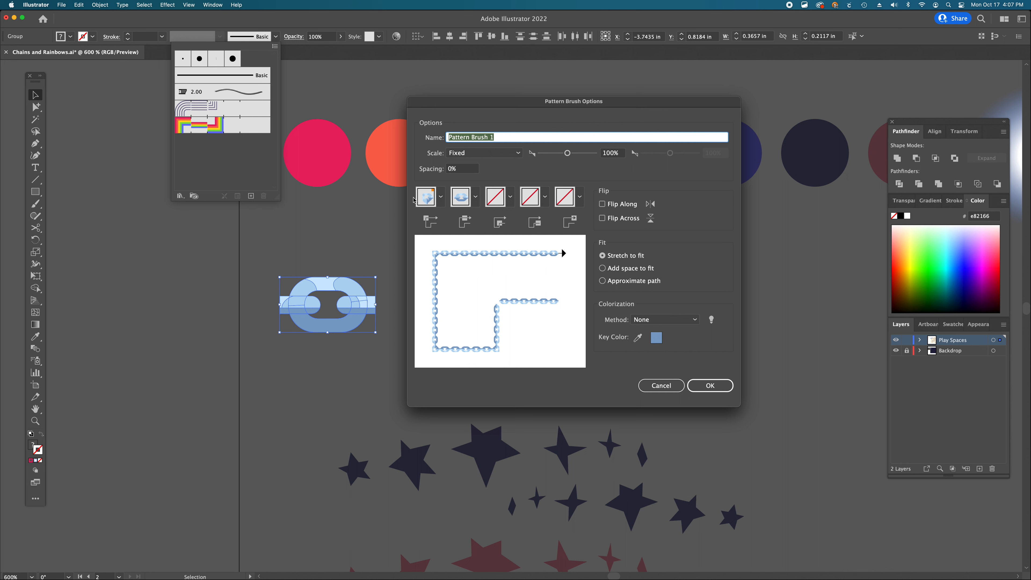
- Set the pattern brush's outer and inner corner tiles to Auto-Centered
{"action": "left_click", "coordinate": [441, 197]}
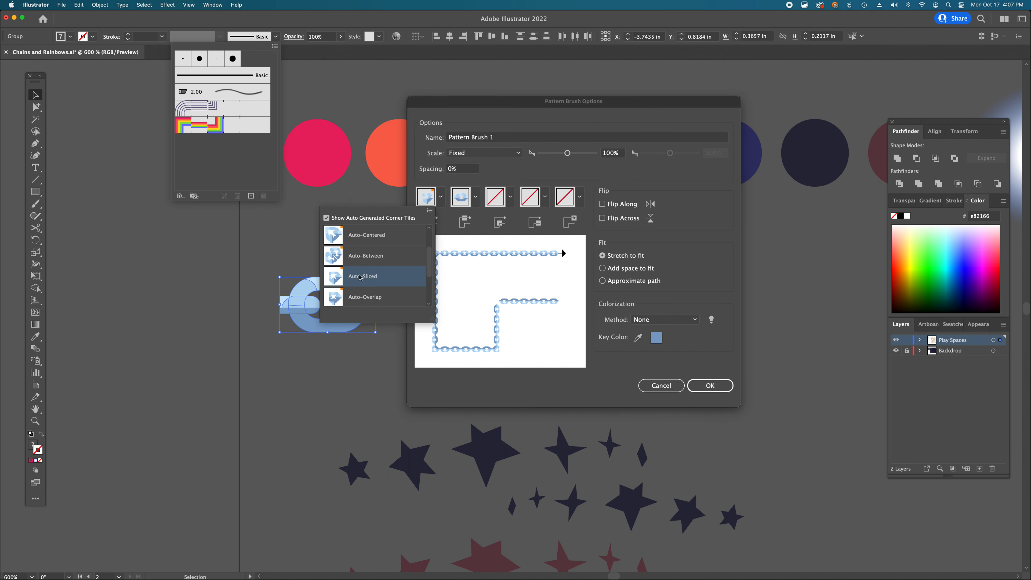
{"action": "left_click", "coordinate": [369, 235]}
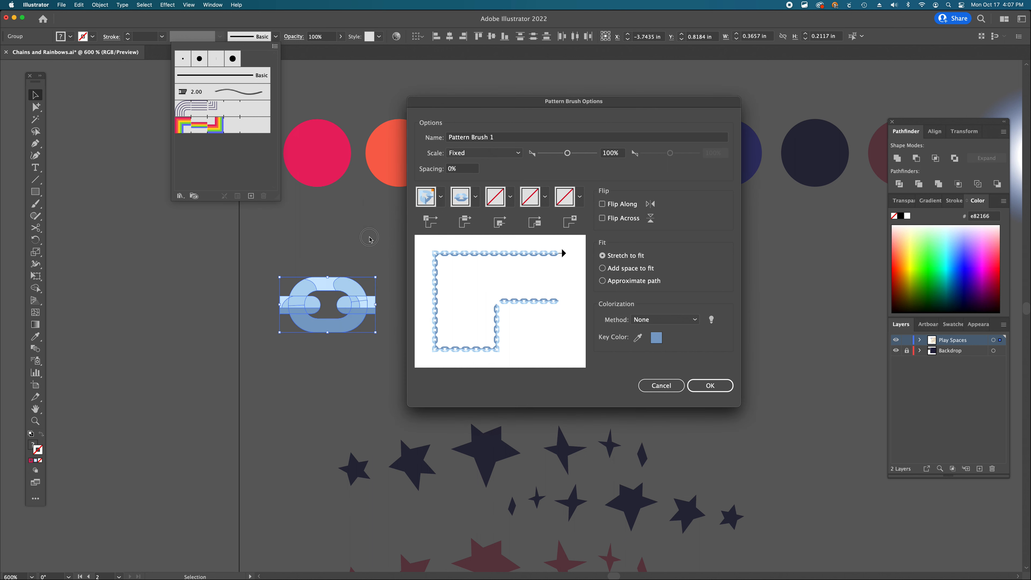
{"action": "left_click", "coordinate": [510, 197]}
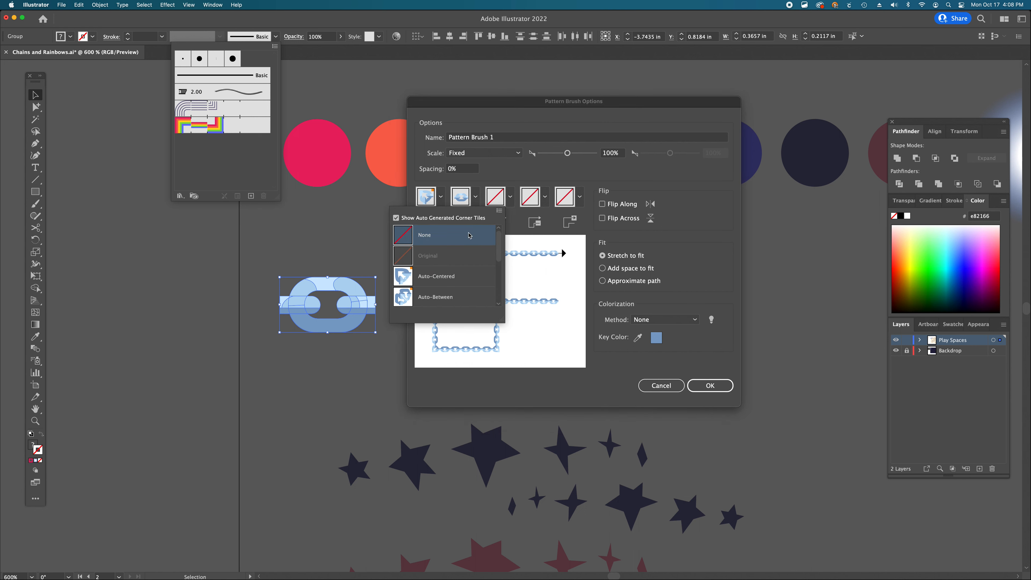
{"action": "left_click", "coordinate": [447, 278]}
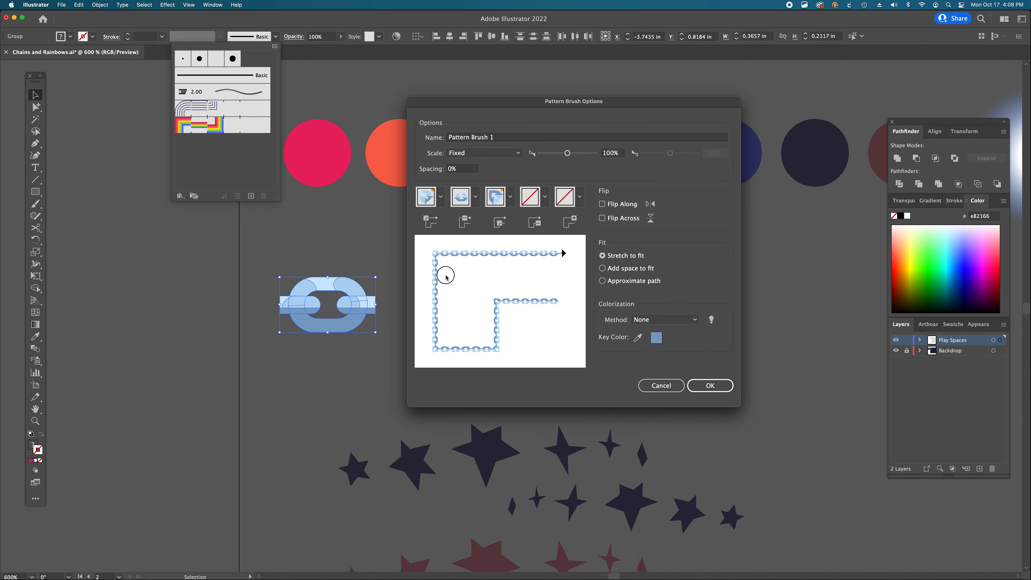
- Name the pattern brush Chain, keep Stretch to fit, and save the brush
{"action": "left_click", "coordinate": [433, 138]}
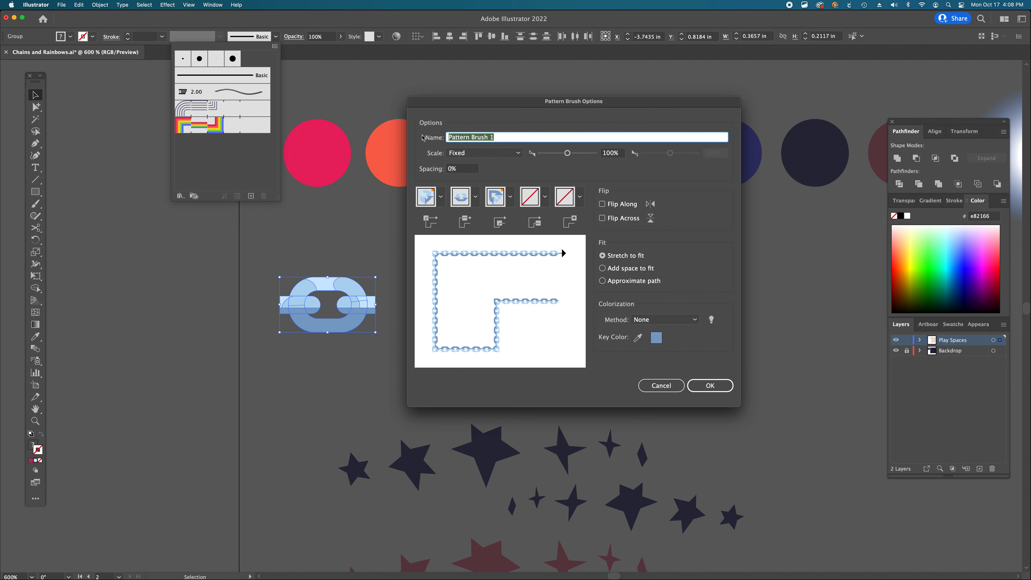
{"action": "type", "text": "Chain"}
{"action": "left_click", "coordinate": [610, 258]}
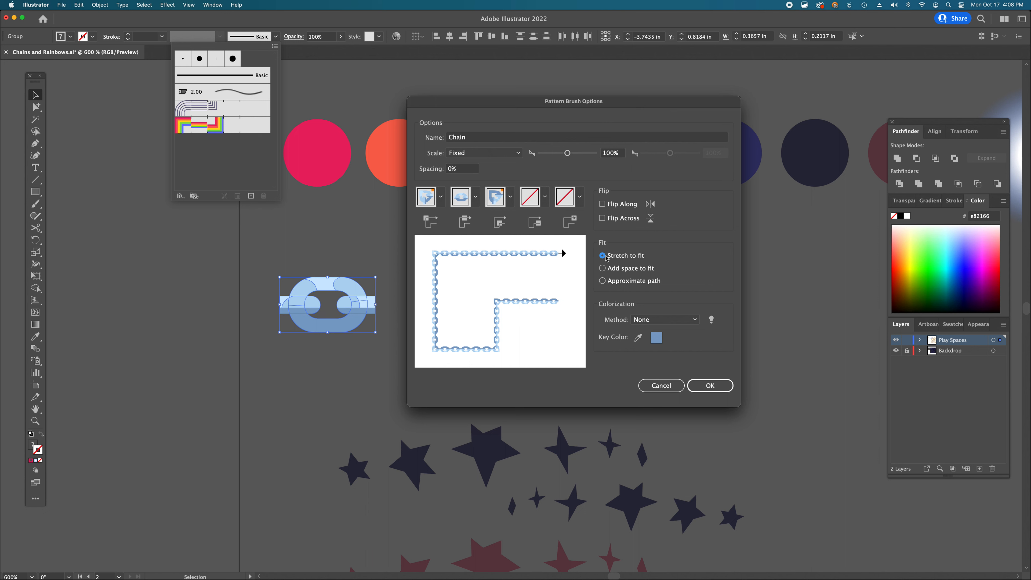
{"action": "left_click", "coordinate": [603, 268]}
{"action": "left_click", "coordinate": [602, 256]}
{"action": "left_click", "coordinate": [707, 391]}
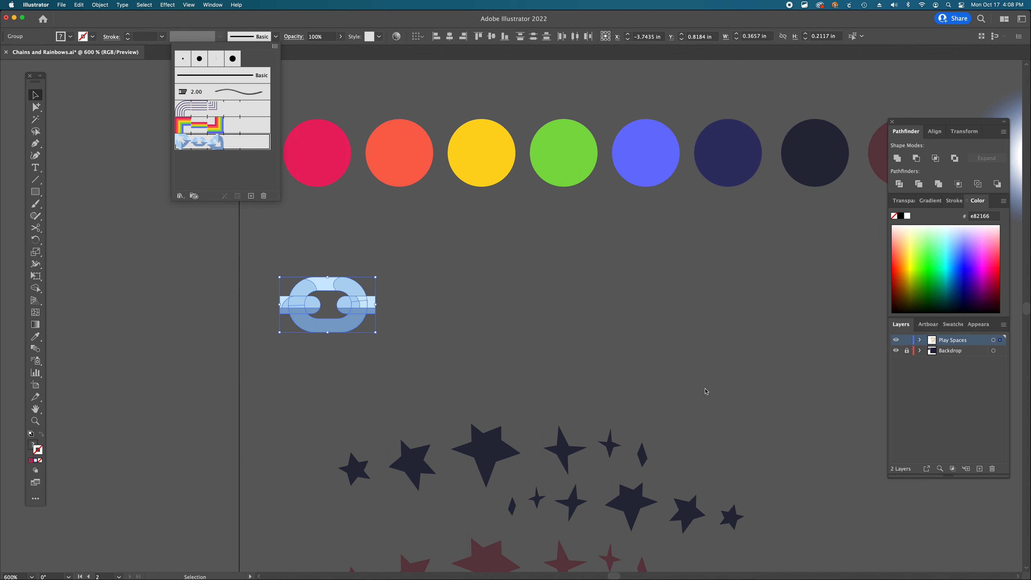
- Draw a curved path with the Pen tool between two stars below the lower rainbow
{"action": "key", "text": "super+shift+a"}
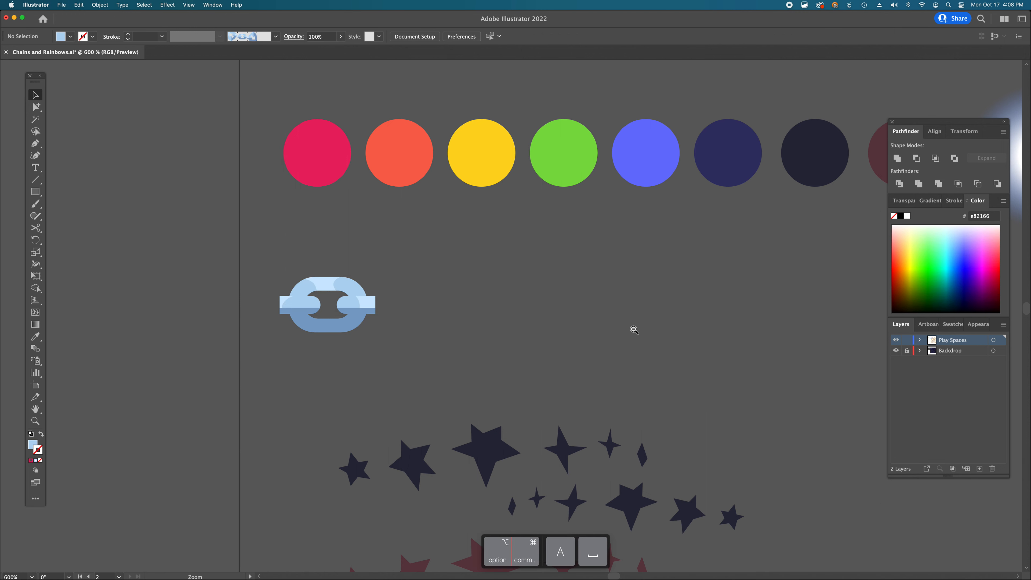
{"action": "left_click", "coordinate": [633, 331], "text": "alt+super"}
{"action": "left_click", "coordinate": [634, 330], "text": "alt+super"}
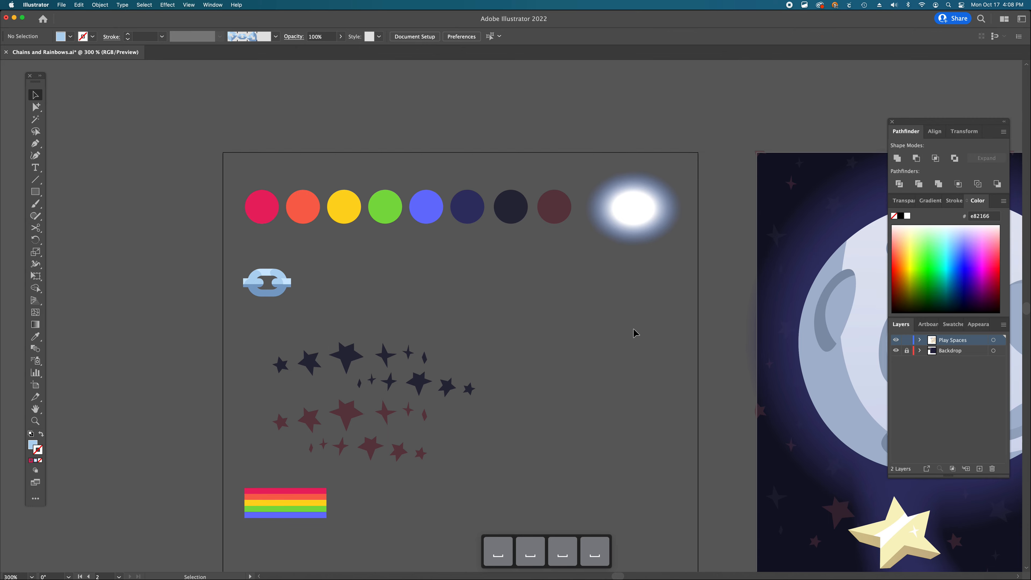
{"action": "scroll", "coordinate": [634, 333], "scroll_direction": "down", "scroll_amount": 5}
{"action": "scroll", "coordinate": [634, 331], "scroll_direction": "right", "scroll_amount": 10}
{"action": "scroll", "coordinate": [609, 337], "scroll_direction": "down", "scroll_amount": 3}
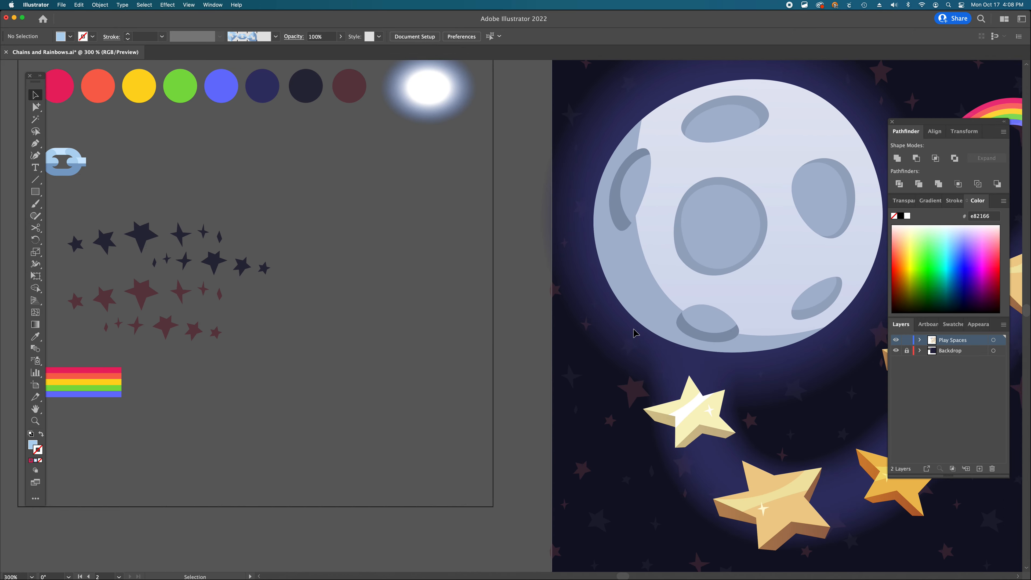
{"action": "left_click", "coordinate": [524, 349], "text": "alt+super"}
{"action": "left_click", "coordinate": [523, 349], "text": "alt+super"}
{"action": "left_click", "coordinate": [524, 350], "text": "alt+super"}
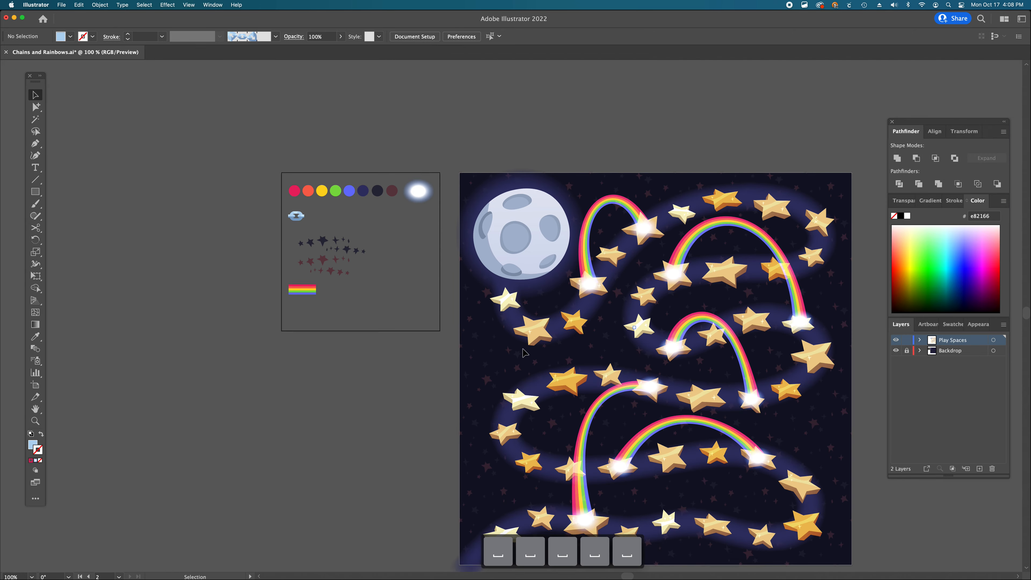
{"action": "scroll", "coordinate": [524, 351], "scroll_direction": "down", "scroll_amount": 5}
{"action": "scroll", "coordinate": [524, 352], "scroll_direction": "right", "scroll_amount": 3}
{"action": "scroll", "coordinate": [524, 353], "scroll_direction": "right", "scroll_amount": 3}
{"action": "scroll", "coordinate": [523, 353], "scroll_direction": "up", "scroll_amount": 2}
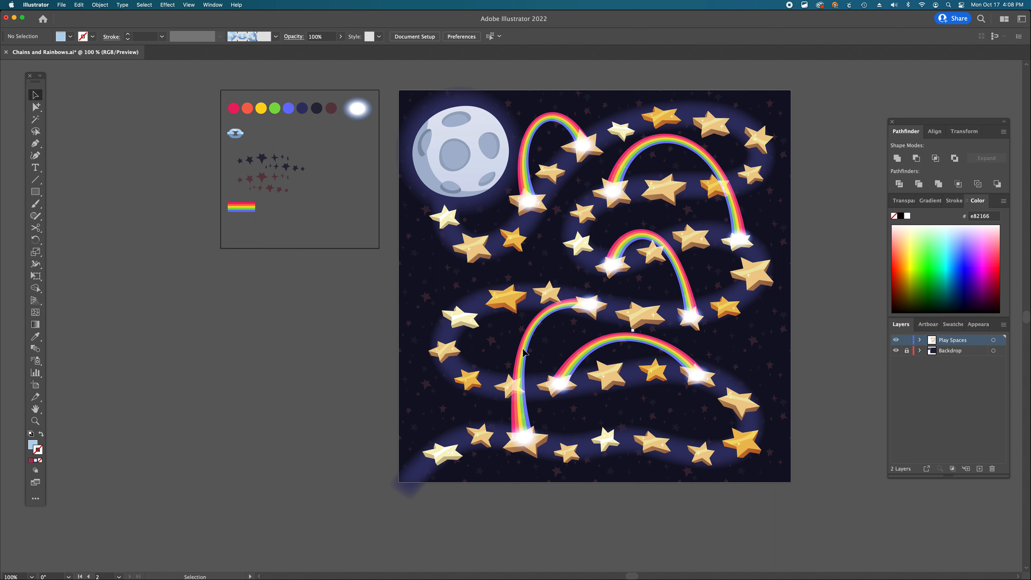
{"action": "key", "text": "p"}
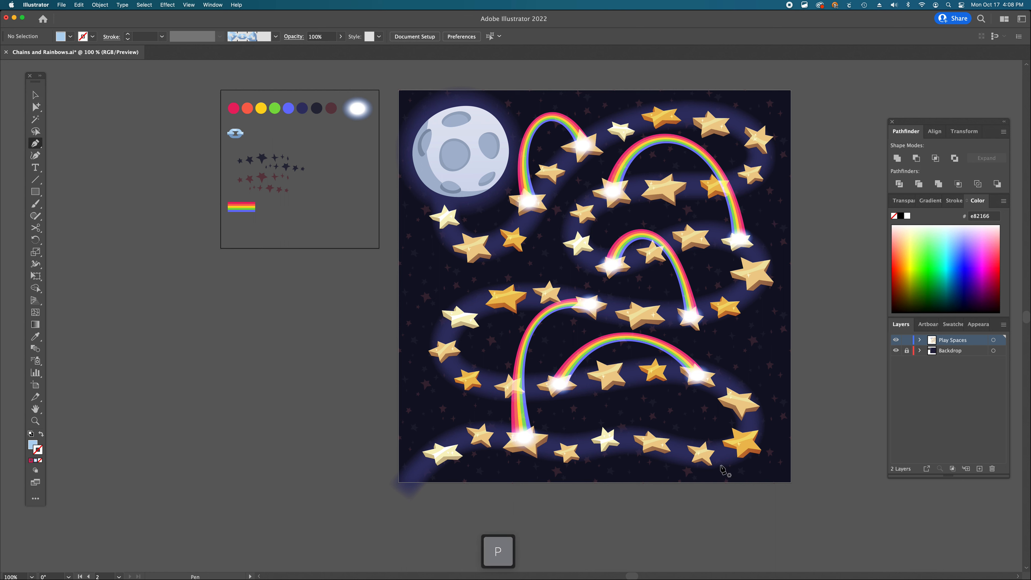
{"action": "left_click_drag", "start_coordinate": [703, 452], "coordinate": [703, 405]}
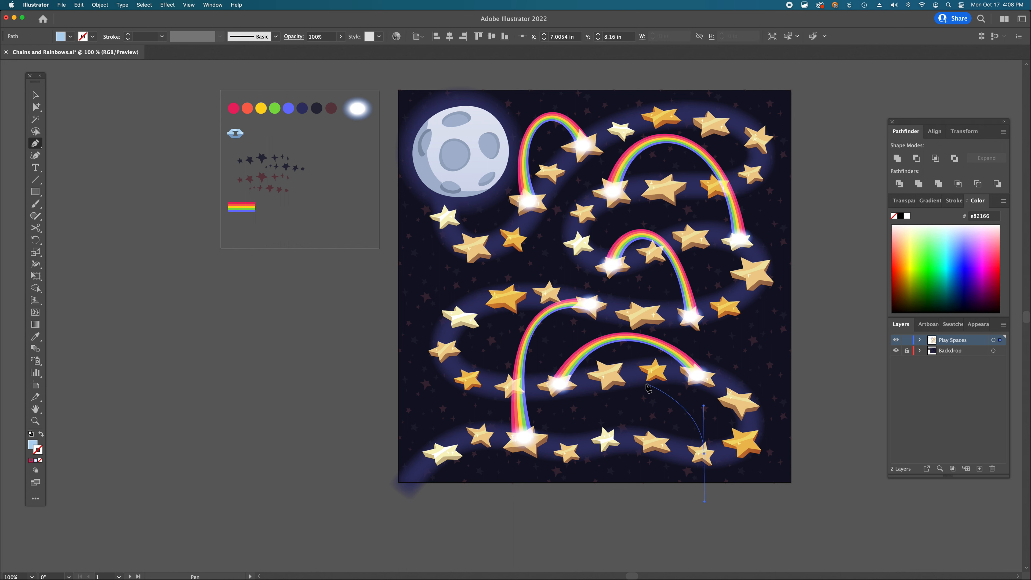
{"action": "left_click_drag", "start_coordinate": [609, 376], "coordinate": [616, 327]}
{"action": "left_click", "coordinate": [703, 453]}
- Remove the fill from the curved path
{"action": "key", "text": "a"}
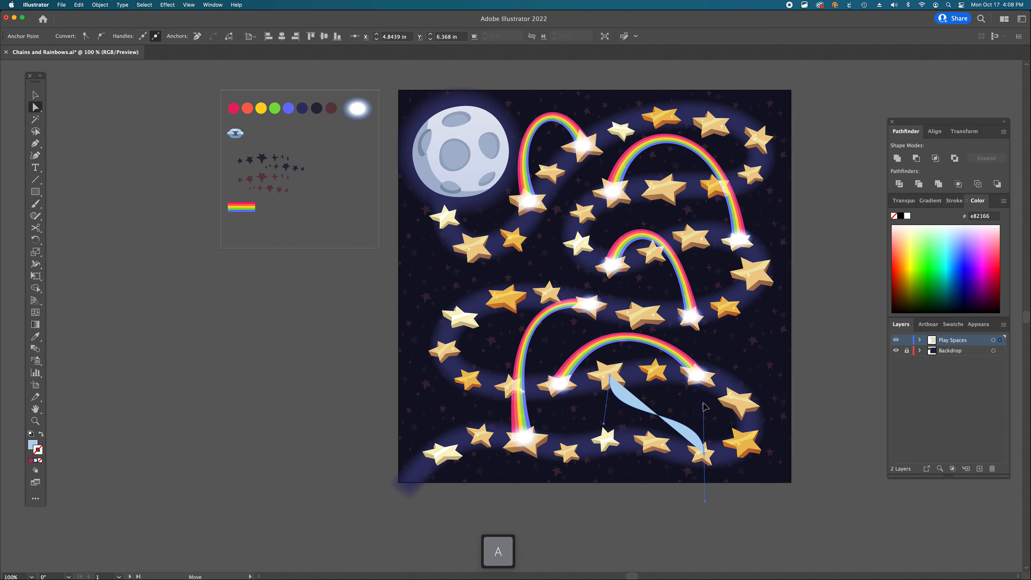
{"action": "left_click", "coordinate": [606, 373]}
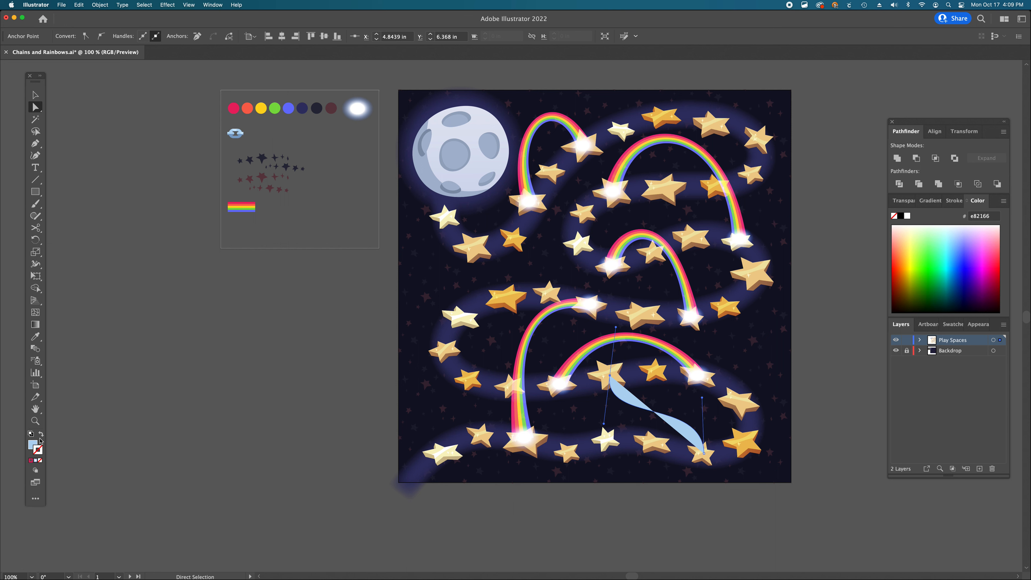
{"action": "left_click", "coordinate": [34, 445]}
{"action": "left_click", "coordinate": [41, 461]}
{"action": "left_click", "coordinate": [40, 453]}
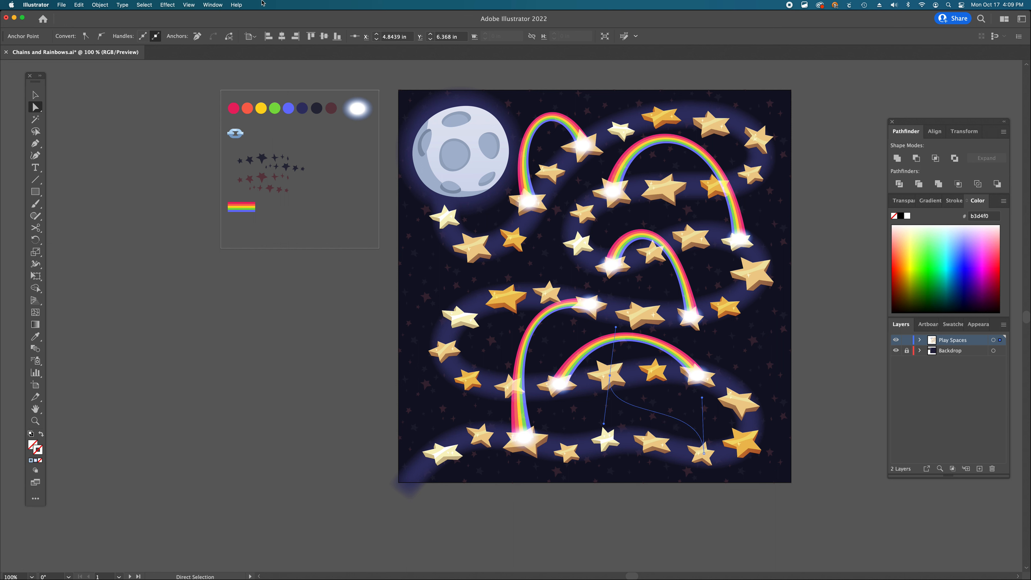
- Apply the Chain pattern brush to the curved path
{"action": "key", "text": "v"}
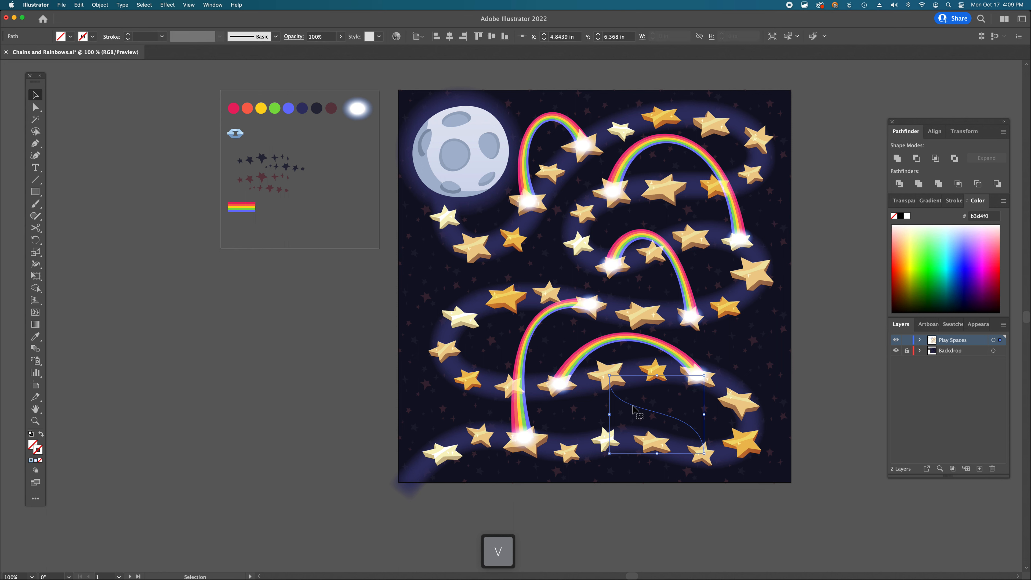
{"action": "left_click", "coordinate": [276, 37]}
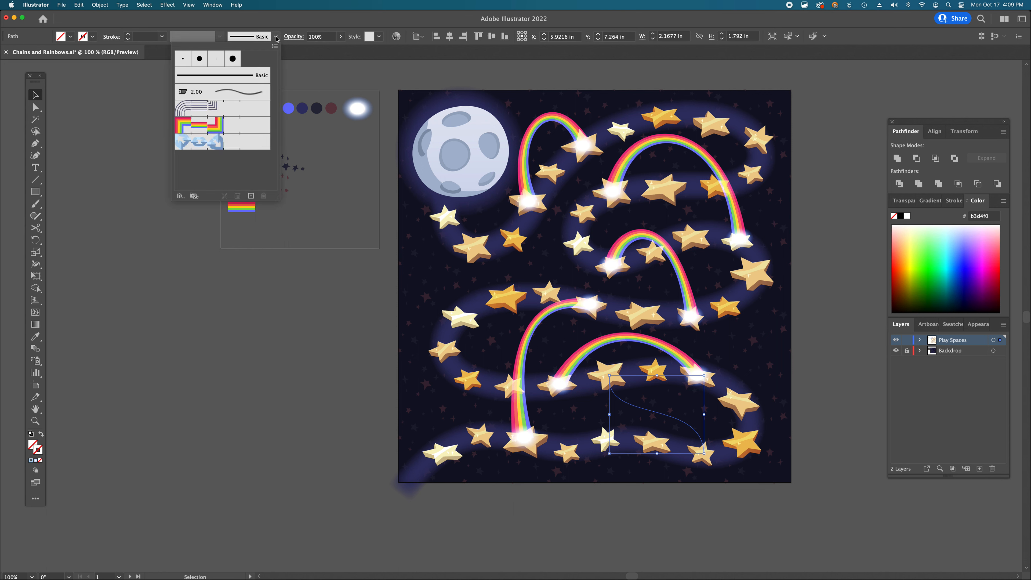
{"action": "left_click", "coordinate": [214, 147]}
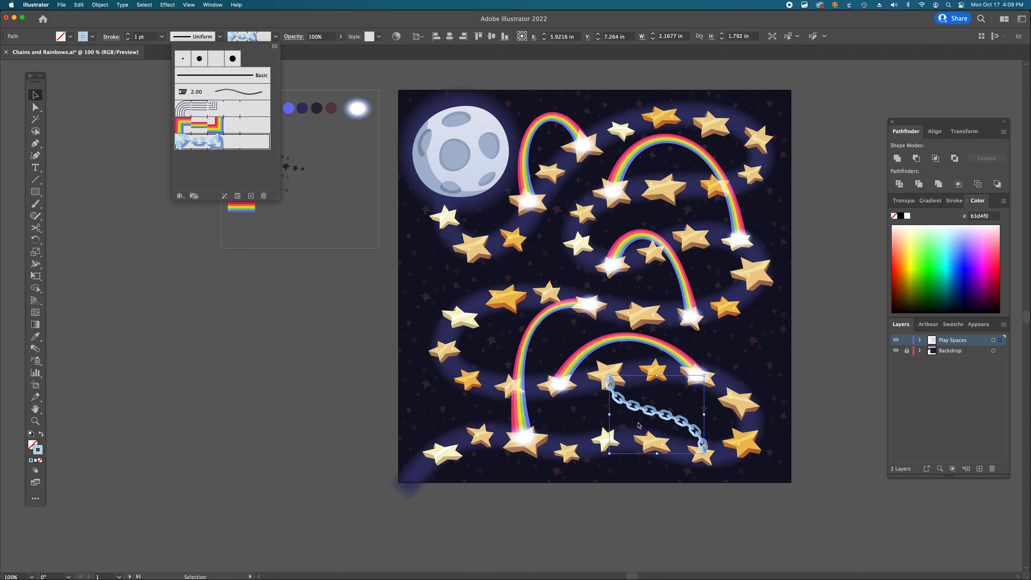
{"action": "left_click", "coordinate": [663, 425], "text": "super+space"}
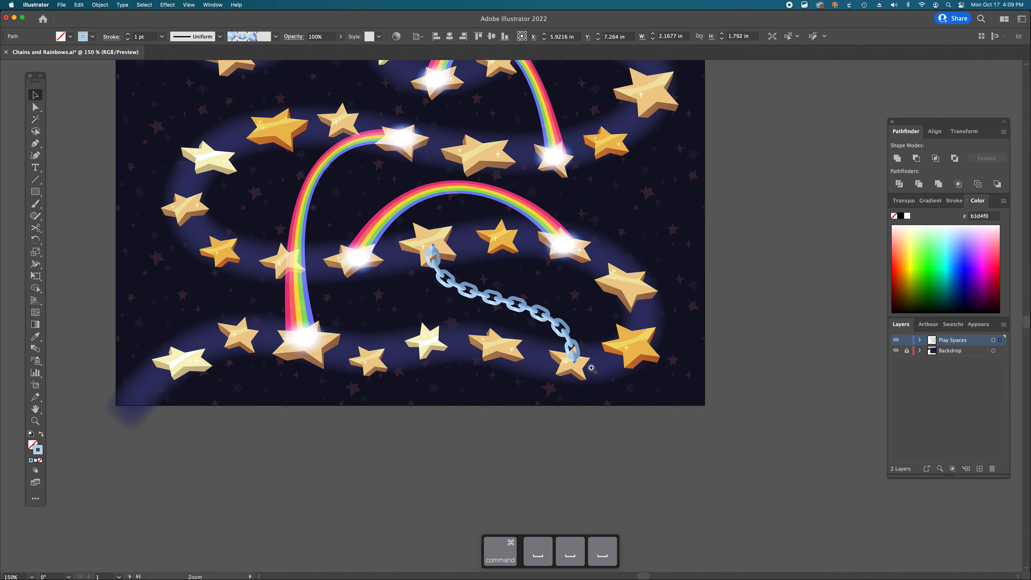
- Reshape the lower chain's curve by adjusting the direction handles at both of its end anchors
{"action": "left_click", "coordinate": [592, 368], "text": "super+space"}
{"action": "left_click", "coordinate": [458, 369], "text": "super+space"}
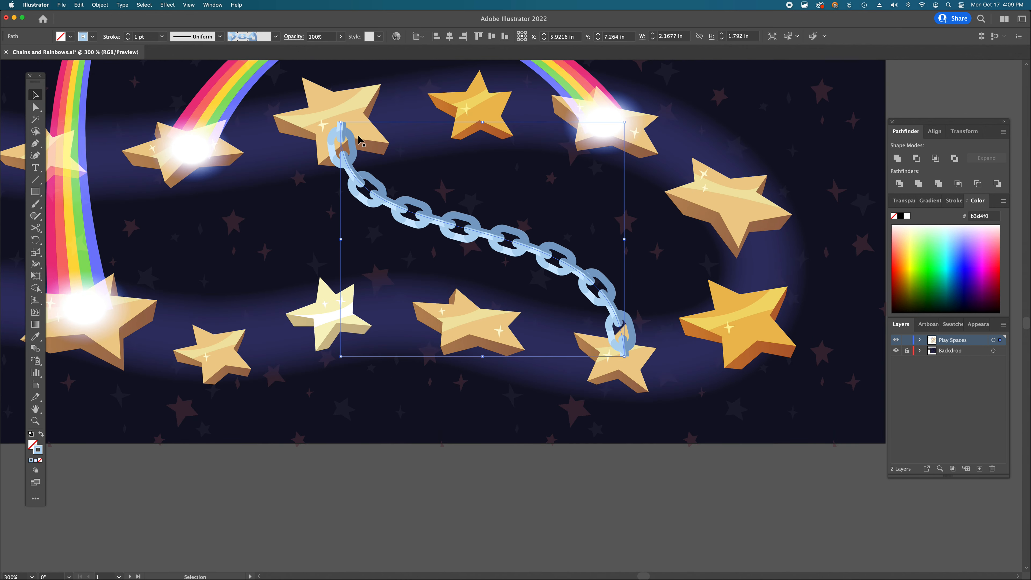
{"action": "key", "text": "a"}
{"action": "left_click", "coordinate": [341, 123]}
{"action": "left_click_drag", "start_coordinate": [341, 122], "coordinate": [353, 151]}
{"action": "left_click_drag", "start_coordinate": [624, 356], "coordinate": [611, 344]}
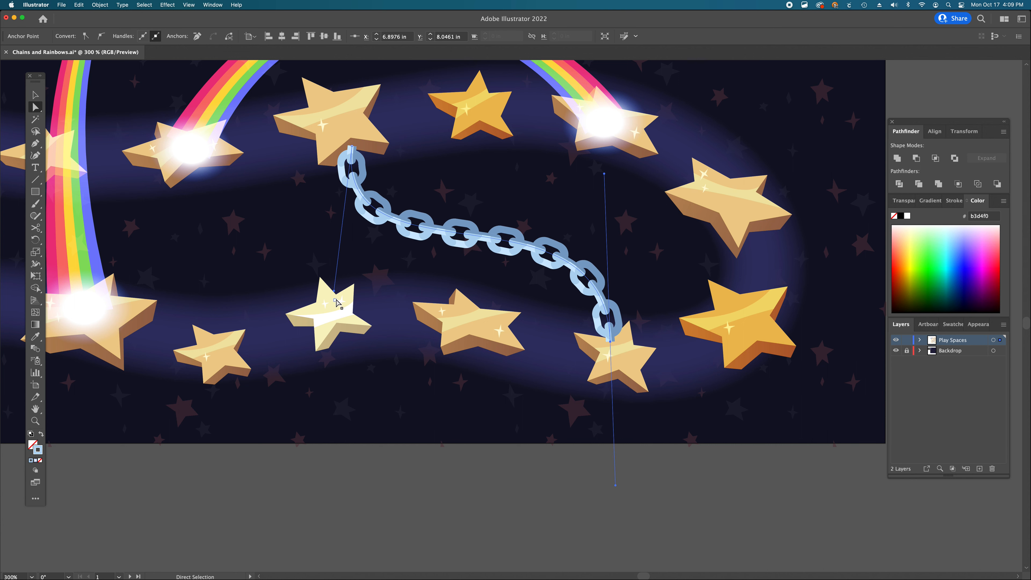
{"action": "left_click_drag", "start_coordinate": [335, 293], "coordinate": [360, 276]}
{"action": "left_click_drag", "start_coordinate": [605, 174], "coordinate": [571, 167]}
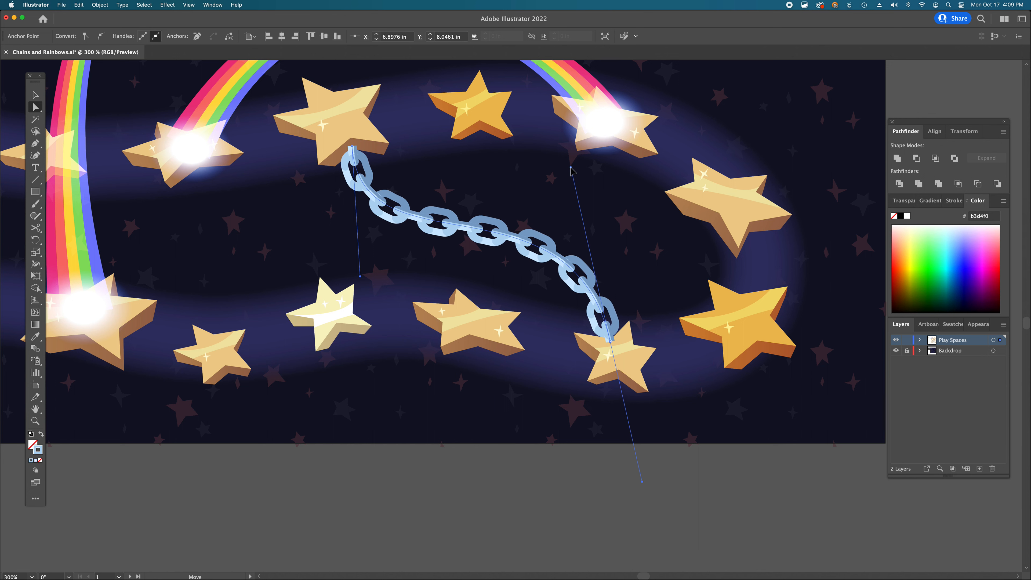
{"action": "key", "text": "a"}
{"action": "left_click", "coordinate": [548, 510]}
{"action": "left_click", "coordinate": [513, 333], "text": "alt+super"}
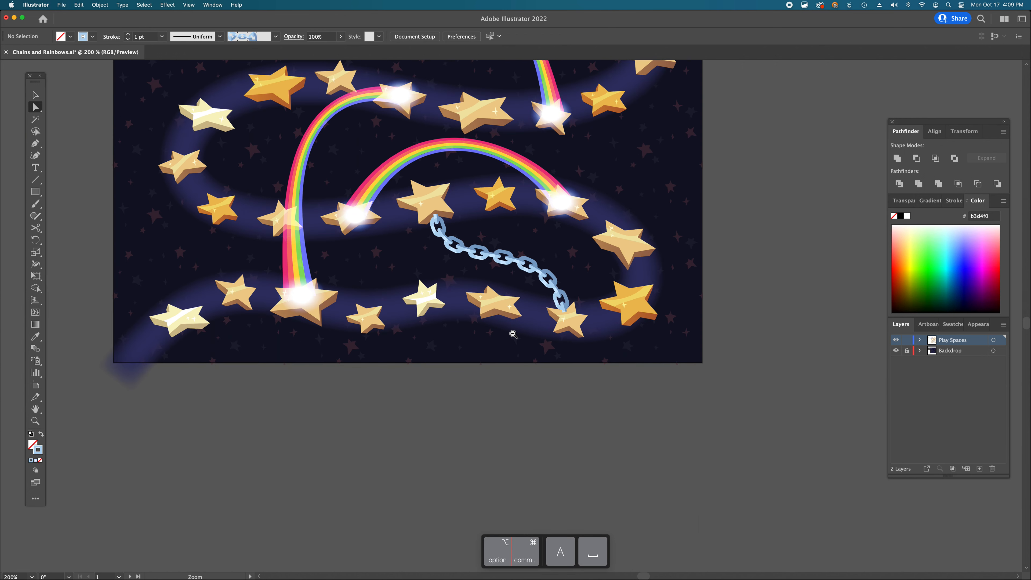
{"action": "left_click", "coordinate": [512, 333], "text": "alt+super"}
{"action": "left_click", "coordinate": [512, 334], "text": "alt+super"}
{"action": "left_click", "coordinate": [511, 331], "text": "alt+super"}
{"action": "key", "text": "p"}
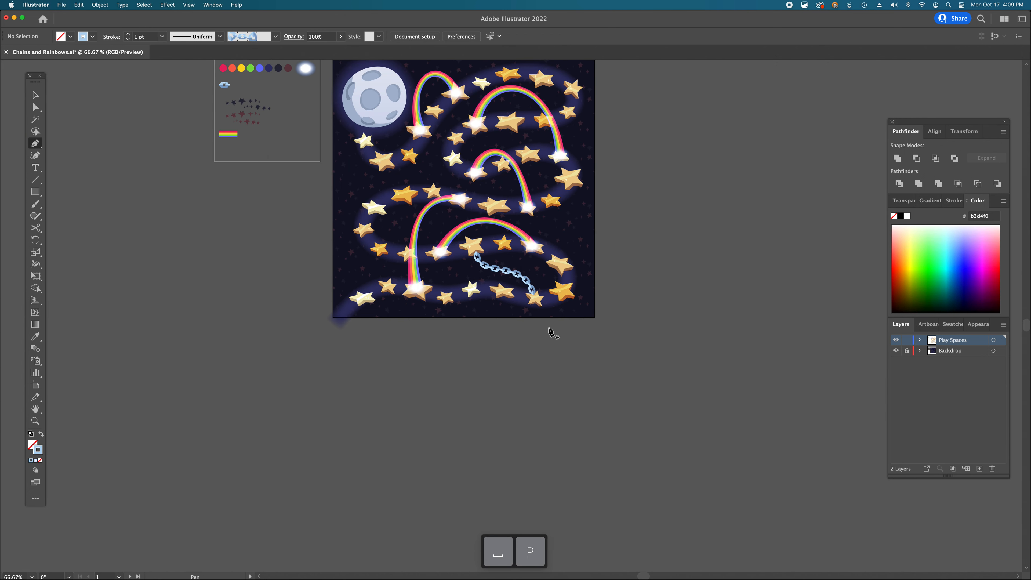
{"action": "left_click", "coordinate": [535, 300]}
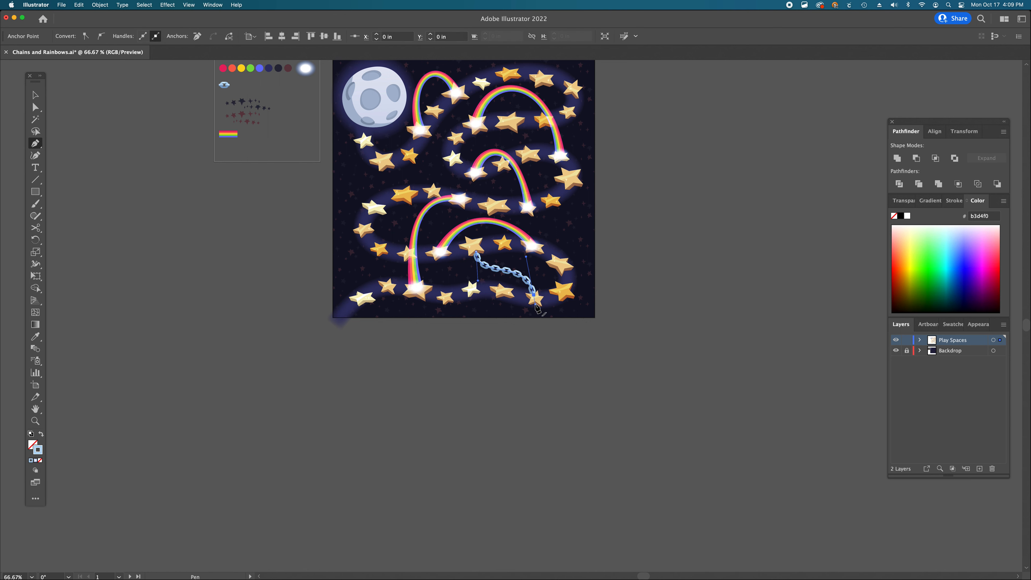
{"action": "left_click", "coordinate": [535, 309], "text": "super"}
{"action": "left_click", "coordinate": [523, 303], "text": "super"}
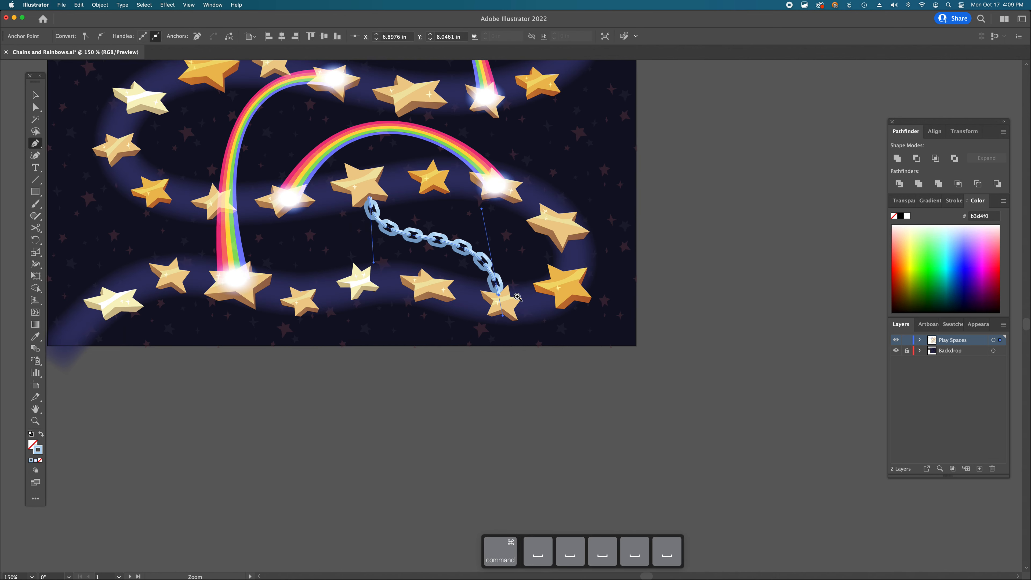
{"action": "left_click", "coordinate": [519, 300], "text": "super"}
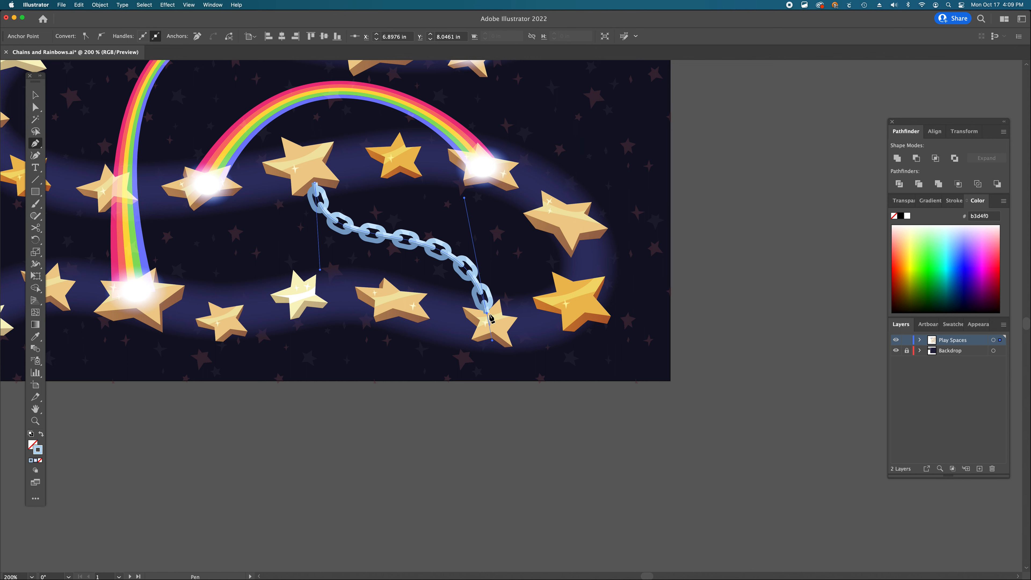
{"action": "key", "text": "p"}
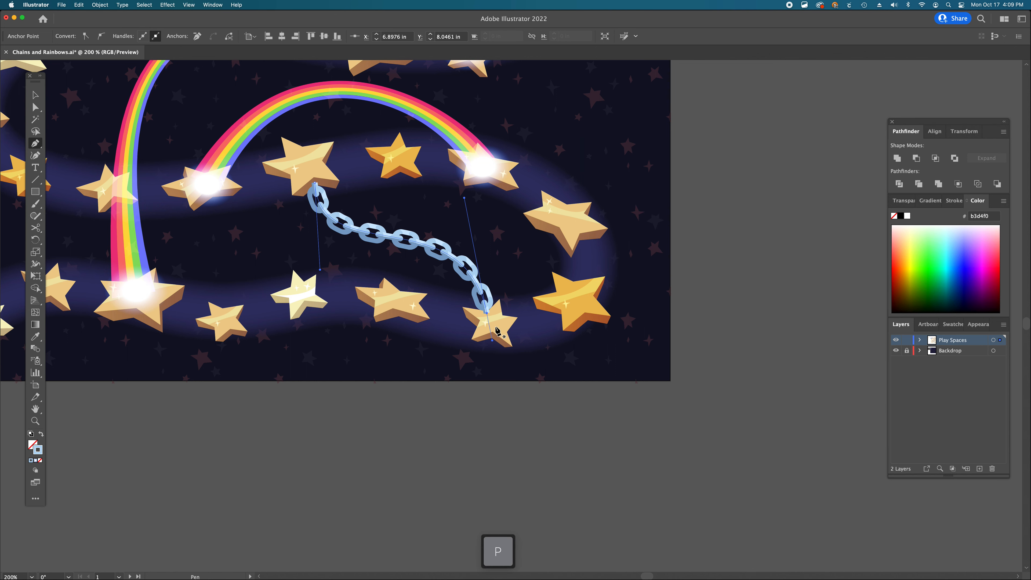
{"action": "key", "text": "a"}
{"action": "left_click", "coordinate": [460, 403]}
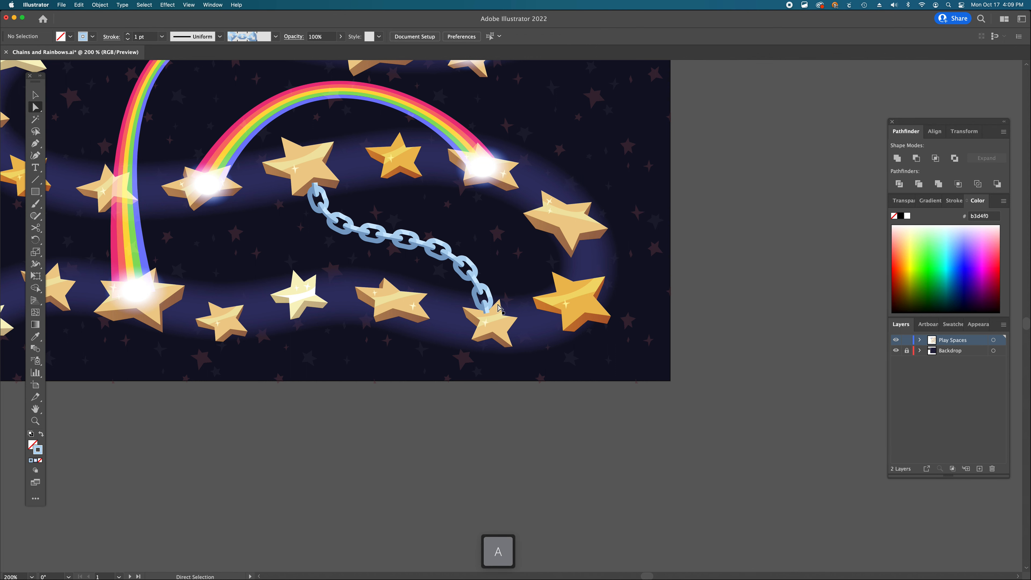
- Draw a curved path with the Pen tool from the star below the moon down to a star near the left edge, adjusting its anchors
{"action": "scroll", "coordinate": [499, 309], "scroll_direction": "left", "scroll_amount": 5}
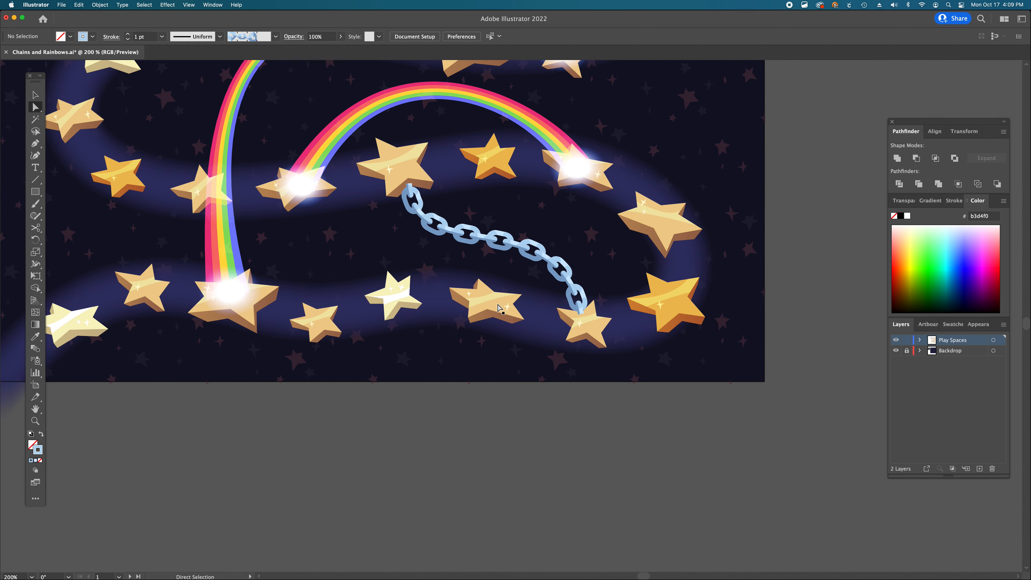
{"action": "scroll", "coordinate": [499, 309], "scroll_direction": "up", "scroll_amount": 5}
{"action": "scroll", "coordinate": [500, 309], "scroll_direction": "left", "scroll_amount": 3}
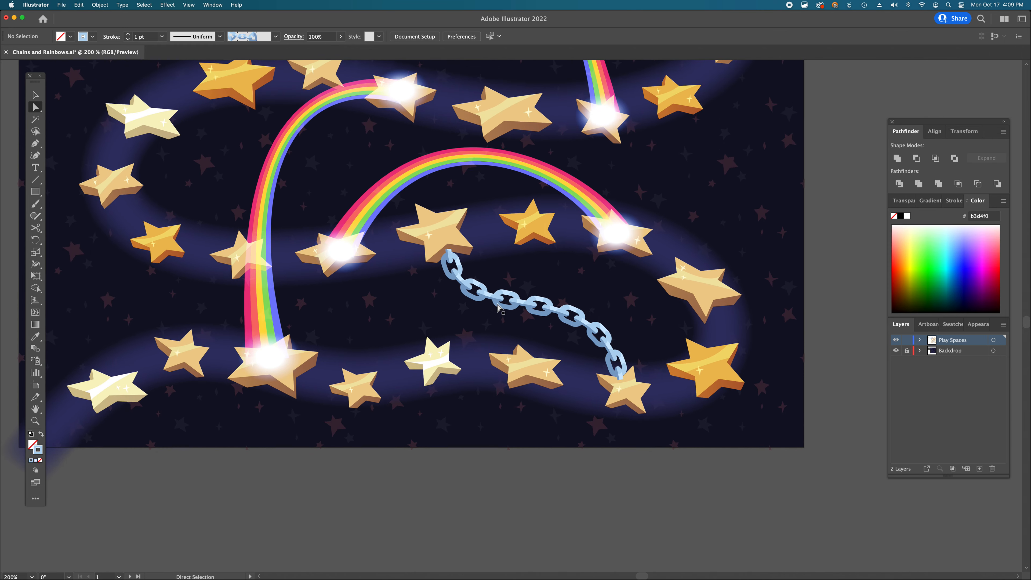
{"action": "scroll", "coordinate": [499, 308], "scroll_direction": "up", "scroll_amount": 1}
{"action": "key", "text": "alt+super+space"}
{"action": "left_click", "coordinate": [501, 296], "text": "alt+super"}
{"action": "left_click", "coordinate": [501, 295], "text": "alt+super"}
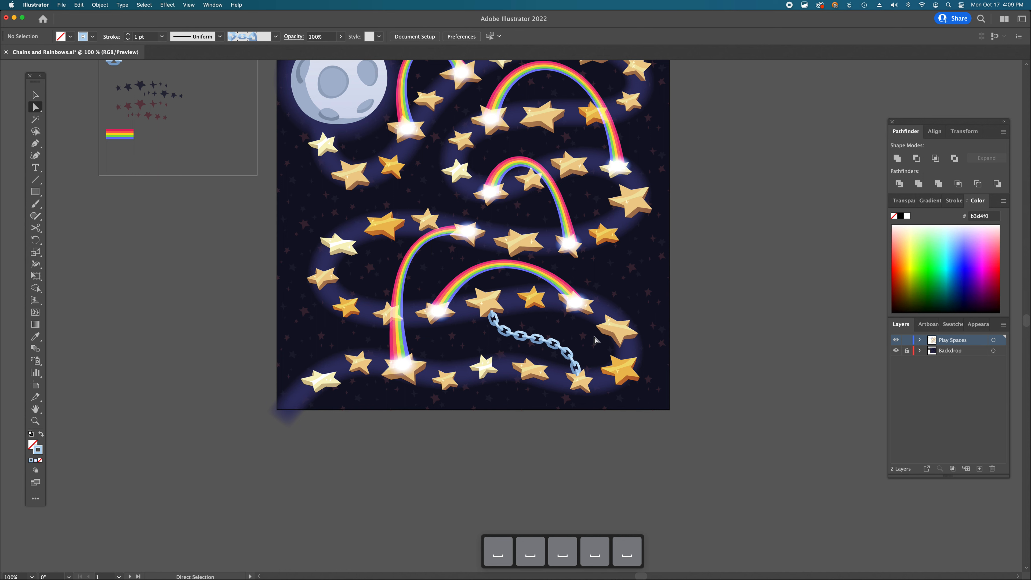
{"action": "scroll", "coordinate": [594, 340], "scroll_direction": "left", "scroll_amount": 1}
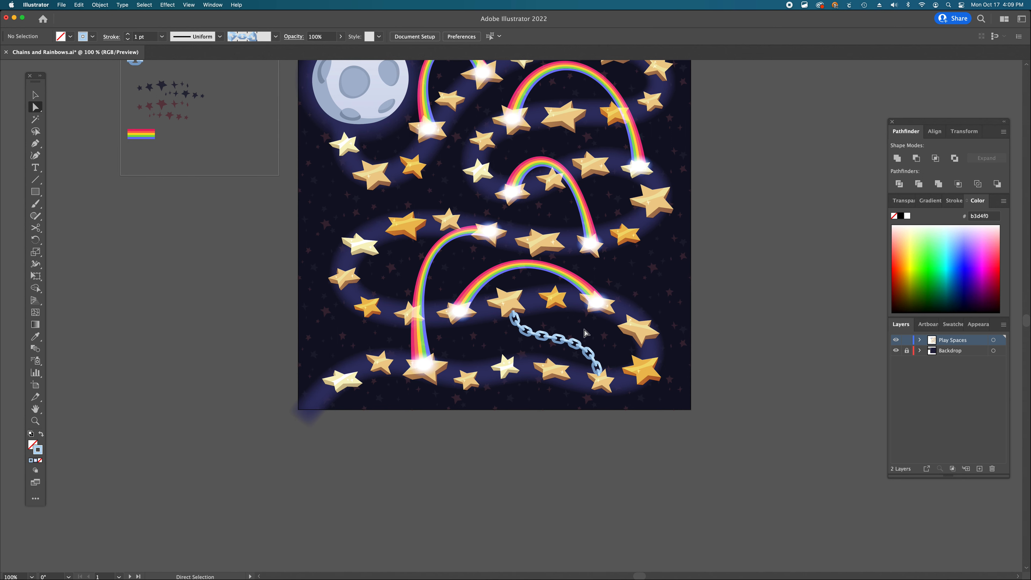
{"action": "scroll", "coordinate": [585, 332], "scroll_direction": "up", "scroll_amount": 2}
{"action": "scroll", "coordinate": [585, 332], "scroll_direction": "left", "scroll_amount": 2}
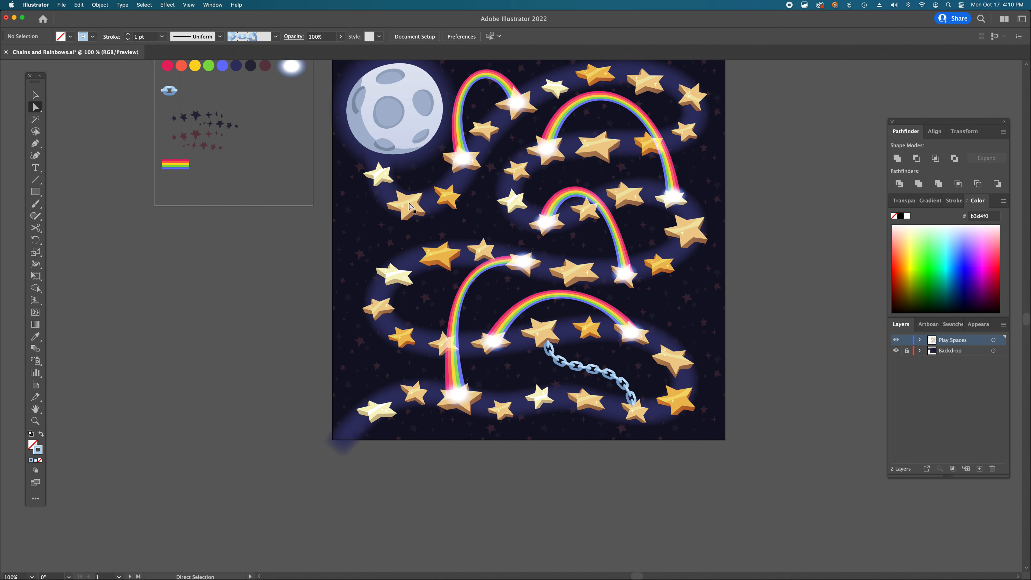
{"action": "key", "text": "p"}
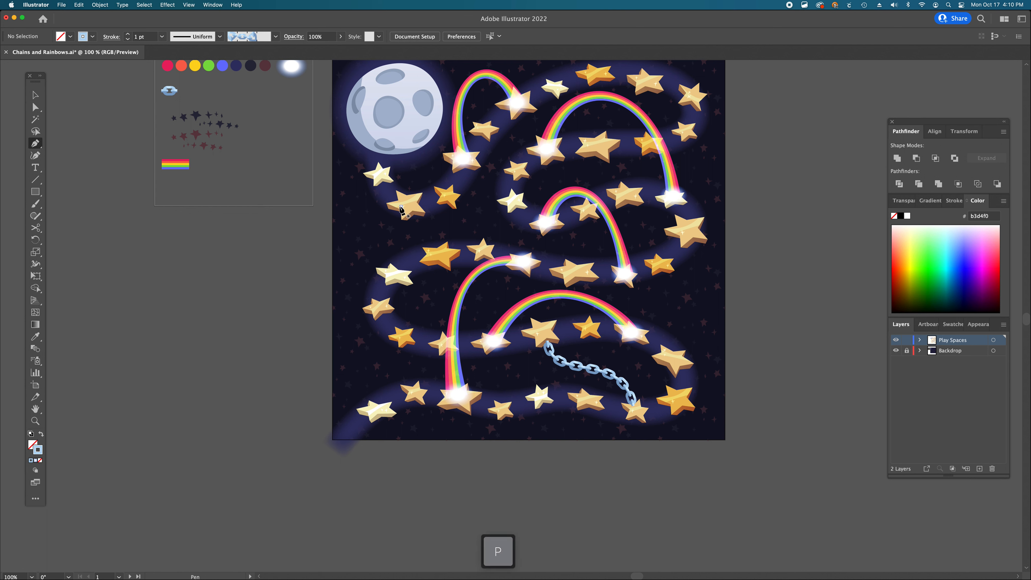
{"action": "left_click_drag", "start_coordinate": [400, 209], "coordinate": [345, 252]}
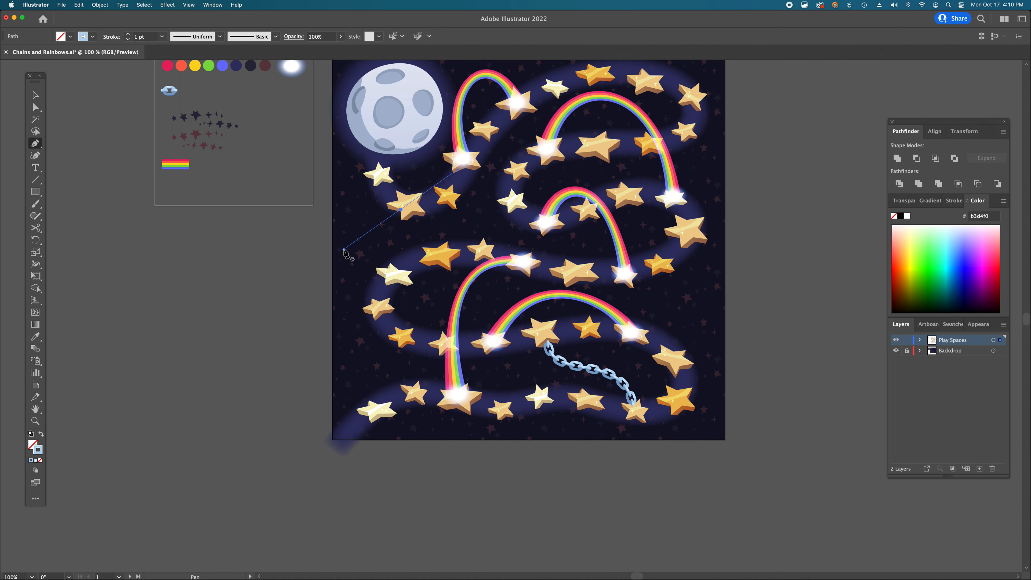
{"action": "left_click_drag", "start_coordinate": [372, 303], "coordinate": [394, 326]}
{"action": "key", "text": "a"}
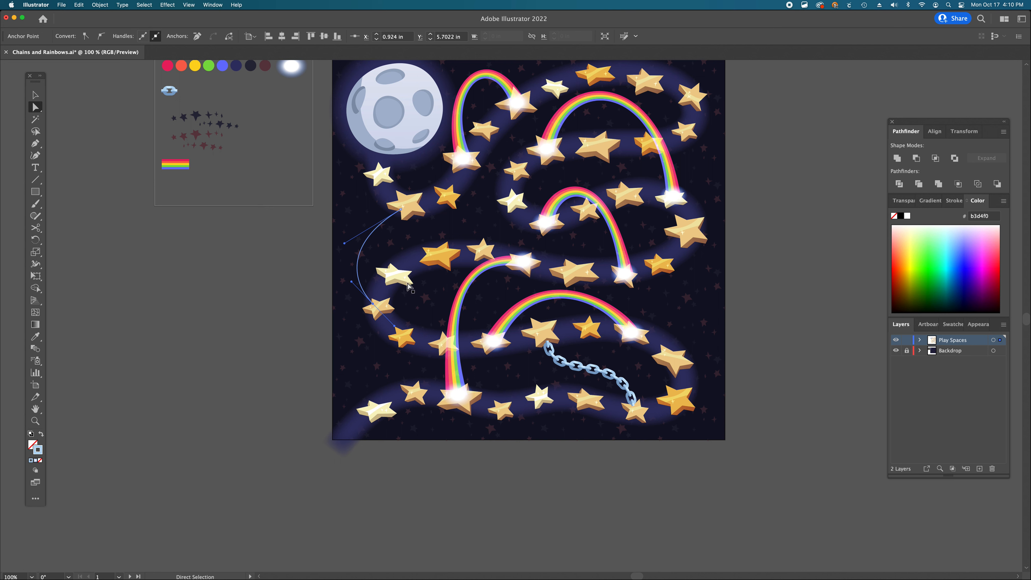
{"action": "left_click_drag", "start_coordinate": [373, 307], "coordinate": [372, 307]}
{"action": "left_click_drag", "start_coordinate": [345, 243], "coordinate": [348, 239]}
- Apply the Chain pattern brush to the new curved path
{"action": "key", "text": "v"}
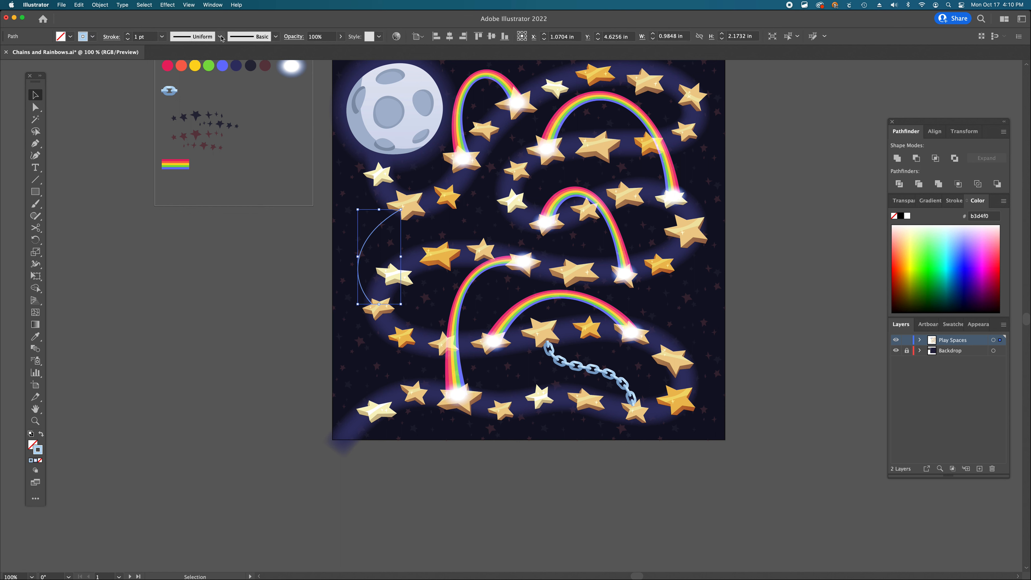
{"action": "left_click", "coordinate": [274, 38]}
{"action": "left_click", "coordinate": [219, 142]}
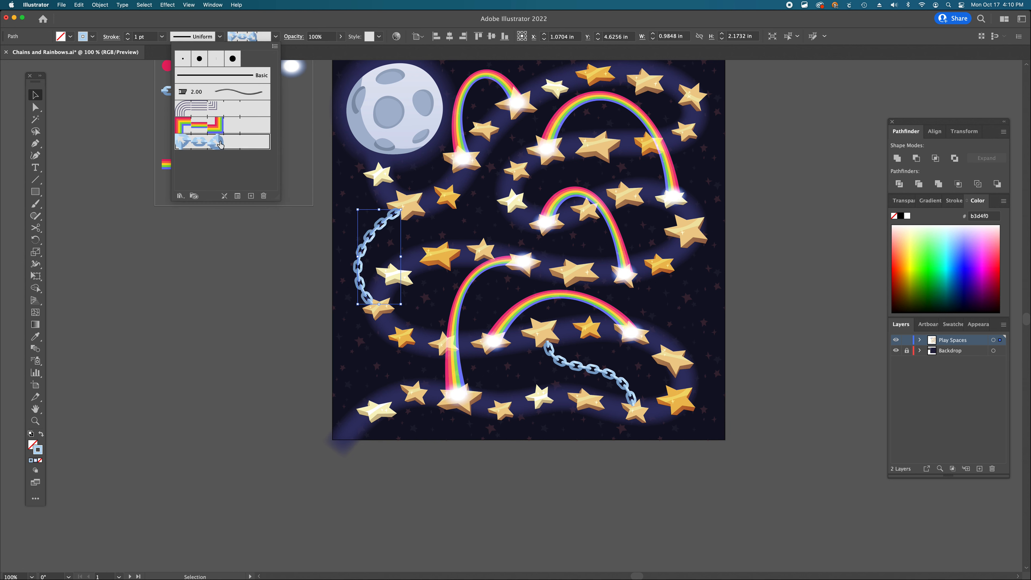
{"action": "key", "text": "super+shift+a"}
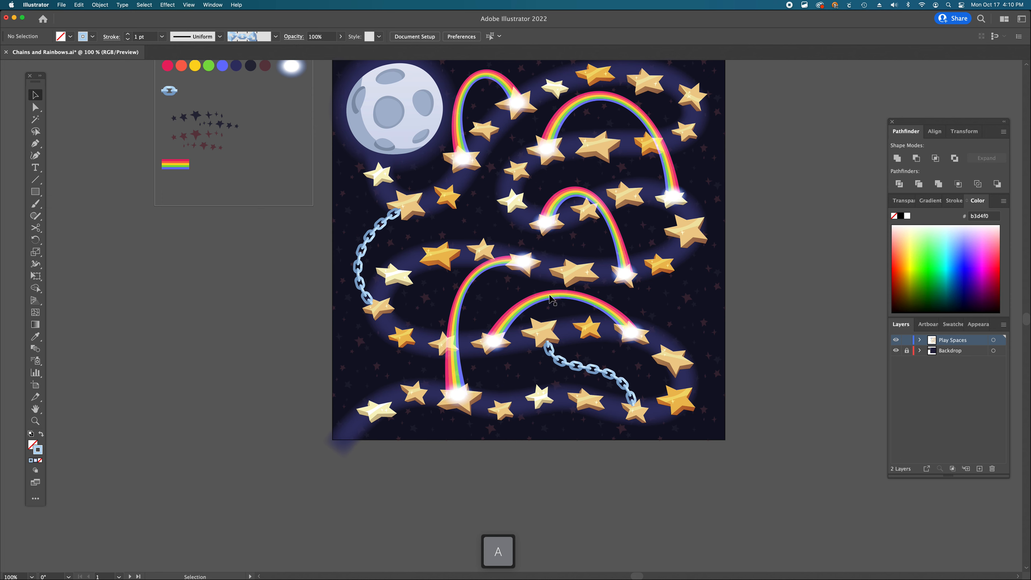
- Select both chain paths and set their stroke weight to 0.75 pt
{"action": "scroll", "coordinate": [549, 295], "scroll_direction": "up", "scroll_amount": 1}
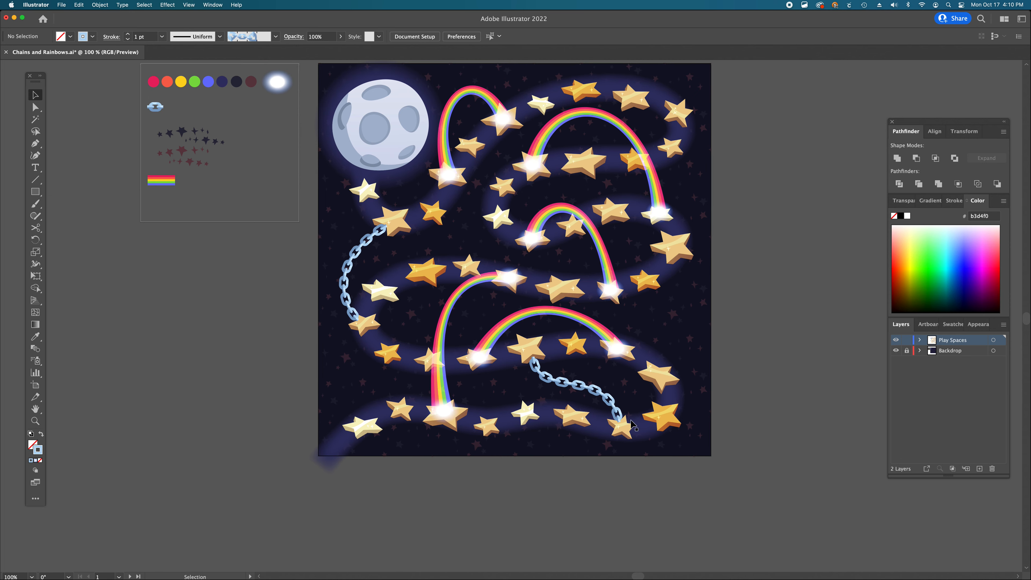
{"action": "key", "text": "v"}
{"action": "left_click", "coordinate": [595, 393]}
{"action": "left_click", "coordinate": [342, 278], "text": "shift"}
{"action": "left_click", "coordinate": [141, 37]}
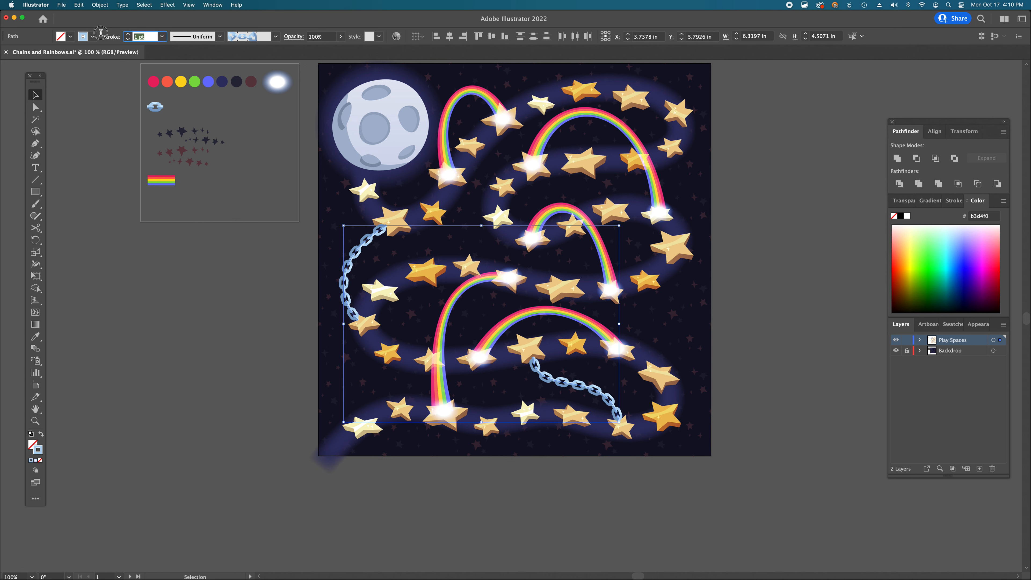
{"action": "type", "text": ".75"}
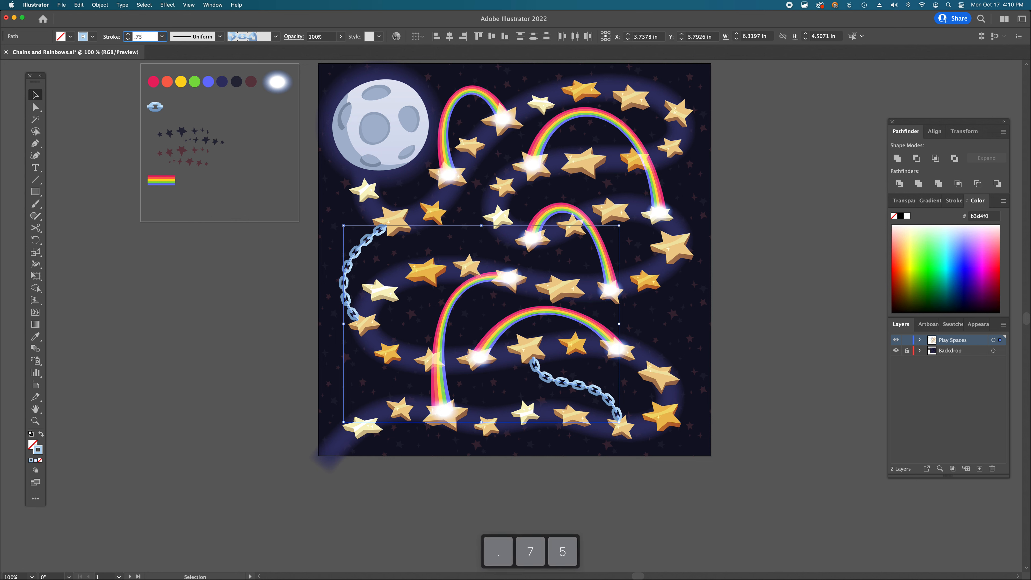
{"action": "key", "text": "Return"}
{"action": "left_click", "coordinate": [182, 319]}
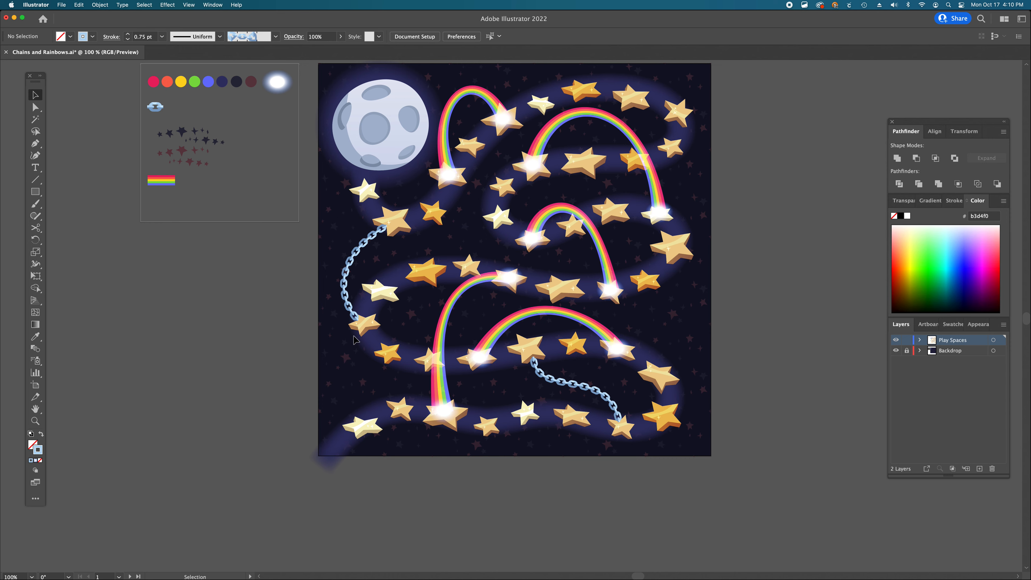
- Draw a curved path with the Pen tool from a middle star up to the star below the upper rainbows
{"action": "scroll", "coordinate": [356, 340], "scroll_direction": "right", "scroll_amount": 3}
{"action": "scroll", "coordinate": [355, 340], "scroll_direction": "up", "scroll_amount": 2}
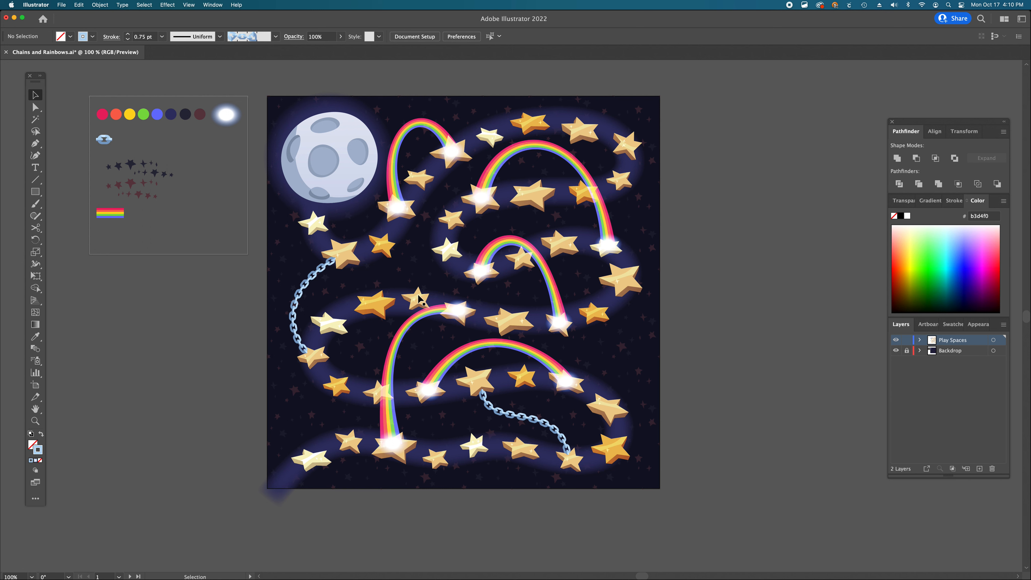
{"action": "key", "text": "p"}
{"action": "left_click_drag", "start_coordinate": [414, 297], "coordinate": [395, 236]}
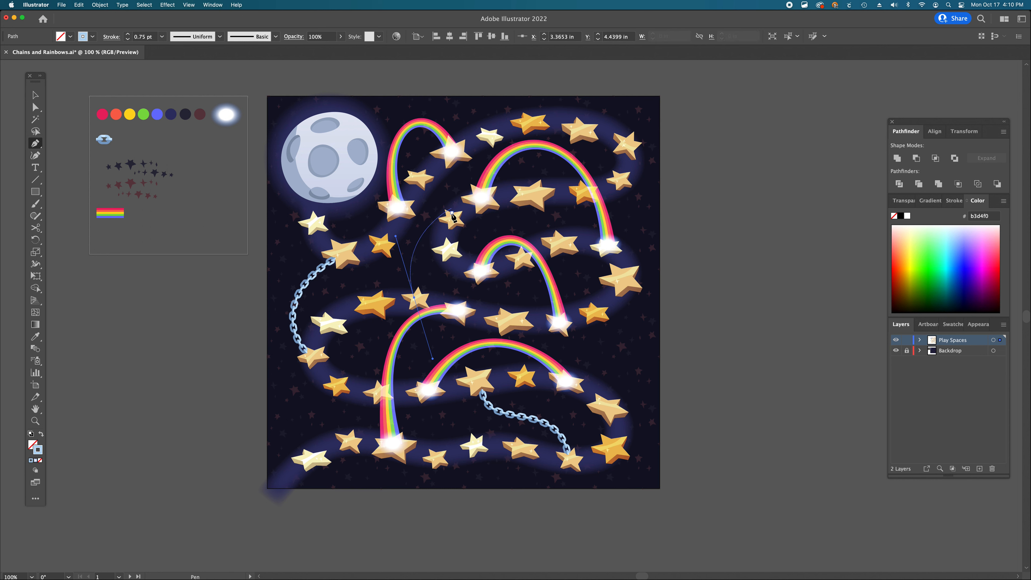
{"action": "left_click_drag", "start_coordinate": [451, 220], "coordinate": [472, 229]}
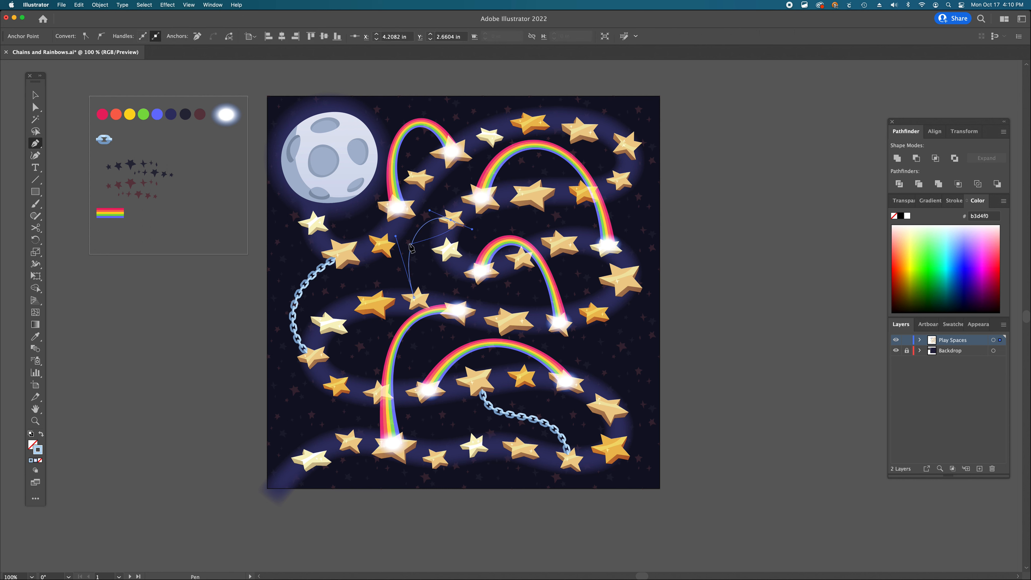
- Apply the Chain pattern brush to the newest curved path
{"action": "key", "text": "a"}
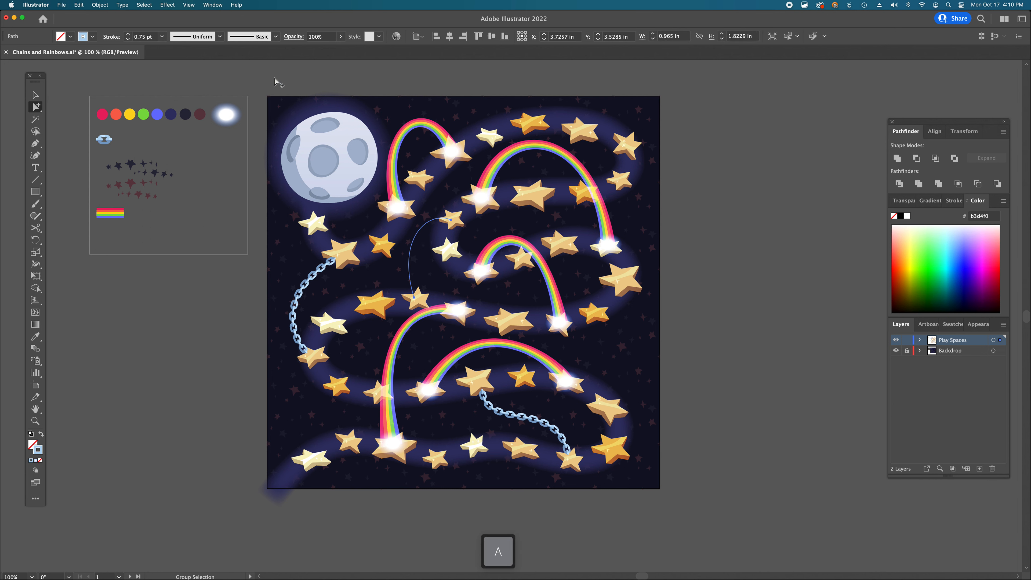
{"action": "left_click", "coordinate": [220, 37]}
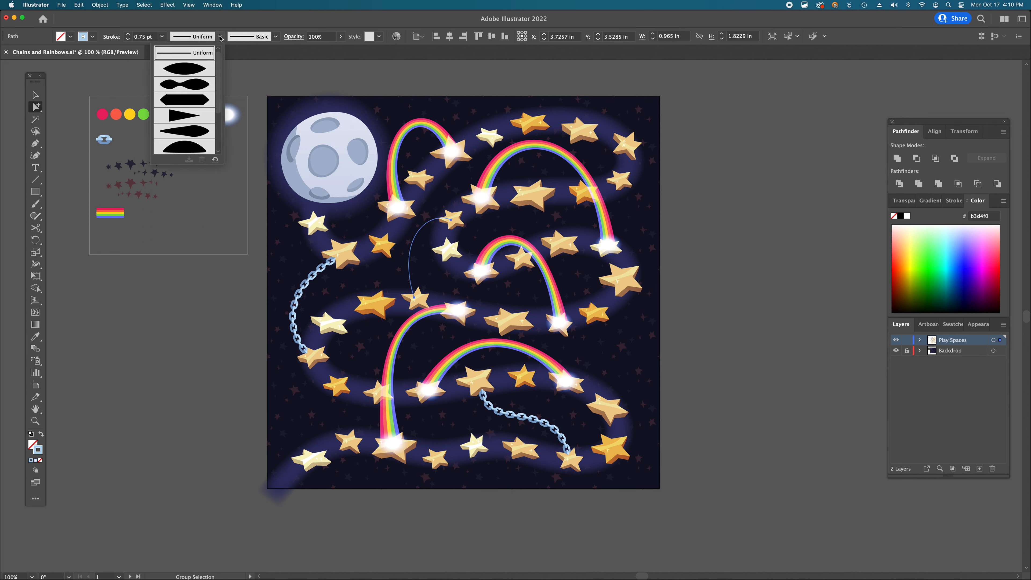
{"action": "left_click", "coordinate": [275, 37]}
{"action": "left_click", "coordinate": [276, 37]}
{"action": "left_click", "coordinate": [220, 148]}
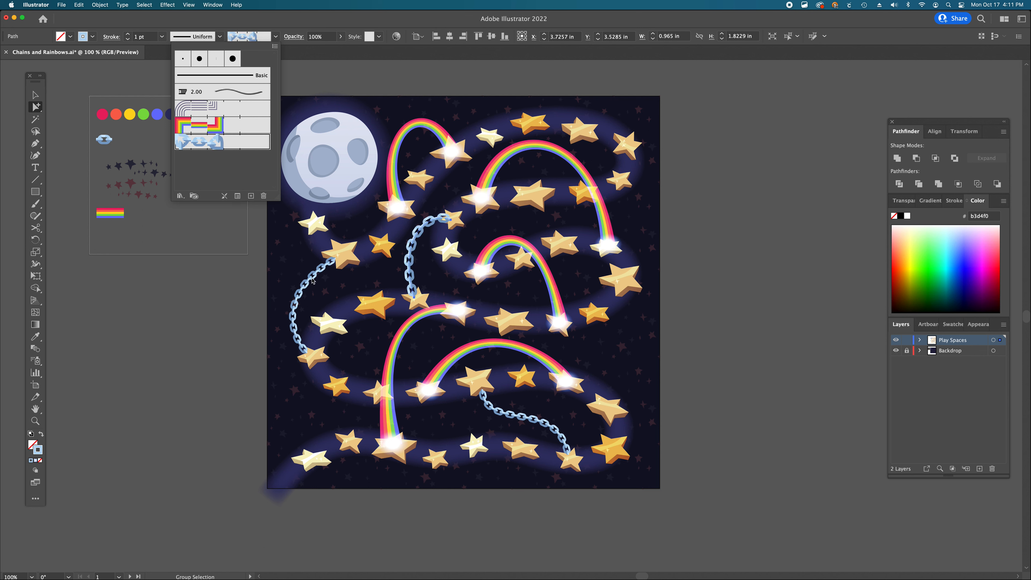
- Set the newest chain's stroke weight to 0.75 pt
{"action": "left_click", "coordinate": [154, 37]}
{"action": "left_click_drag", "start_coordinate": [151, 37], "coordinate": [105, 37]}
{"action": "type", "text": "75"}
{"action": "key", "text": "Return"}
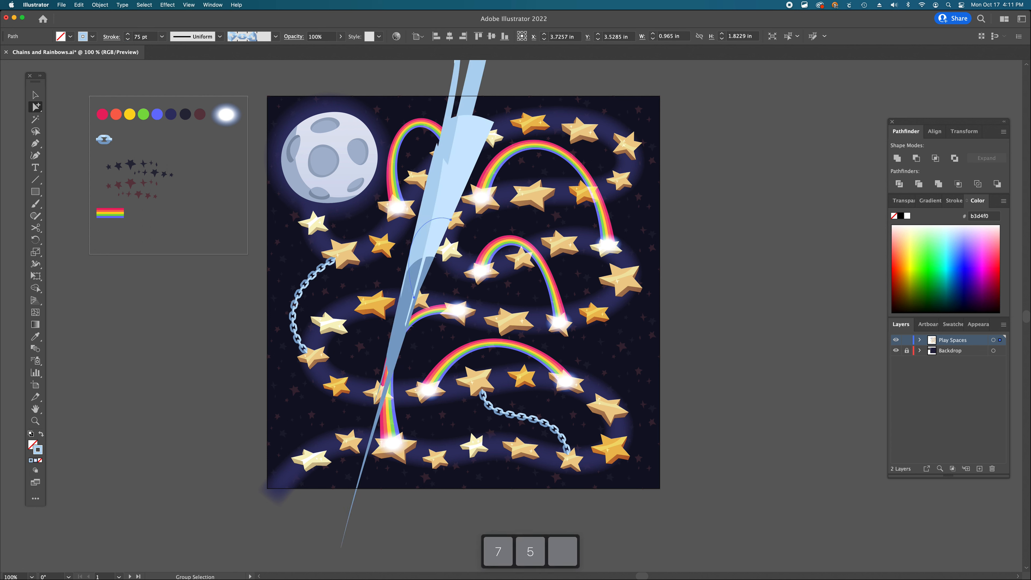
{"action": "left_click_drag", "start_coordinate": [153, 37], "coordinate": [84, 29]}
{"action": "type", "text": ".75"}
{"action": "key", "text": "Return"}
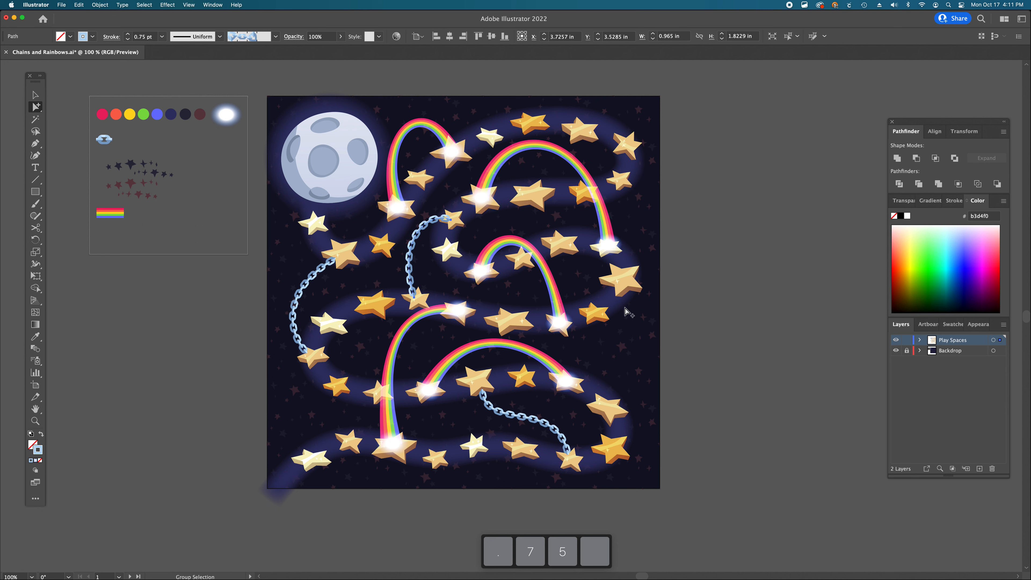
- Reshape the newest chain by moving its lower anchor and dragging the upper anchor's handle
{"action": "key", "text": "a"}
{"action": "key", "text": "a"}
{"action": "key", "text": "a"}
{"action": "left_click_drag", "start_coordinate": [414, 298], "coordinate": [413, 296]}
{"action": "key", "text": "a"}
{"action": "left_click", "coordinate": [450, 219]}
{"action": "left_click_drag", "start_coordinate": [451, 219], "coordinate": [417, 241]}
{"action": "key", "text": "shift+c"}
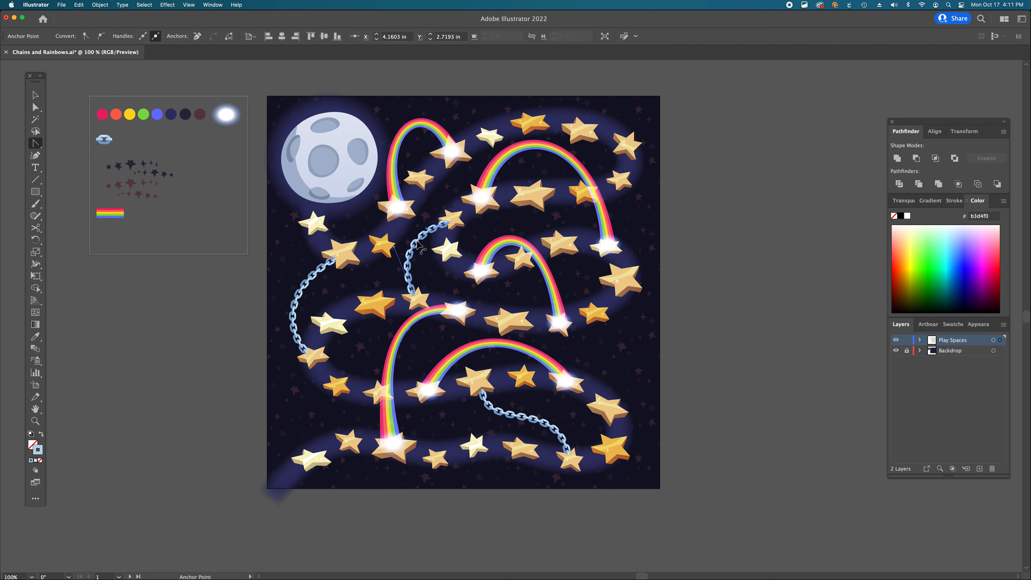
{"action": "key", "text": "a"}
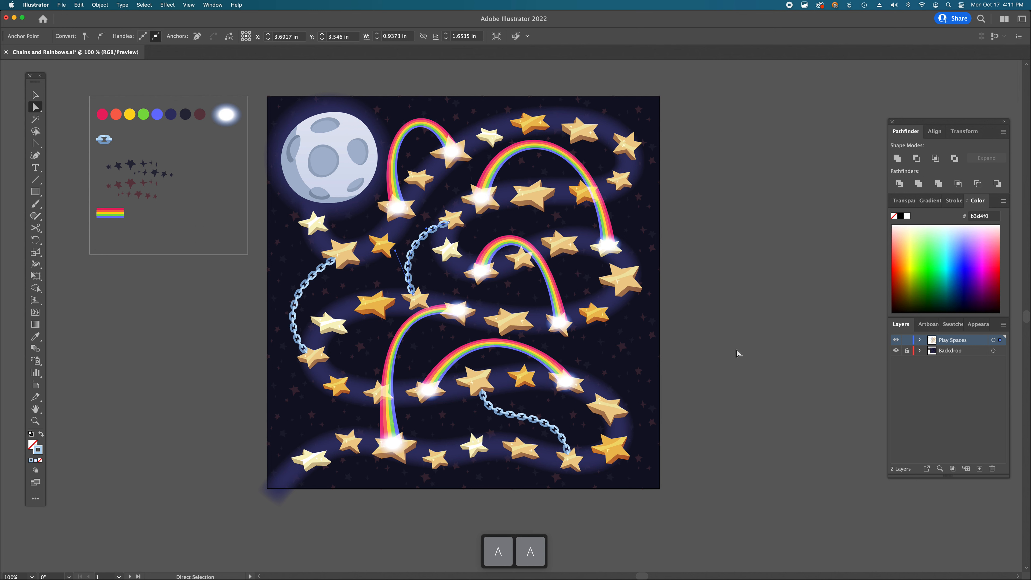
- Try widening the middle chain with the Width tool, then undo the change
{"action": "left_click", "coordinate": [449, 222]}
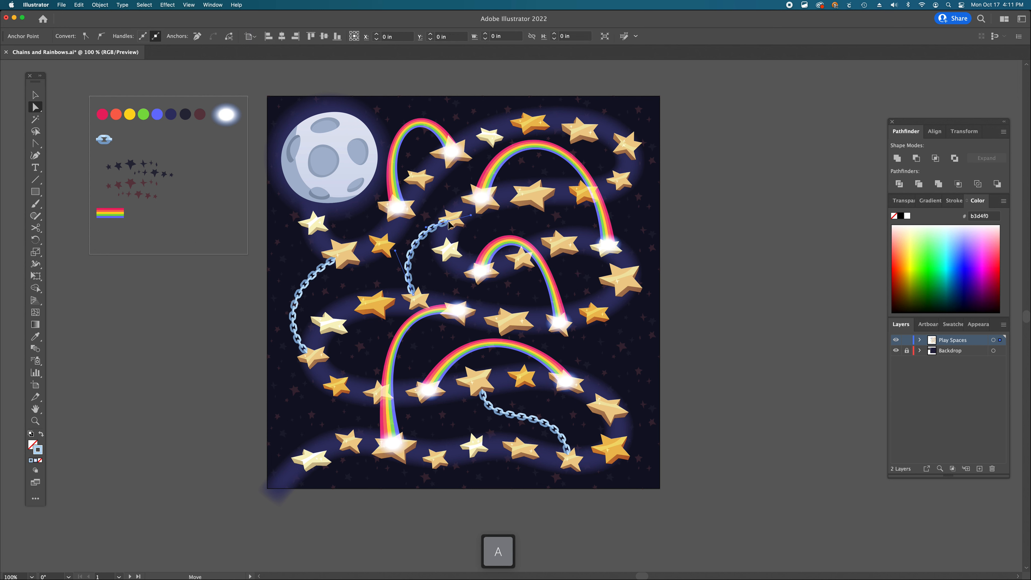
{"action": "left_click", "coordinate": [742, 329]}
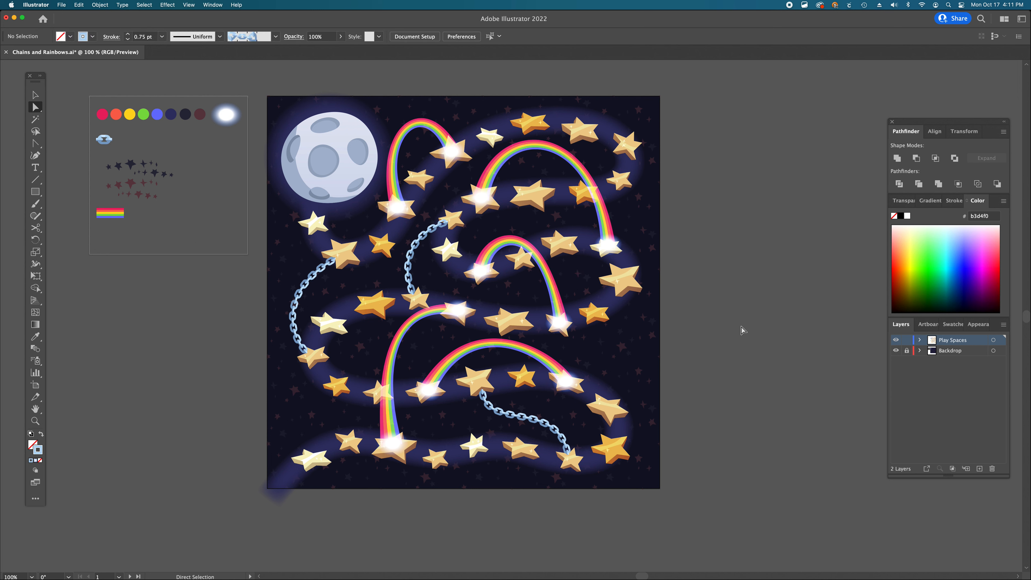
{"action": "left_click", "coordinate": [448, 294], "text": "super"}
{"action": "left_click", "coordinate": [490, 286], "text": "super"}
{"action": "key", "text": "shift+w"}
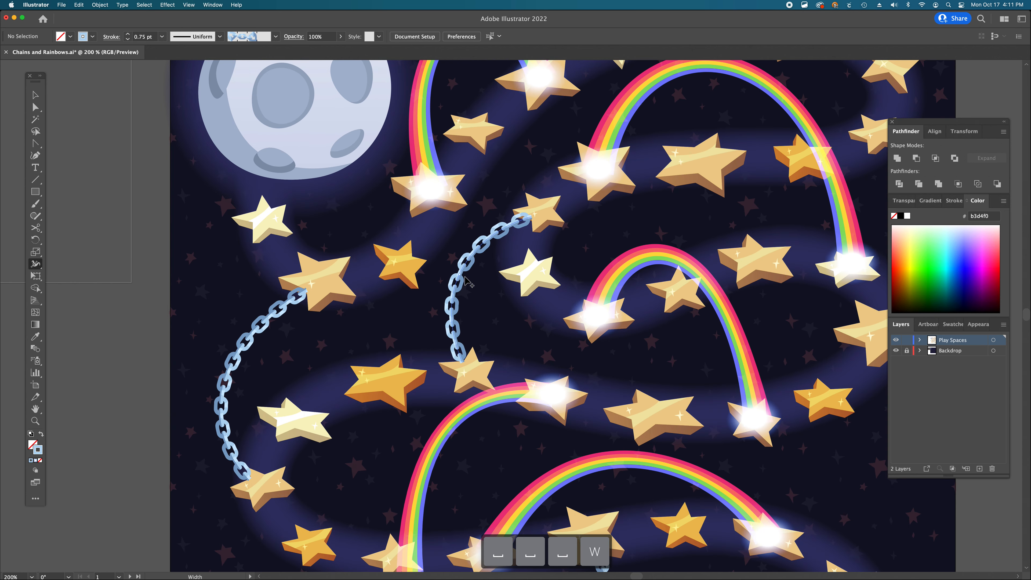
{"action": "left_click_drag", "start_coordinate": [463, 279], "coordinate": [461, 278]}
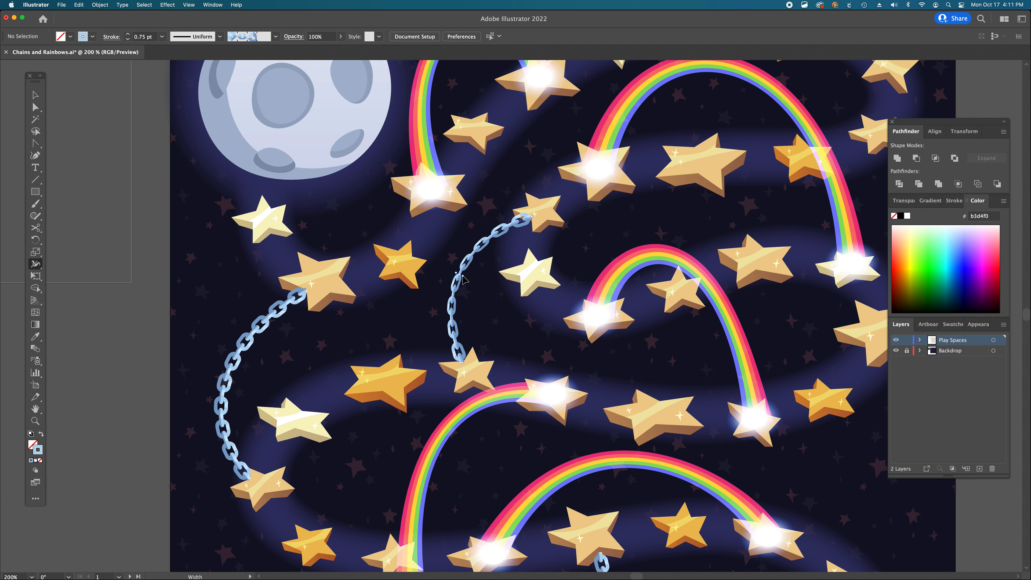
{"action": "key", "text": "super+z"}
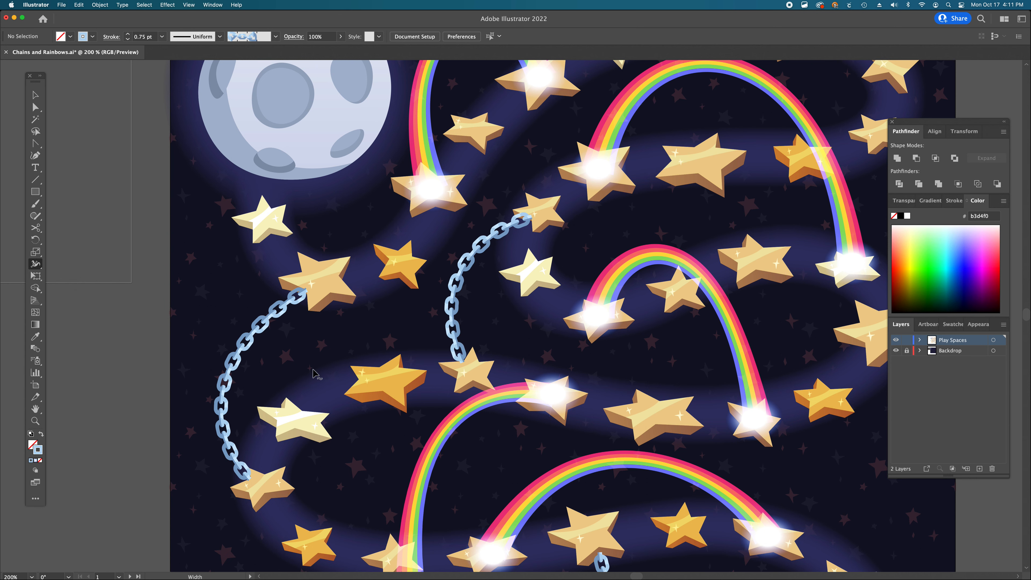
- Draw a curved Pen path from the right-side star up to the top-right star and adjust its lower handle
{"action": "key", "text": "alt+super+space"}
{"action": "left_click", "coordinate": [524, 313], "text": "alt+super"}
{"action": "left_click", "coordinate": [527, 318]}
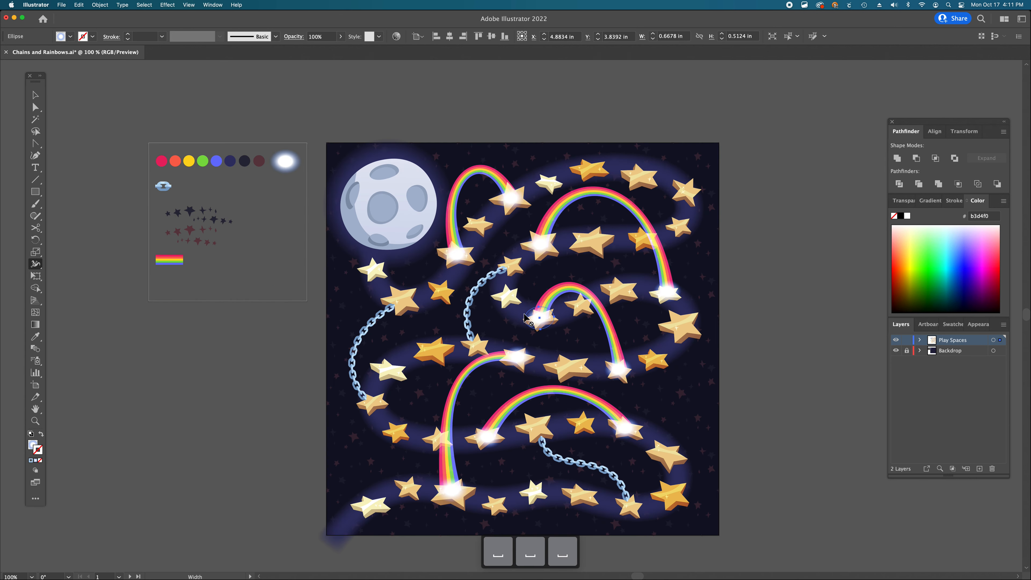
{"action": "scroll", "coordinate": [524, 317], "scroll_direction": "right", "scroll_amount": 1}
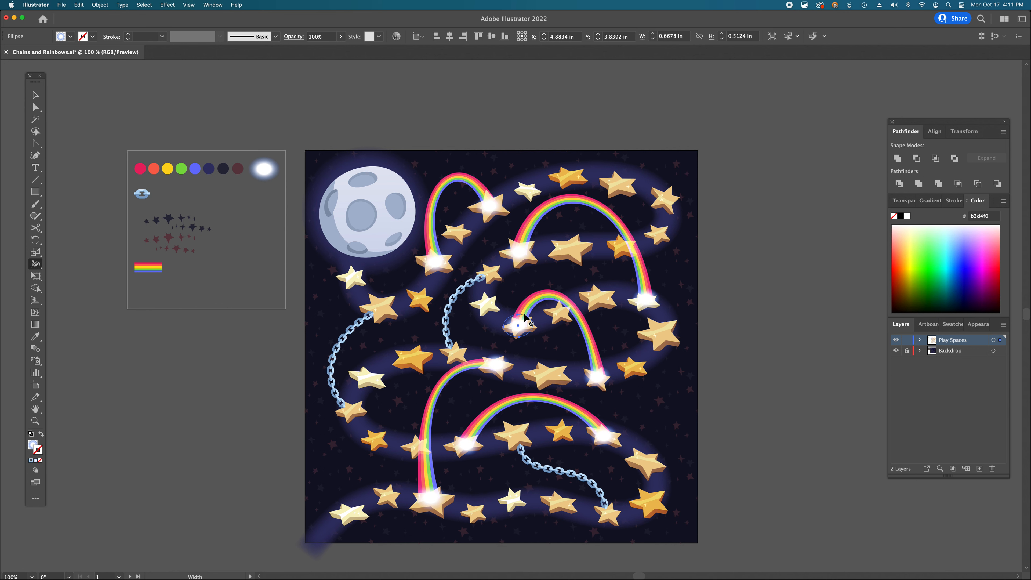
{"action": "scroll", "coordinate": [525, 318], "scroll_direction": "down", "scroll_amount": 4}
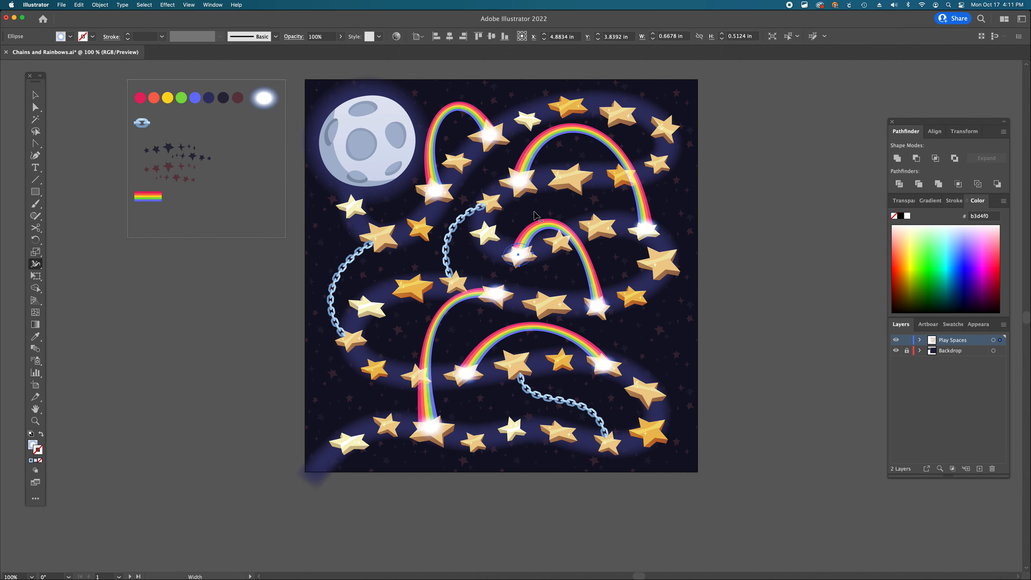
{"action": "scroll", "coordinate": [543, 389], "scroll_direction": "right", "scroll_amount": 2}
{"action": "scroll", "coordinate": [543, 388], "scroll_direction": "up", "scroll_amount": 1}
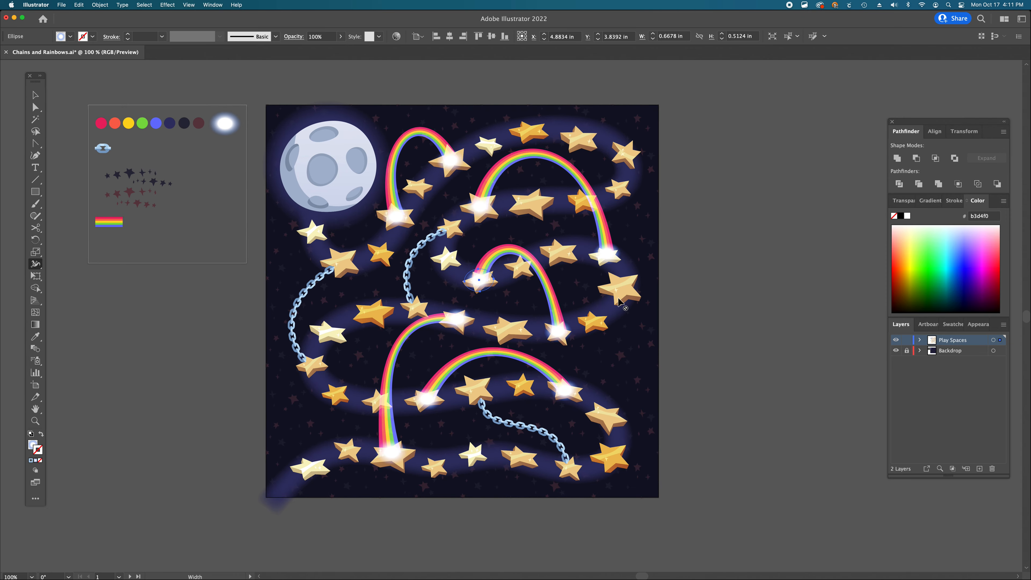
{"action": "key", "text": "p"}
{"action": "left_click_drag", "start_coordinate": [627, 285], "coordinate": [671, 222]}
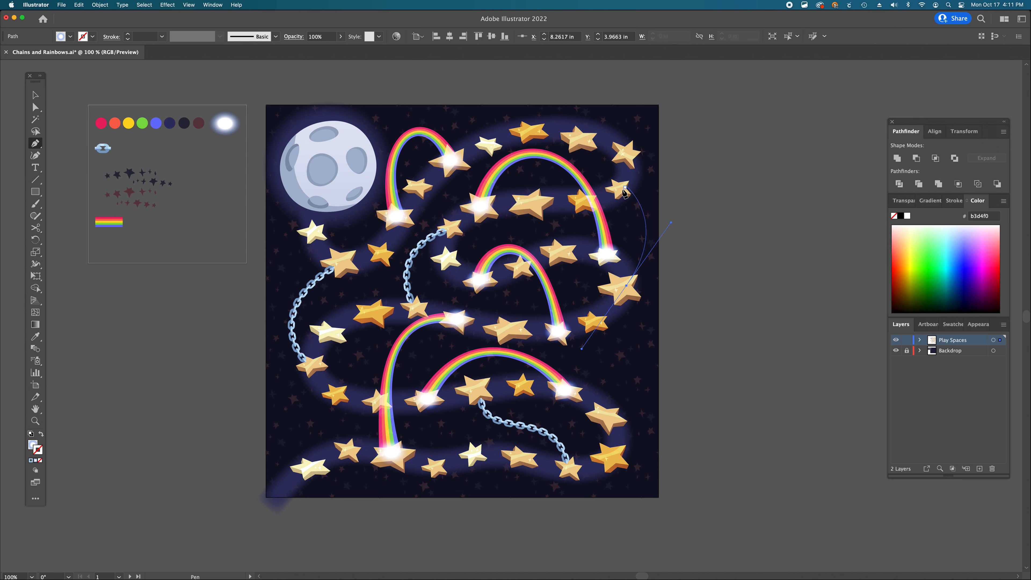
{"action": "left_click_drag", "start_coordinate": [621, 189], "coordinate": [603, 180]}
{"action": "key", "text": "a"}
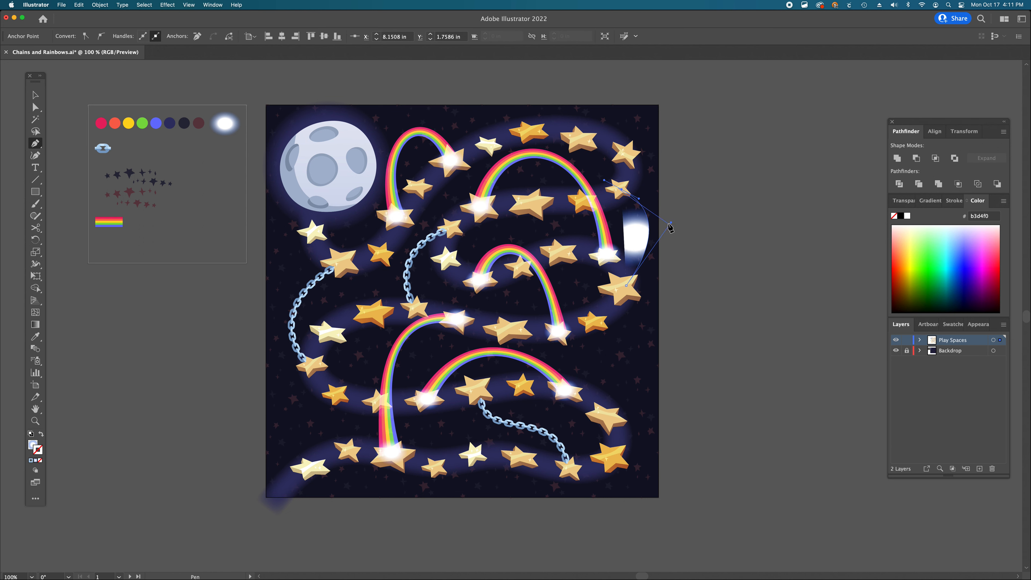
{"action": "left_click_drag", "start_coordinate": [671, 223], "coordinate": [664, 234]}
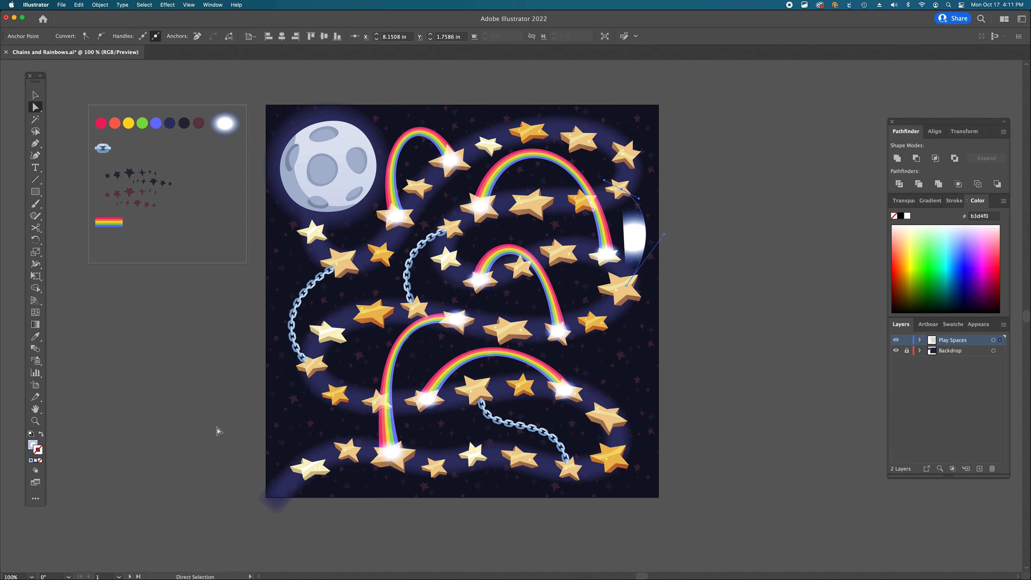
- Apply the Chain pattern brush to the new curved path
{"action": "left_click", "coordinate": [41, 461]}
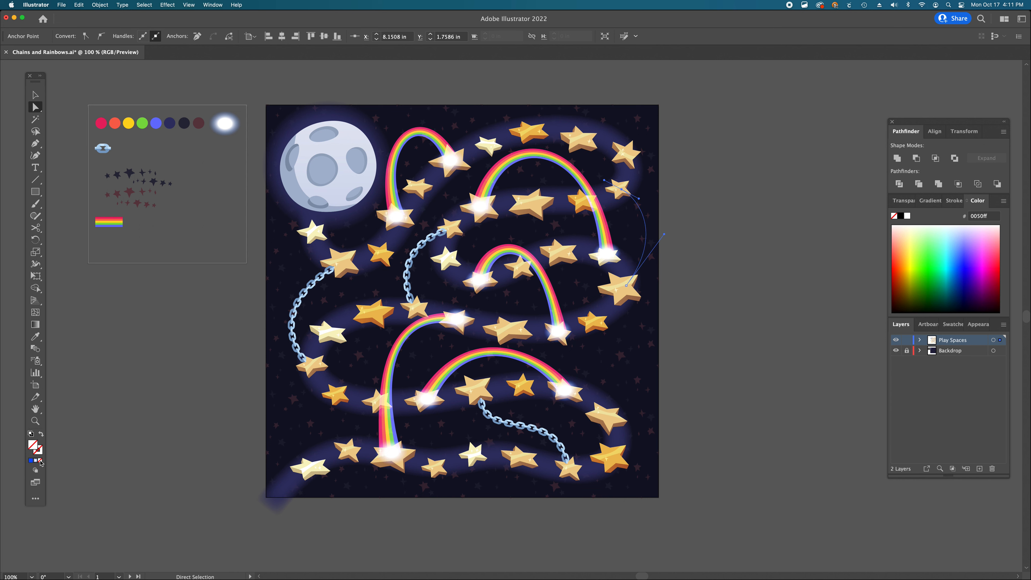
{"action": "key", "text": "v"}
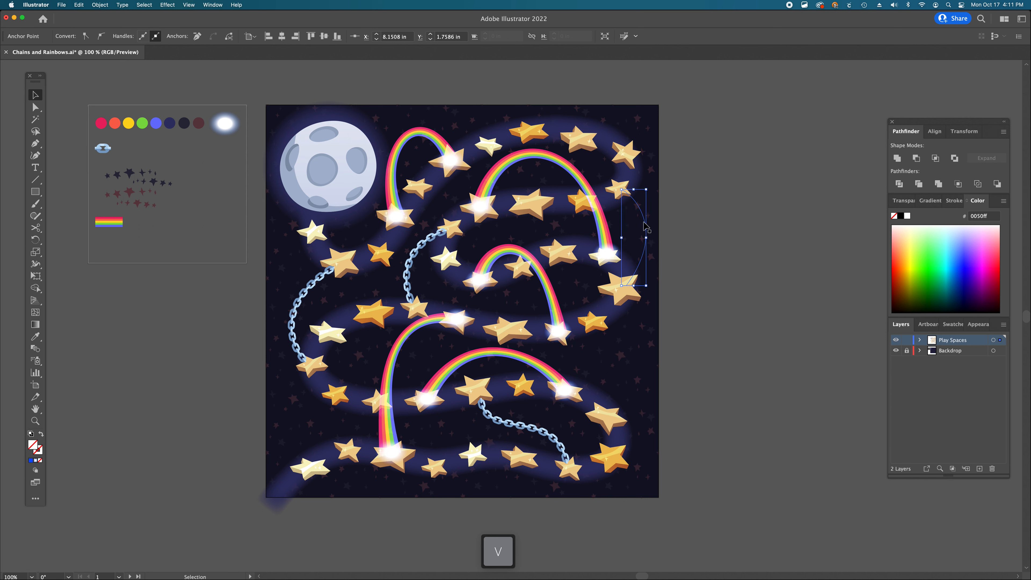
{"action": "left_click", "coordinate": [646, 227]}
{"action": "left_click", "coordinate": [220, 36]}
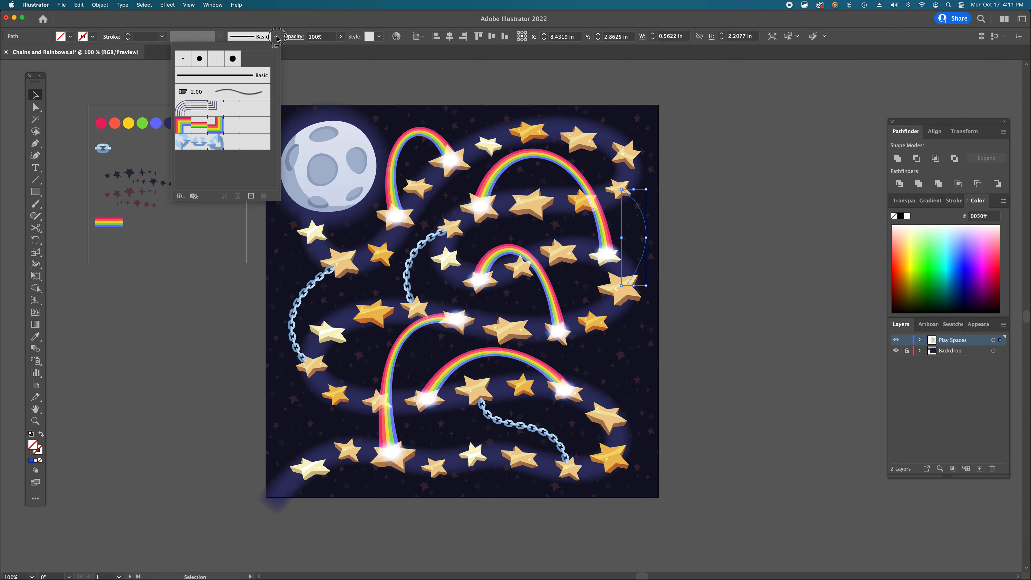
{"action": "left_click", "coordinate": [222, 142]}
- Set the new chain's stroke weight to 0.75 pt
{"action": "left_click", "coordinate": [117, 35]}
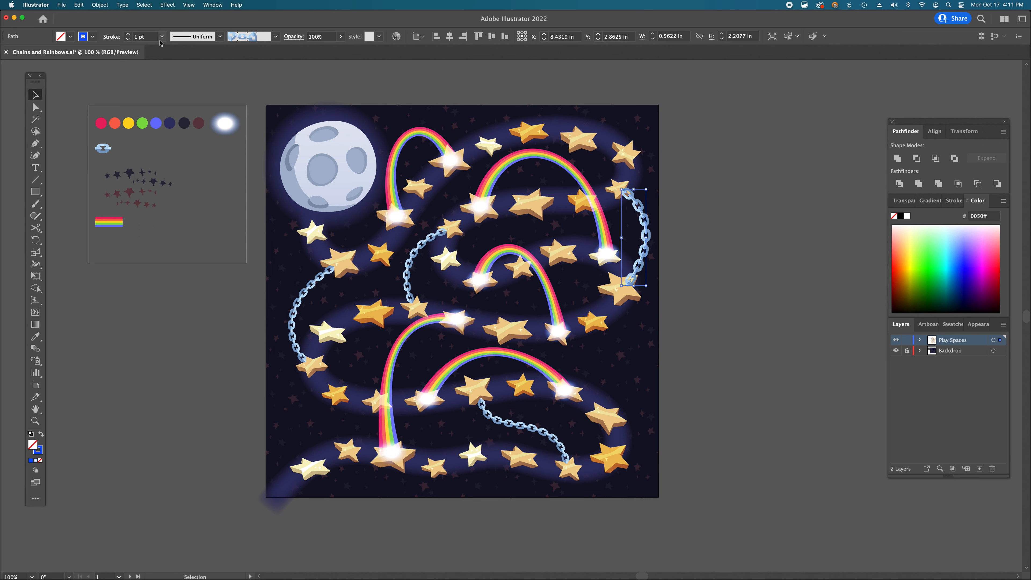
{"action": "left_click", "coordinate": [140, 37]}
{"action": "type", "text": ".75"}
{"action": "key", "text": "Return"}
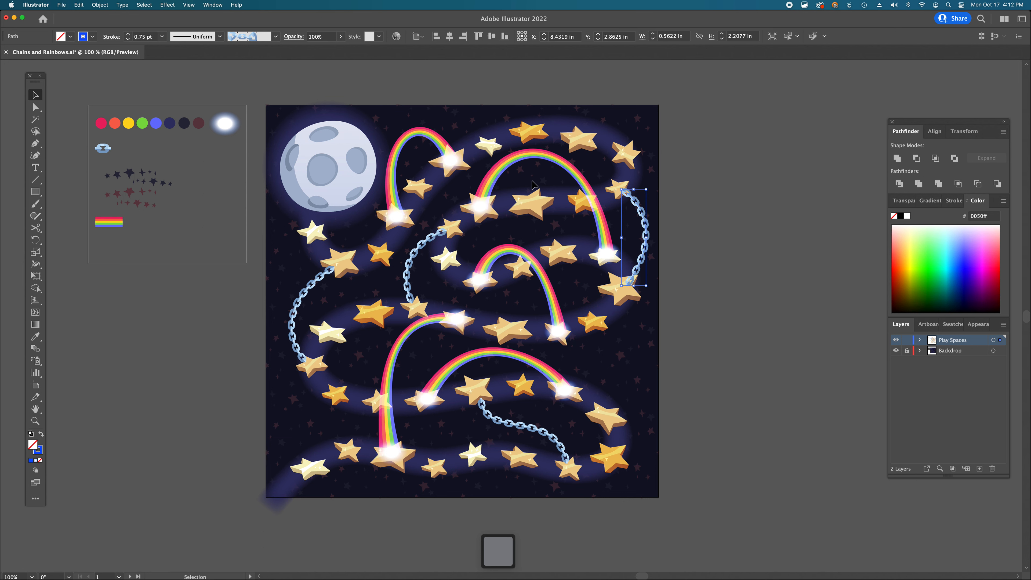
- Draw a curved Pen path from the star under the upper rainbow up to the top star
{"action": "scroll", "coordinate": [533, 185], "scroll_direction": "up", "scroll_amount": 1}
{"action": "key", "text": "p"}
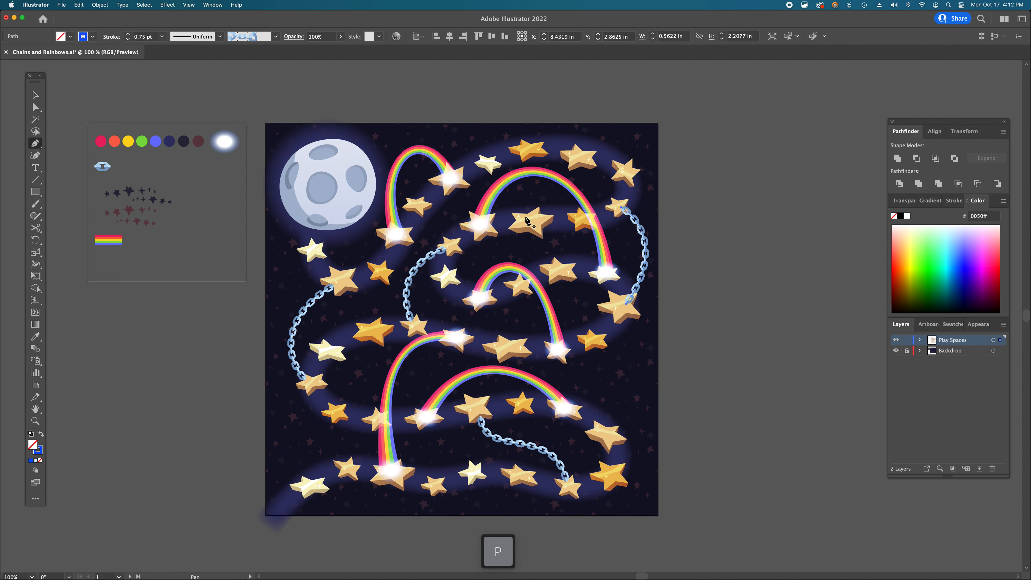
{"action": "left_click_drag", "start_coordinate": [526, 218], "coordinate": [532, 254]}
{"action": "left_click_drag", "start_coordinate": [582, 164], "coordinate": [582, 131]}
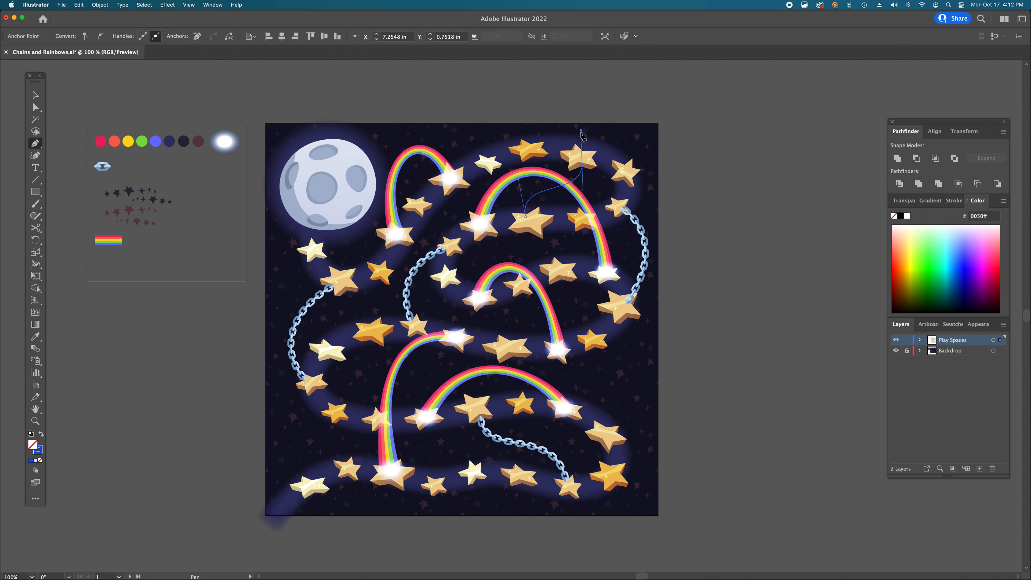
- Apply the Chain pattern brush to this newest path
{"action": "key", "text": "v"}
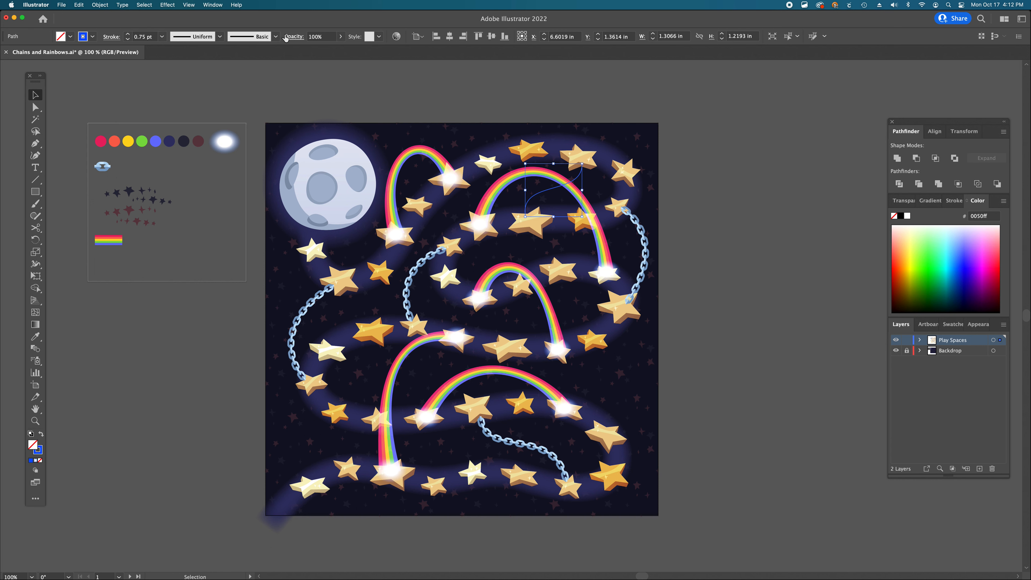
{"action": "left_click", "coordinate": [277, 37]}
{"action": "left_click", "coordinate": [211, 144]}
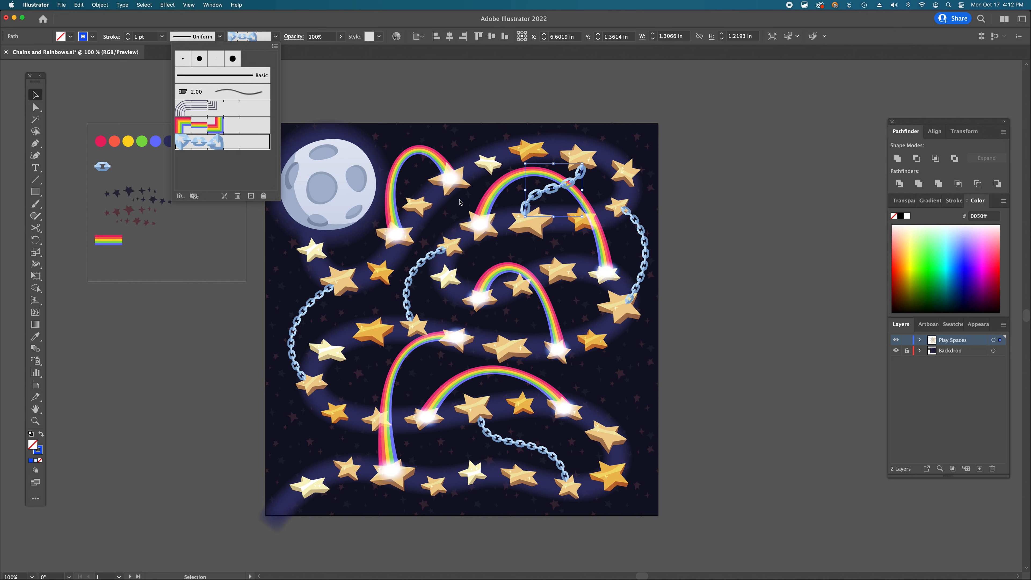
- Set the newest chain's stroke weight to 0.75 pt
{"action": "left_click", "coordinate": [156, 37]}
{"action": "left_click_drag", "start_coordinate": [153, 39], "coordinate": [67, 29]}
{"action": "type", "text": ".75"}
{"action": "key", "text": "Return"}
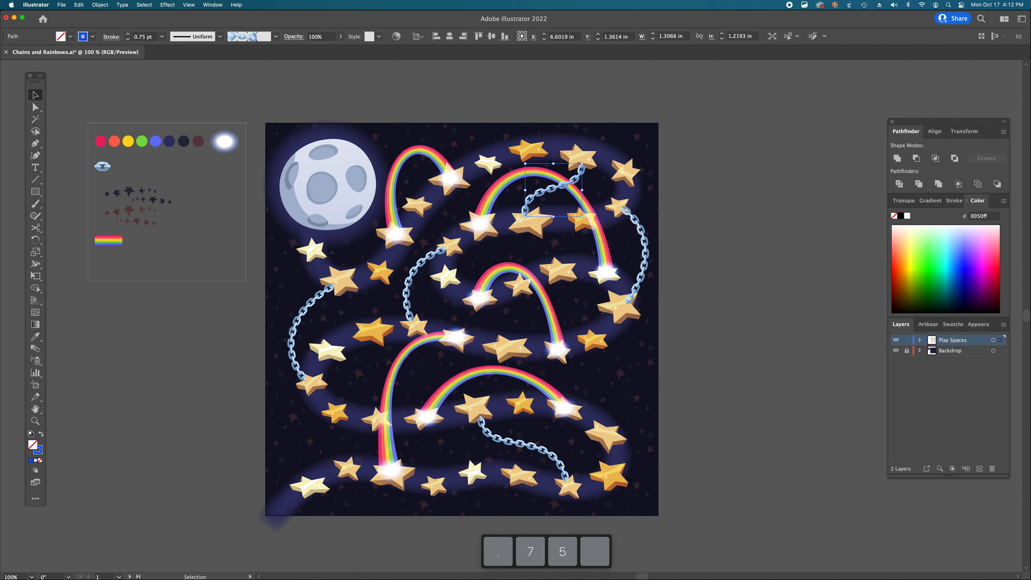
- Reshape the newest chain by dragging the handle of its upper anchor
{"action": "left_click", "coordinate": [744, 288]}
{"action": "key", "text": "a"}
{"action": "key", "text": "a"}
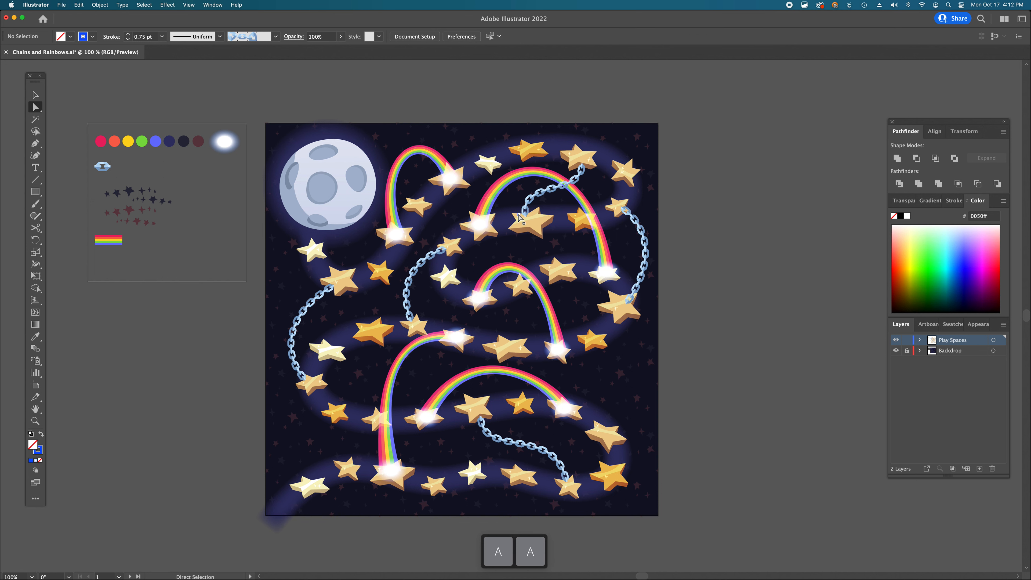
{"action": "left_click", "coordinate": [524, 220]}
{"action": "left_click", "coordinate": [582, 168]}
{"action": "left_click_drag", "start_coordinate": [581, 167], "coordinate": [578, 132]}
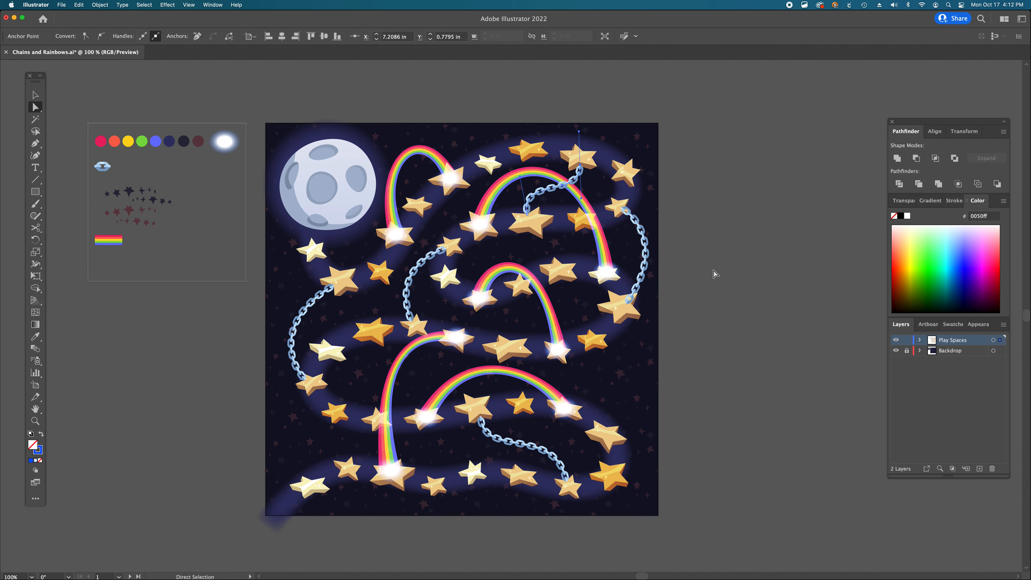
{"action": "left_click", "coordinate": [527, 215]}
{"action": "left_click", "coordinate": [701, 284]}
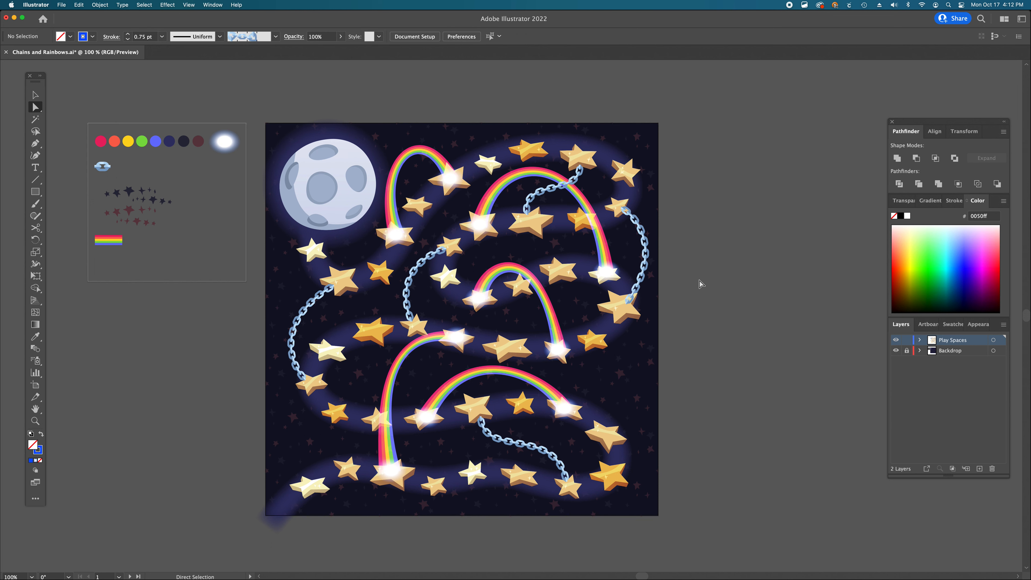
- Rearrange the star swatches beside the artboard, moving the reddish cluster down-right and lining dark stars into a horizontal row
{"action": "scroll", "coordinate": [701, 284], "scroll_direction": "left", "scroll_amount": 5}
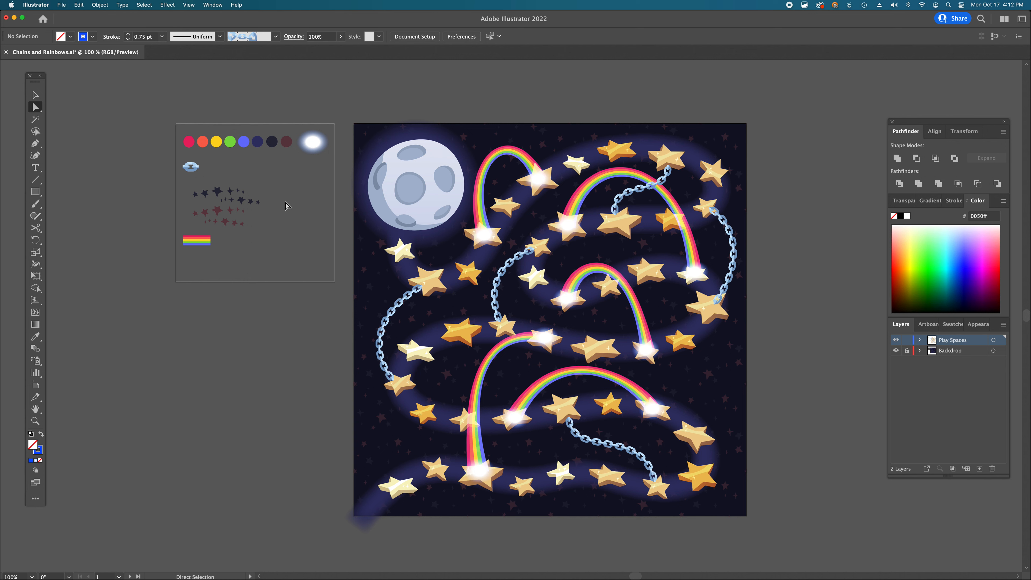
{"action": "key", "text": "super+space"}
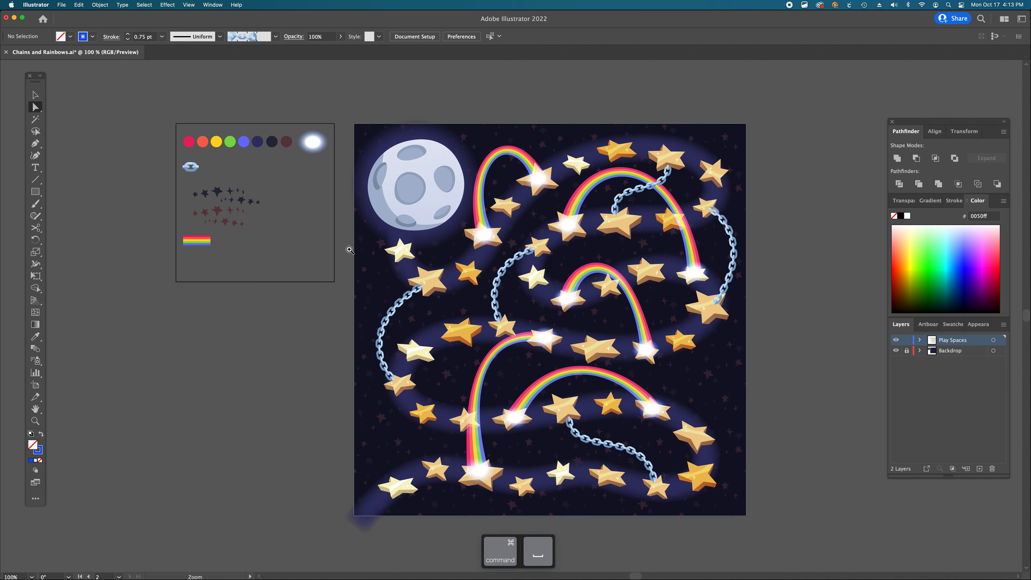
{"action": "left_click", "coordinate": [367, 262], "text": "super"}
{"action": "left_click", "coordinate": [388, 279], "text": "super"}
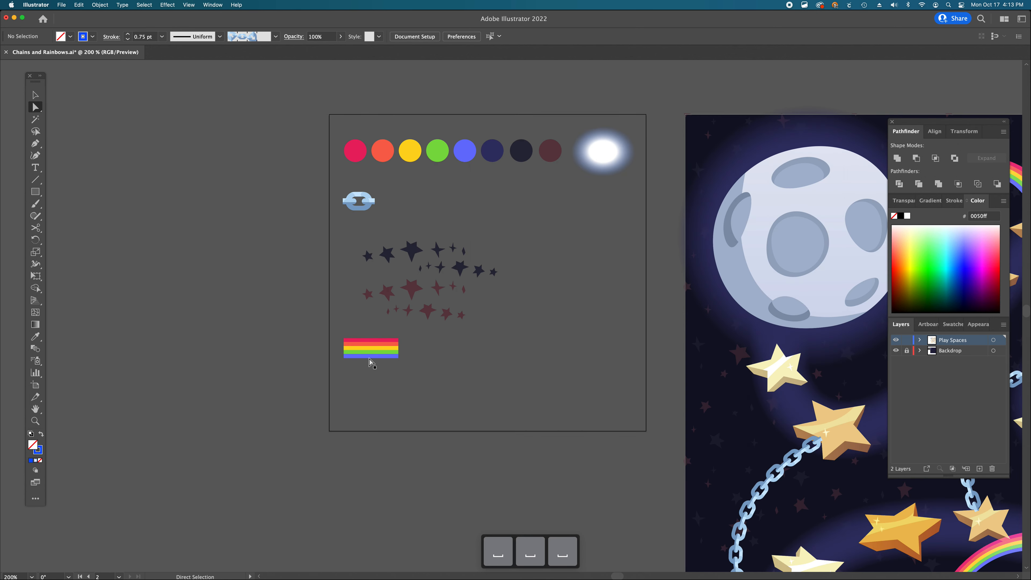
{"action": "left_click", "coordinate": [346, 200]}
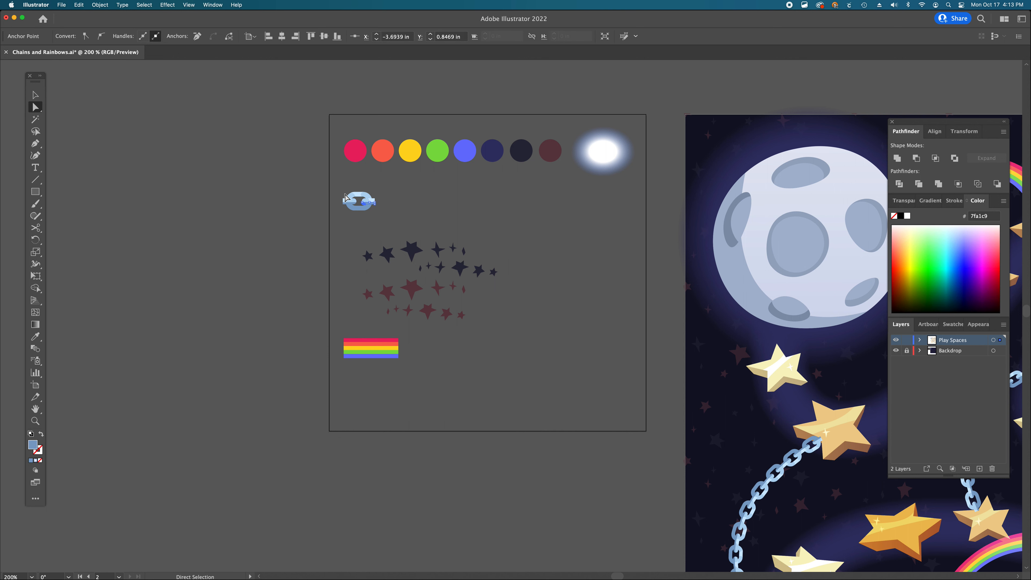
{"action": "key", "text": "v"}
{"action": "left_click", "coordinate": [338, 189]}
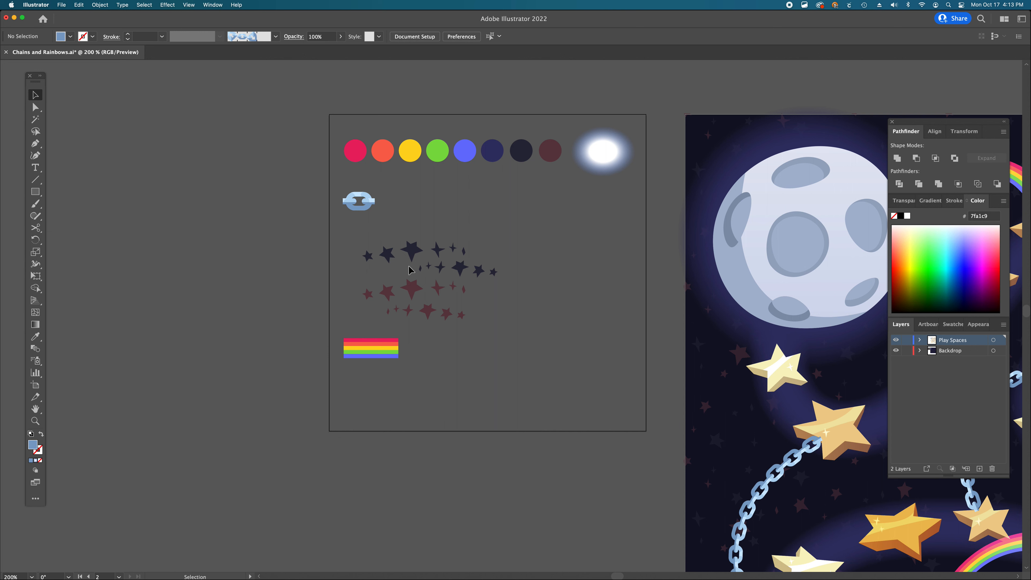
{"action": "key", "text": "v"}
{"action": "left_click_drag", "start_coordinate": [370, 258], "coordinate": [476, 226]}
{"action": "left_click_drag", "start_coordinate": [412, 244], "coordinate": [357, 251]}
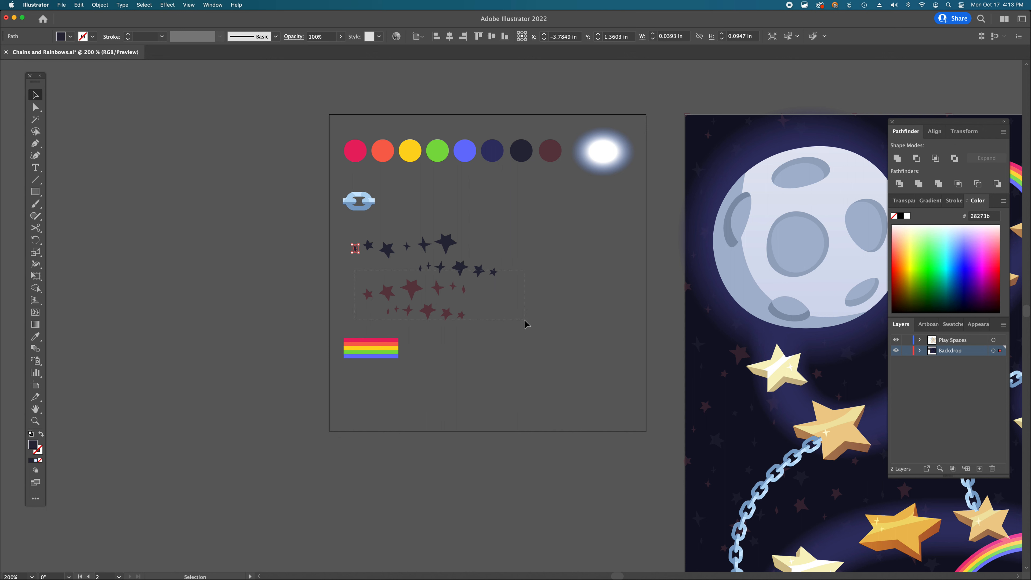
{"action": "left_click", "coordinate": [433, 317]}
{"action": "left_click_drag", "start_coordinate": [431, 274], "coordinate": [520, 326]}
{"action": "left_click", "coordinate": [442, 281]}
{"action": "left_click_drag", "start_coordinate": [369, 245], "coordinate": [421, 247]}
{"action": "left_click_drag", "start_coordinate": [486, 251], "coordinate": [452, 250]}
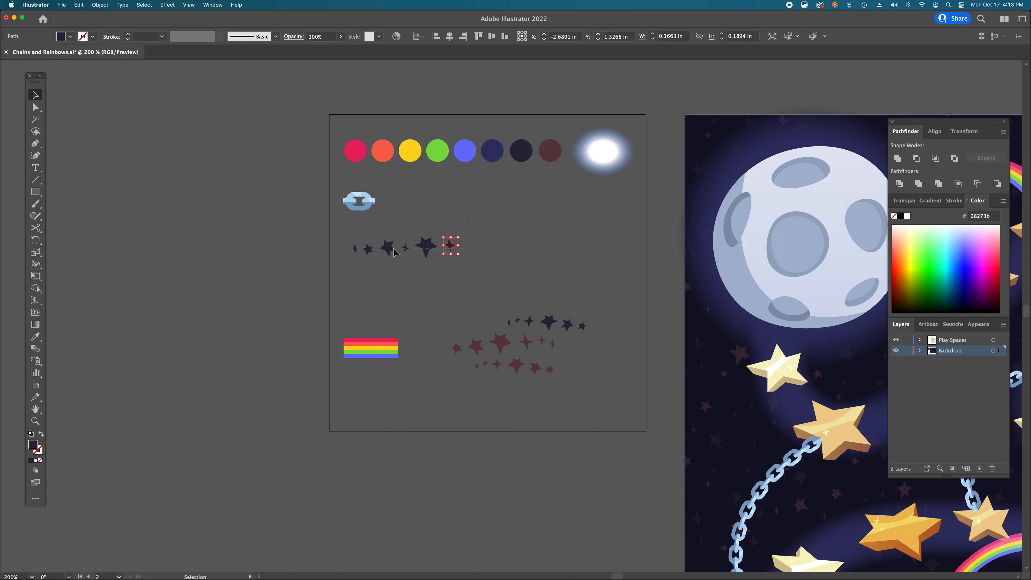
- Select the row of dark stars and start a new Pattern Brush from it
{"action": "left_click_drag", "start_coordinate": [336, 235], "coordinate": [359, 262]}
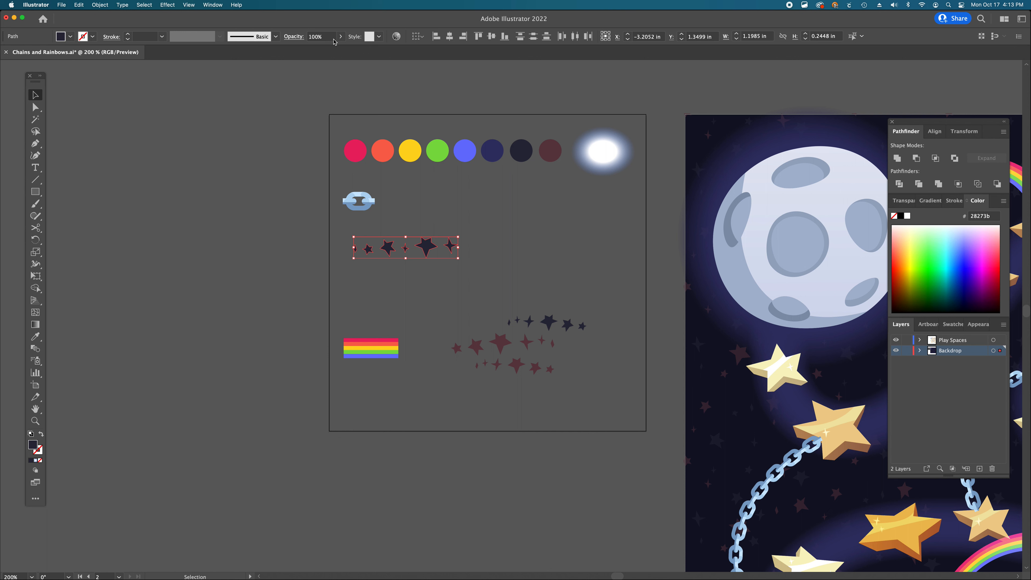
{"action": "left_click", "coordinate": [276, 36]}
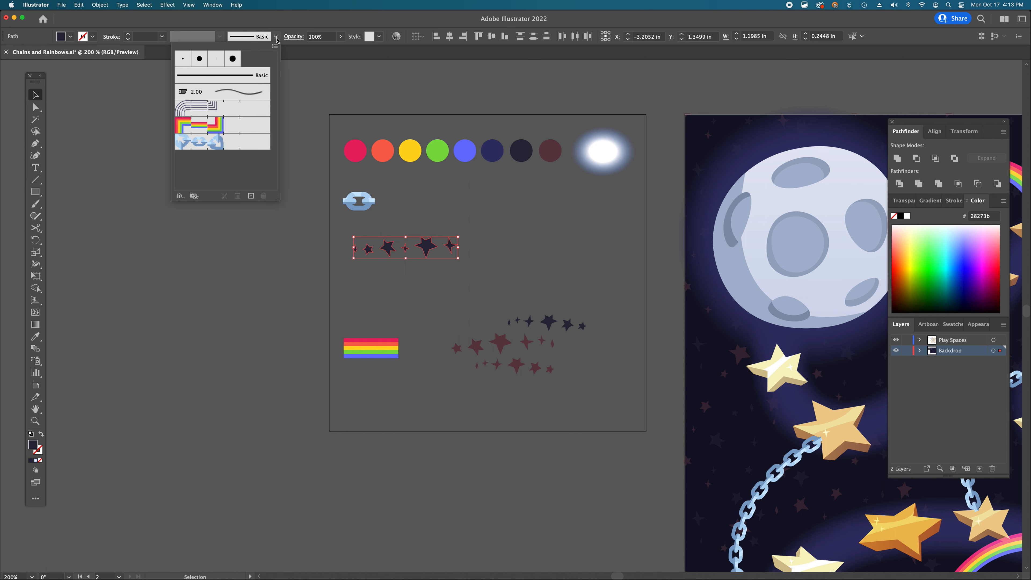
{"action": "left_click", "coordinate": [251, 197]}
{"action": "left_click", "coordinate": [464, 350]}
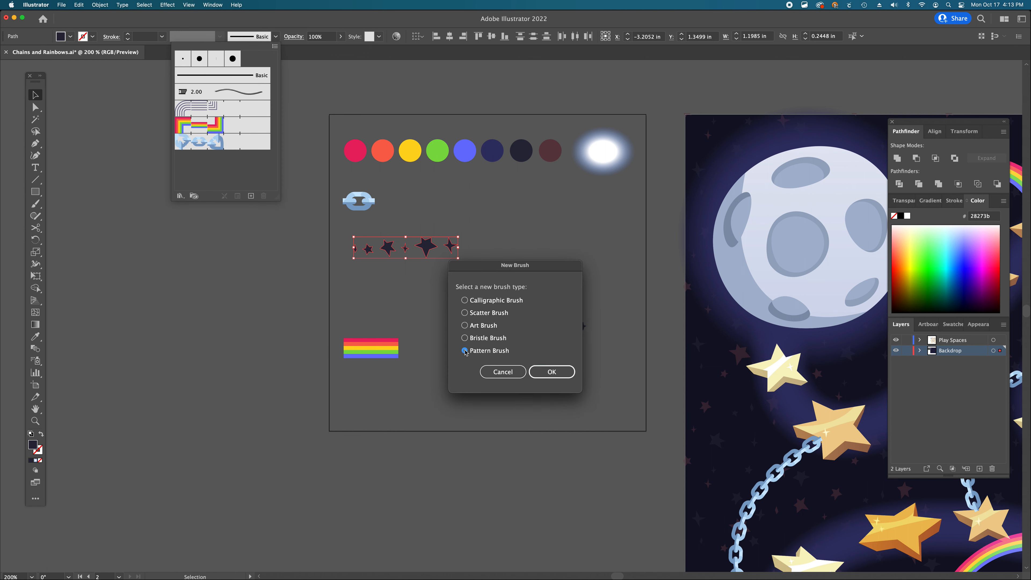
{"action": "left_click", "coordinate": [542, 374]}
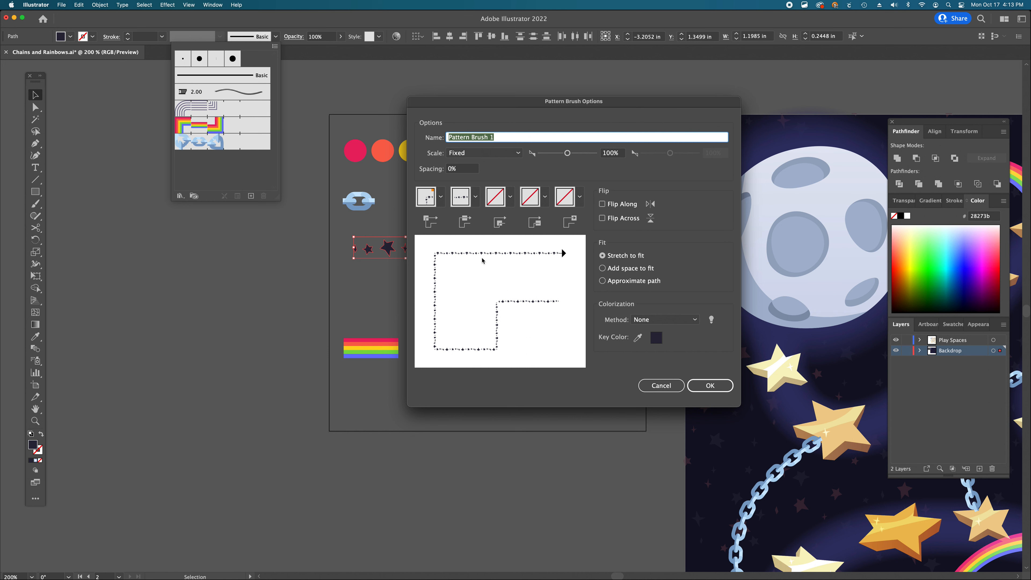
- Increase the new pattern brush's spacing slightly and save the brush
{"action": "left_click", "coordinate": [462, 170]}
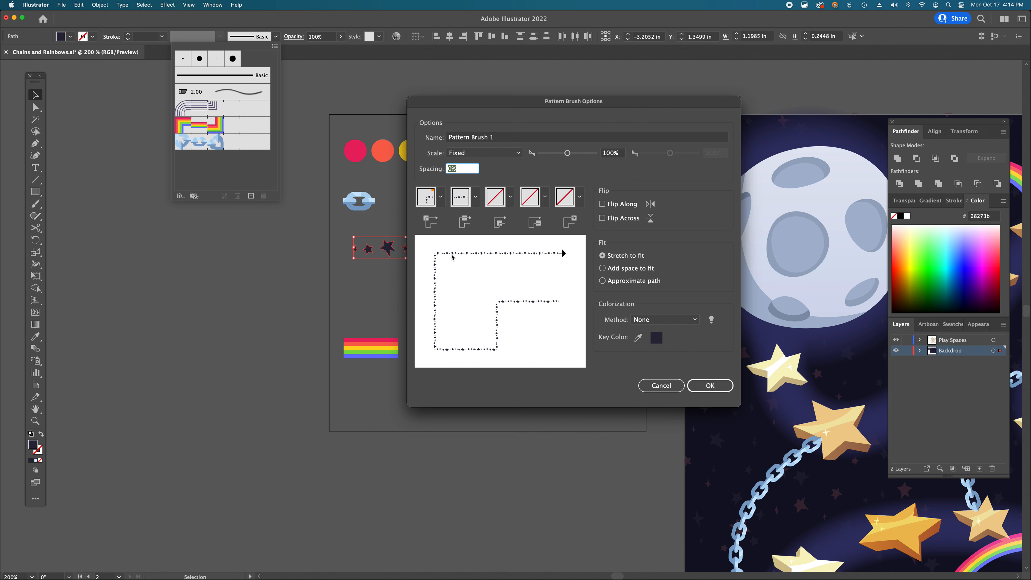
{"action": "key", "text": "Up"}
{"action": "key", "text": "Up"}
{"action": "key", "text": "Up"}
{"action": "key", "text": "Up"}
{"action": "key", "text": "Up"}
{"action": "key", "text": "Up"}
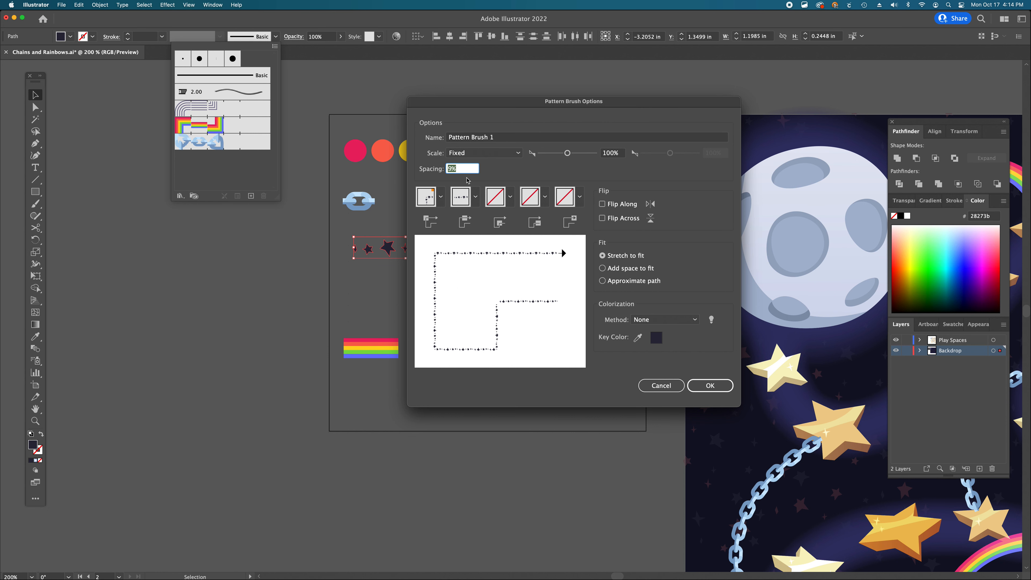
{"action": "left_click", "coordinate": [710, 386]}
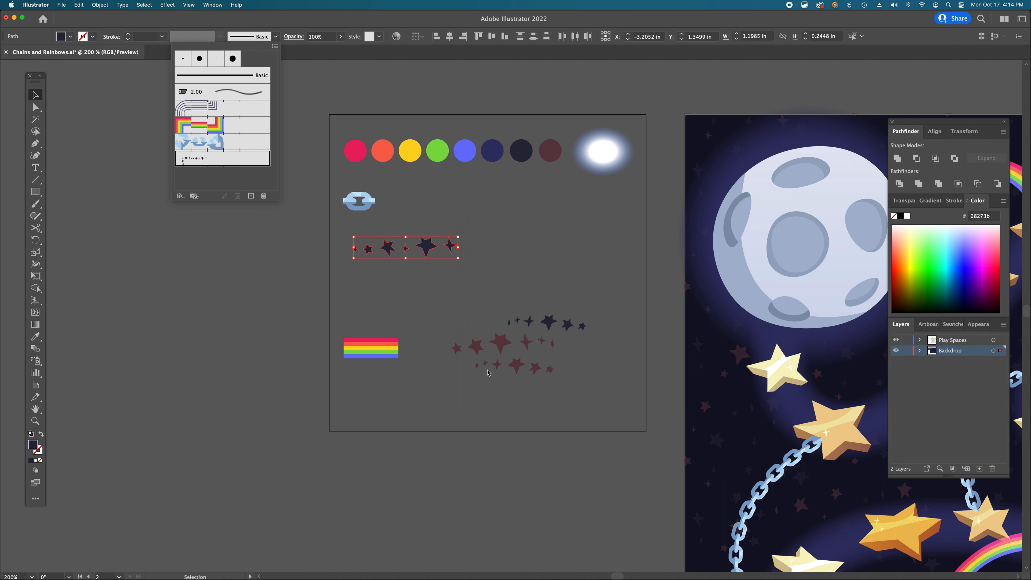
- Draw a wavy S-shaped path with three anchors using the Pen tool below the swatches
{"action": "key", "text": "p"}
{"action": "key", "text": "p"}
{"action": "left_click_drag", "start_coordinate": [117, 411], "coordinate": [215, 291]}
{"action": "left_click_drag", "start_coordinate": [340, 454], "coordinate": [399, 558]}
{"action": "left_click_drag", "start_coordinate": [538, 414], "coordinate": [528, 281]}
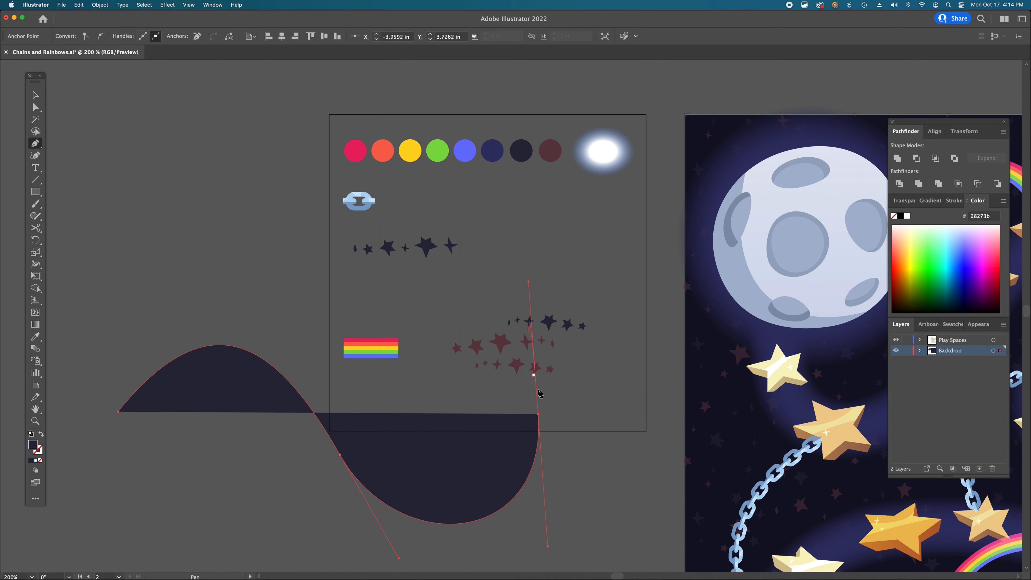
- Apply the new star pattern brush to the wavy path and deselect it
{"action": "key", "text": "v"}
{"action": "left_click", "coordinate": [274, 37]}
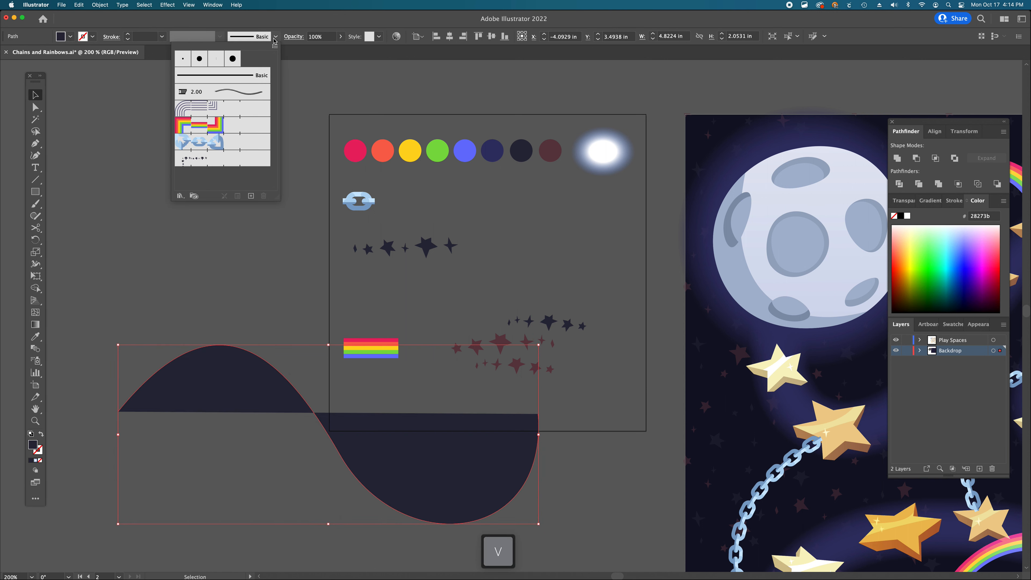
{"action": "left_click", "coordinate": [208, 159]}
{"action": "key", "text": "shift+super+a"}
- Remove the curve's fill and adjust the handle of its starting anchor
{"action": "key", "text": "a"}
{"action": "left_click", "coordinate": [195, 391], "text": "alt"}
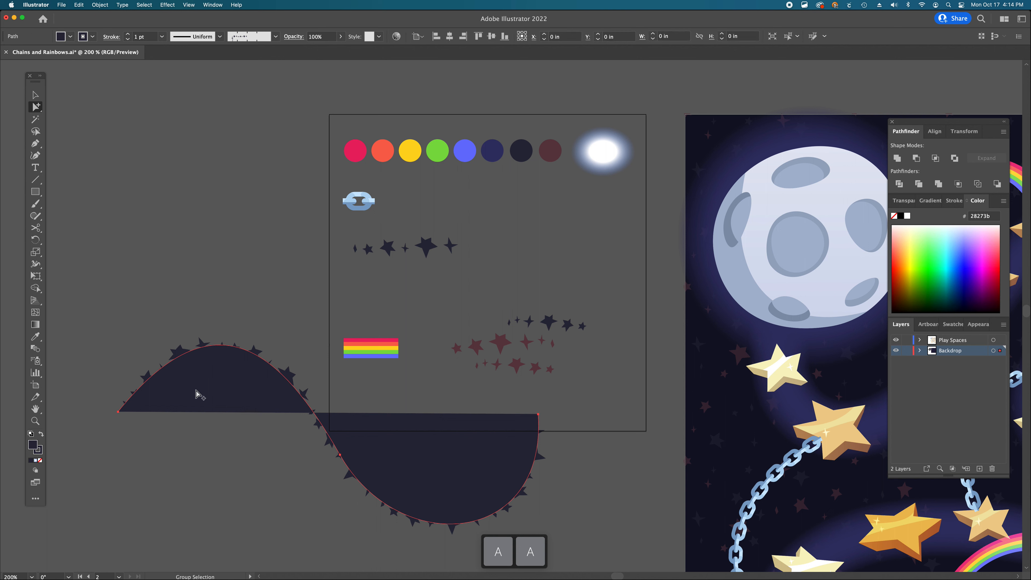
{"action": "left_click", "coordinate": [40, 461]}
{"action": "key", "text": "a"}
{"action": "key", "text": "a"}
{"action": "left_click", "coordinate": [118, 412]}
{"action": "left_click_drag", "start_coordinate": [215, 291], "coordinate": [188, 305]}
{"action": "left_click", "coordinate": [382, 318]}
{"action": "scroll", "coordinate": [382, 322], "scroll_direction": "down", "scroll_amount": 3}
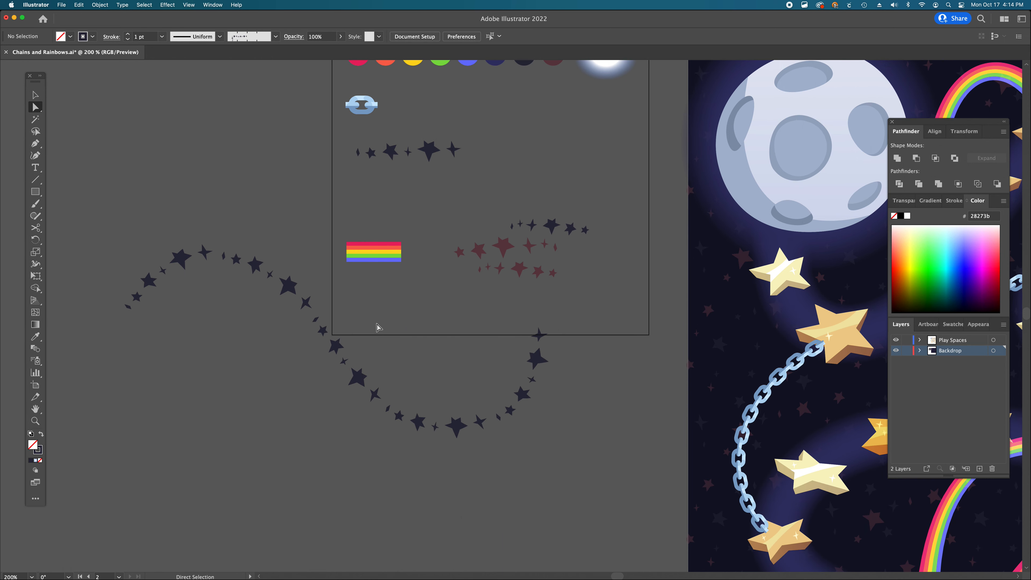
- Move the star curve down and rotate it counter-clockwise
{"action": "key", "text": "v"}
{"action": "left_click", "coordinate": [335, 350]}
{"action": "left_click_drag", "start_coordinate": [335, 350], "coordinate": [409, 434]}
{"action": "key", "text": "r"}
{"action": "left_click_drag", "start_coordinate": [560, 377], "coordinate": [602, 299]}
- Fine-tune the handle of the star curve's starting anchor
{"action": "key", "text": "a"}
{"action": "left_click", "coordinate": [202, 484]}
{"action": "mouse_move", "coordinate": [222, 358]}
{"action": "left_mouse_down"}
{"action": "mouse_move", "coordinate": [210, 383]}
{"action": "mouse_move", "coordinate": [218, 369]}
{"action": "left_mouse_up"}
{"action": "left_click", "coordinate": [364, 322]}
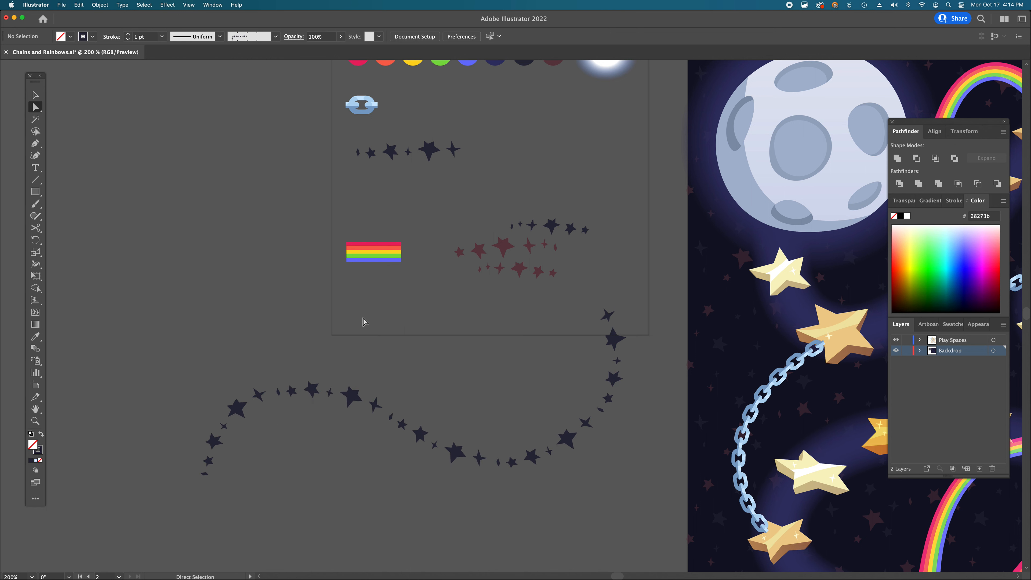
{"action": "left_click", "coordinate": [274, 36]}
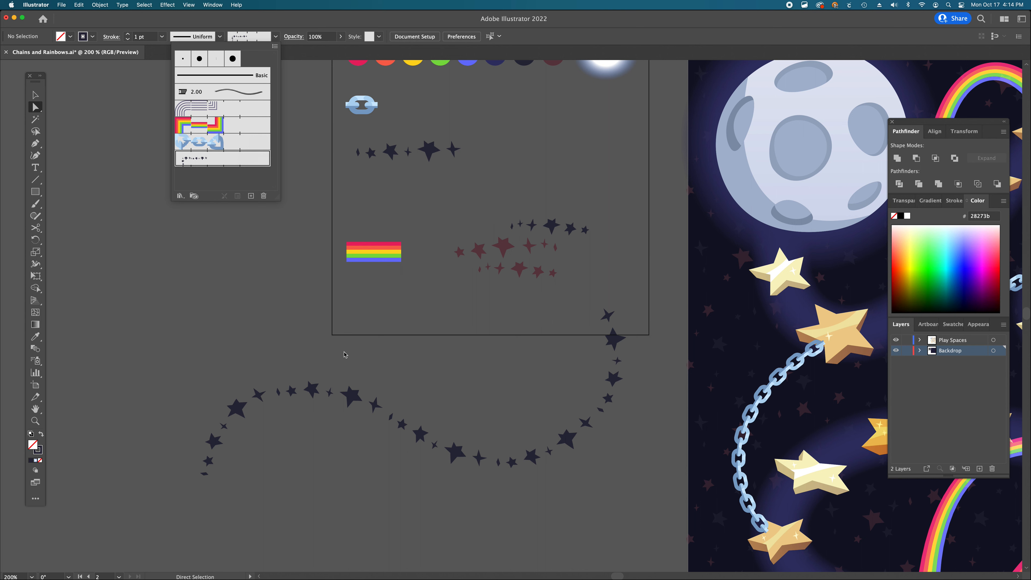
{"action": "key", "text": "a"}
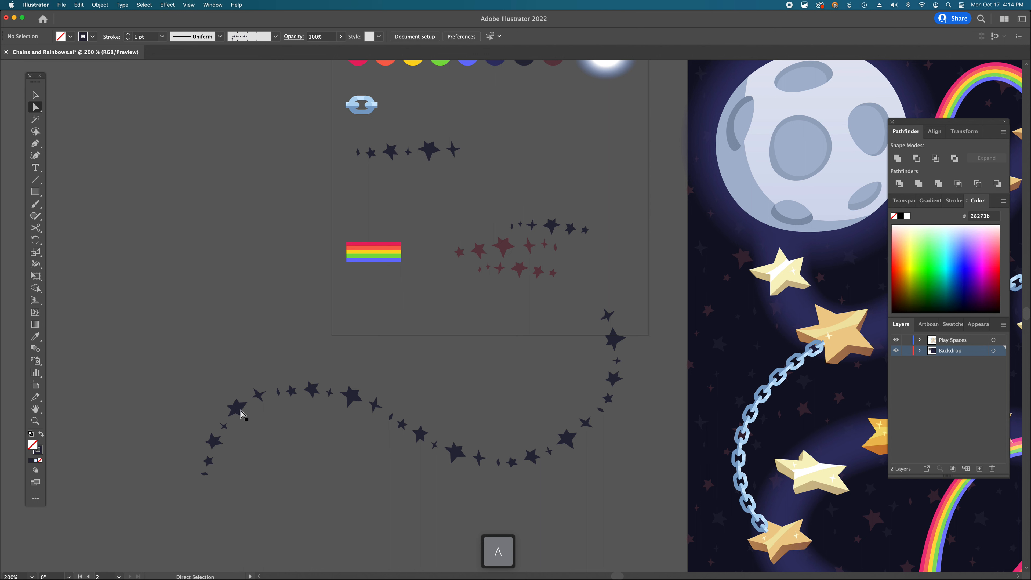
{"action": "left_click", "coordinate": [240, 411]}
{"action": "mouse_move", "coordinate": [218, 369]}
{"action": "left_mouse_down"}
{"action": "mouse_move", "coordinate": [237, 370]}
{"action": "mouse_move", "coordinate": [221, 374]}
{"action": "left_mouse_up"}
{"action": "left_click", "coordinate": [295, 354]}
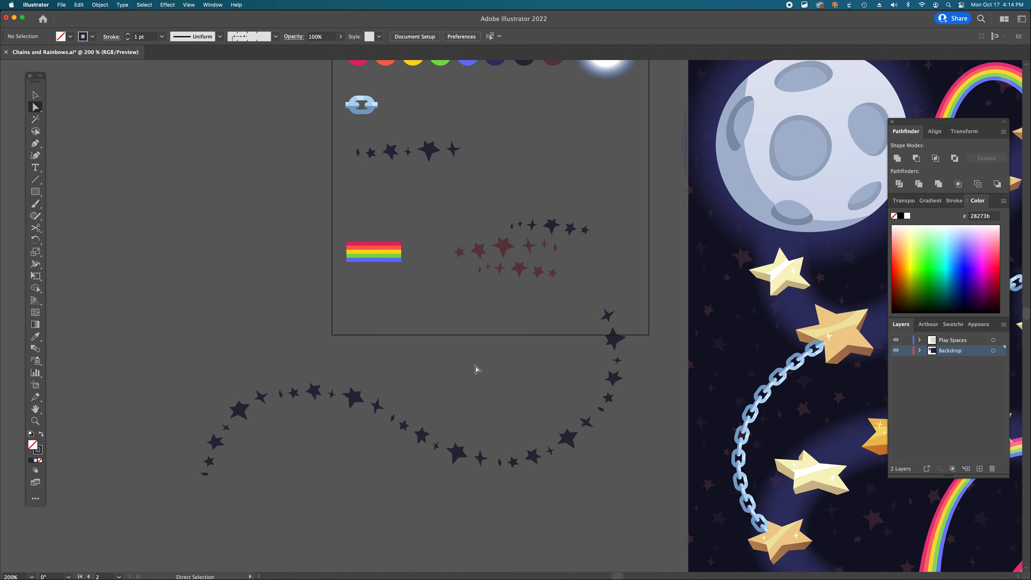
{"action": "left_click", "coordinate": [413, 431]}
{"action": "left_click_drag", "start_coordinate": [417, 436], "coordinate": [421, 258]}
{"action": "key", "text": "super+z"}
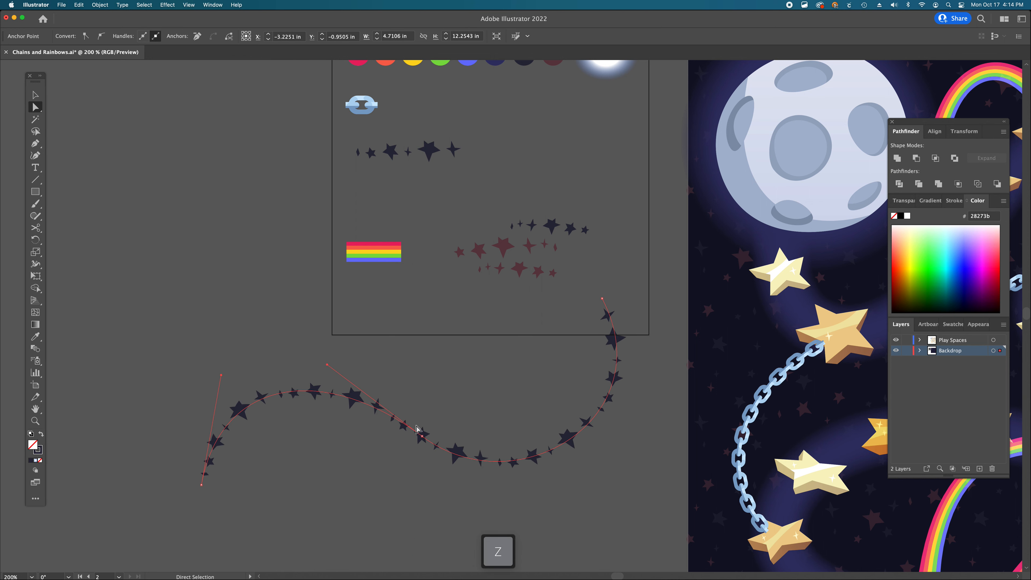
- Reshape the star curve by raising its middle anchor and adjusting the handles at both ends
{"action": "key", "text": "a"}
{"action": "left_click_drag", "start_coordinate": [421, 437], "coordinate": [378, 347]}
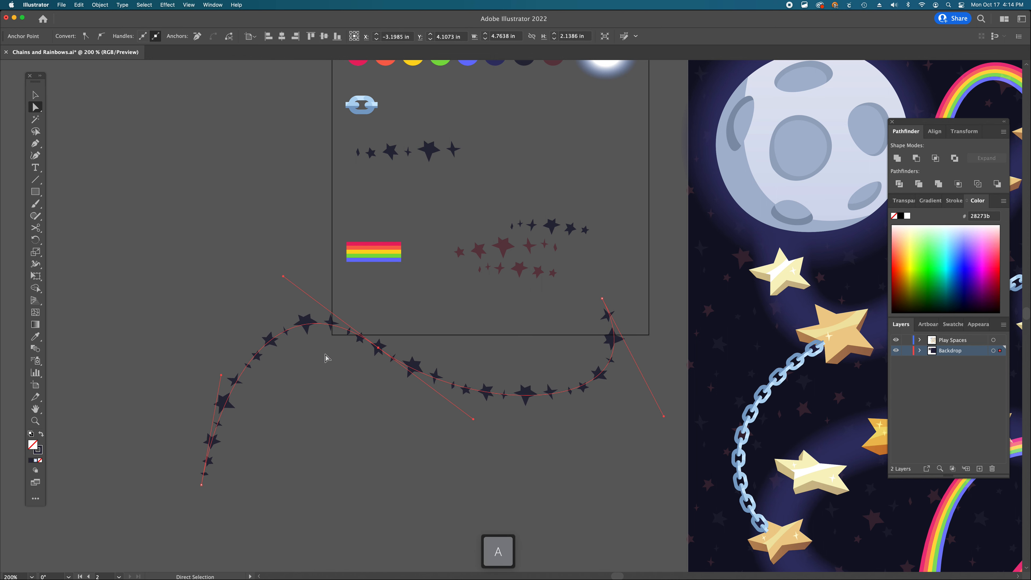
{"action": "left_click_drag", "start_coordinate": [220, 375], "coordinate": [141, 354]}
{"action": "left_click", "coordinate": [460, 437]}
{"action": "left_click", "coordinate": [568, 391]}
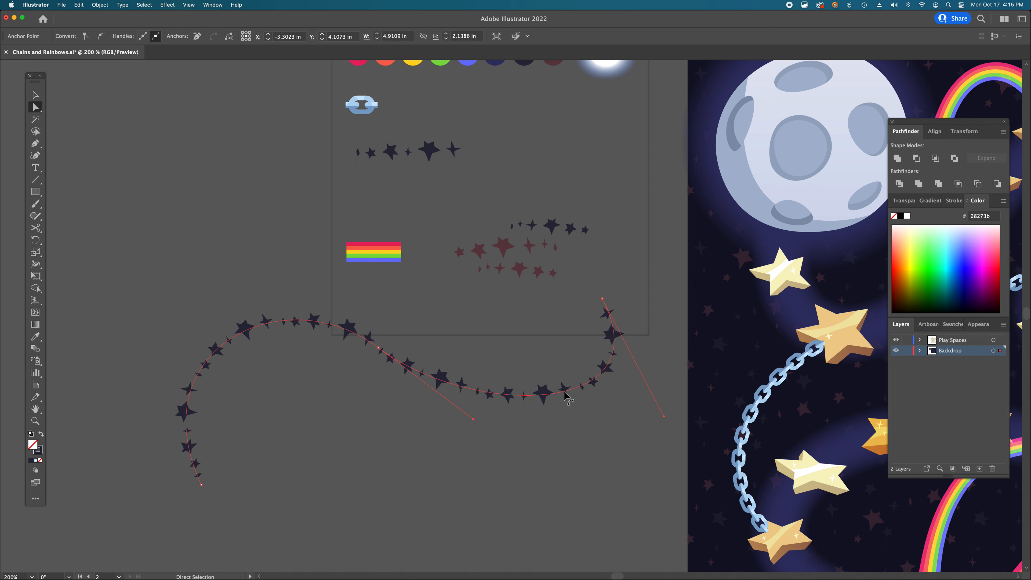
{"action": "left_click_drag", "start_coordinate": [663, 419], "coordinate": [627, 430]}
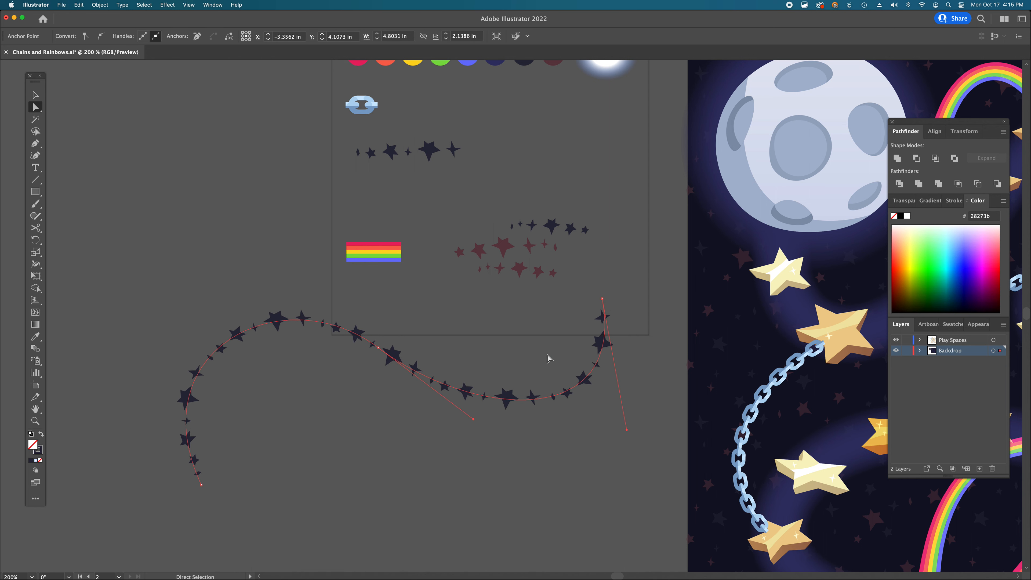
- Move the star curve up into the swatch area beside the chain swatch
{"action": "scroll", "coordinate": [546, 353], "scroll_direction": "up", "scroll_amount": 3}
{"action": "key", "text": "v"}
{"action": "mouse_move", "coordinate": [579, 372]}
{"action": "left_mouse_down"}
{"action": "mouse_move", "coordinate": [651, 259]}
{"action": "mouse_move", "coordinate": [555, 272]}
{"action": "left_mouse_up"}
{"action": "left_click_drag", "start_coordinate": [428, 304], "coordinate": [474, 181]}
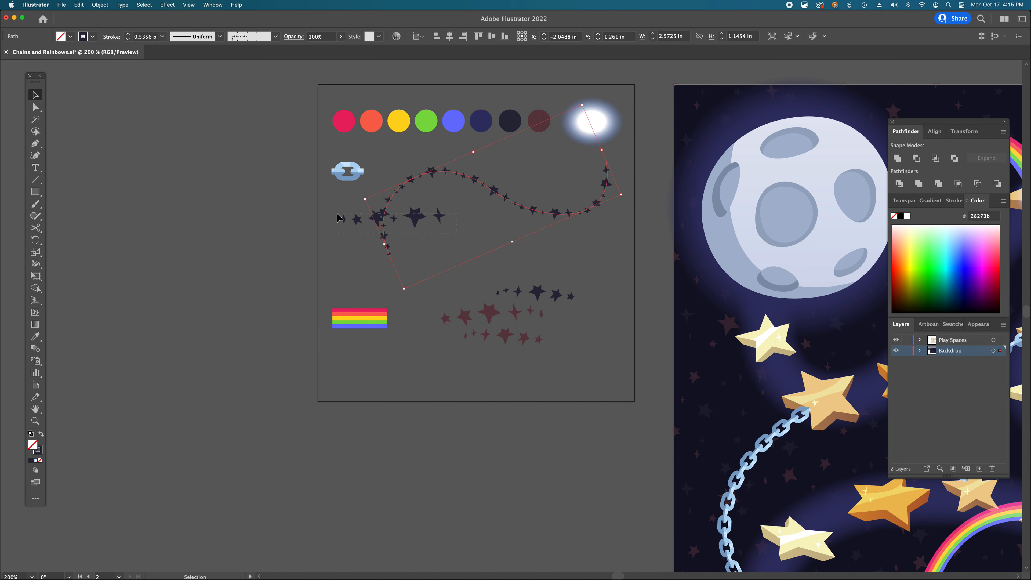
- Move the dark star row and the reddish star cluster down to the bottom of the swatch area
{"action": "left_click_drag", "start_coordinate": [416, 226], "coordinate": [414, 368]}
{"action": "left_click_drag", "start_coordinate": [525, 344], "coordinate": [549, 381]}
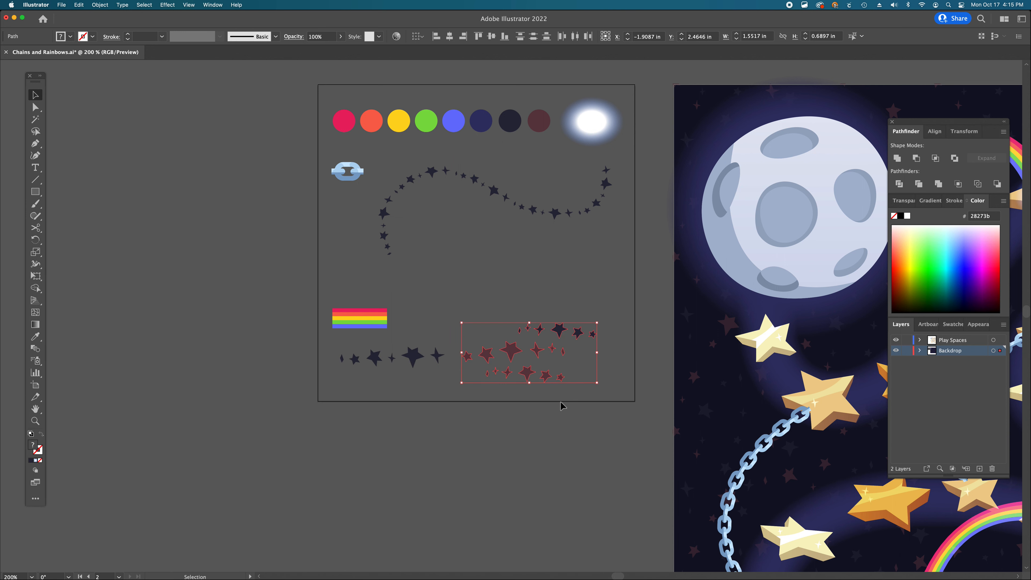
{"action": "left_click", "coordinate": [561, 405]}
- Zoom out and pan across the whole illustration to review it
{"action": "scroll", "coordinate": [549, 330], "scroll_direction": "up", "scroll_amount": 3}
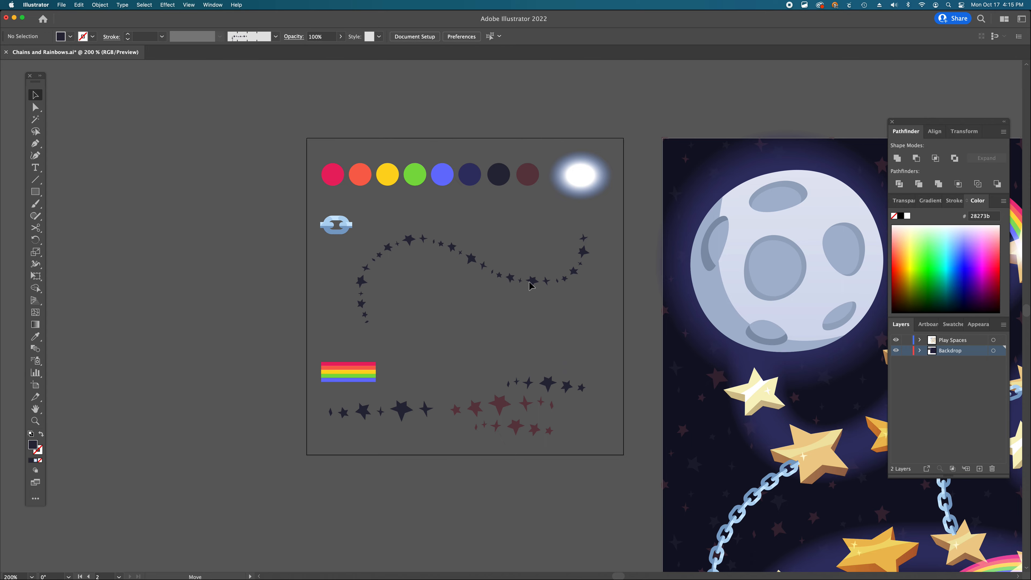
{"action": "scroll", "coordinate": [603, 336], "scroll_direction": "down", "scroll_amount": 5}
{"action": "scroll", "coordinate": [603, 337], "scroll_direction": "right", "scroll_amount": 10}
{"action": "scroll", "coordinate": [601, 336], "scroll_direction": "down", "scroll_amount": 3}
{"action": "scroll", "coordinate": [601, 336], "scroll_direction": "right", "scroll_amount": 3}
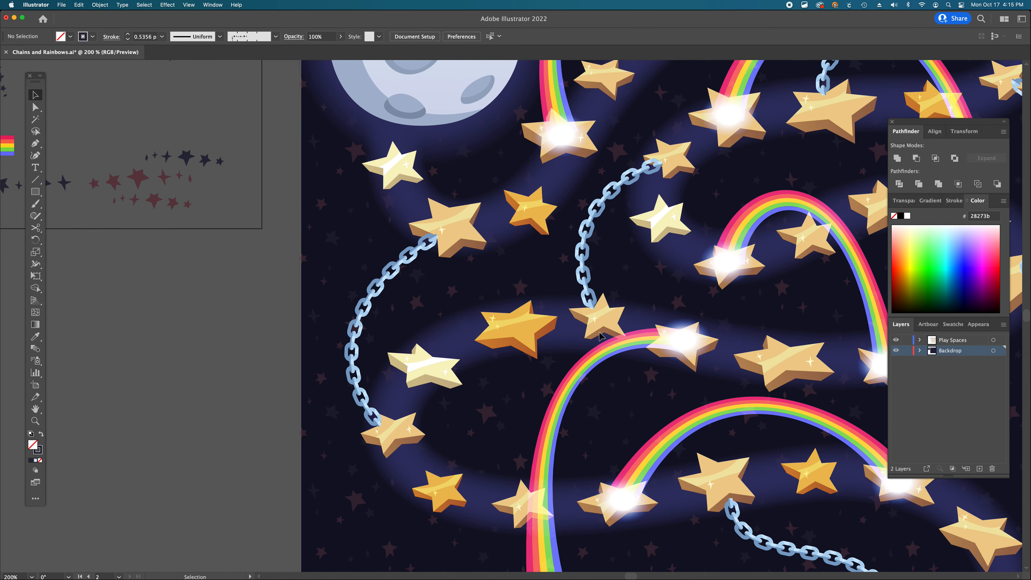
{"action": "key", "text": "super+minus"}
{"action": "key", "text": "super+minus"}
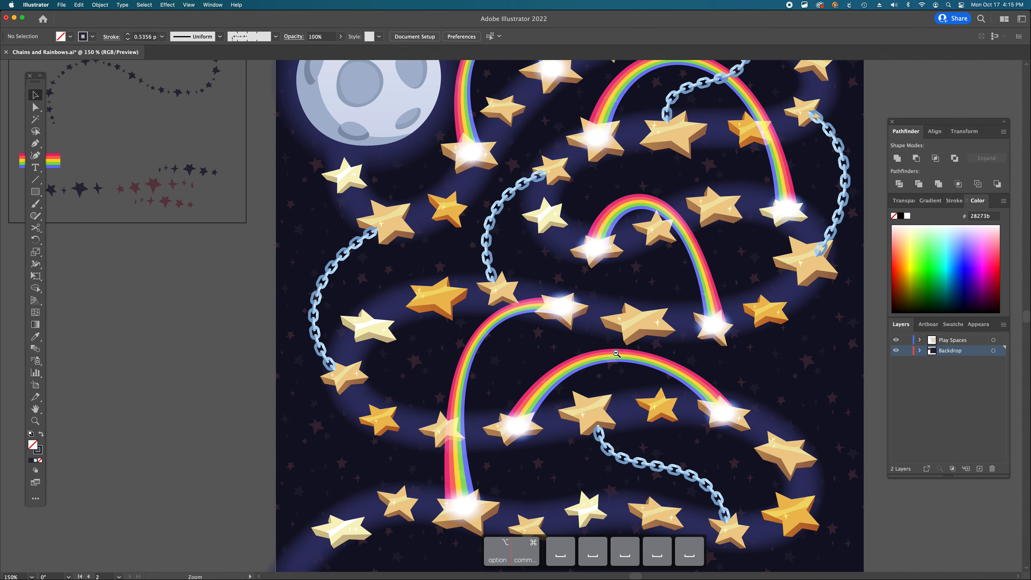
{"action": "scroll", "coordinate": [629, 342], "scroll_direction": "left", "scroll_amount": 2}
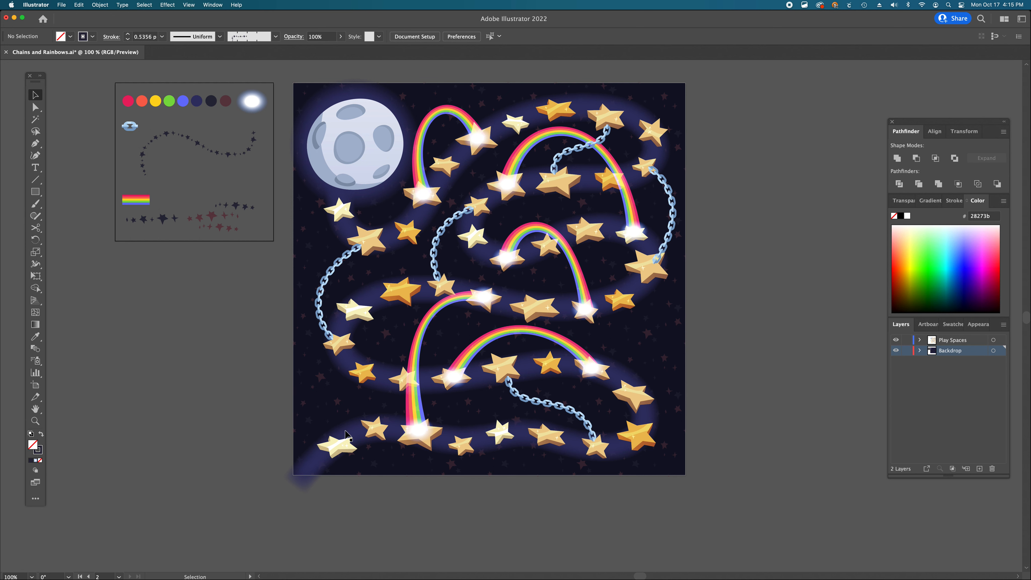
{"action": "scroll", "coordinate": [583, 369], "scroll_direction": "up", "scroll_amount": 2}
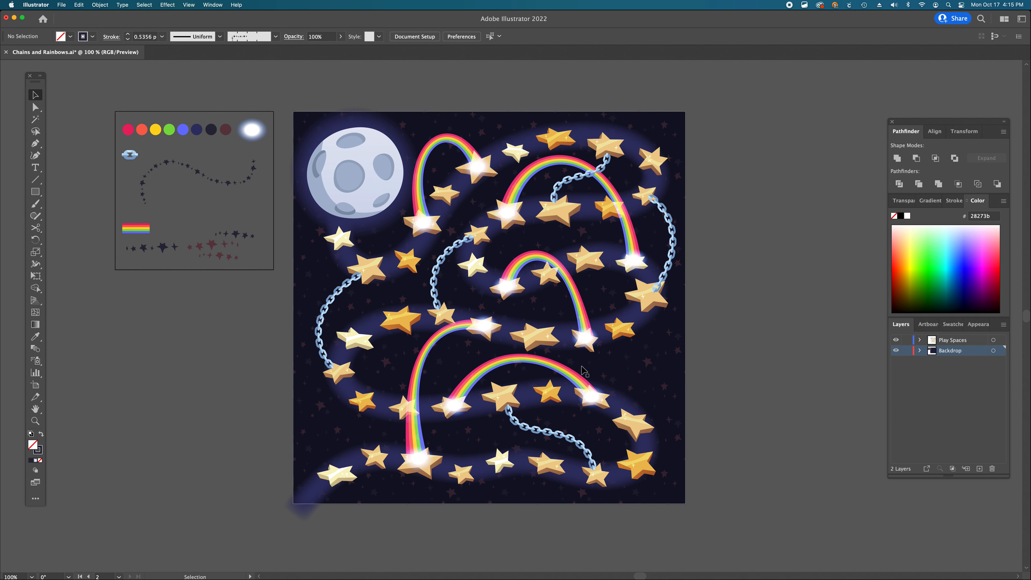
{"action": "scroll", "coordinate": [583, 369], "scroll_direction": "left", "scroll_amount": 2}
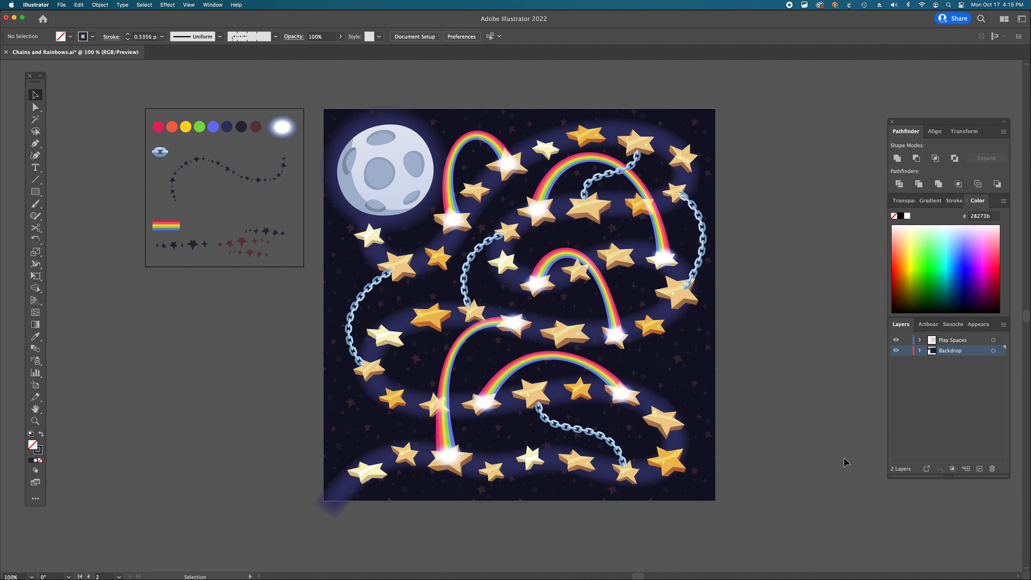